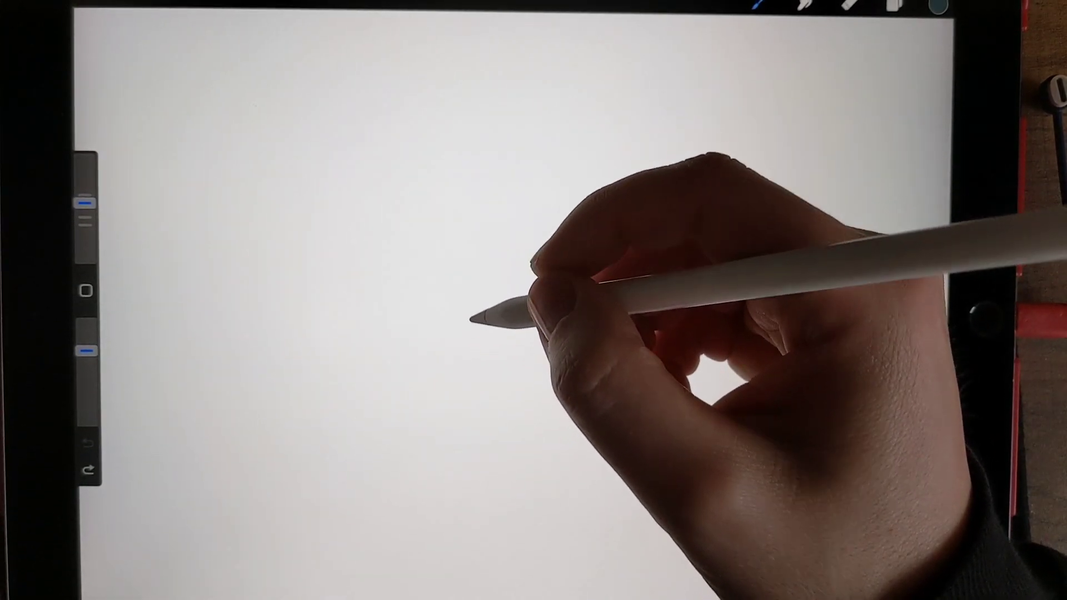
Sketch two small oval eyes with lids side by side at the canvas centre.
mouse_move(423, 314)
mouse_down()
mouse_move(464, 309)
mouse_move(470, 319)
mouse_move(530, 294)
mouse_up()
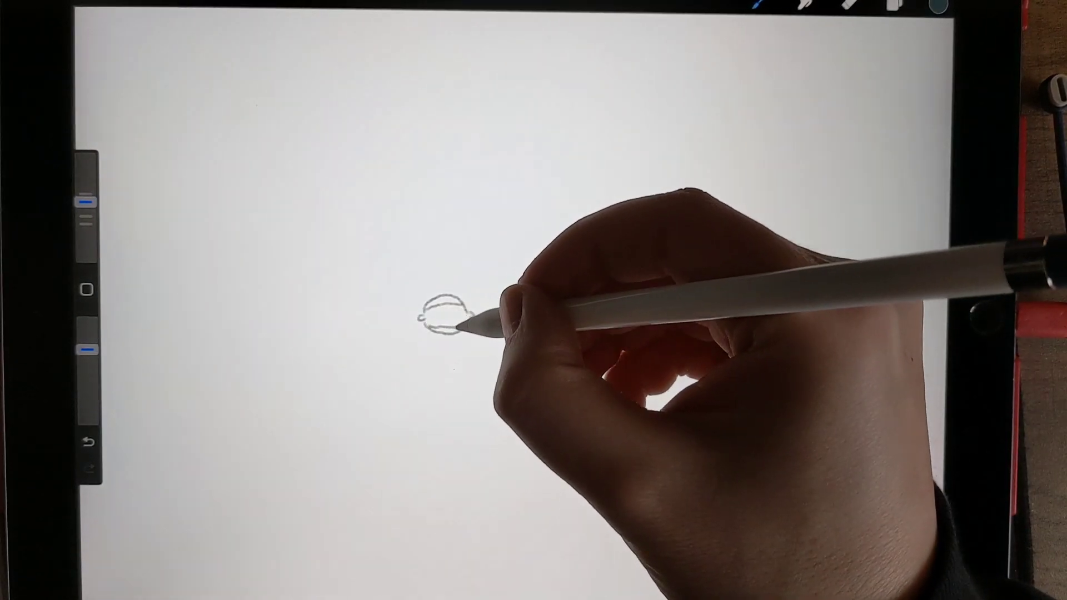
Refine the left eye and dot pupils into both eyes, enlarging the left one.
drag(434, 325, 447, 315)
click(444, 318)
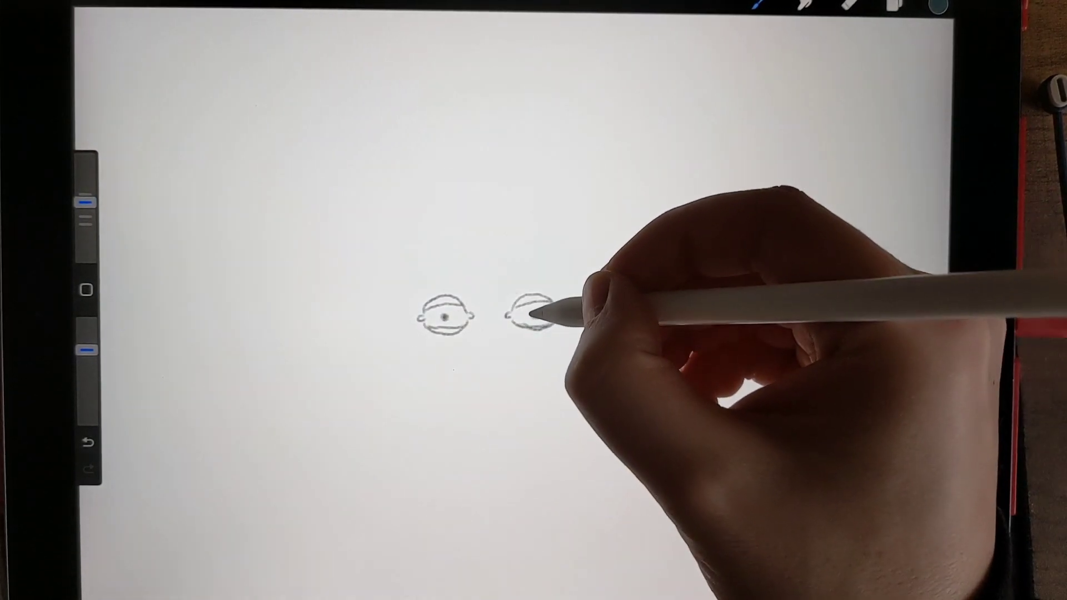
click(535, 315)
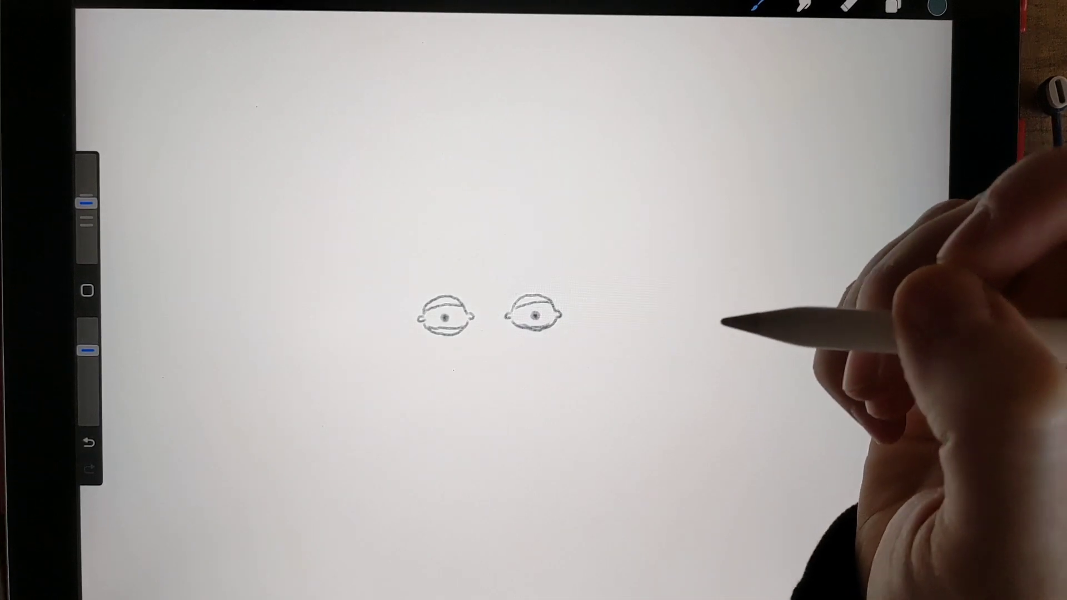
scroll(533, 308, up, 5)
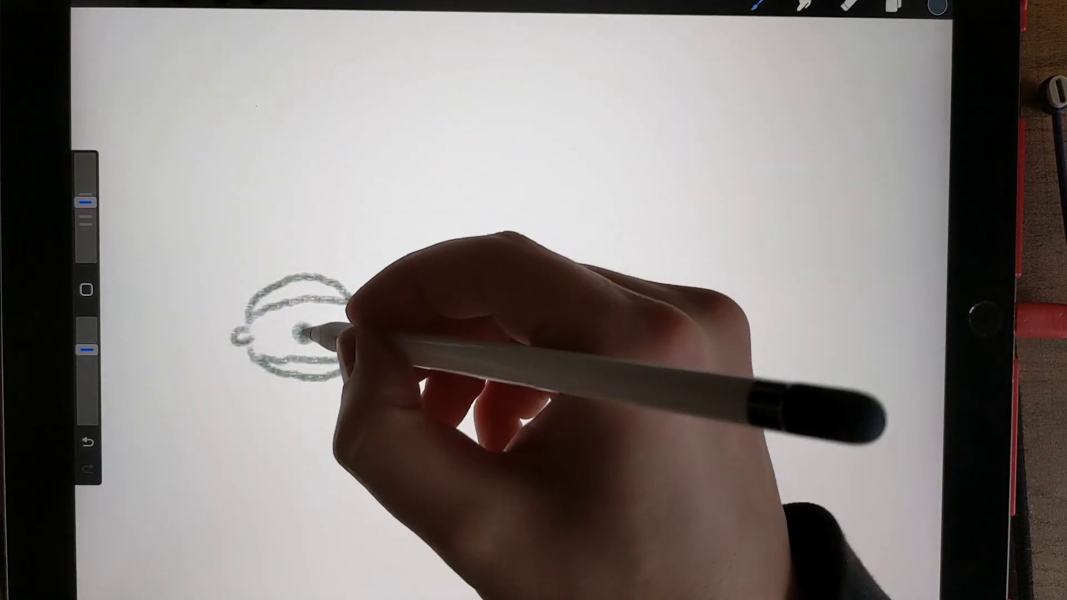
click(303, 332)
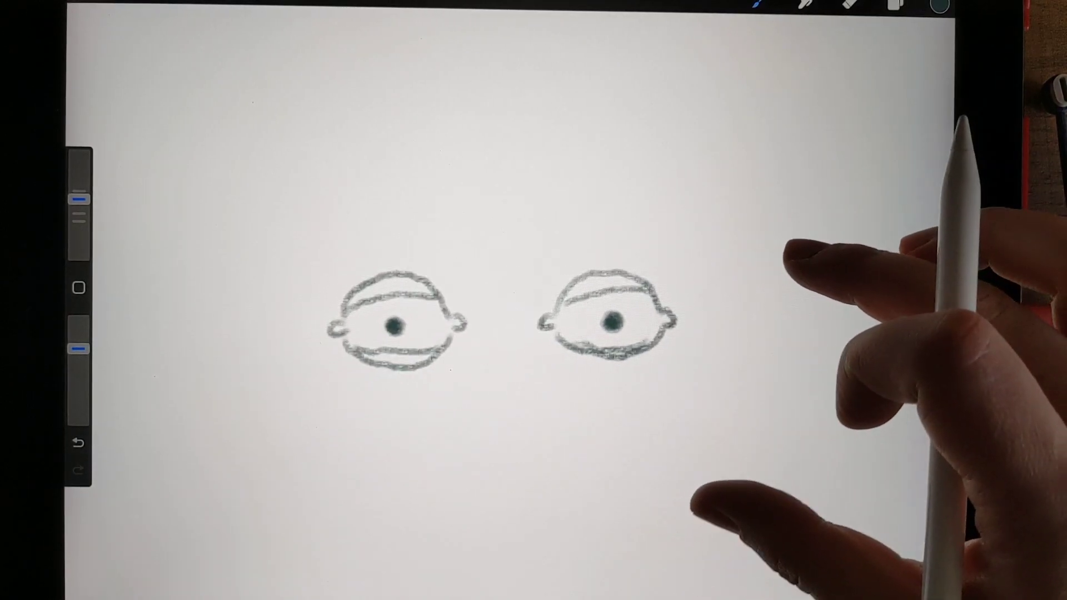
scroll(801, 375, up, 2)
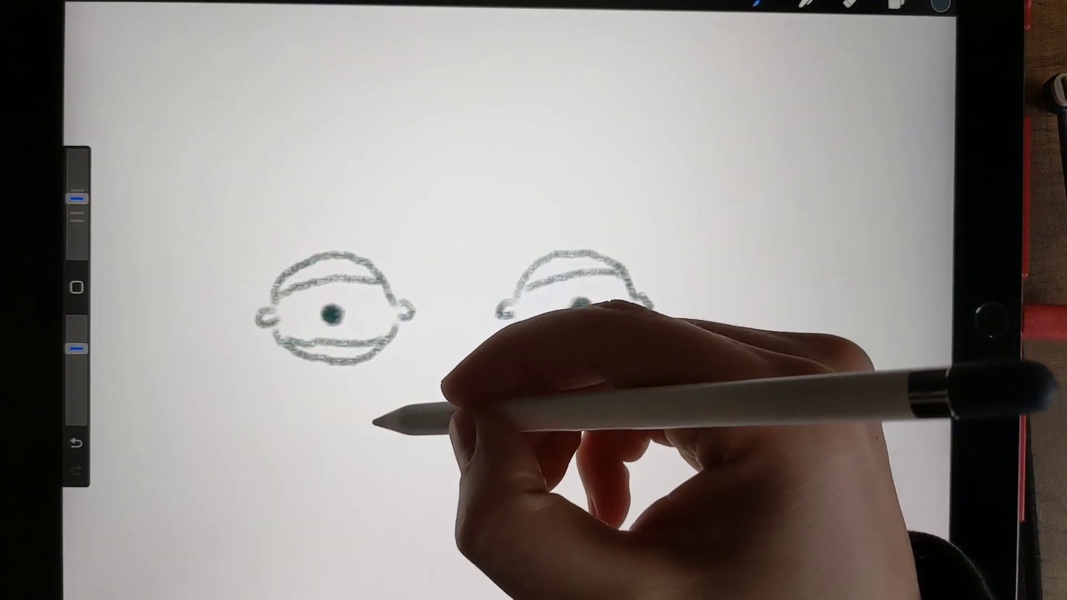
Draw nostril arcs and dots below the eyes, plus two wrinkle lines between them.
mouse_move(374, 403)
mouse_down()
mouse_move(428, 409)
mouse_move(523, 385)
mouse_up()
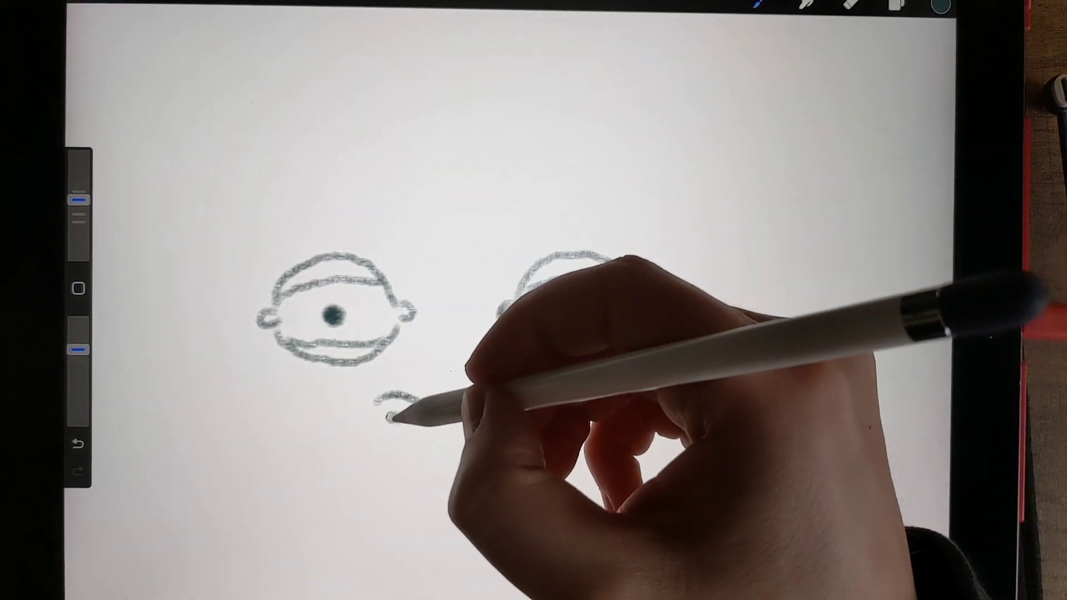
click(409, 371)
click(513, 408)
drag(427, 296, 426, 346)
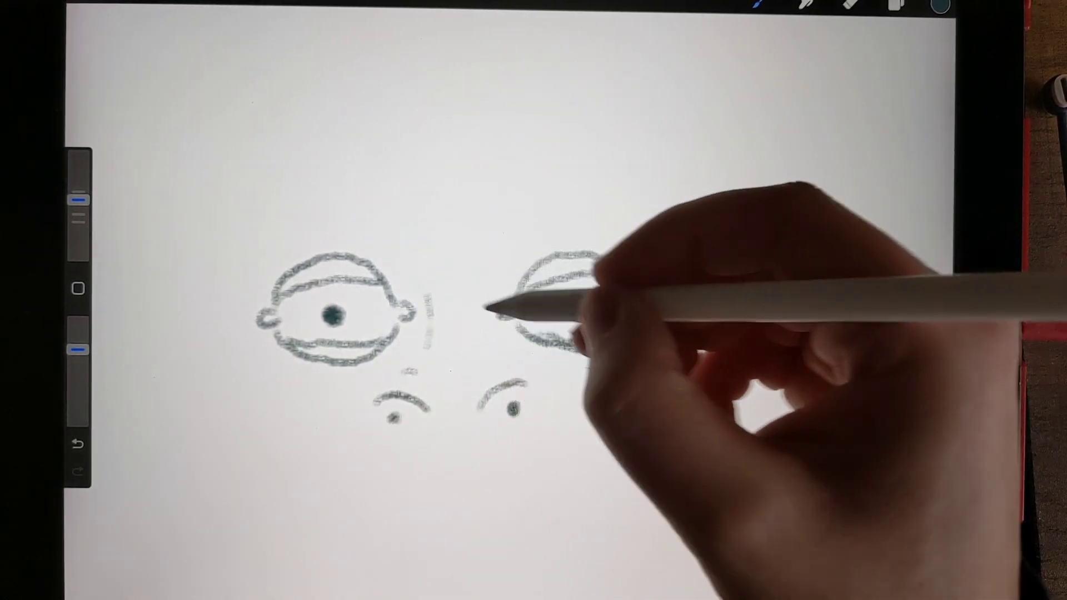
drag(486, 298, 494, 349)
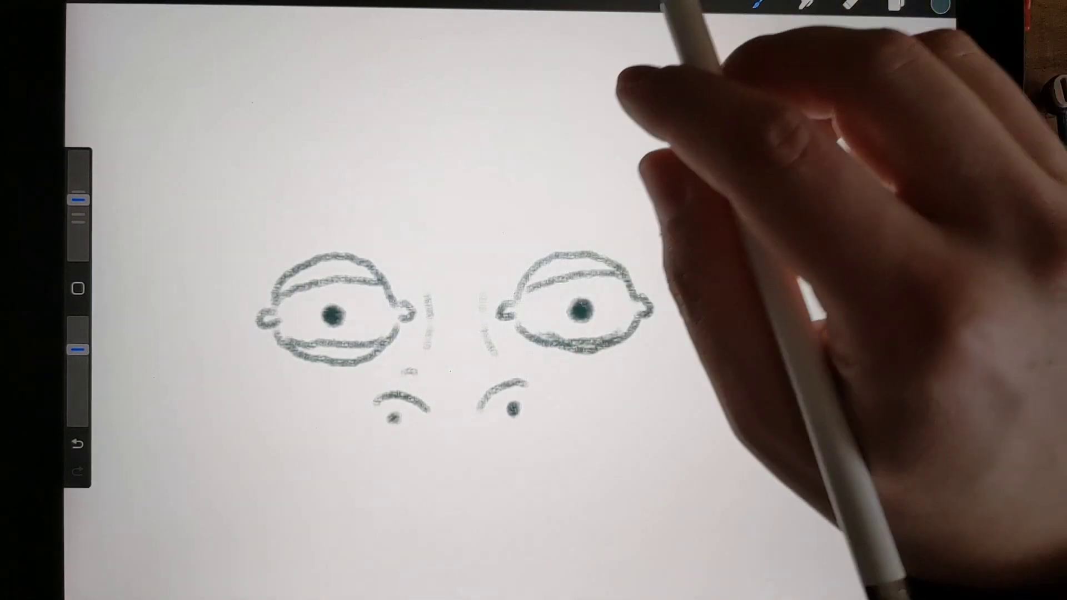
Add bag lines and wrinkles under both eyes and wavy brows above them.
drag(556, 356, 613, 361)
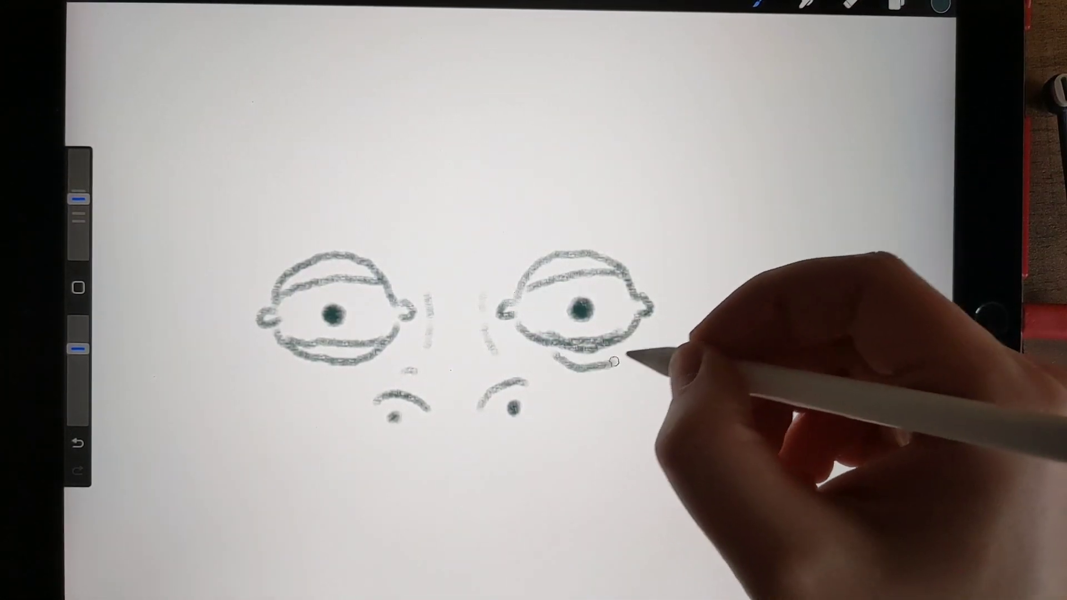
mouse_move(296, 382)
mouse_down()
mouse_move(362, 378)
mouse_move(304, 398)
mouse_up()
drag(576, 385, 599, 386)
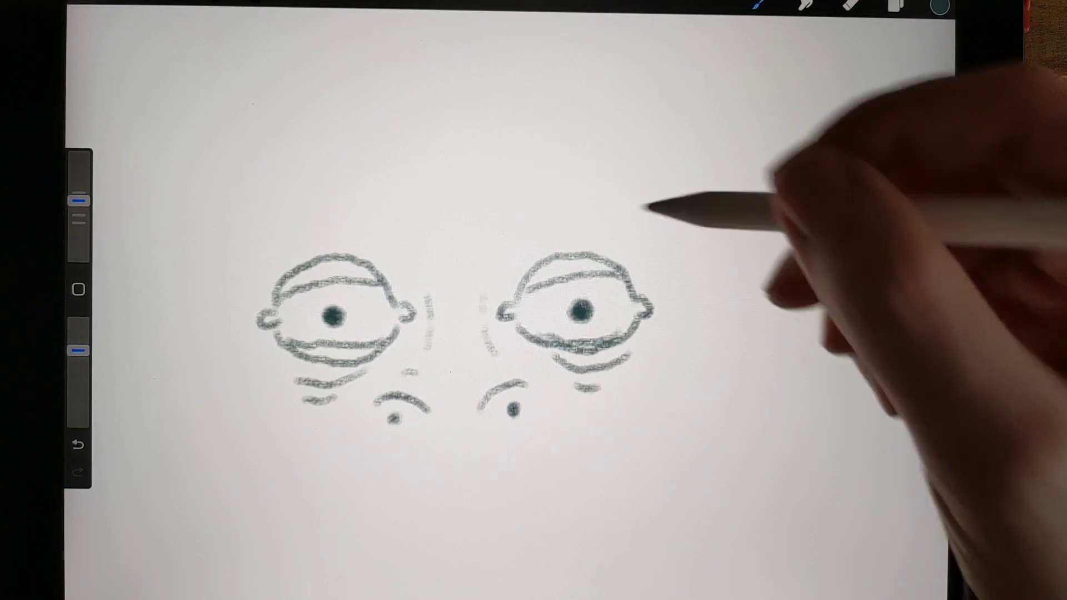
mouse_move(524, 226)
mouse_down()
mouse_move(625, 190)
mouse_move(559, 186)
mouse_move(527, 227)
mouse_move(584, 226)
mouse_move(614, 209)
mouse_move(595, 209)
mouse_move(613, 221)
mouse_up()
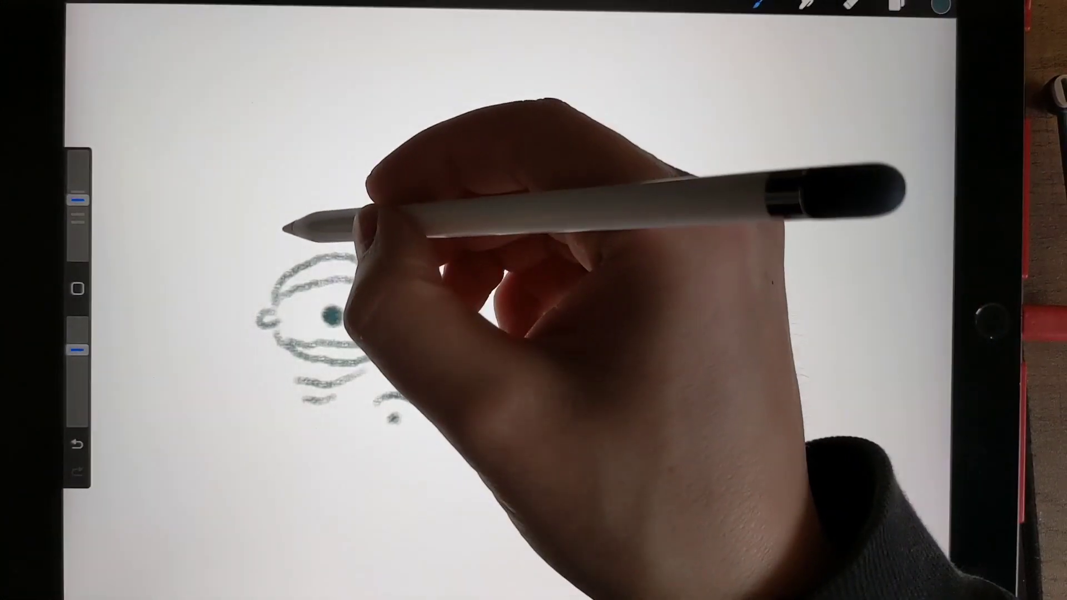
mouse_move(286, 230)
mouse_down()
mouse_move(376, 218)
mouse_move(286, 210)
mouse_move(280, 236)
mouse_move(305, 227)
mouse_move(371, 230)
mouse_up()
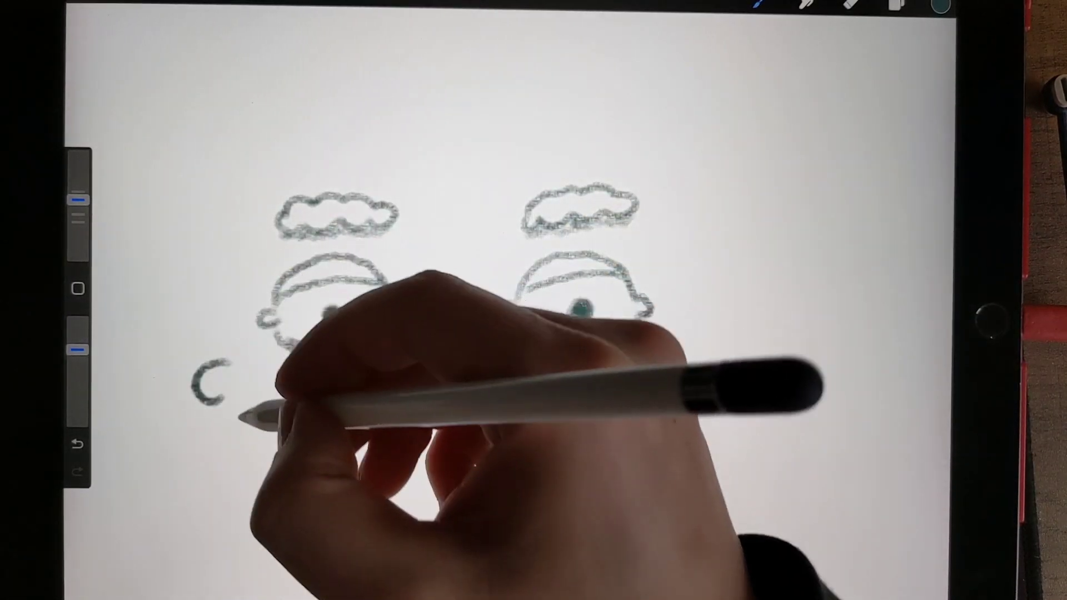
Draw curls on both cheeks and a long wavy mouth with small fangs.
drag(233, 420, 232, 440)
mouse_move(552, 359)
mouse_down()
mouse_move(692, 360)
mouse_move(708, 392)
mouse_move(655, 441)
mouse_up()
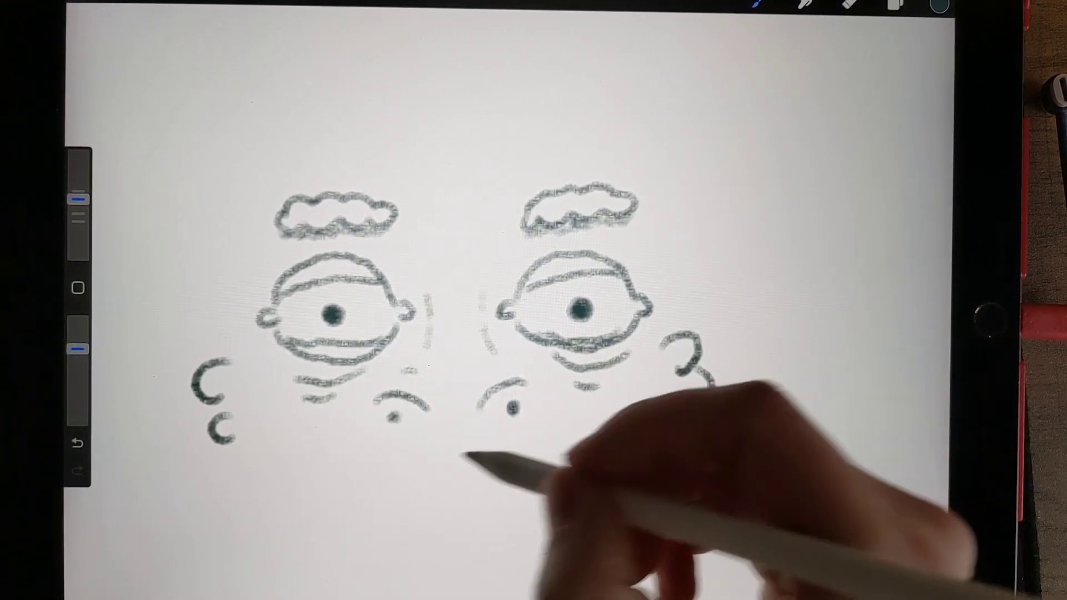
mouse_move(262, 425)
mouse_down()
mouse_move(553, 441)
mouse_move(646, 401)
mouse_up()
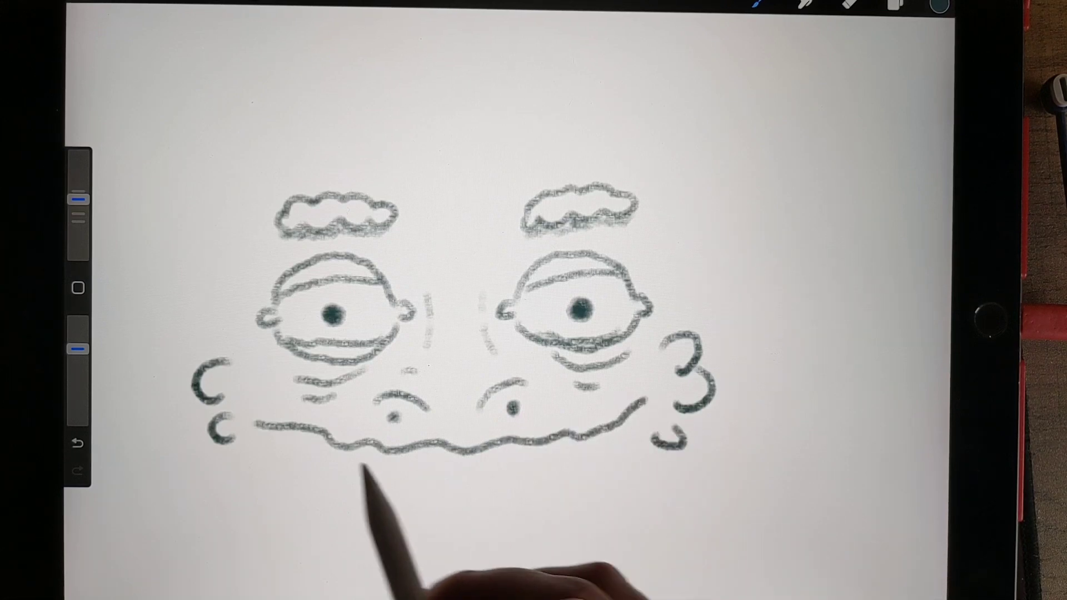
drag(286, 431, 306, 432)
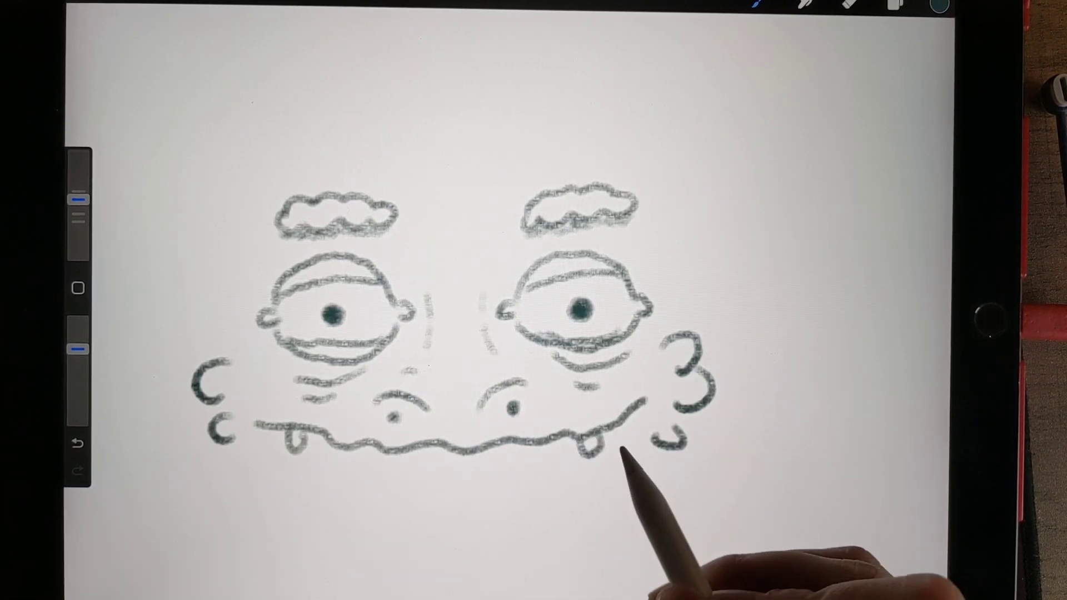
scroll(517, 333, down, 5)
scroll(518, 334, down, 2)
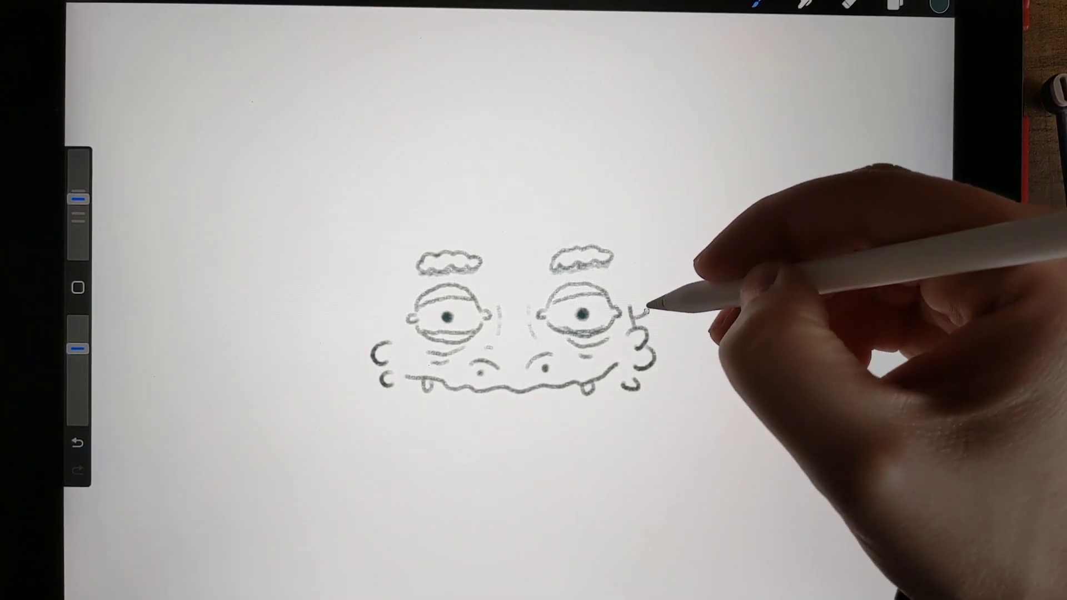
Draw pointed ears on both sides of the face with fur strokes.
drag(632, 318, 651, 231)
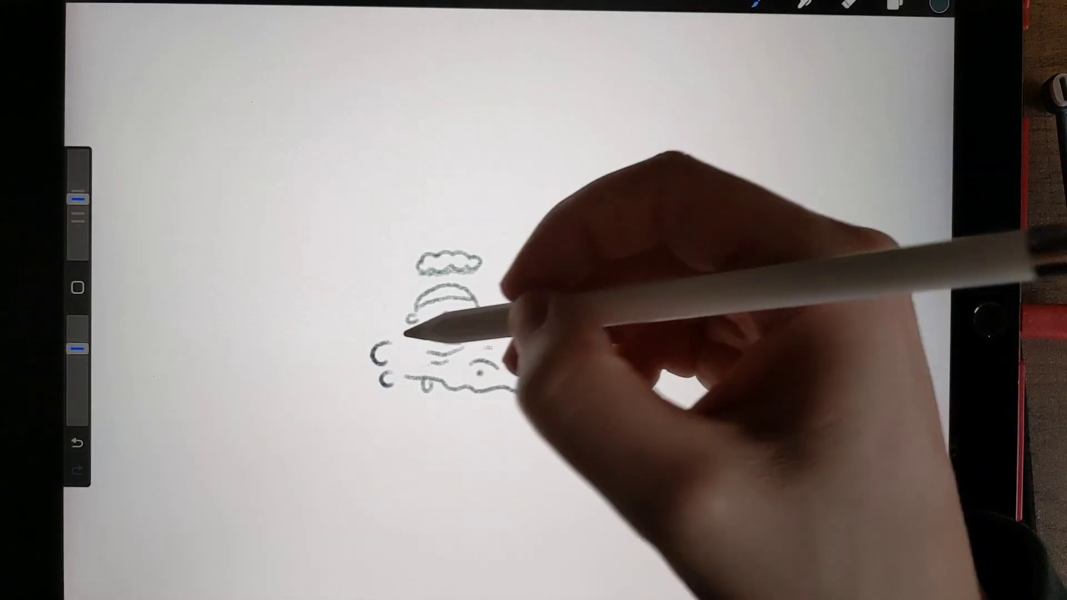
drag(394, 310, 396, 324)
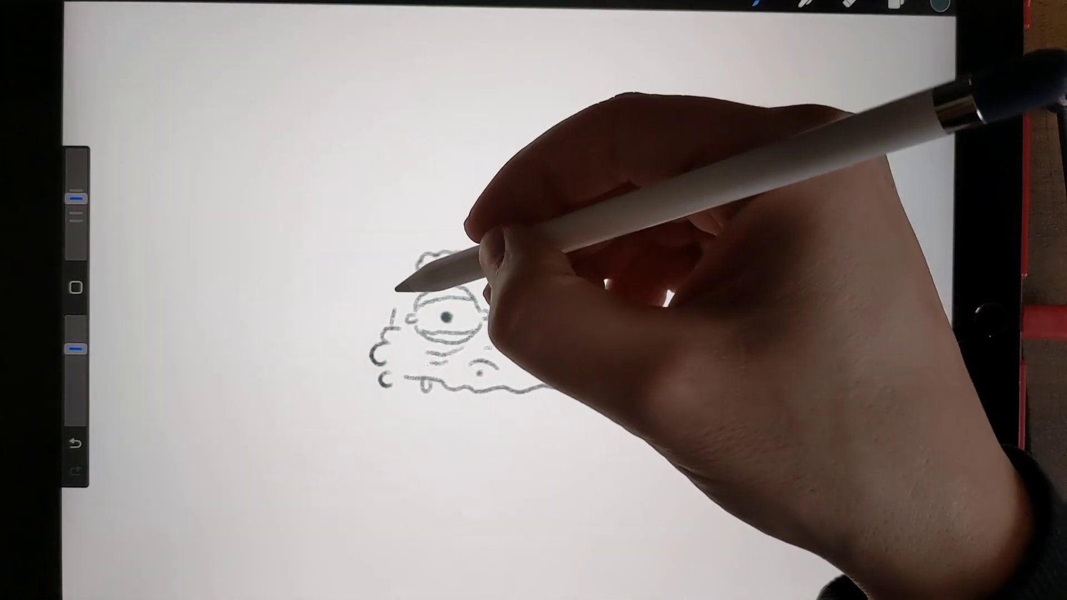
drag(399, 284, 399, 255)
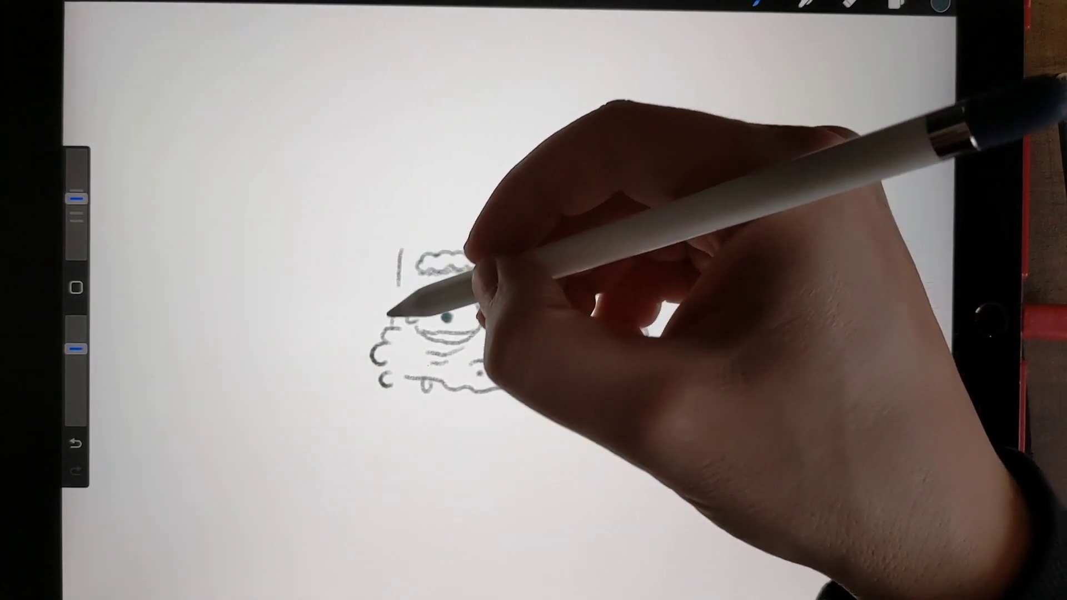
mouse_move(392, 317)
mouse_down()
mouse_move(364, 250)
mouse_move(398, 259)
mouse_up()
mouse_move(645, 309)
mouse_down()
mouse_move(655, 231)
mouse_move(640, 290)
mouse_up()
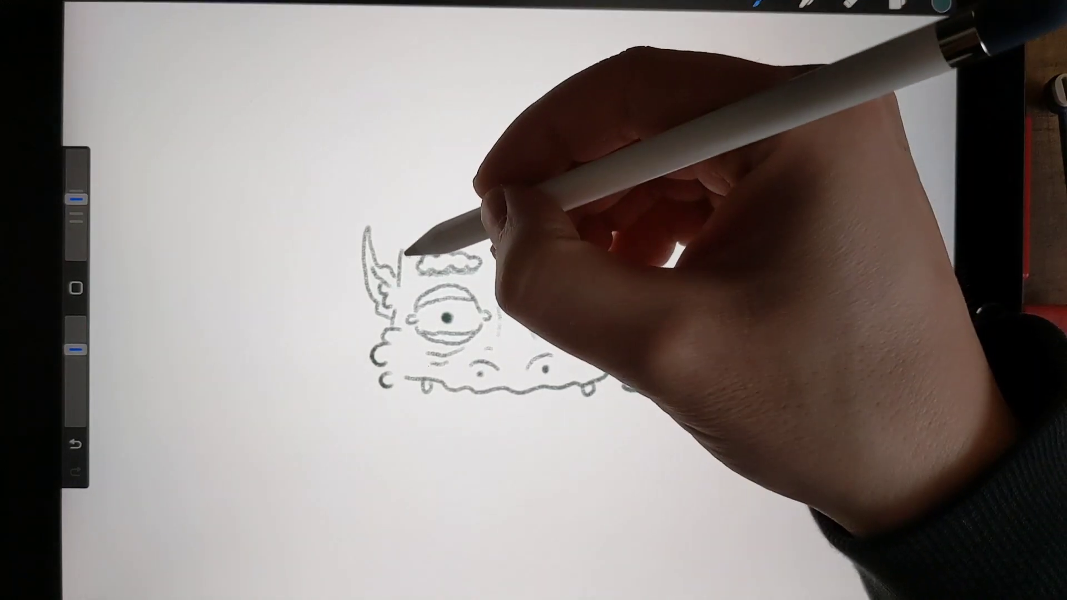
drag(404, 251, 436, 219)
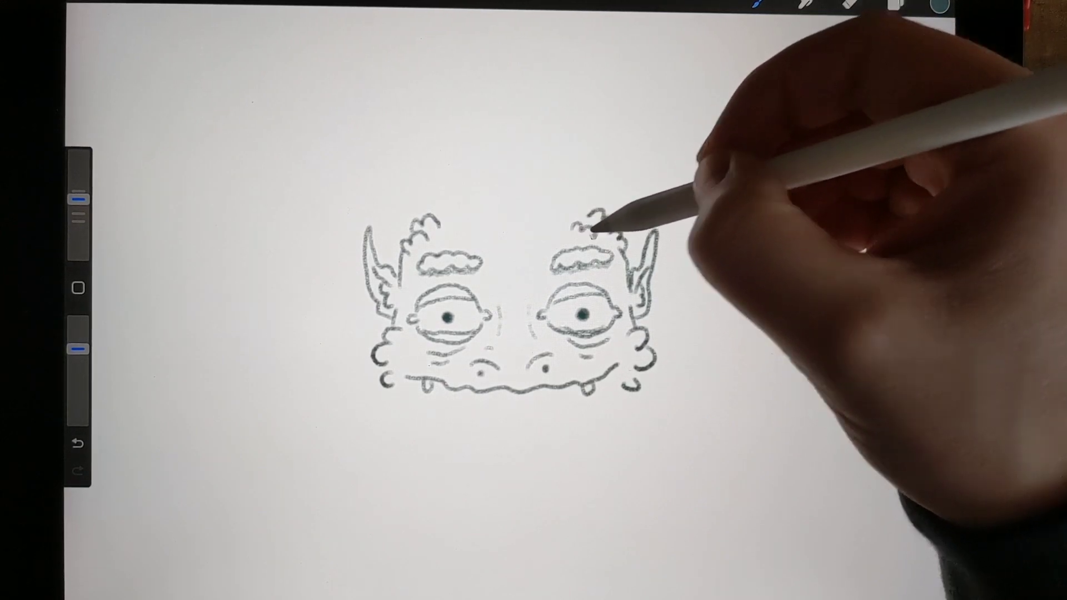
Add curly hair strands above the brows and speckle the central crest with stars and dots.
drag(455, 227, 490, 204)
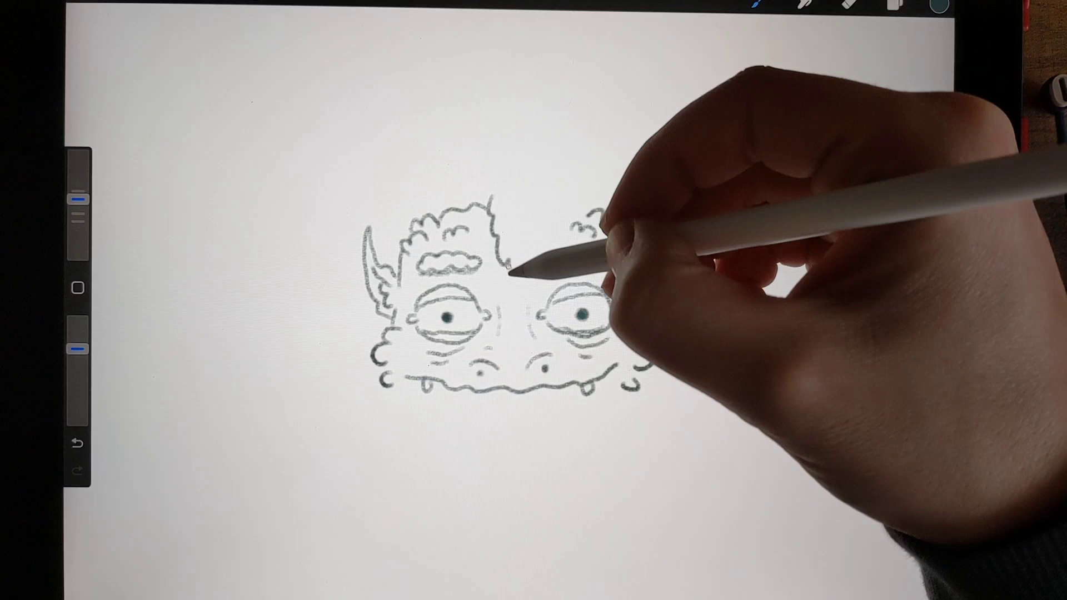
drag(532, 238, 534, 205)
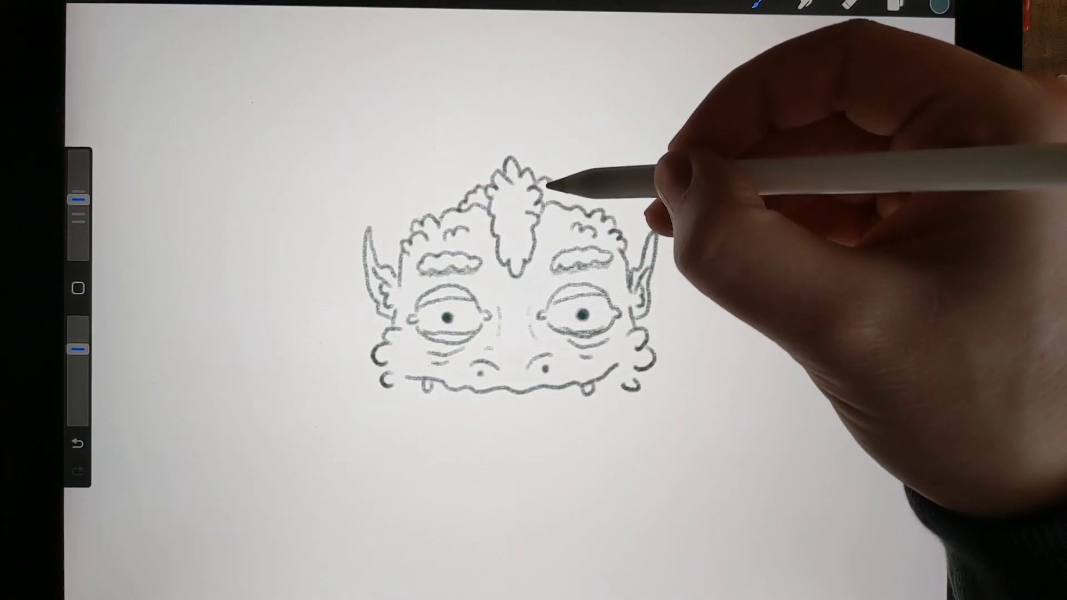
scroll(516, 317, up, 5)
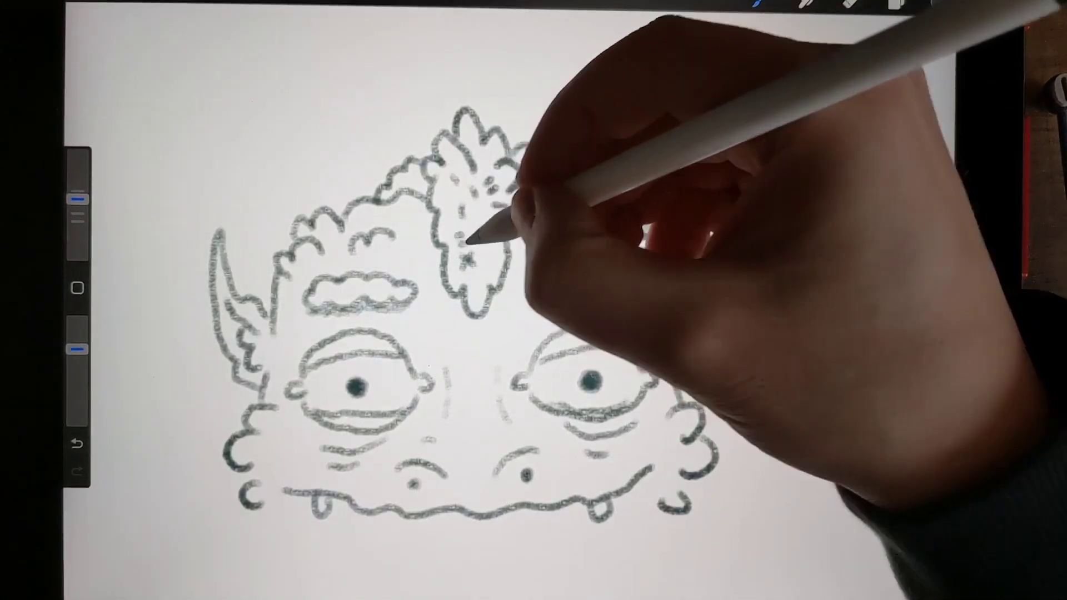
click(485, 227)
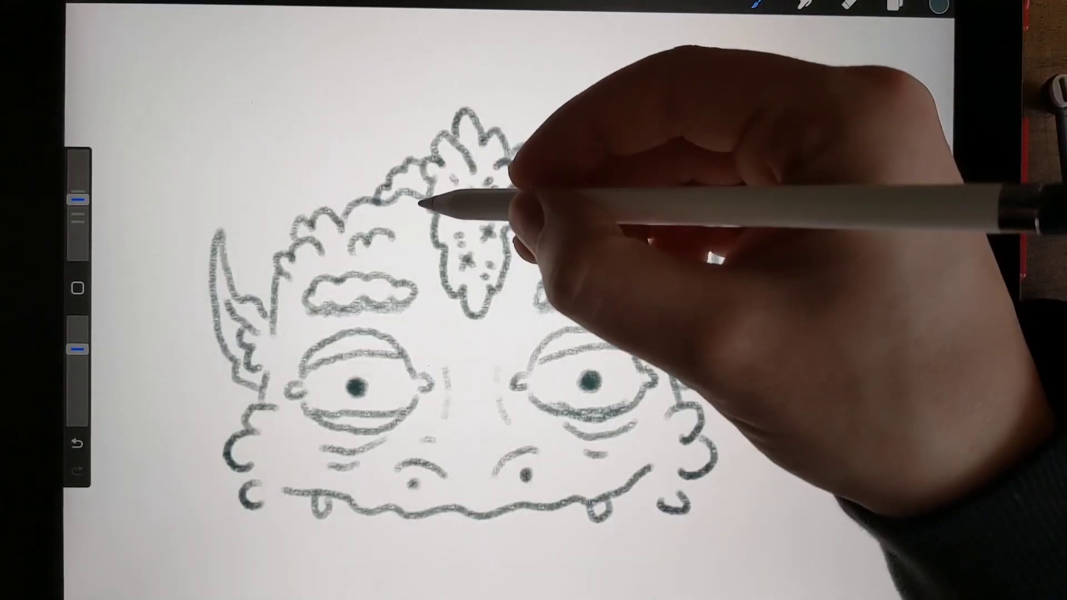
click(476, 279)
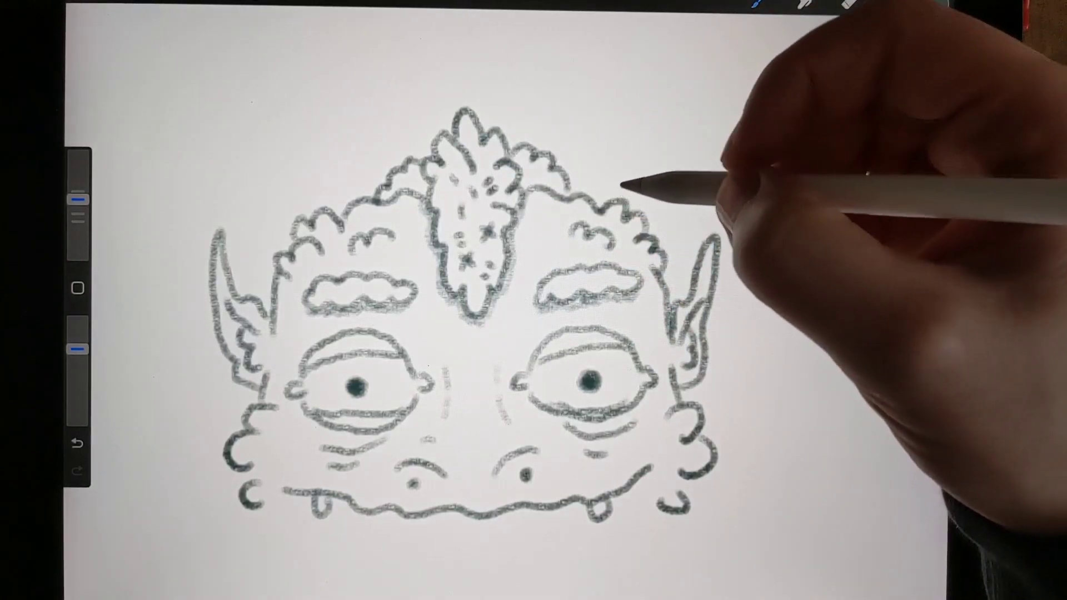
scroll(651, 275, down, 3)
Add curls and dashes to the cheeks and a small plus mark under the mouth.
drag(300, 350, 316, 368)
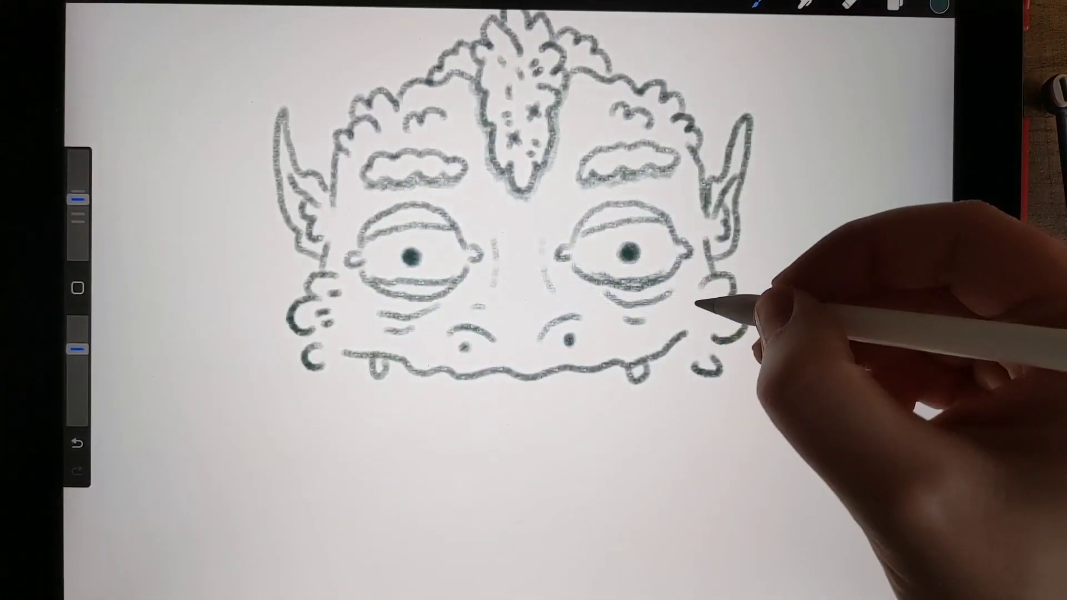
drag(693, 298, 705, 300)
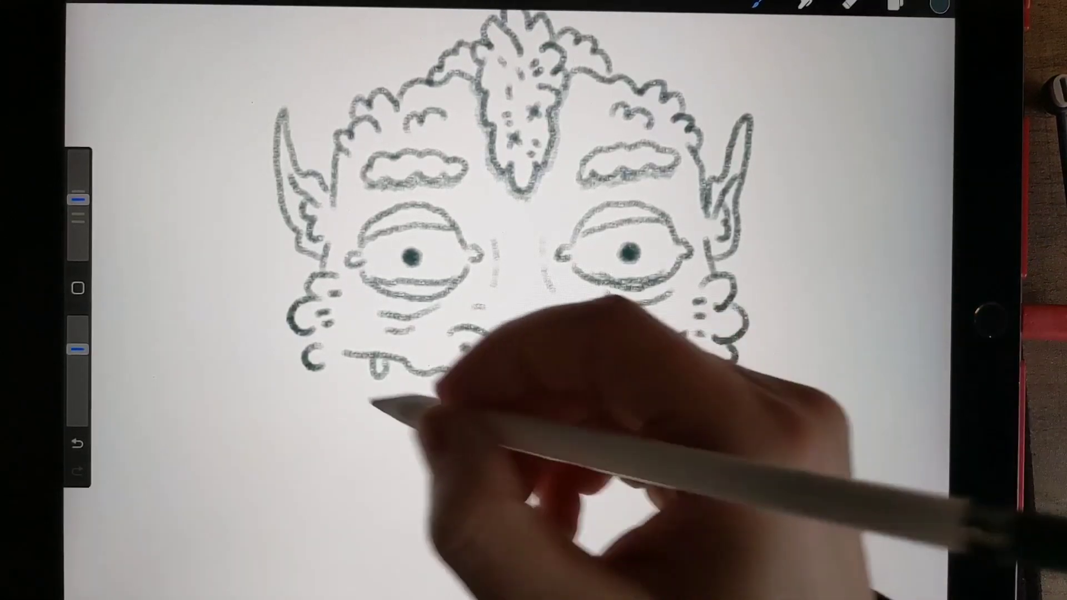
drag(294, 344, 302, 363)
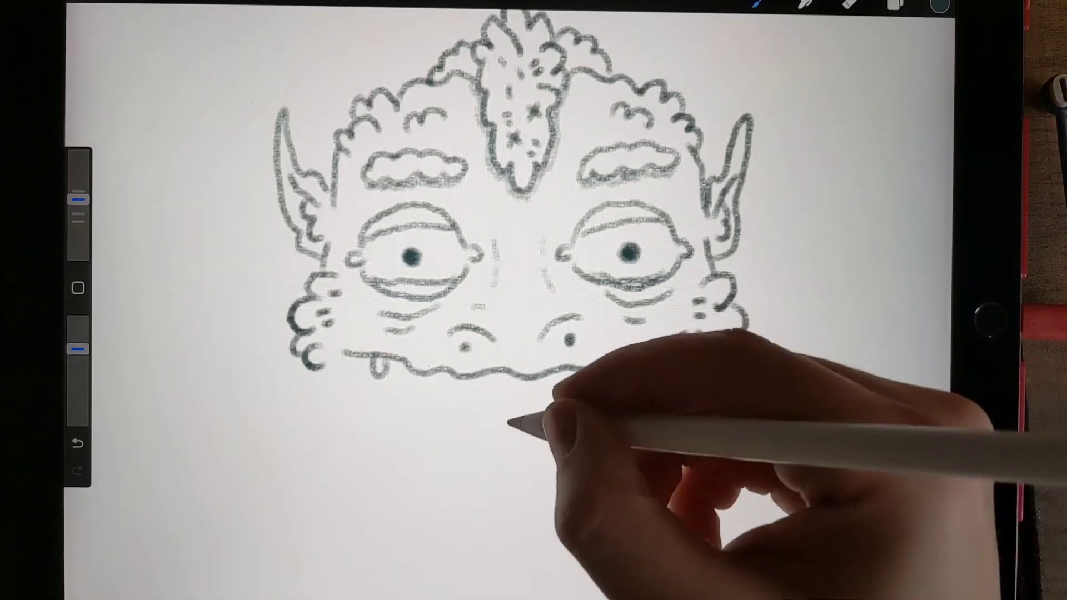
mouse_move(496, 400)
mouse_down()
mouse_move(526, 401)
mouse_move(512, 412)
mouse_up()
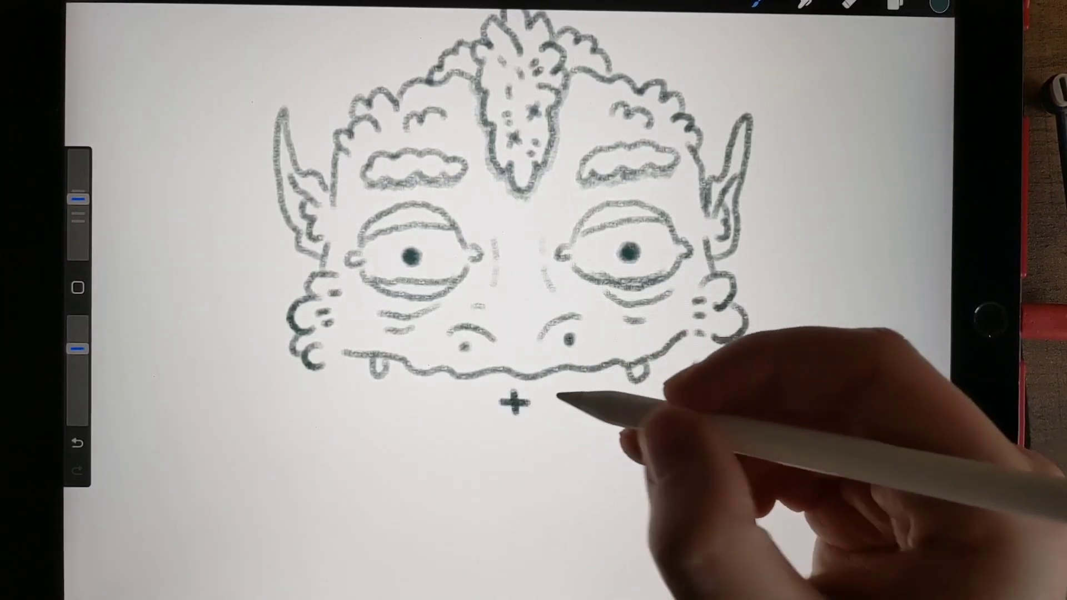
Draw the lower jaw outline with chin ticks, a small cross and a fang.
mouse_move(322, 375)
mouse_down()
mouse_move(405, 448)
mouse_move(459, 457)
mouse_up()
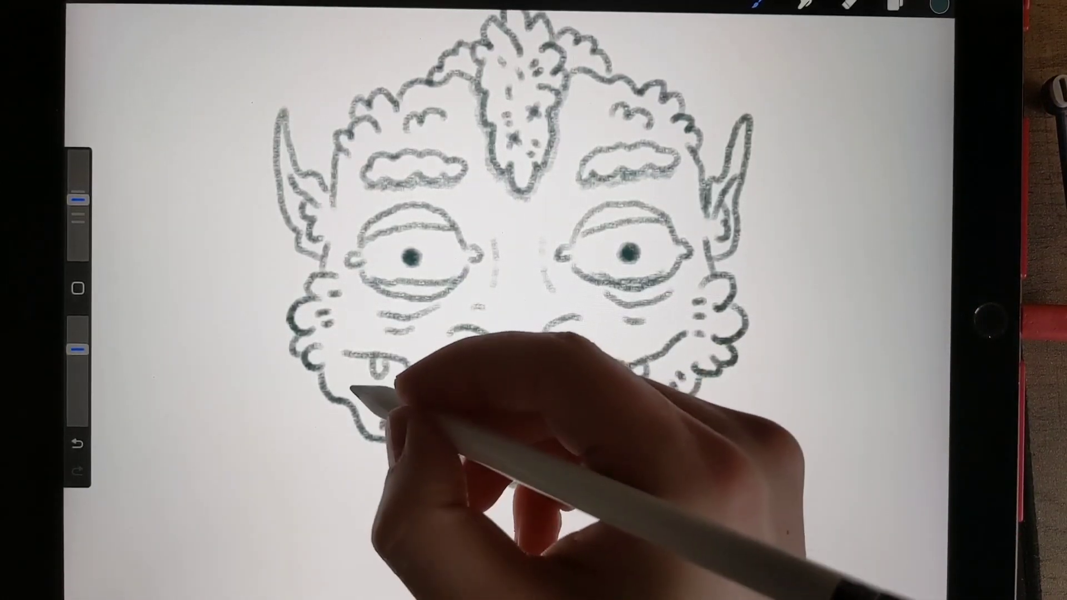
drag(392, 438, 667, 417)
drag(500, 405, 524, 406)
scroll(534, 300, up, 2)
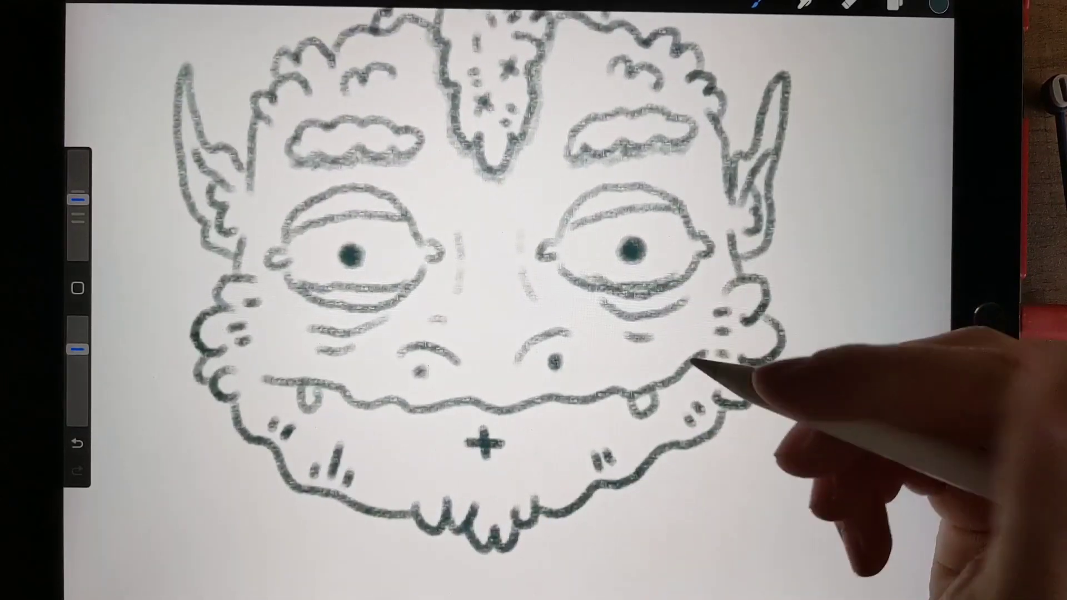
drag(406, 428, 406, 400)
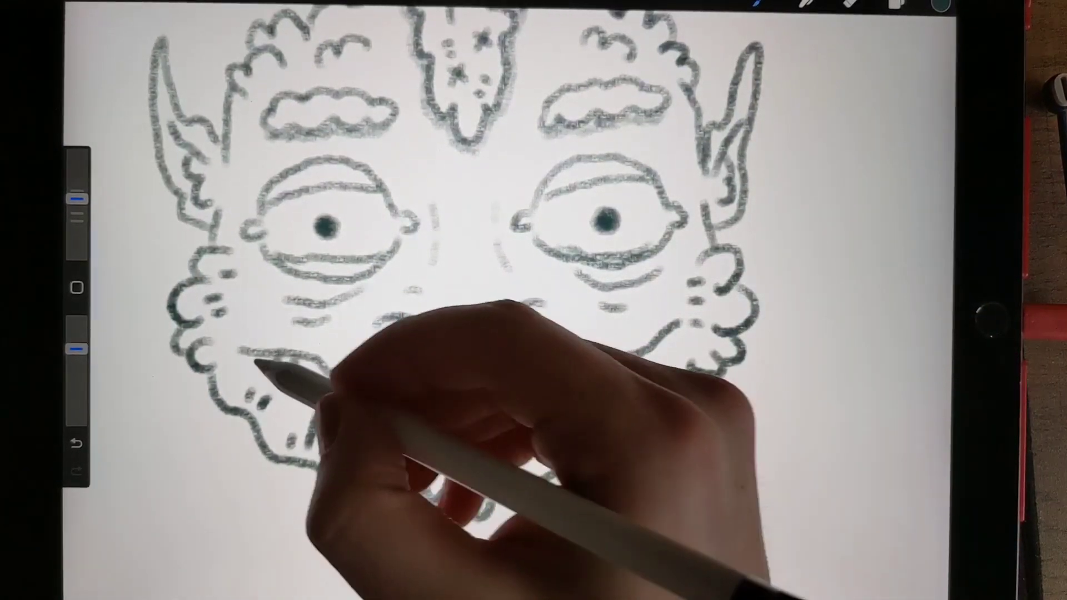
drag(277, 363, 406, 387)
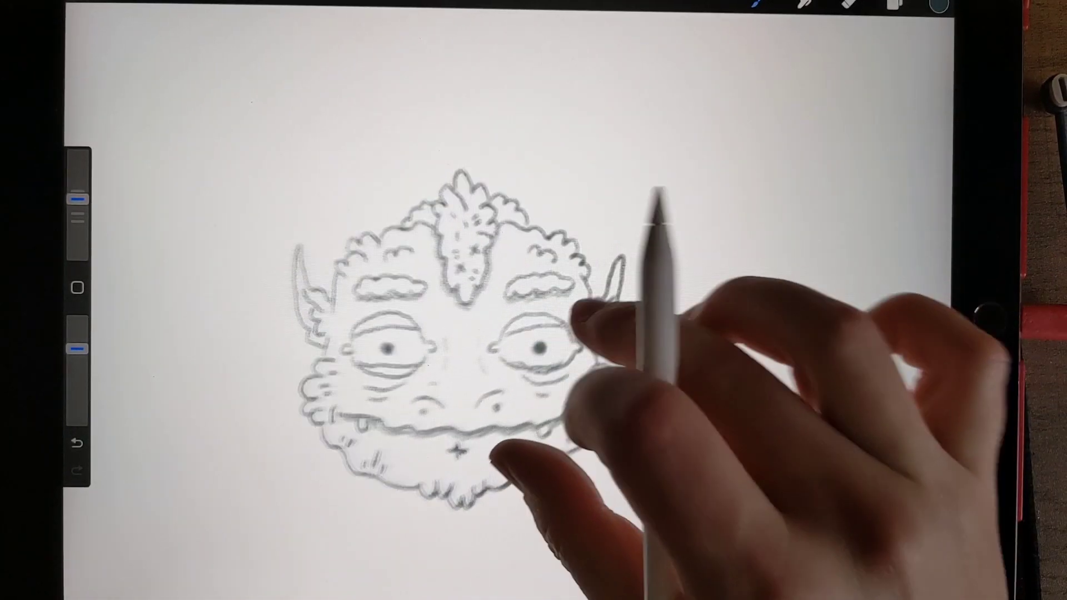
scroll(459, 350, down, 5)
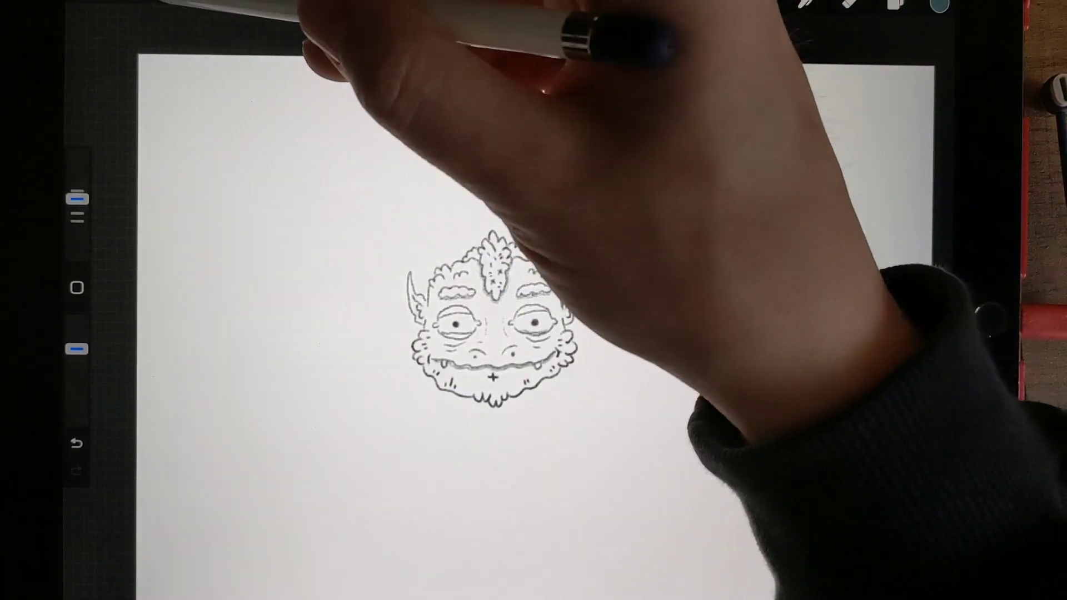
Insert the sketchbook photo of green and red monsters via Actions > Add.
click(167, 7)
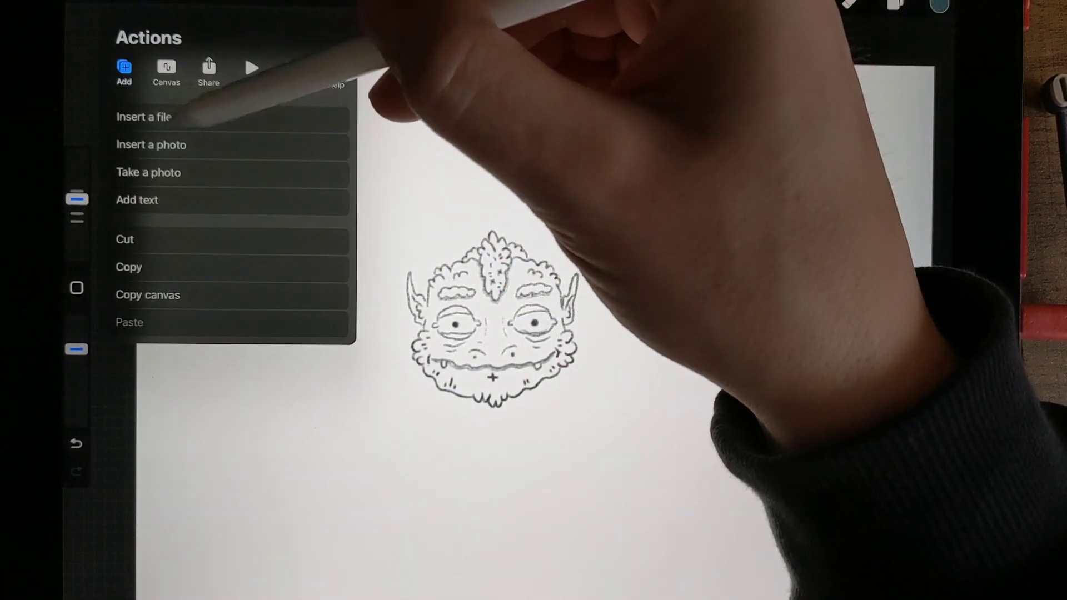
click(151, 145)
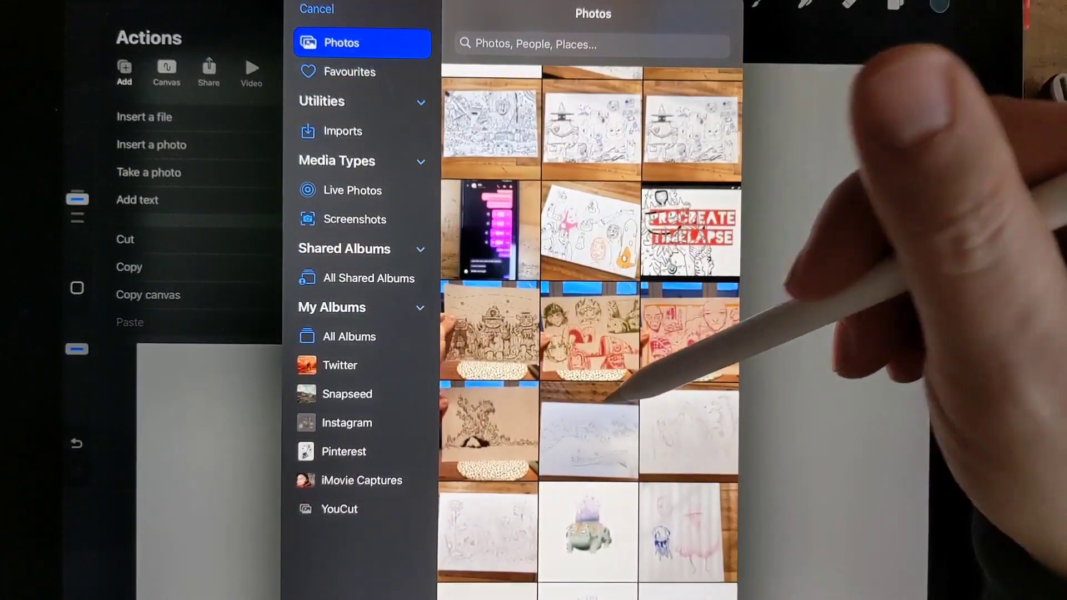
click(597, 367)
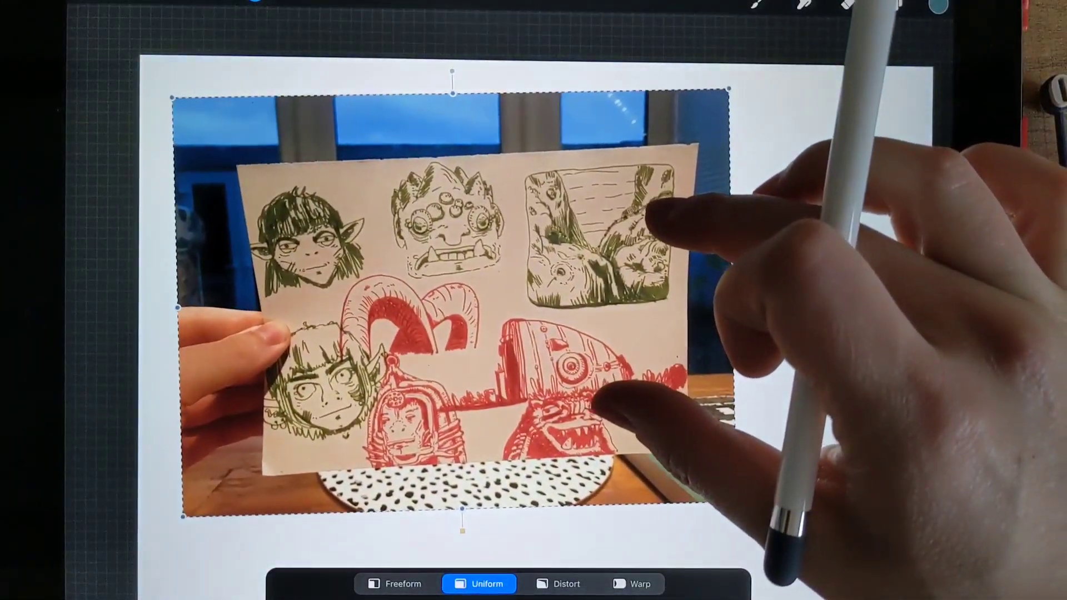
Enlarge the photo past the canvas edges and move its layer beneath Layer 1.
mouse_move(651, 216)
mouse_down()
mouse_move(813, 279)
mouse_move(804, 265)
mouse_move(692, 288)
mouse_move(784, 242)
mouse_move(568, 142)
mouse_move(354, 184)
mouse_up()
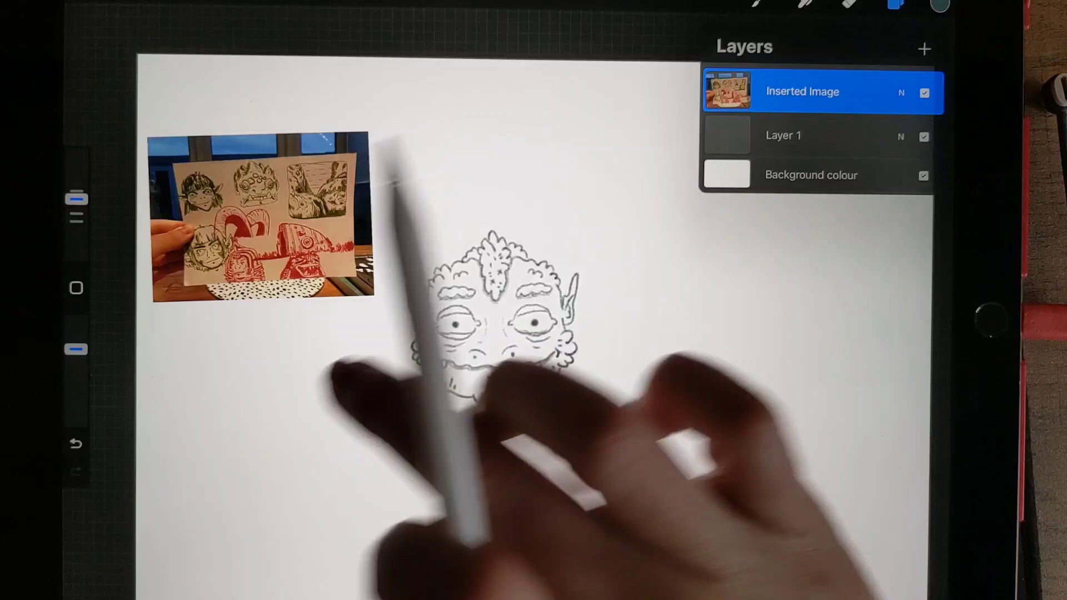
scroll(262, 217, up, 5)
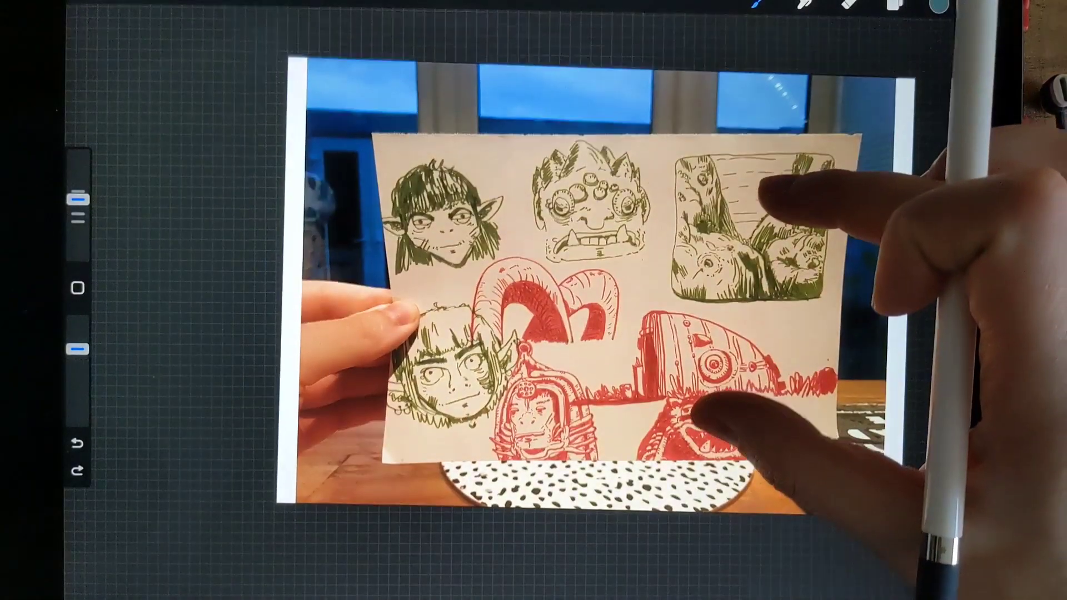
scroll(725, 317, down, 2)
click(895, 4)
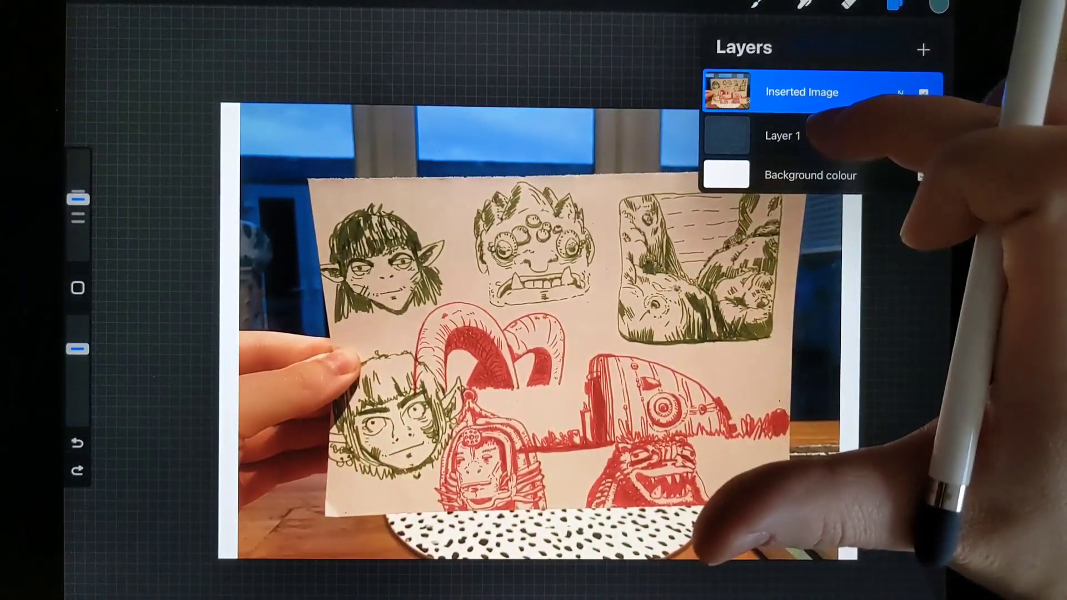
drag(800, 118, 805, 125)
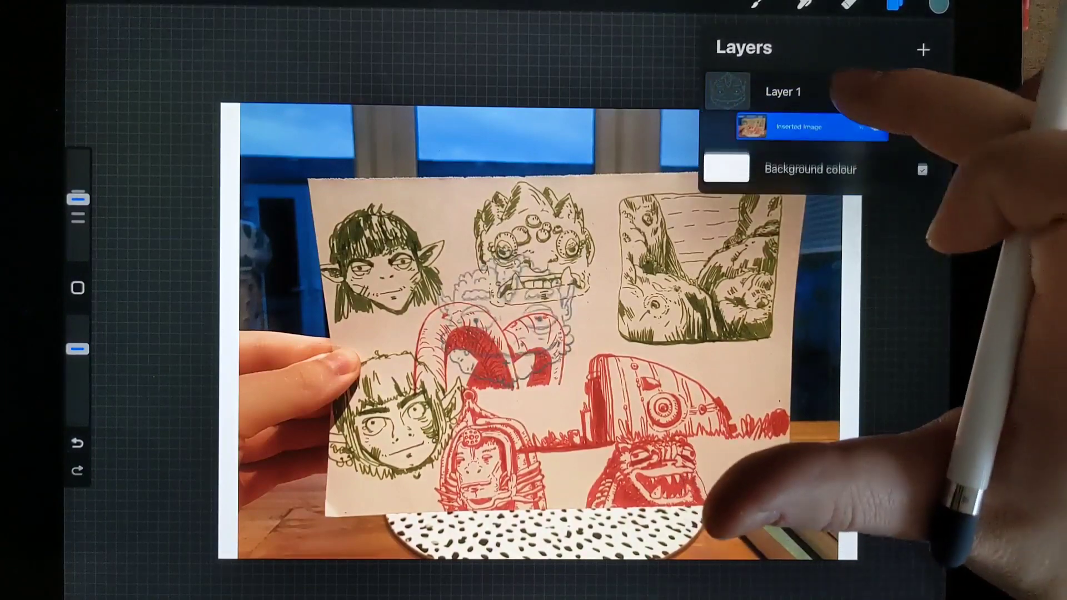
Fade the photo layer to 19% opacity and add a new layer on top.
click(800, 136)
drag(751, 376, 450, 409)
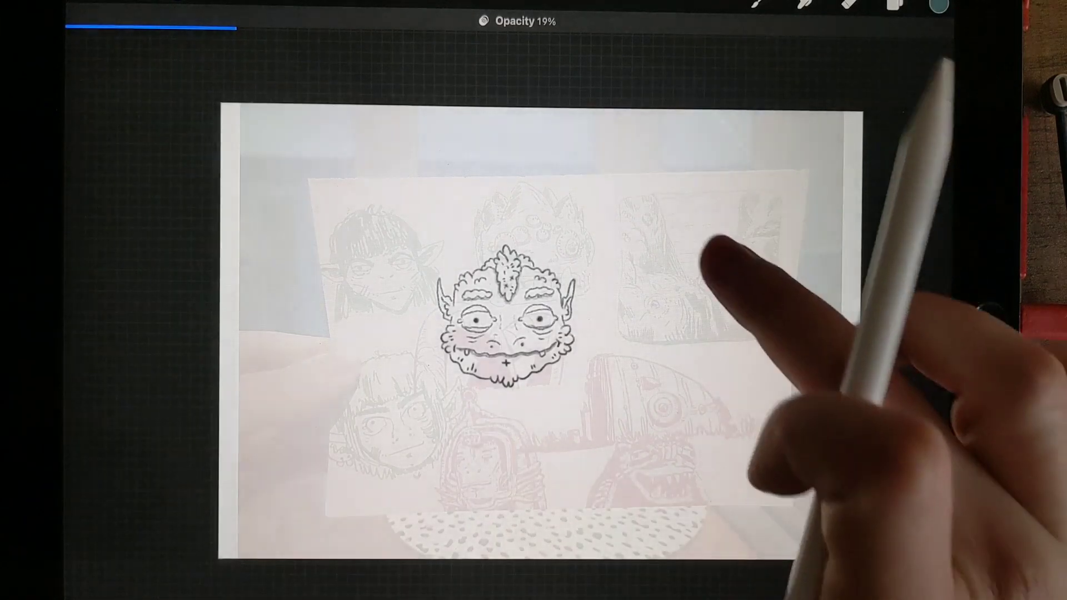
drag(715, 238, 757, 258)
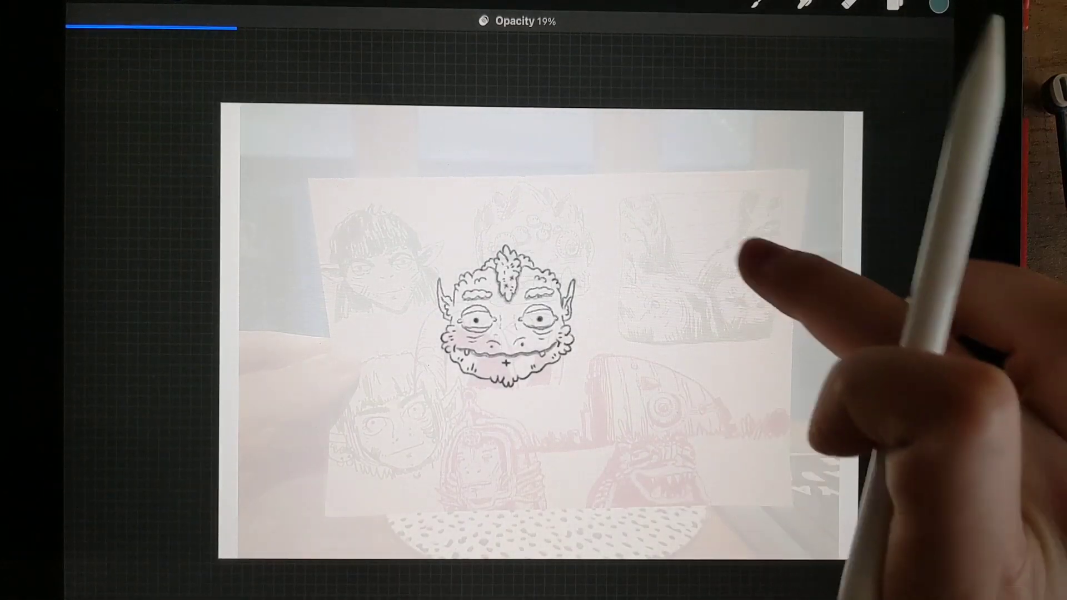
click(895, 5)
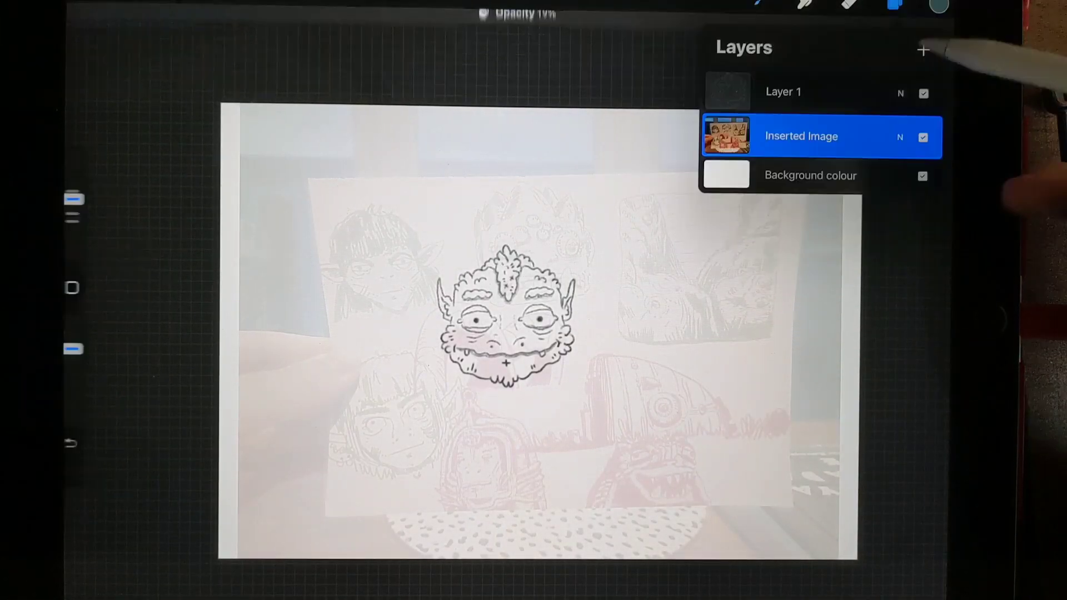
click(922, 49)
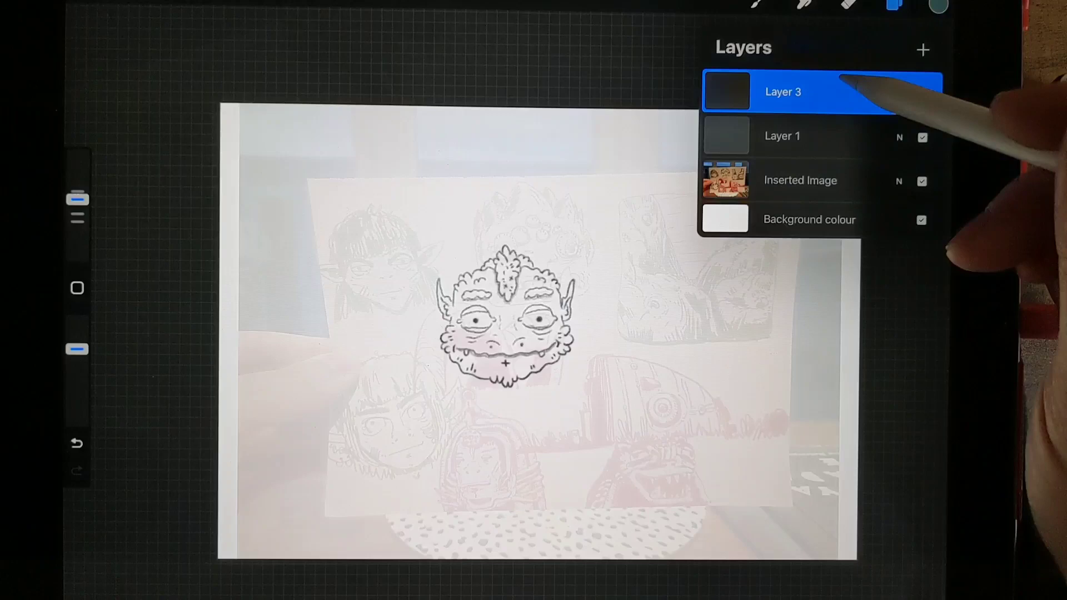
drag(842, 92, 708, 92)
click(834, 251)
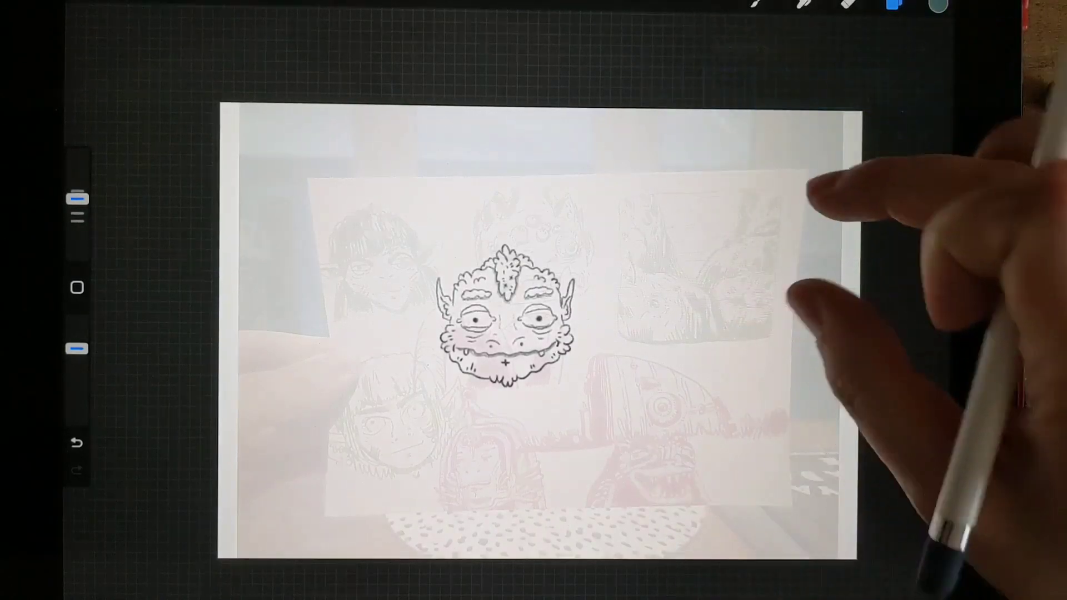
scroll(833, 250, up, 5)
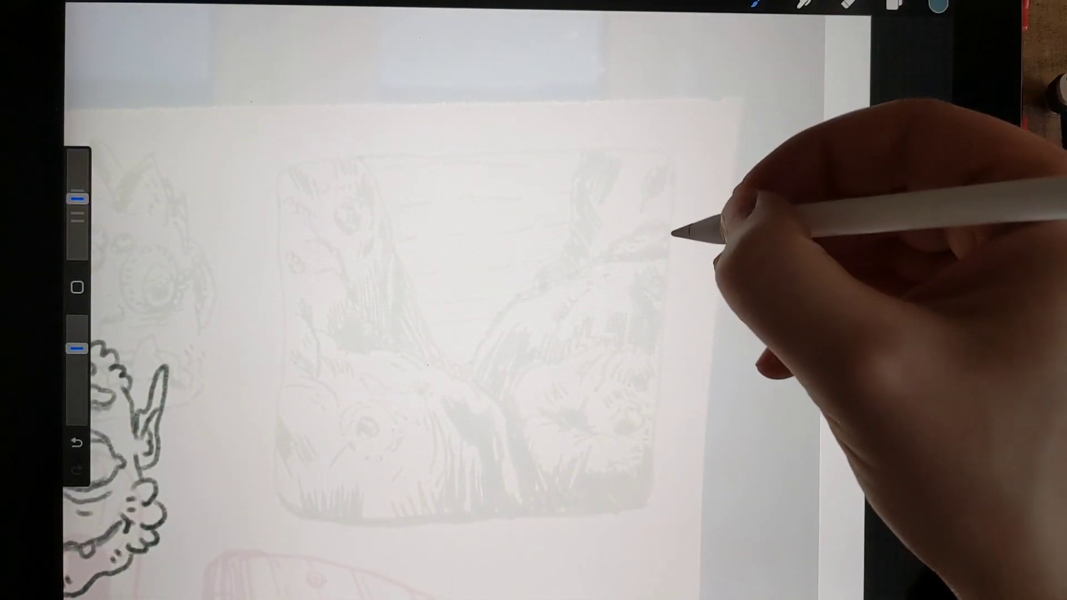
Trace the panel frame, a wavy hill line, and grass tufts with dots.
mouse_move(672, 162)
mouse_down()
mouse_move(673, 228)
mouse_move(315, 157)
mouse_move(408, 526)
mouse_move(631, 508)
mouse_move(656, 436)
mouse_move(674, 230)
mouse_up()
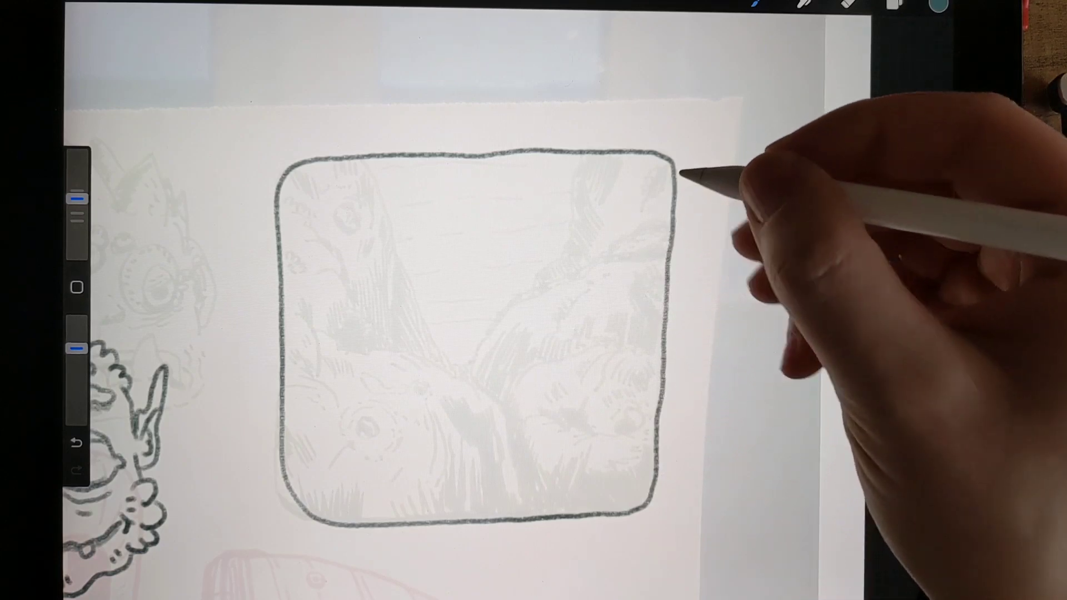
scroll(533, 300, up, 3)
mouse_move(200, 250)
mouse_down()
mouse_move(238, 275)
mouse_move(224, 334)
mouse_up()
mouse_move(225, 280)
mouse_down()
mouse_move(250, 296)
mouse_move(342, 302)
mouse_move(409, 325)
mouse_move(417, 341)
mouse_move(460, 358)
mouse_move(489, 393)
mouse_move(513, 517)
mouse_up()
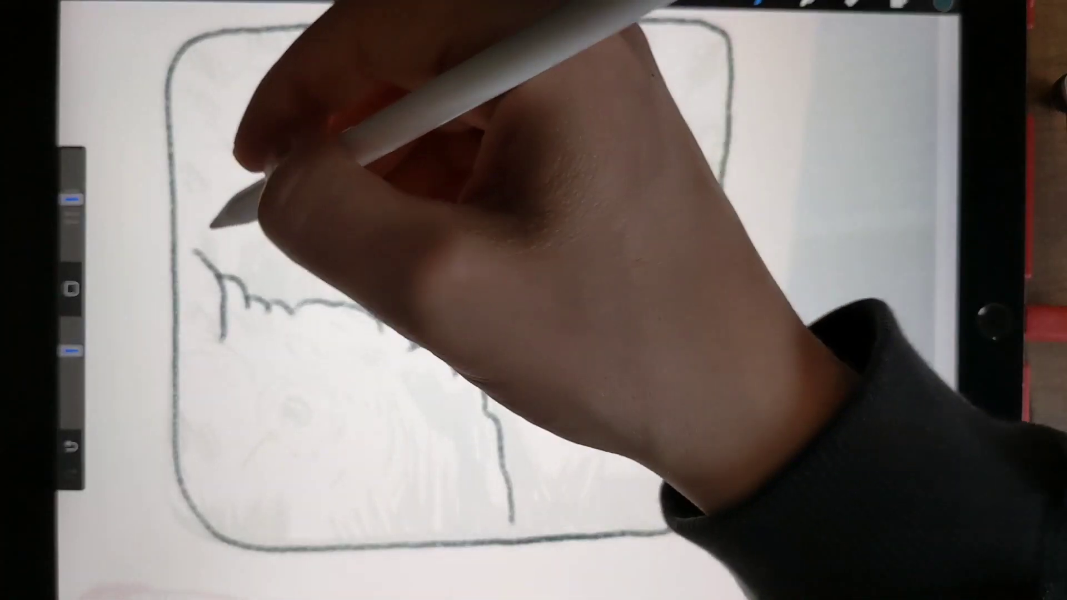
mouse_move(218, 265)
mouse_down()
mouse_move(201, 223)
mouse_move(225, 227)
mouse_up()
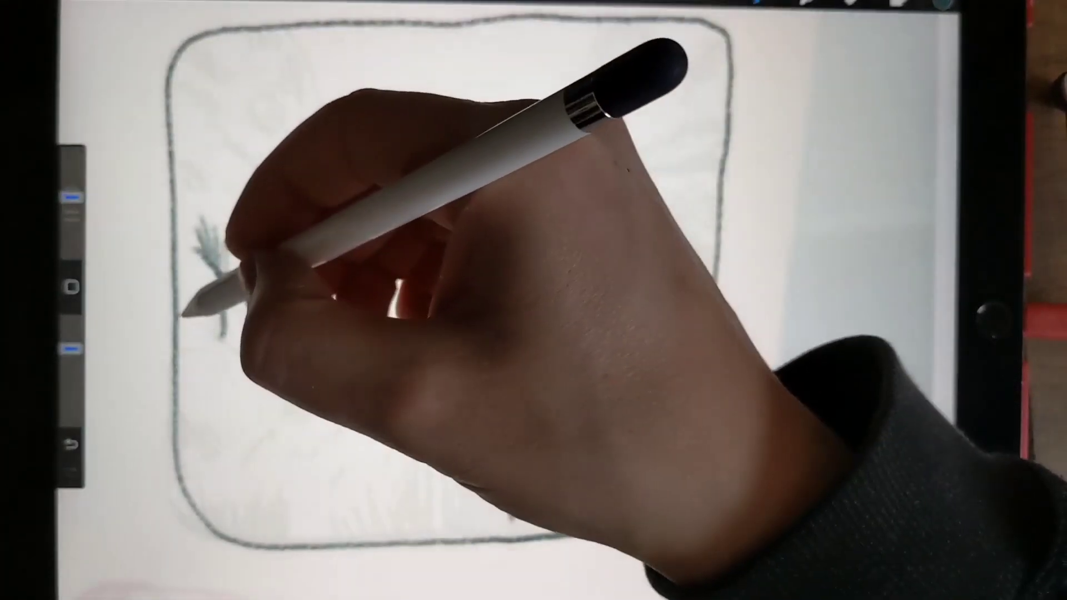
mouse_move(191, 306)
mouse_down()
mouse_move(191, 292)
mouse_move(205, 296)
mouse_move(193, 300)
mouse_move(239, 345)
mouse_move(209, 341)
mouse_move(221, 371)
mouse_up()
drag(219, 334, 263, 387)
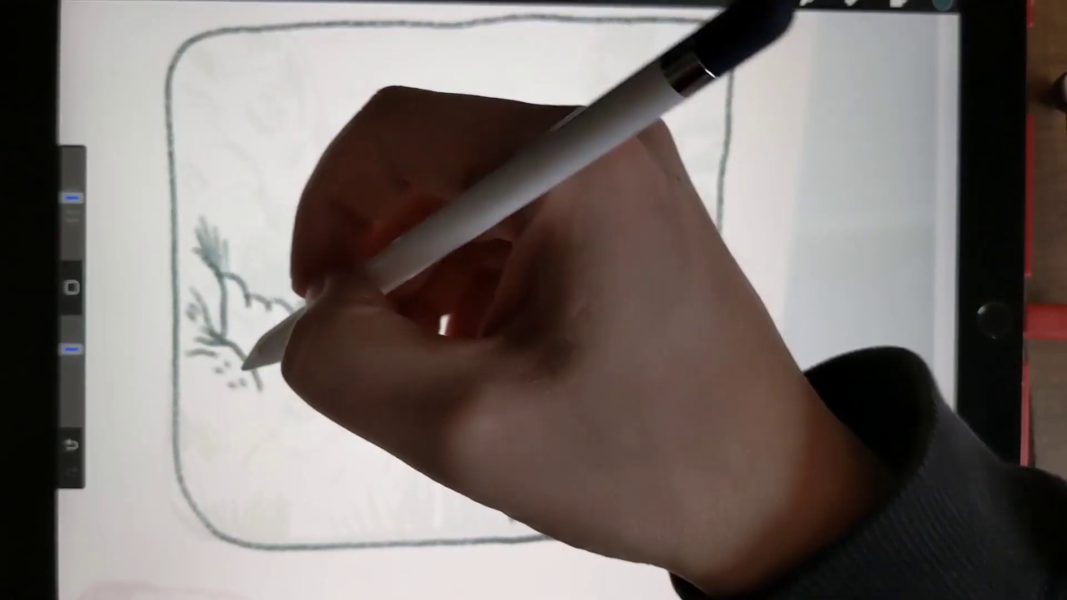
drag(229, 275, 359, 304)
click(226, 367)
click(238, 381)
Draw the creature's eye with a pupil and hatch marks along the bottom-left.
drag(279, 413, 321, 398)
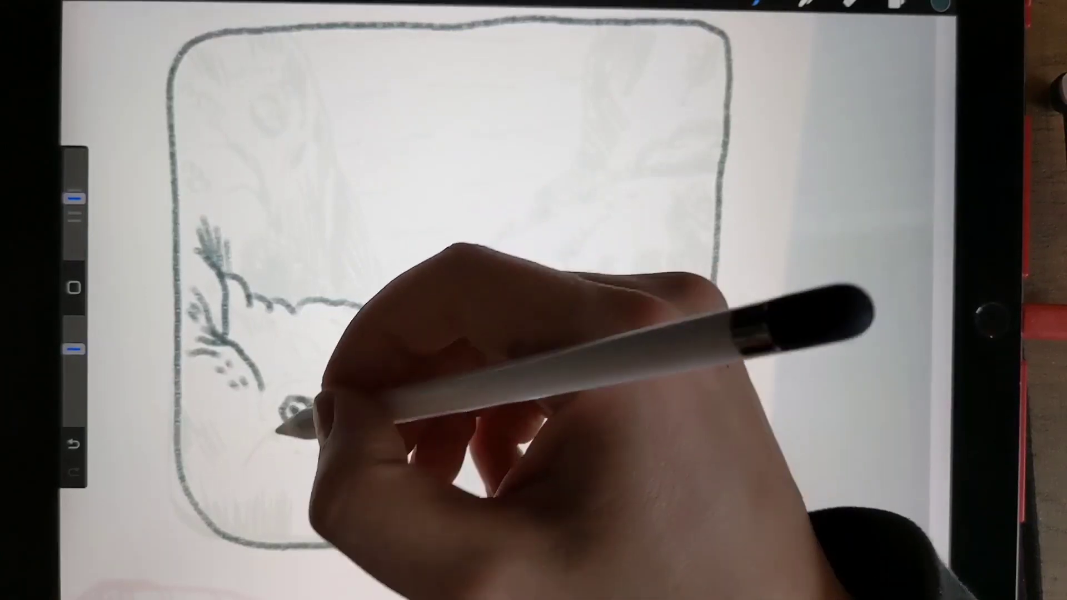
drag(279, 438, 244, 464)
mouse_move(267, 386)
mouse_down()
mouse_move(301, 377)
mouse_move(338, 406)
mouse_move(335, 439)
mouse_up()
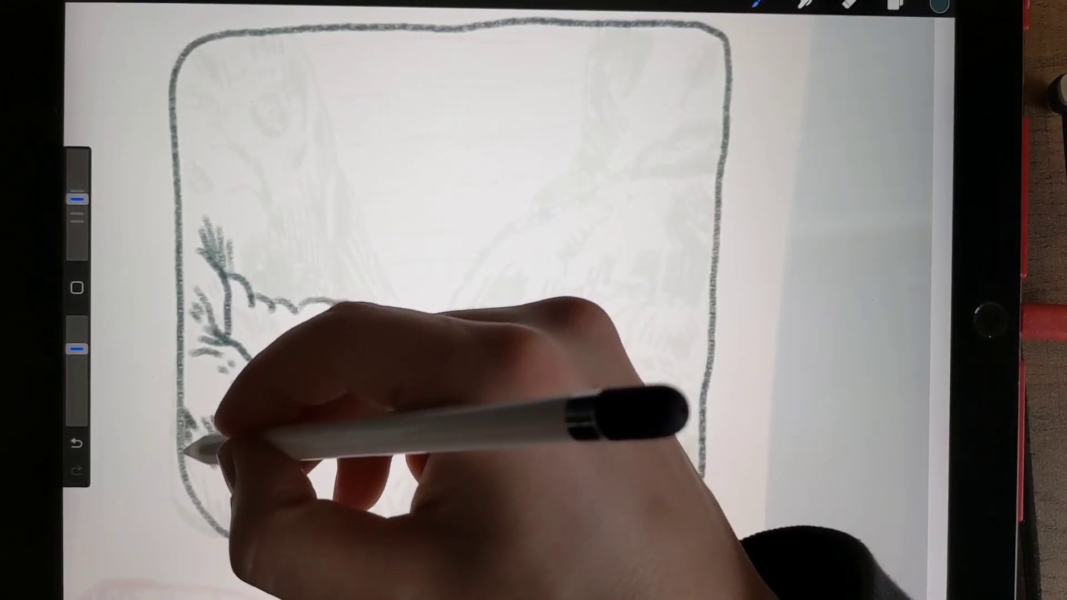
drag(185, 453, 241, 534)
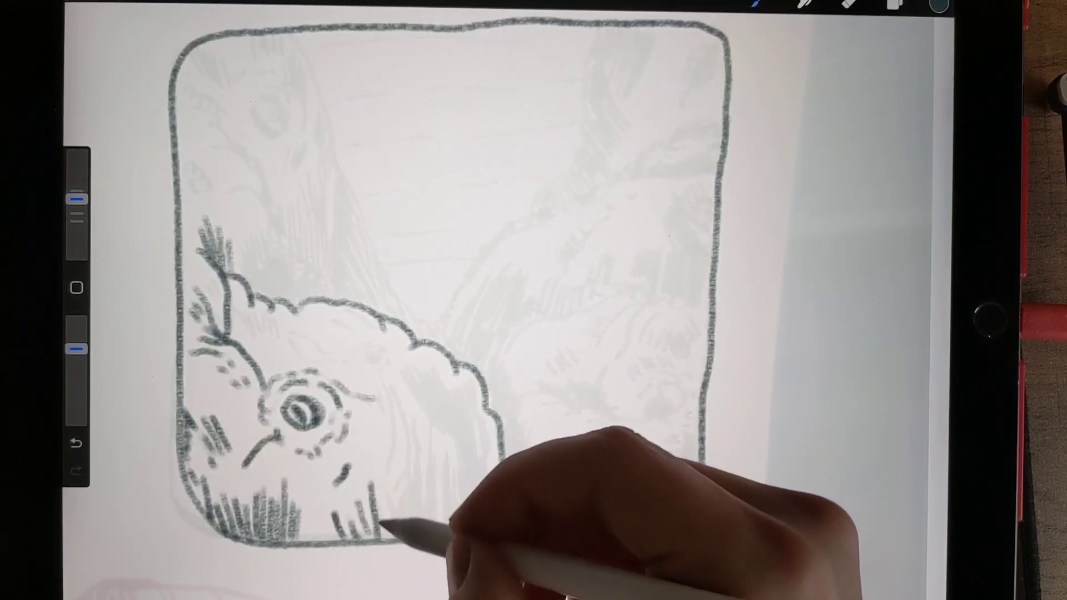
Hatch a dense dark patch down the creature's right side with vertical strokes.
mouse_move(406, 367)
mouse_down()
mouse_move(442, 420)
mouse_move(453, 405)
mouse_move(489, 453)
mouse_move(467, 448)
mouse_move(482, 517)
mouse_move(484, 474)
mouse_up()
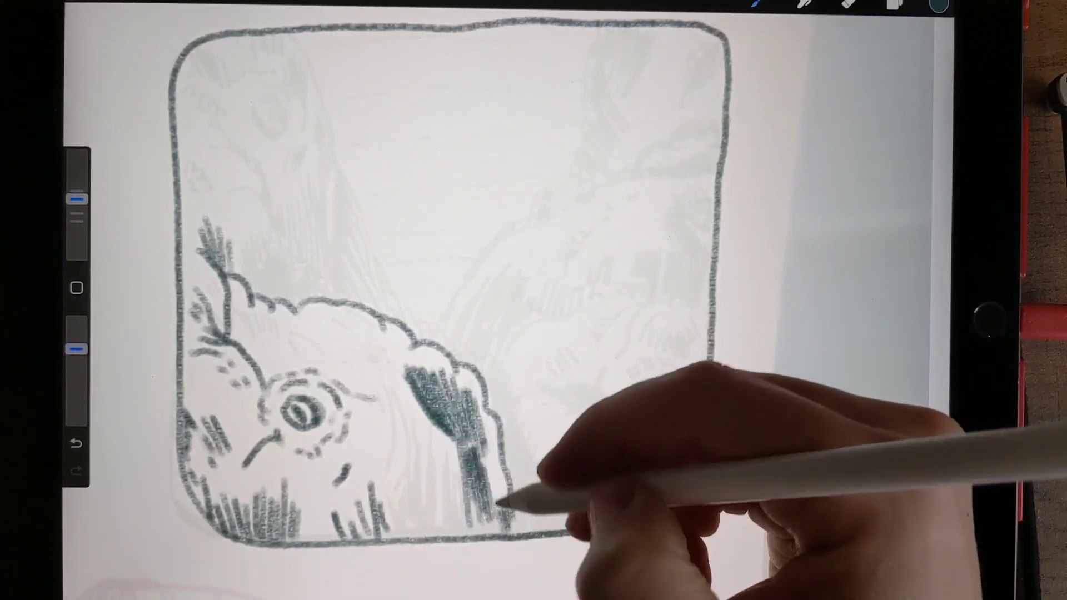
drag(432, 429, 430, 483)
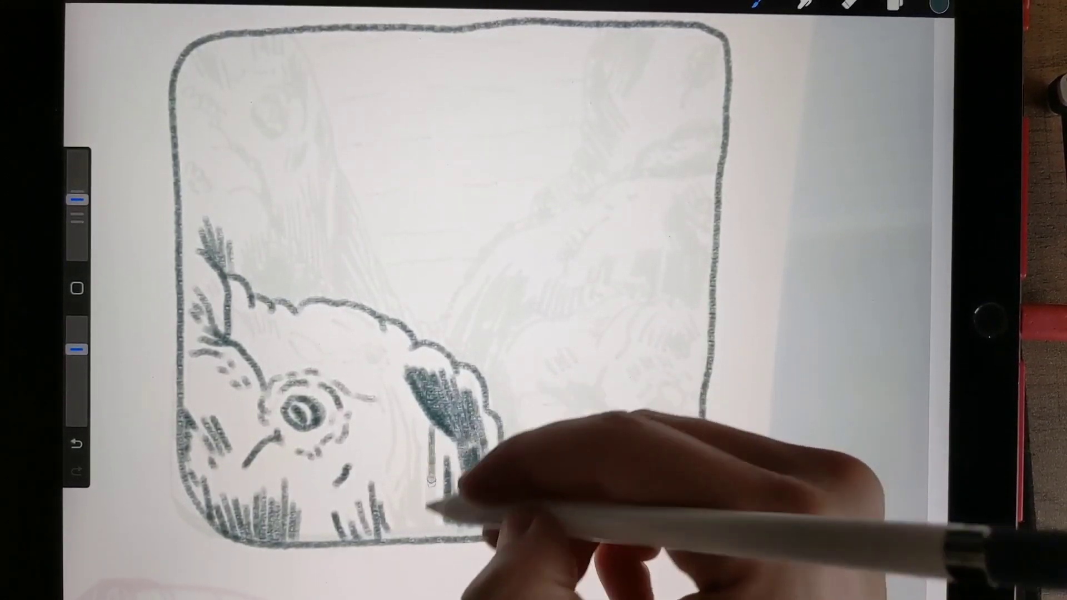
drag(418, 422, 415, 451)
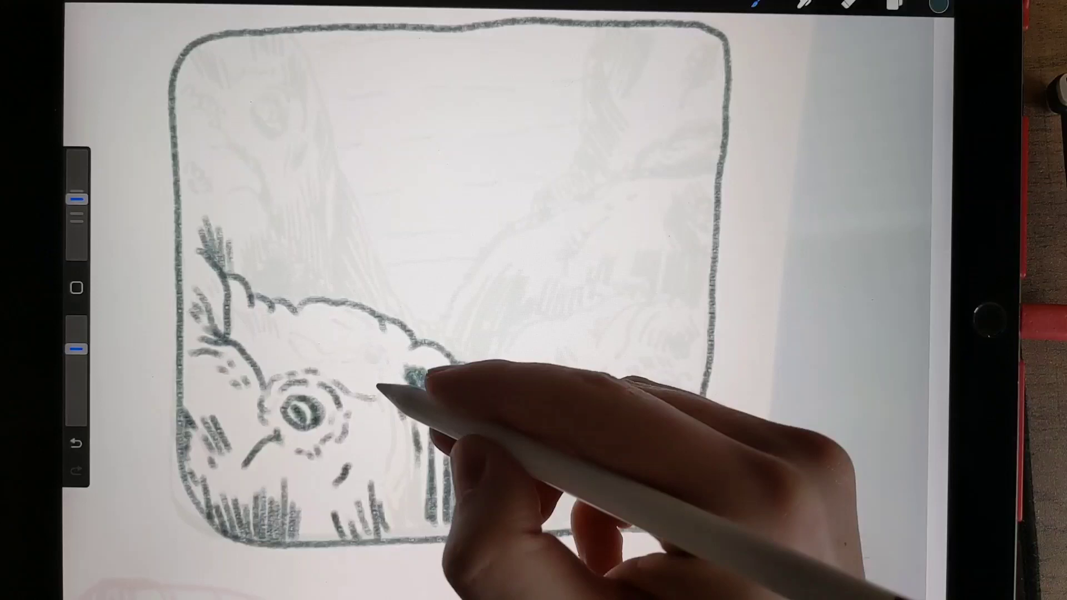
drag(411, 371, 472, 429)
mouse_move(392, 388)
mouse_down()
mouse_move(402, 524)
mouse_move(489, 508)
mouse_up()
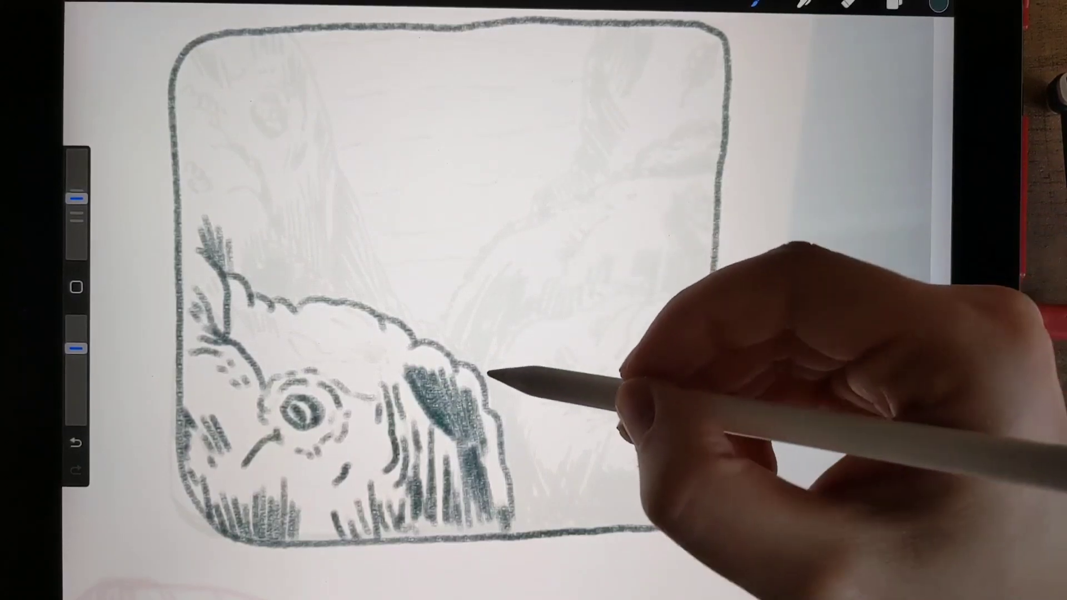
mouse_move(488, 373)
mouse_down()
mouse_move(524, 332)
mouse_move(630, 294)
mouse_move(597, 347)
mouse_up()
Outline a second hill with a hooked branch and letter a capital inside the frame.
drag(637, 298, 621, 354)
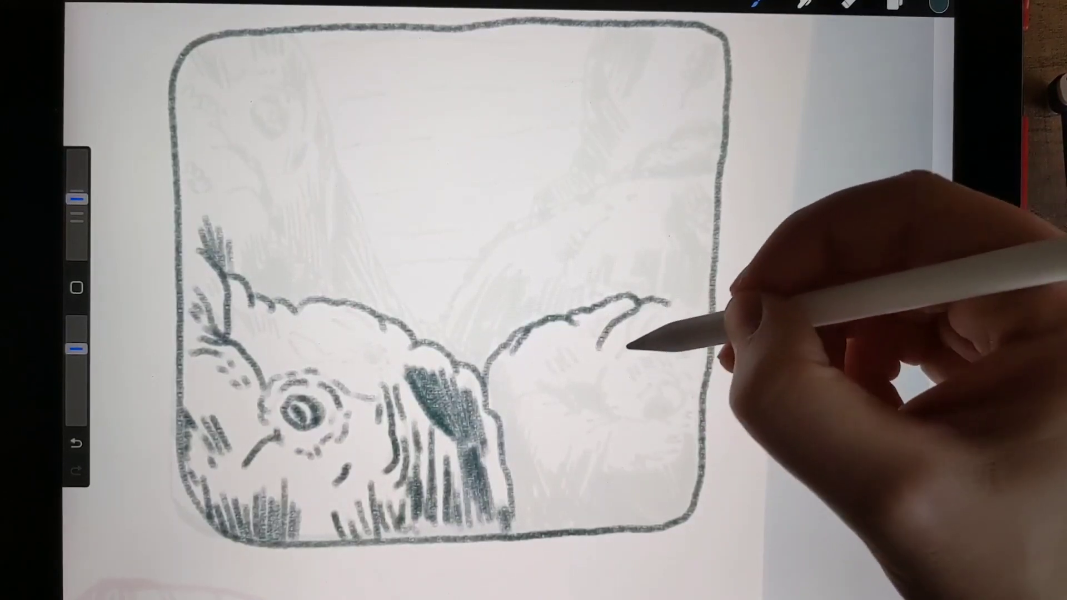
drag(643, 297, 670, 304)
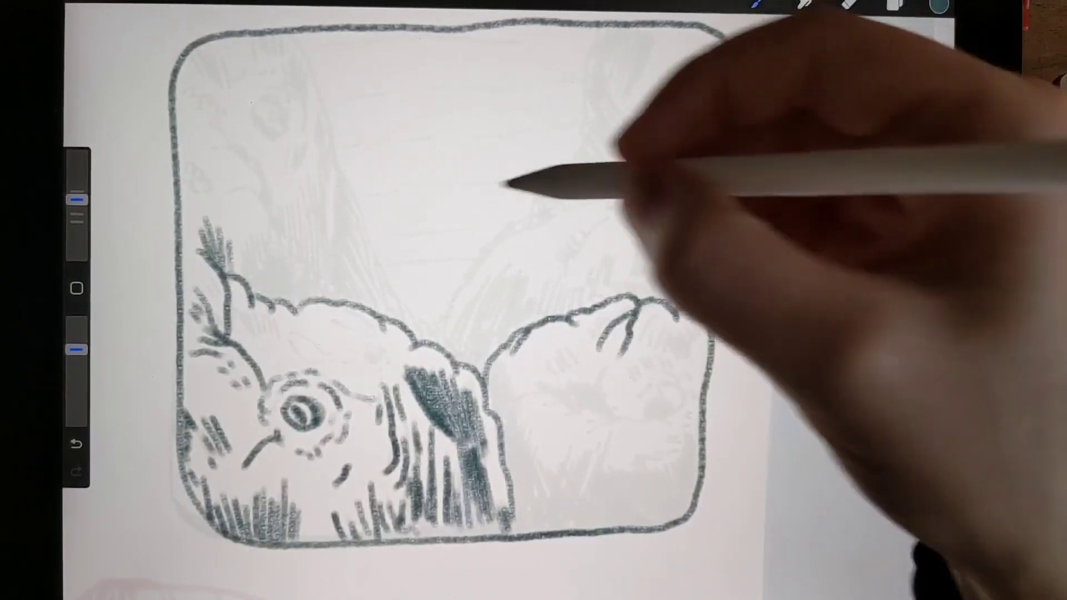
mouse_move(399, 207)
mouse_down()
mouse_move(424, 250)
mouse_move(444, 234)
mouse_move(426, 257)
mouse_up()
Handwrite practice lettering 'Bbbb' and more letters inside the panel.
drag(451, 192, 471, 219)
drag(476, 174, 499, 204)
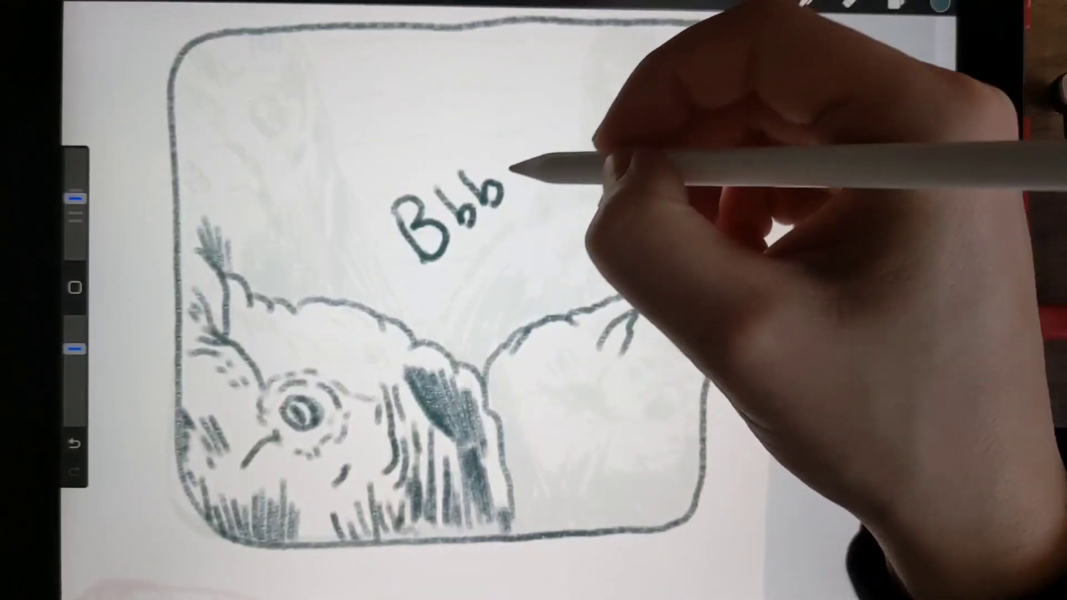
mouse_move(499, 161)
mouse_down()
mouse_move(522, 188)
mouse_move(594, 159)
mouse_up()
drag(611, 98, 620, 130)
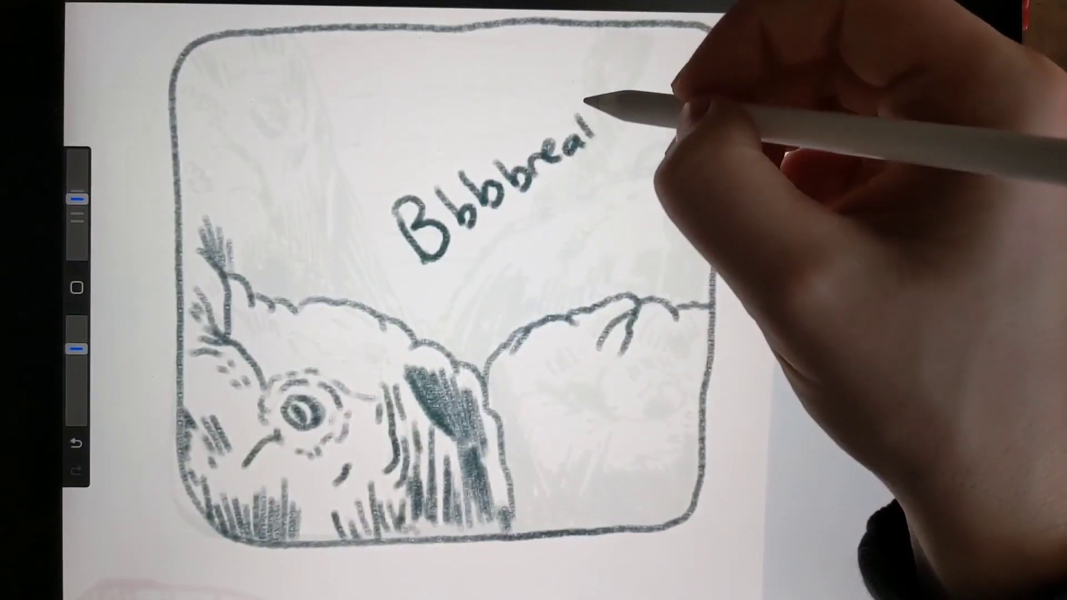
mouse_move(630, 88)
mouse_down()
mouse_move(616, 131)
mouse_move(650, 113)
mouse_up()
mouse_move(666, 84)
mouse_down()
mouse_move(659, 106)
mouse_move(691, 66)
mouse_up()
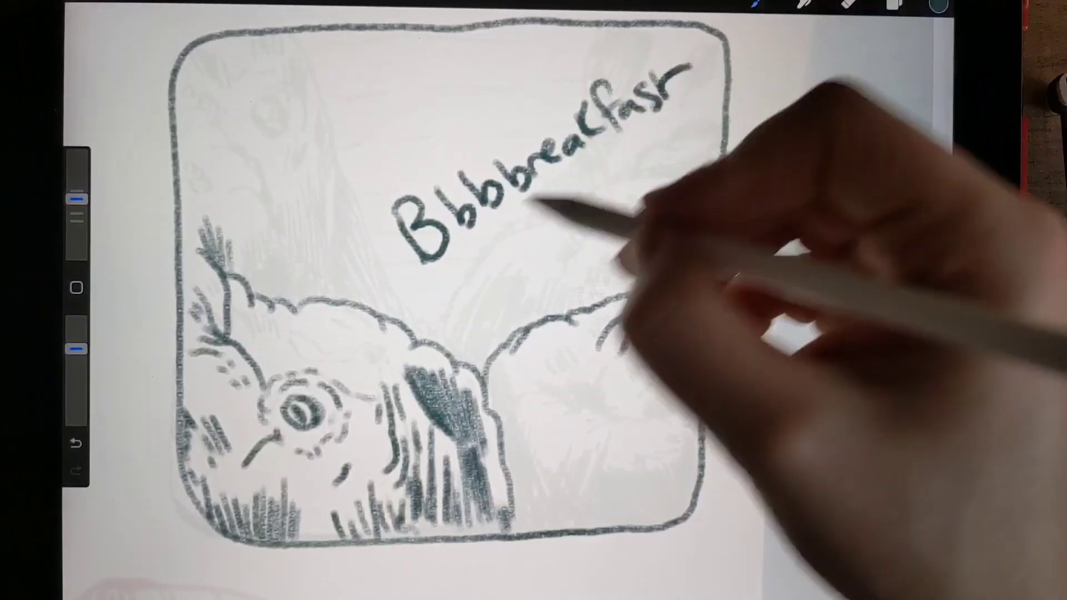
Underline the practice word, then undo the underline and most lettering.
drag(471, 253, 652, 136)
drag(652, 137, 522, 246)
click(76, 443)
click(76, 443)
click(76, 443)
click(76, 443)
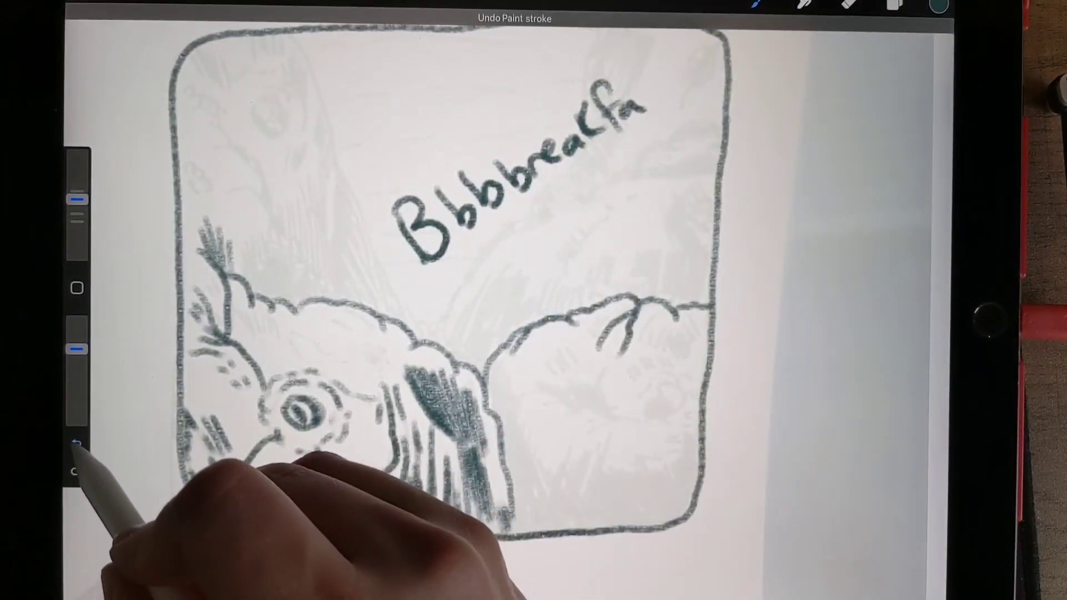
click(76, 442)
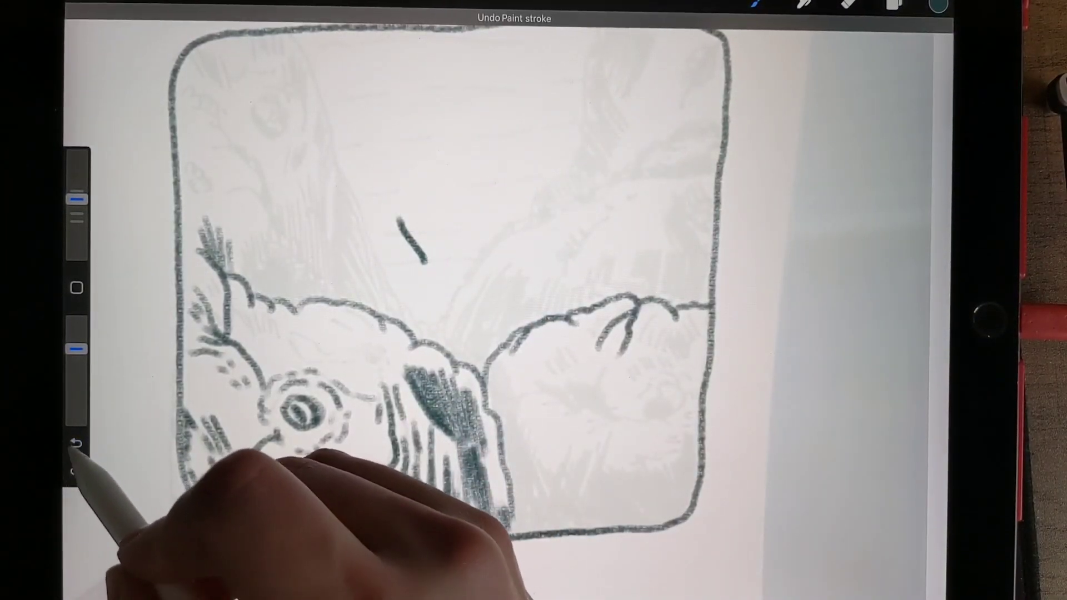
Hatch the right rock, extending its hill outline and adding curved detail marks.
drag(548, 367, 577, 368)
drag(595, 317, 624, 345)
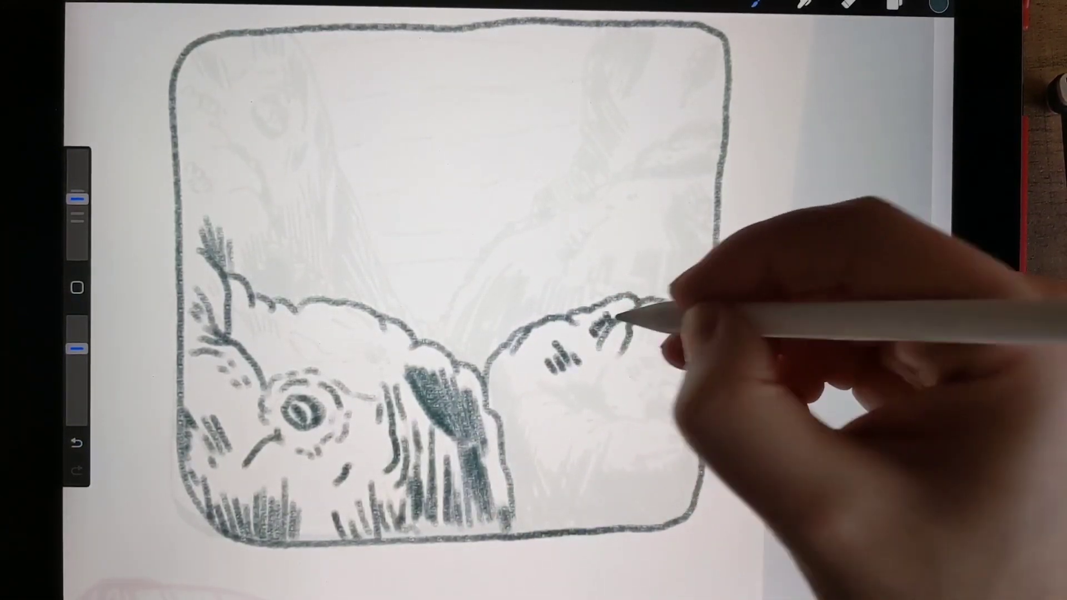
drag(634, 297, 709, 307)
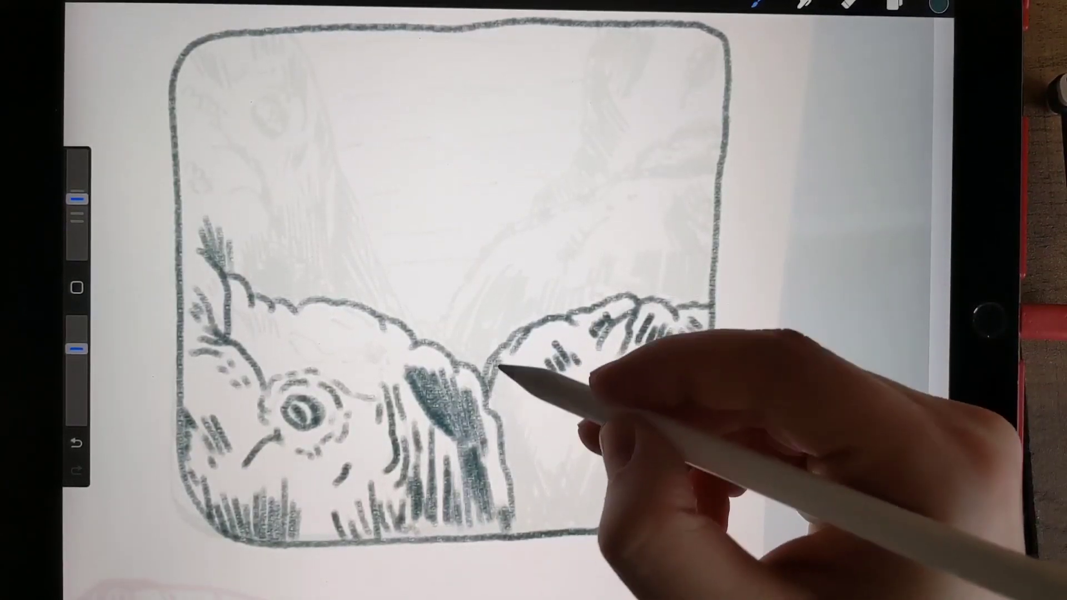
mouse_move(510, 372)
mouse_down()
mouse_move(500, 413)
mouse_move(518, 496)
mouse_move(574, 527)
mouse_up()
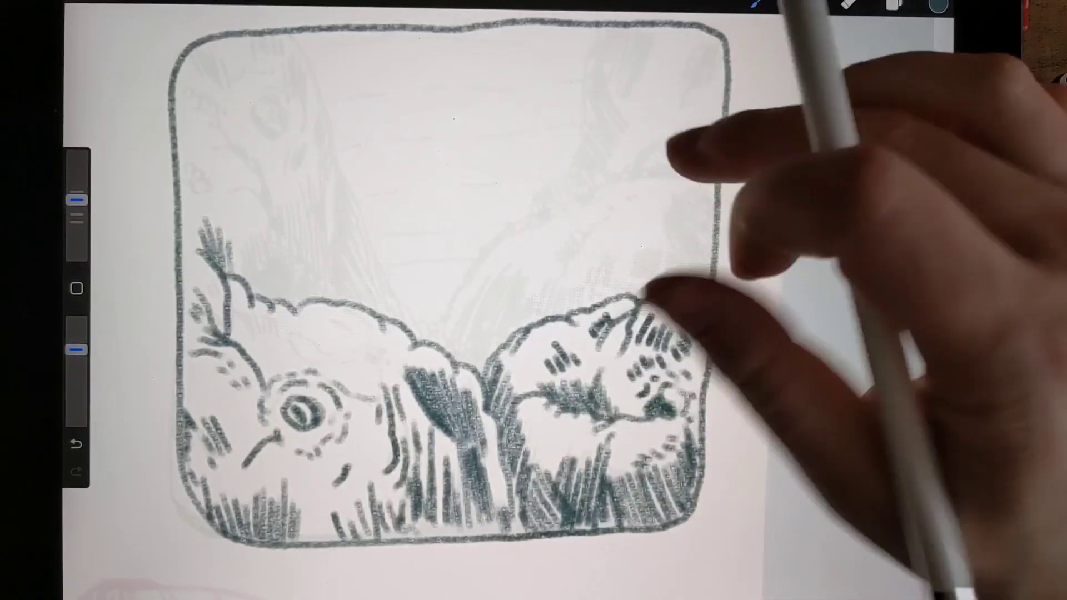
Sketch a bushy ridge outline rising behind the rocks and hatch inside it.
drag(684, 251, 651, 362)
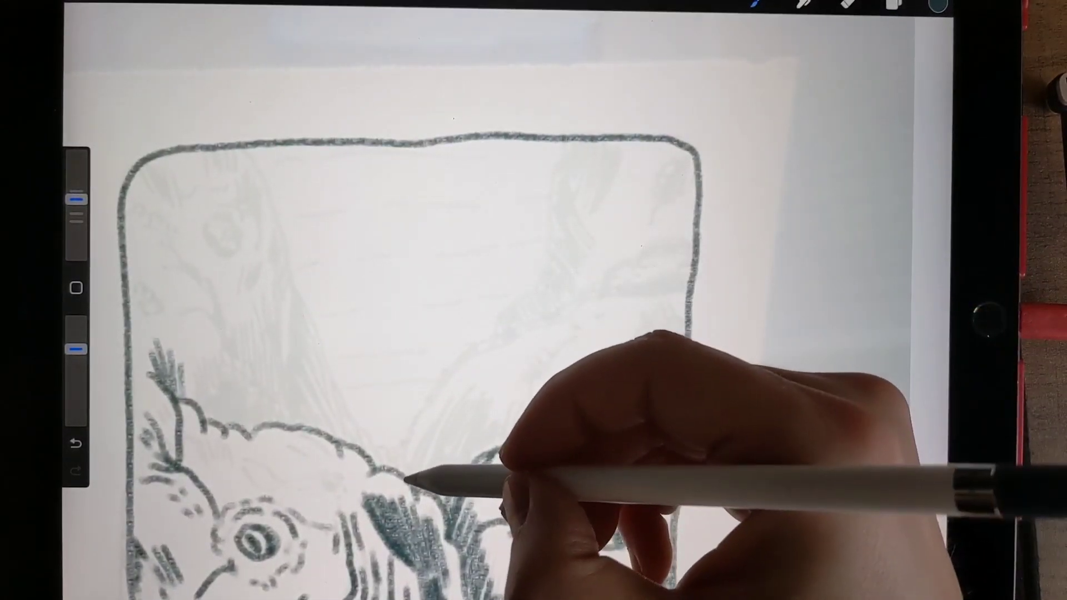
mouse_move(407, 477)
mouse_down()
mouse_move(453, 381)
mouse_move(563, 326)
mouse_up()
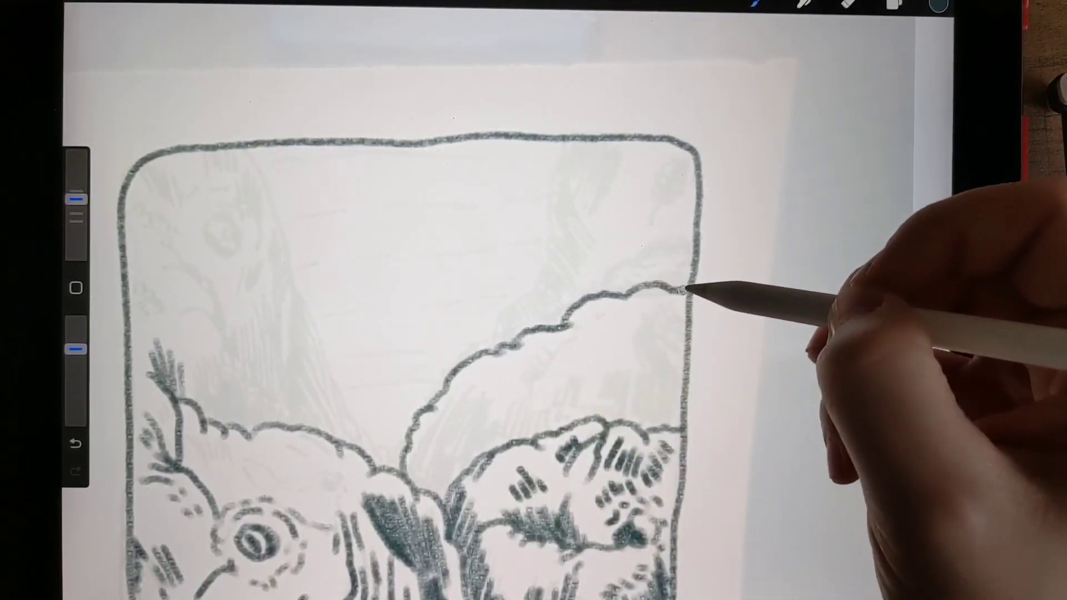
mouse_move(650, 310)
mouse_down()
mouse_move(659, 334)
mouse_move(677, 330)
mouse_move(651, 382)
mouse_up()
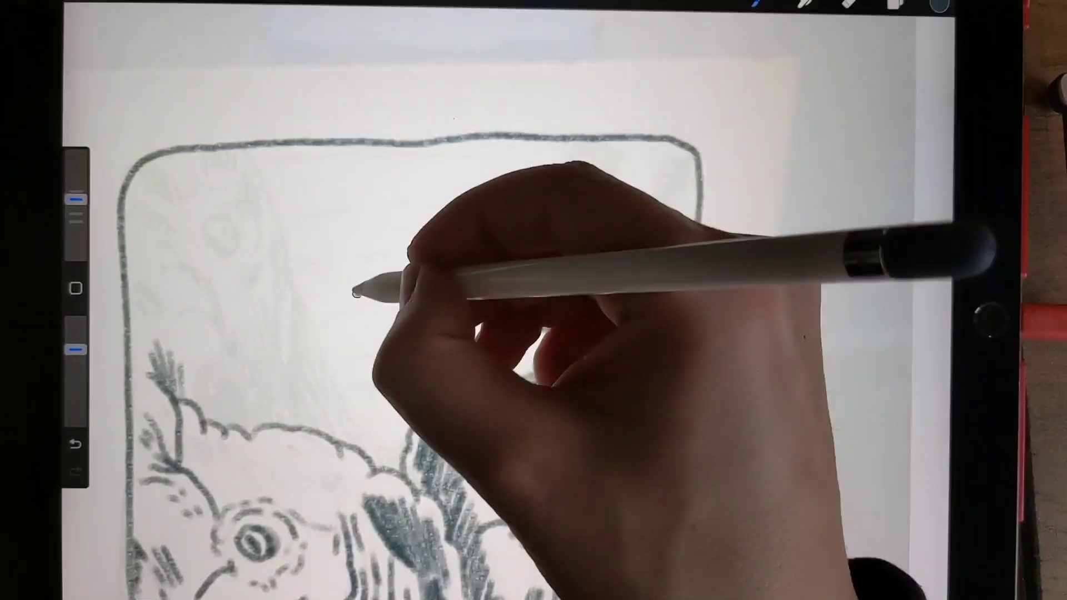
drag(475, 267, 530, 225)
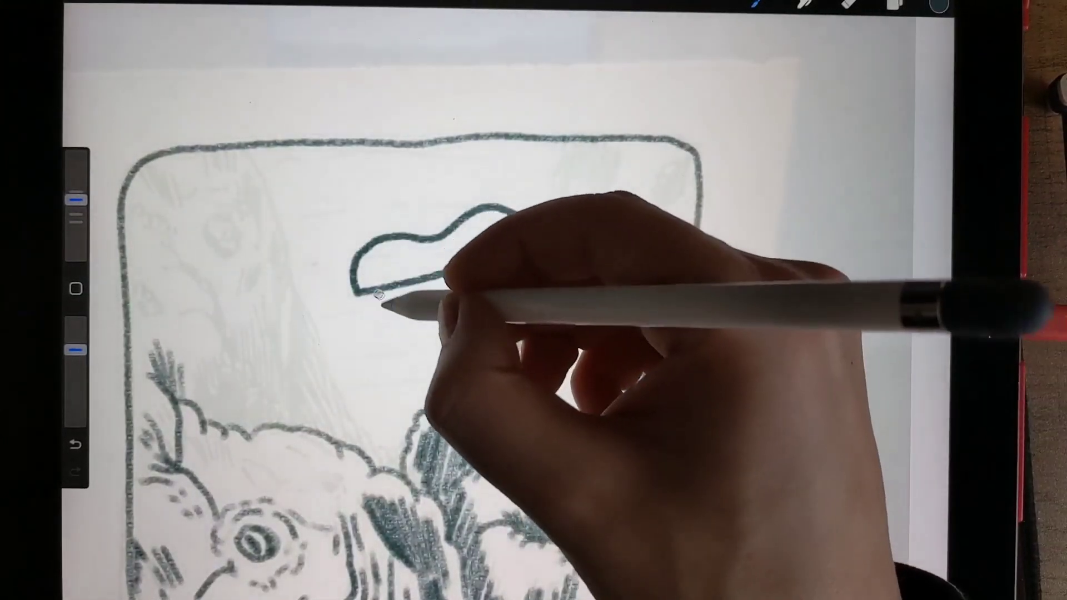
drag(379, 292, 497, 288)
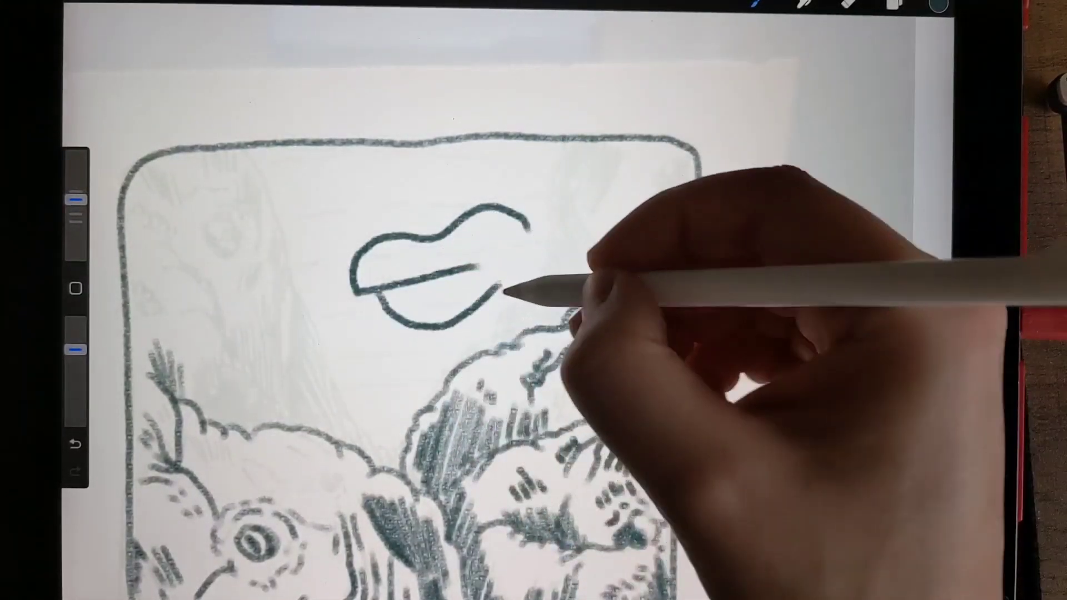
drag(529, 227, 500, 291)
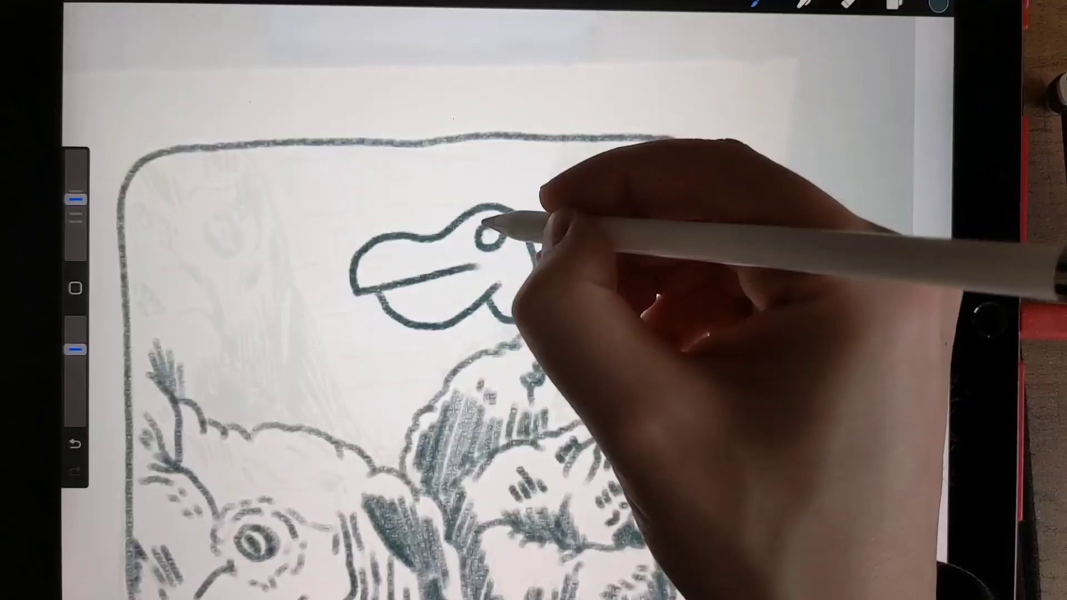
drag(407, 284, 410, 296)
click(381, 262)
drag(525, 219, 537, 317)
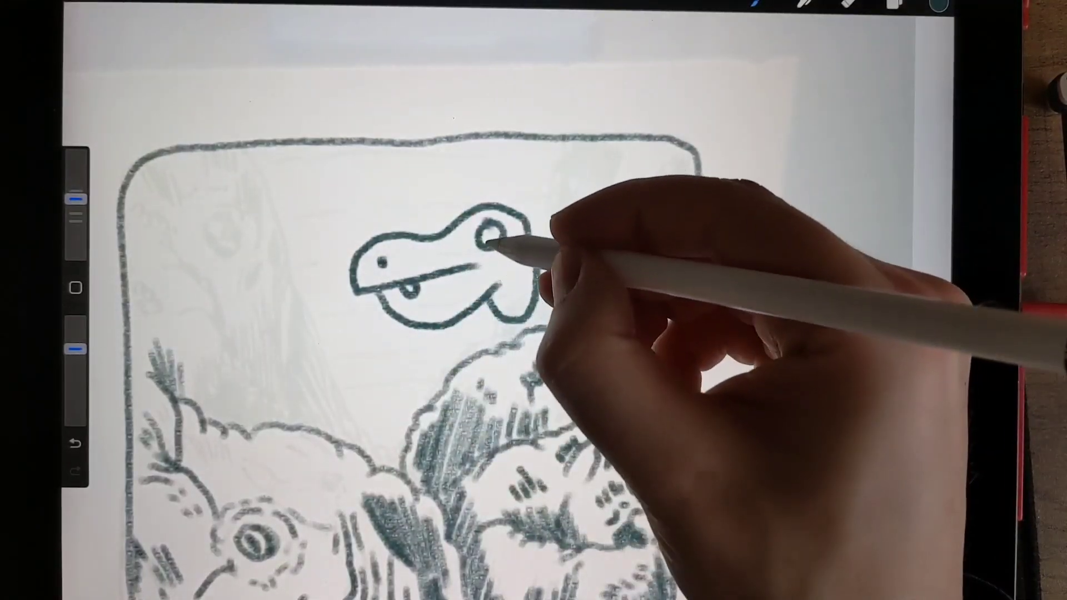
click(490, 237)
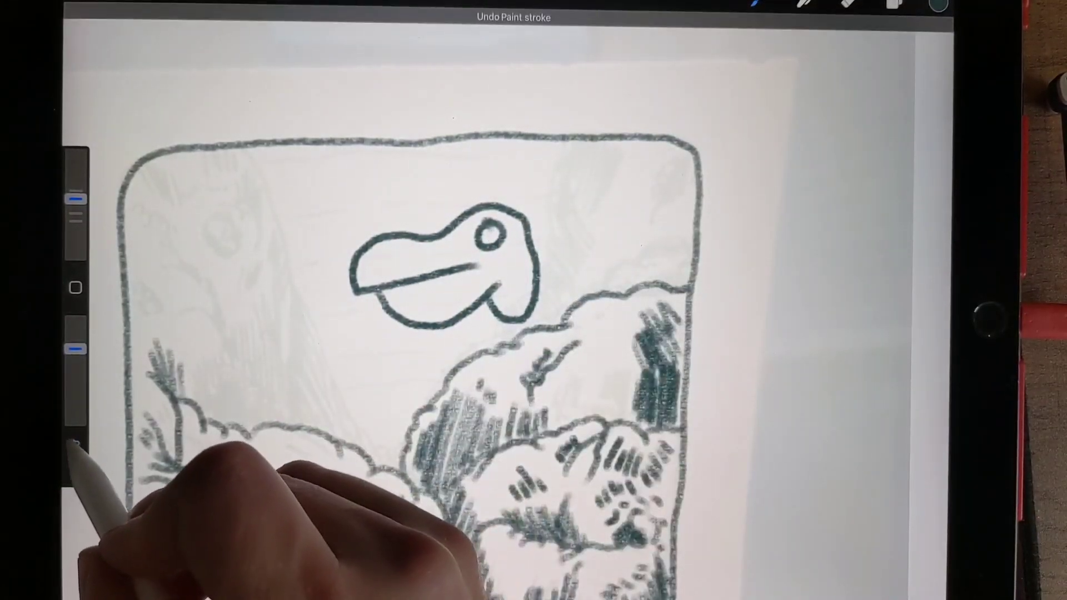
click(75, 443)
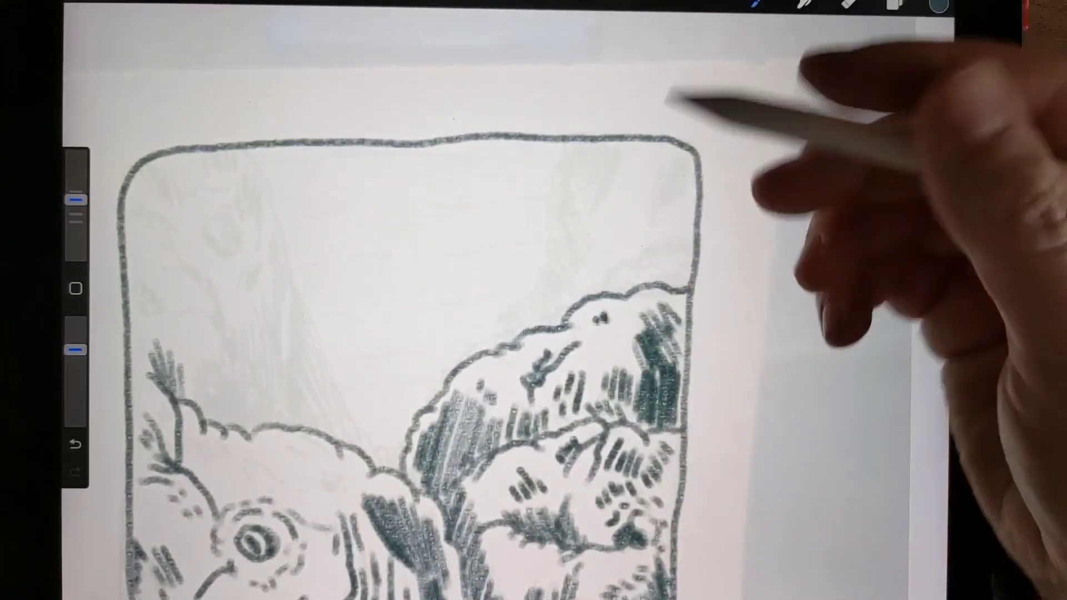
scroll(583, 251, up, 3)
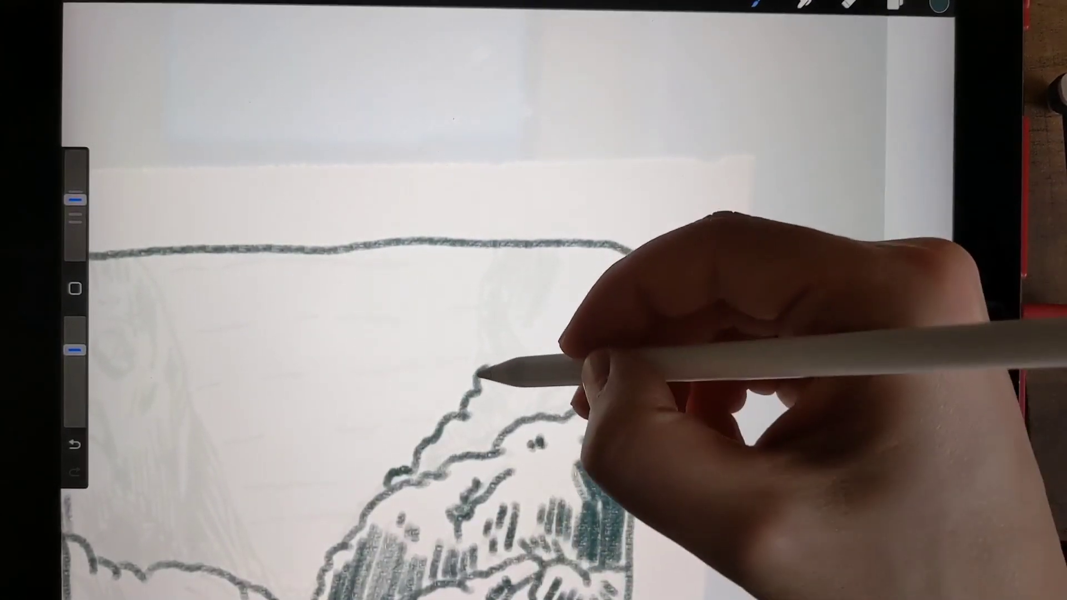
Extend the ridge line to the top border, hatch it and draw the right border.
drag(478, 292, 496, 248)
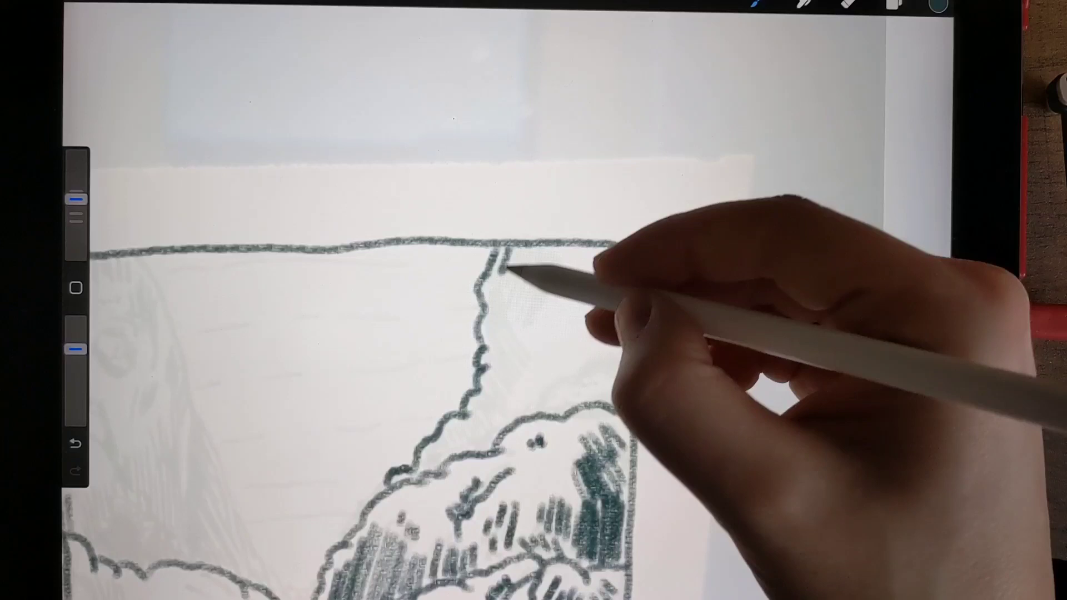
drag(558, 258, 541, 319)
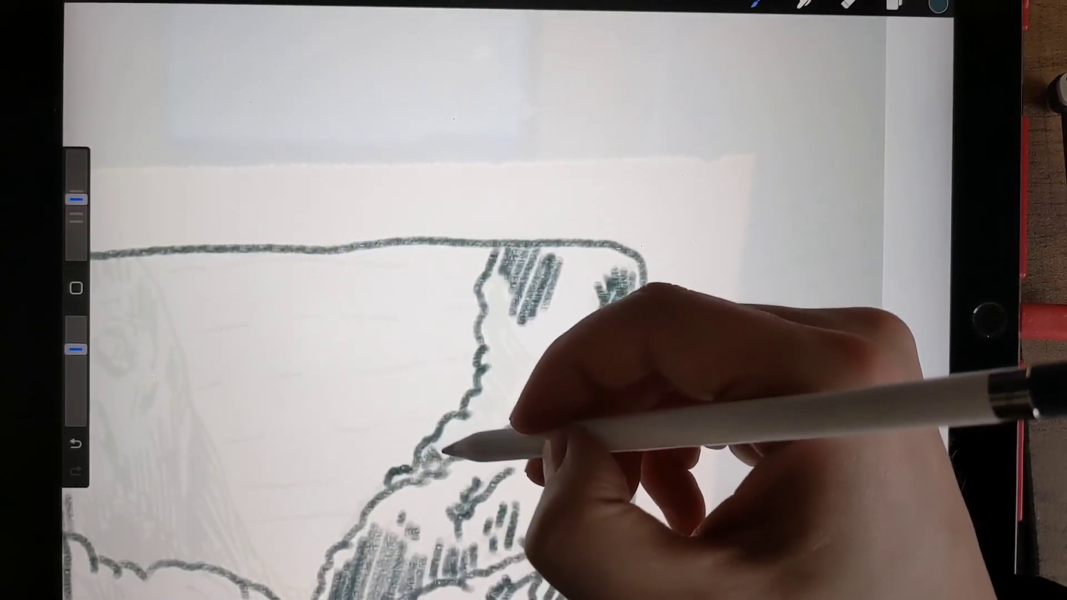
mouse_move(467, 425)
mouse_down()
mouse_move(512, 357)
mouse_move(512, 286)
mouse_up()
drag(617, 245, 638, 400)
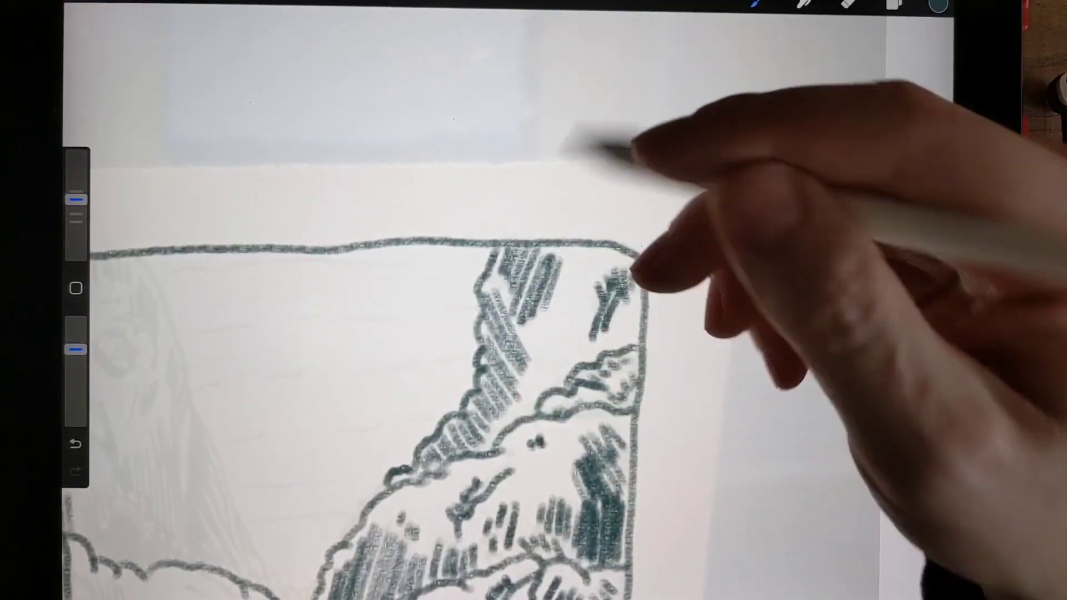
scroll(709, 333, down, 3)
scroll(583, 334, down, 3)
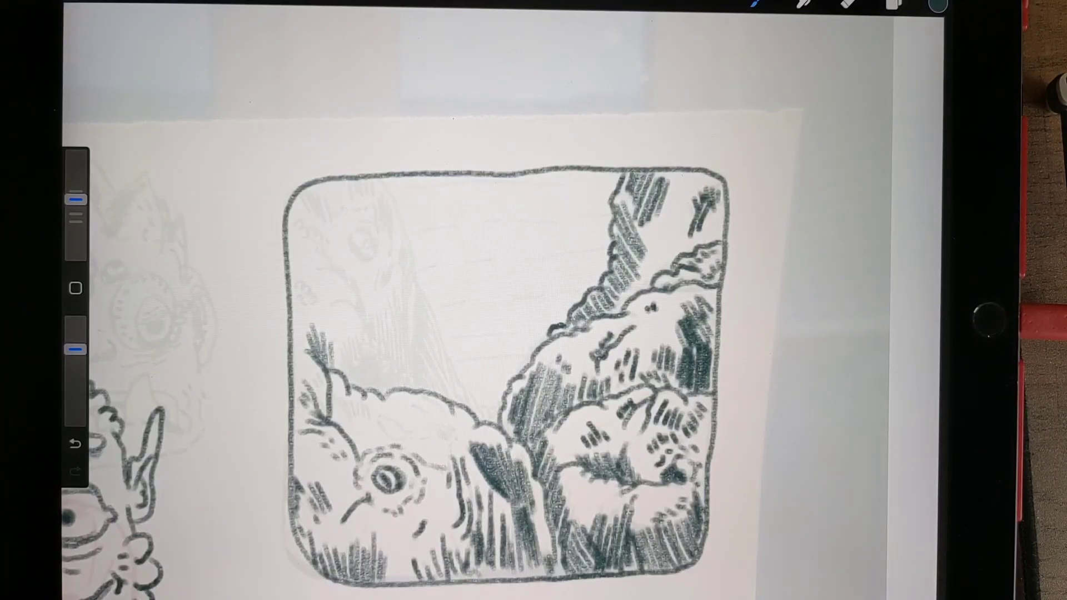
scroll(517, 222, up, 3)
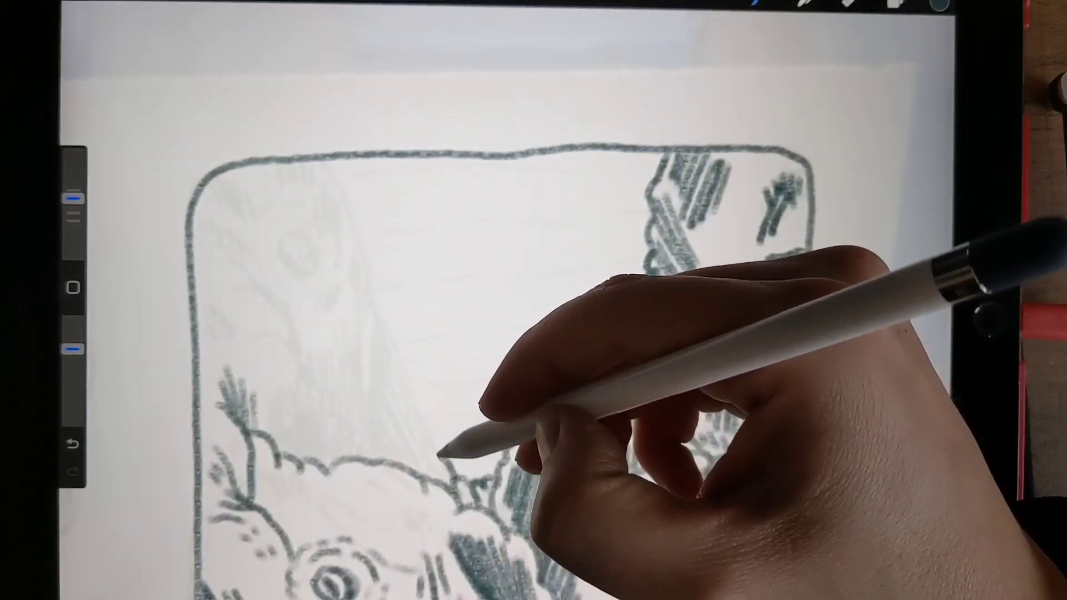
Draw the left cliff edge up to the top border and hatch it densely.
drag(435, 461, 414, 392)
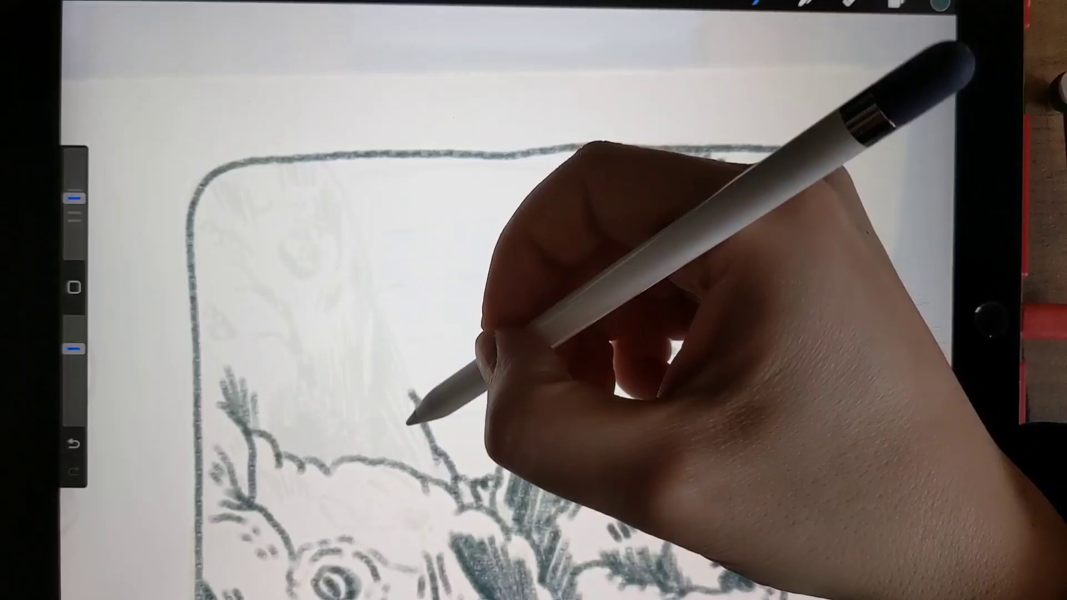
drag(412, 398, 379, 315)
drag(373, 363, 337, 158)
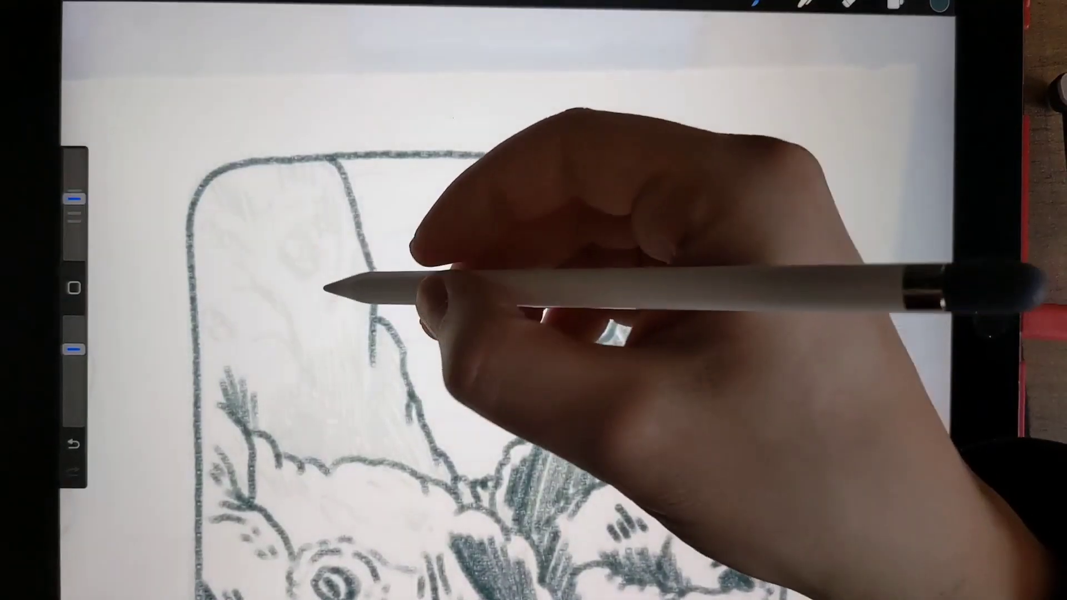
mouse_move(322, 283)
mouse_down()
mouse_move(319, 315)
mouse_move(342, 315)
mouse_up()
mouse_move(344, 267)
mouse_down()
mouse_move(337, 225)
mouse_move(325, 236)
mouse_up()
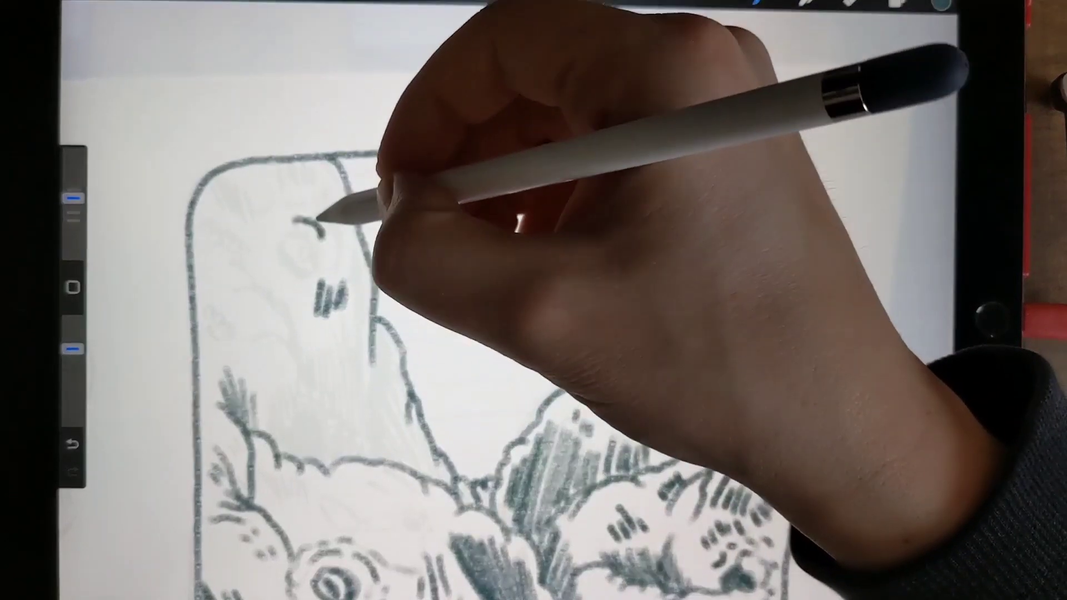
drag(334, 196, 338, 221)
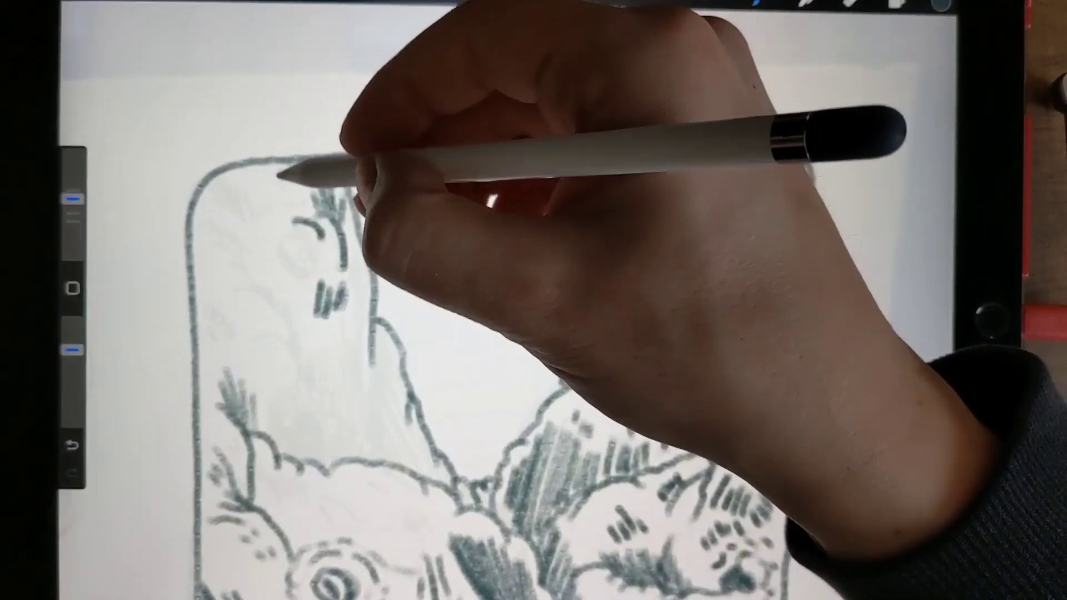
mouse_move(287, 163)
mouse_down()
mouse_move(292, 188)
mouse_move(346, 191)
mouse_up()
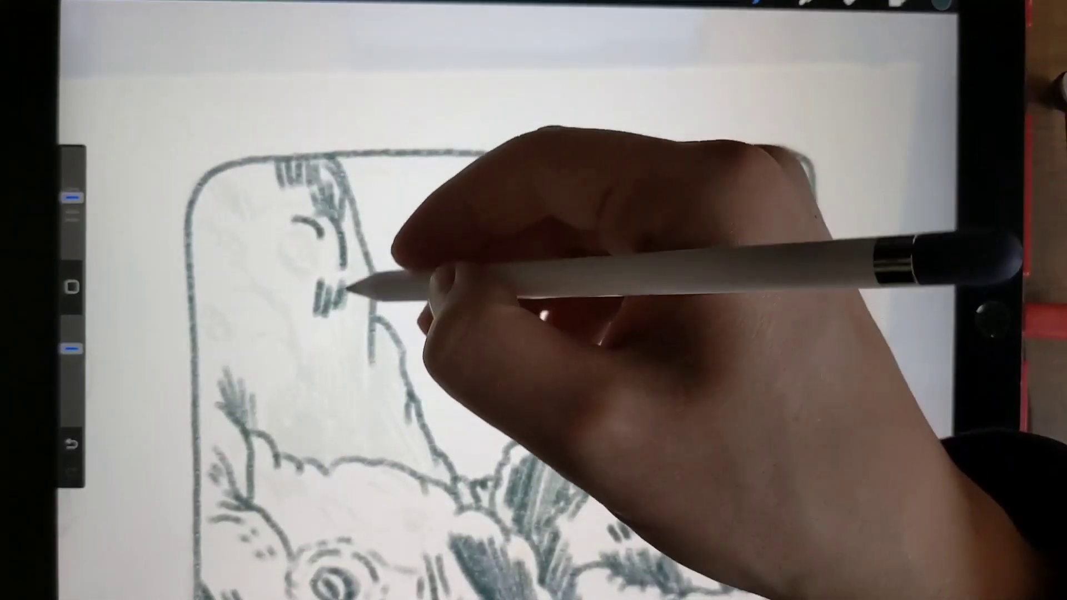
drag(360, 263, 367, 367)
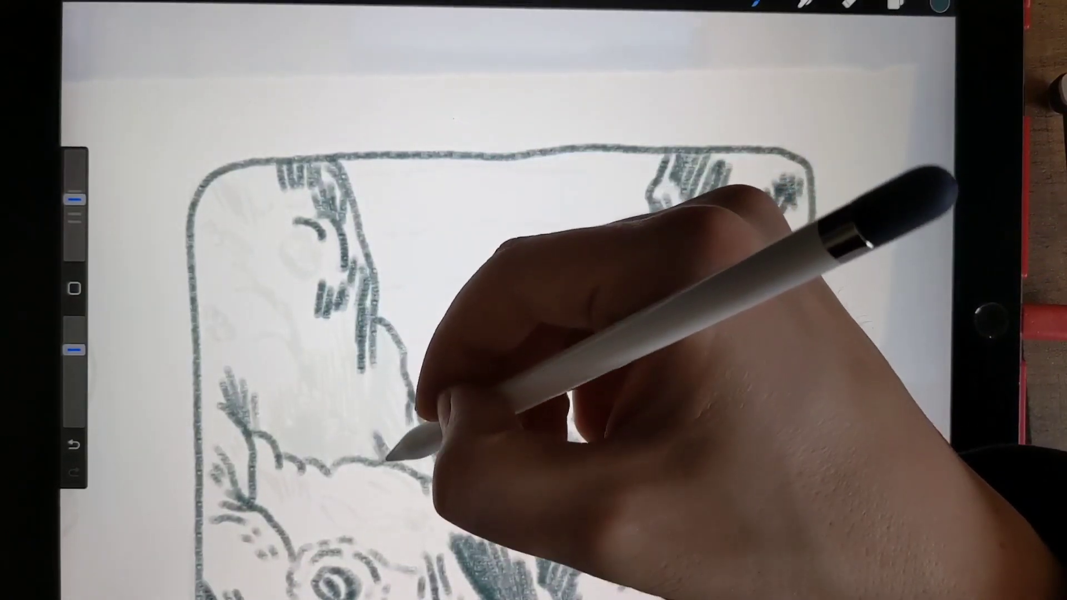
mouse_move(403, 457)
mouse_down()
mouse_move(393, 380)
mouse_move(429, 453)
mouse_up()
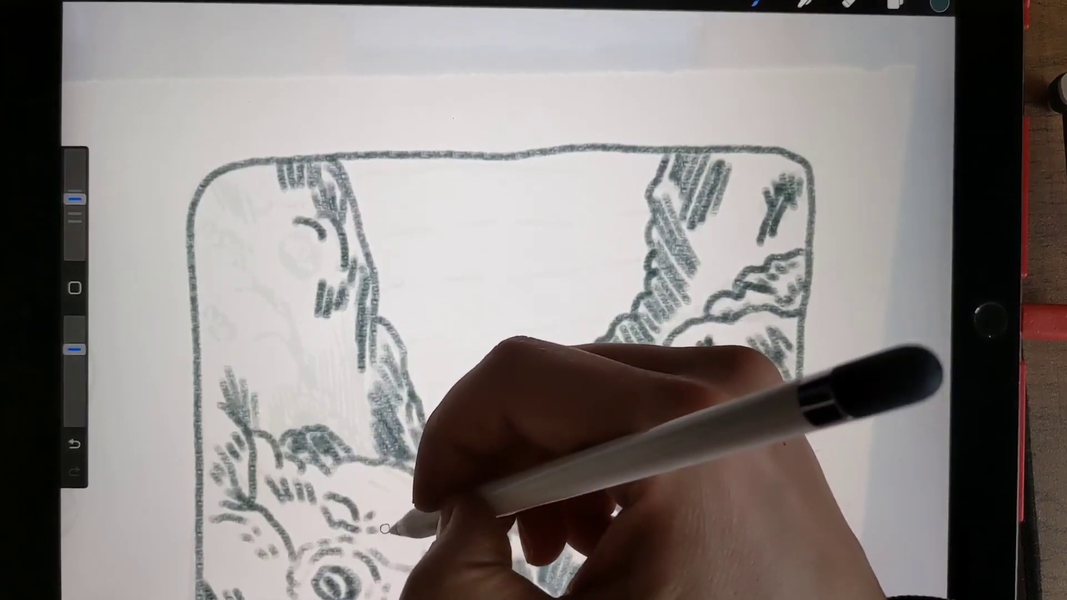
scroll(500, 334, down, 3)
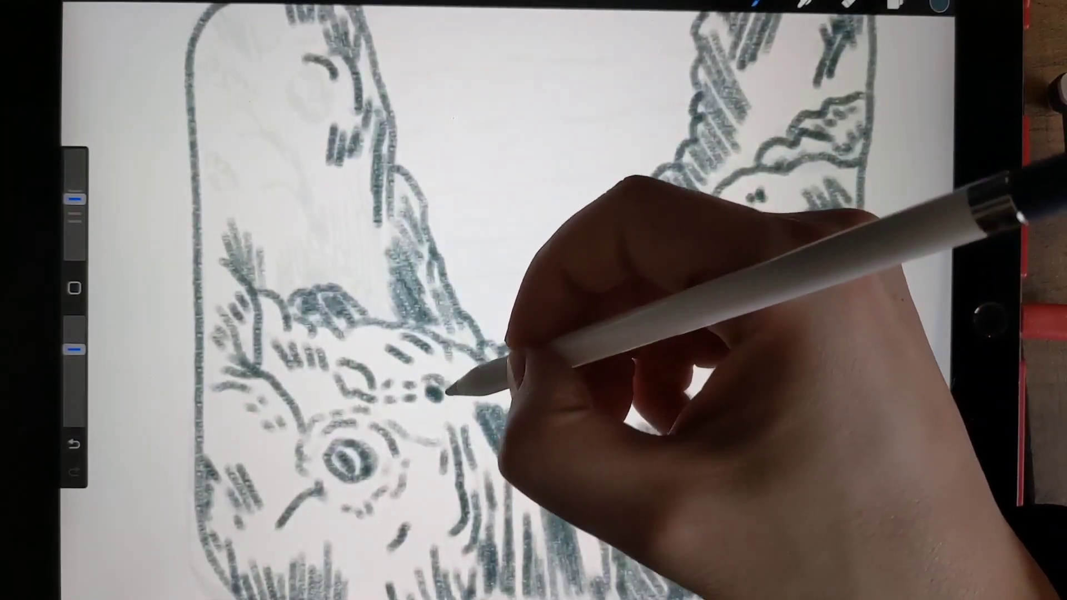
scroll(501, 333, up, 3)
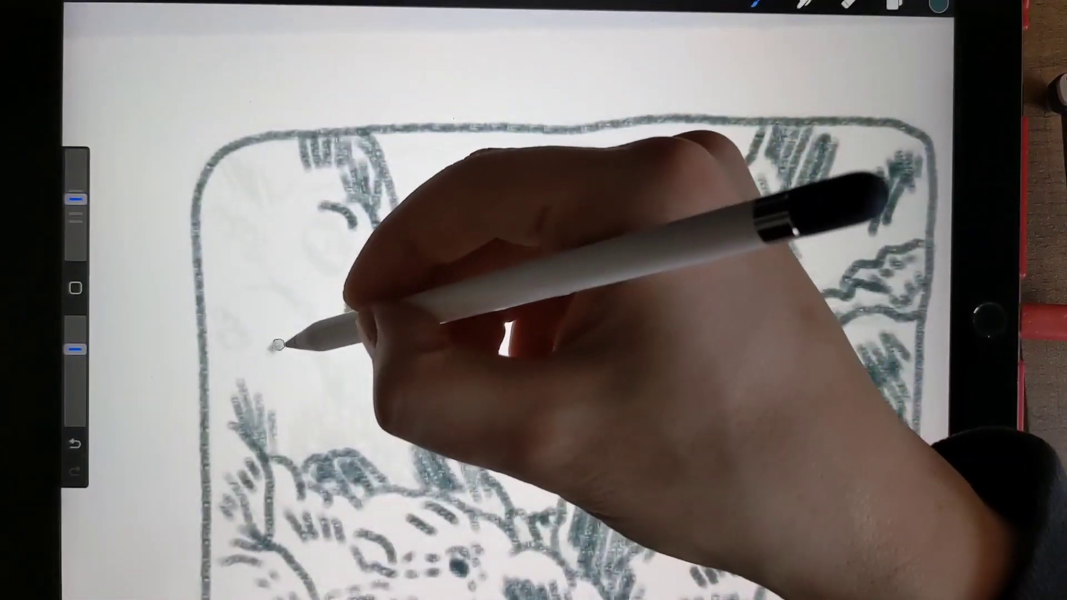
Add a curve above the left bush, squiggles, a curving branch and top-left corner hatching.
drag(273, 346, 327, 409)
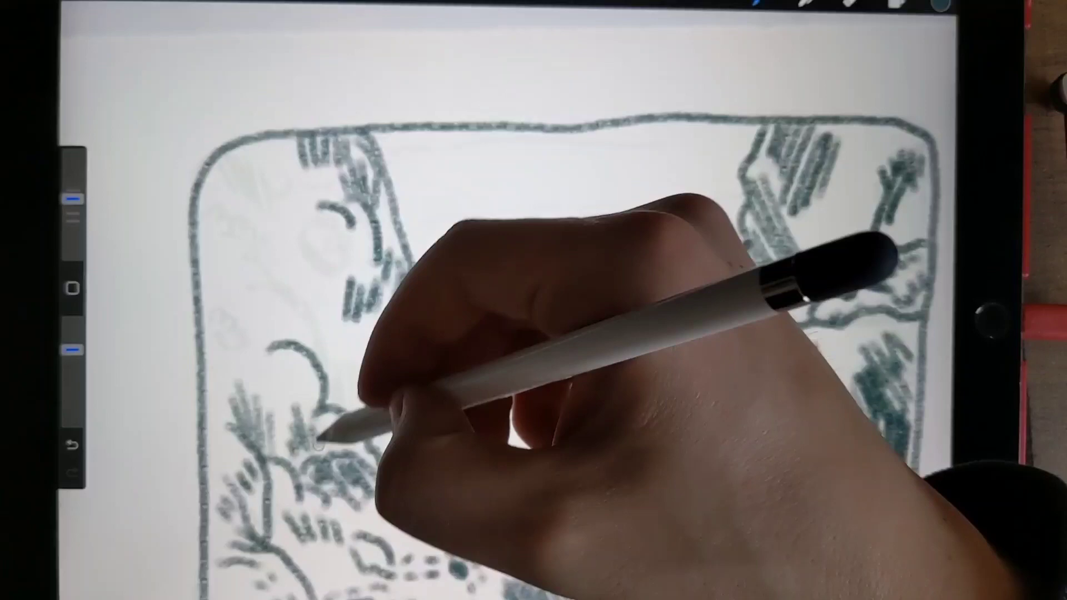
drag(338, 367, 341, 376)
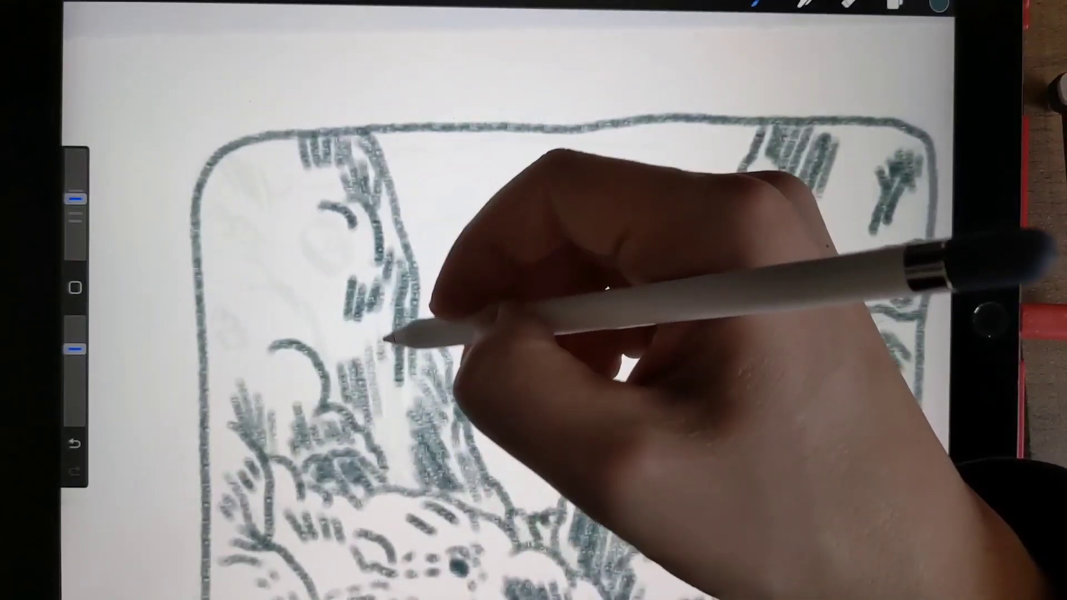
drag(418, 326, 405, 441)
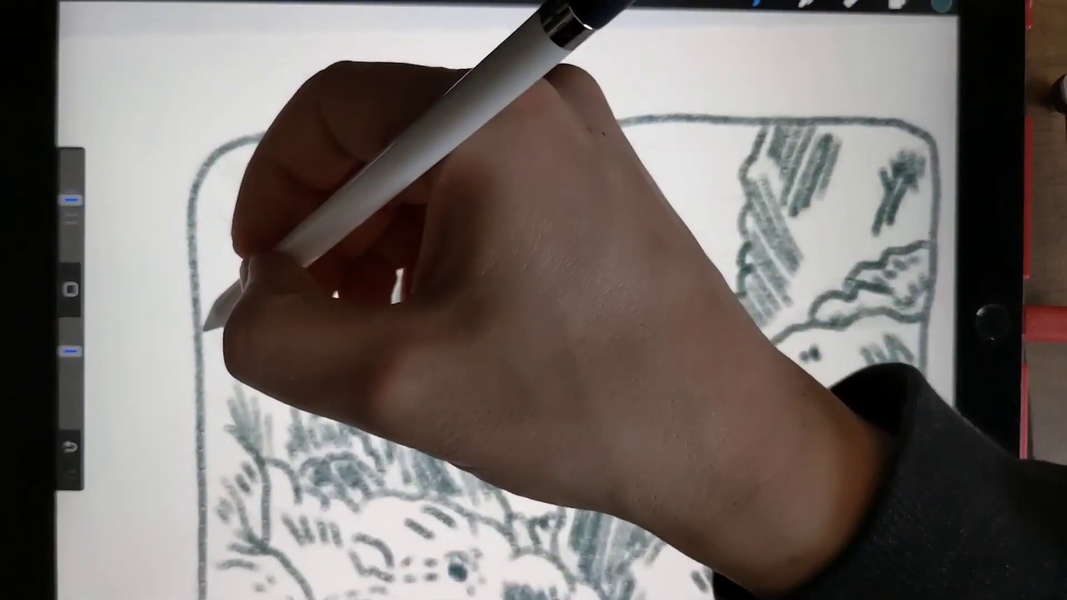
drag(210, 310, 249, 351)
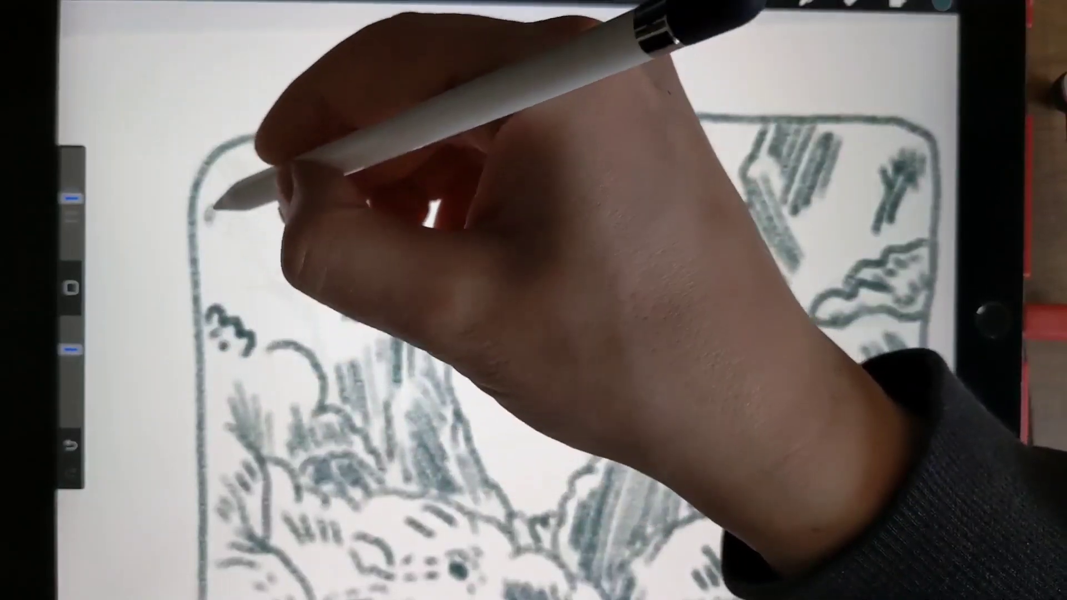
drag(208, 209, 258, 228)
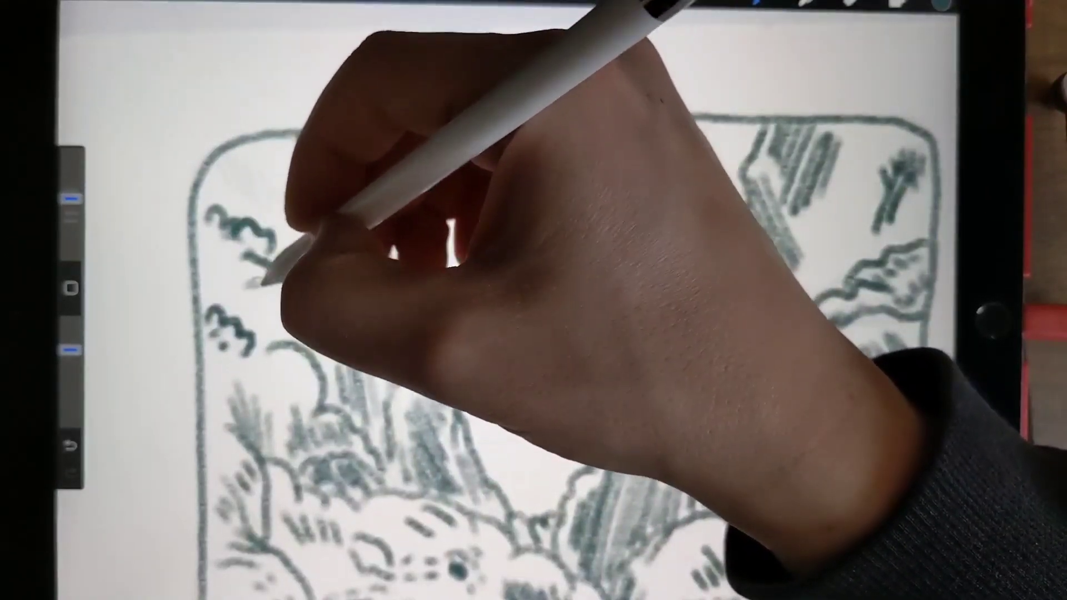
mouse_move(263, 282)
mouse_down()
mouse_move(286, 297)
mouse_move(321, 234)
mouse_move(337, 251)
mouse_up()
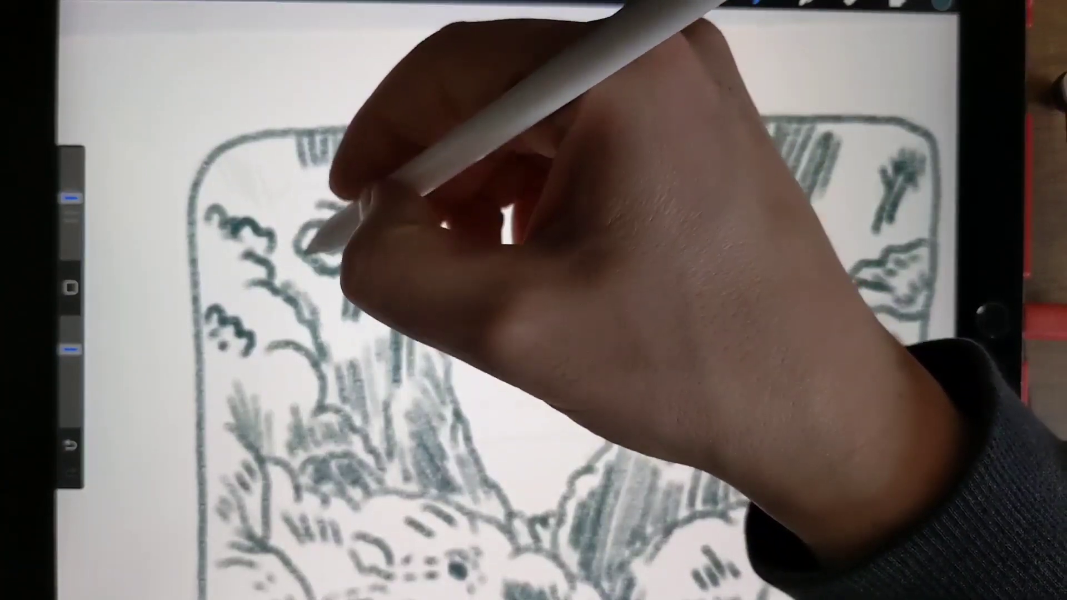
mouse_move(266, 191)
mouse_down()
mouse_move(234, 172)
mouse_move(299, 179)
mouse_up()
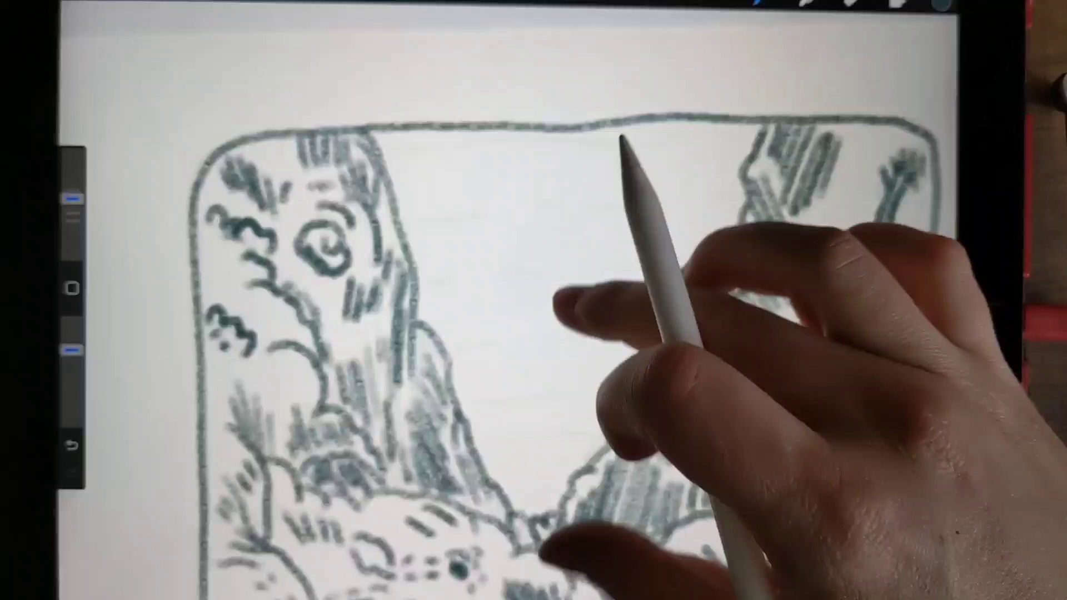
scroll(534, 351, down, 5)
scroll(480, 359, down, 1)
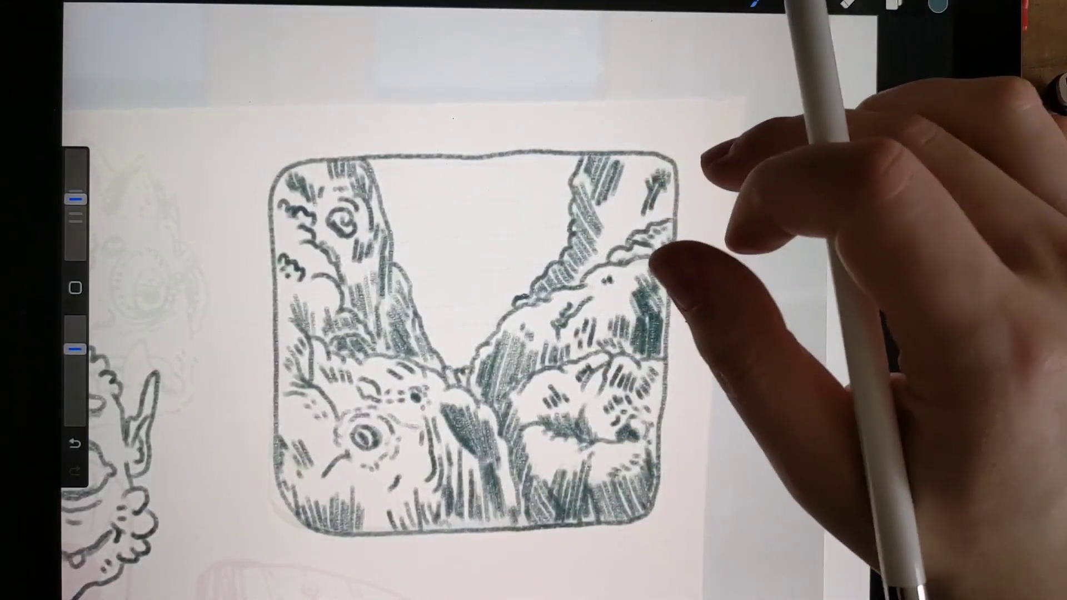
scroll(534, 334, up, 5)
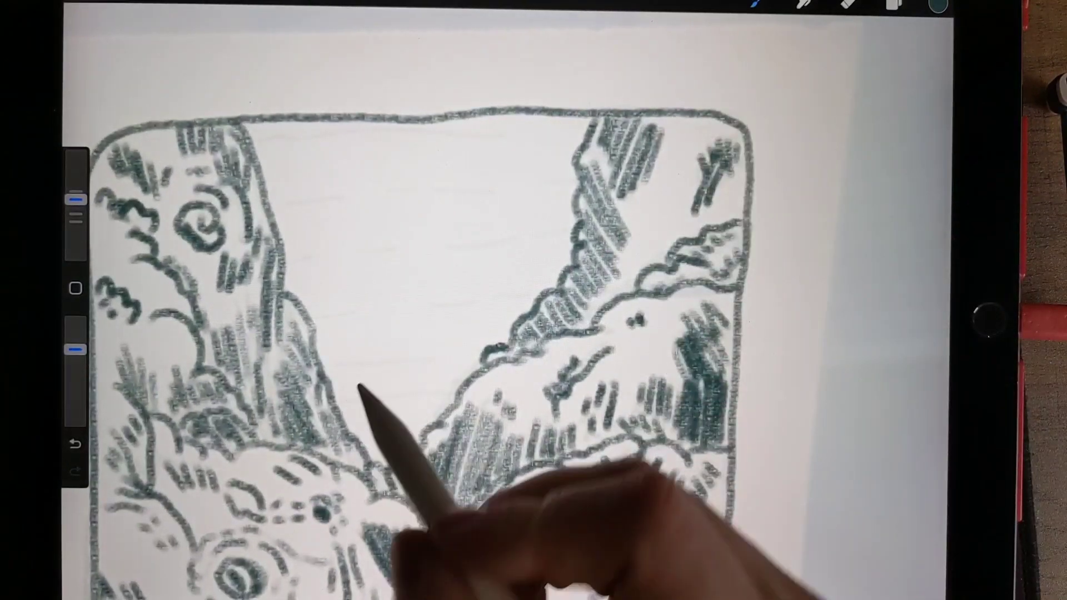
Draw rows of short wavy ripple strokes from low to high between the two rocks.
mouse_move(346, 401)
mouse_down()
mouse_move(407, 395)
mouse_move(461, 366)
mouse_move(338, 361)
mouse_up()
drag(342, 316, 321, 315)
drag(313, 260, 296, 261)
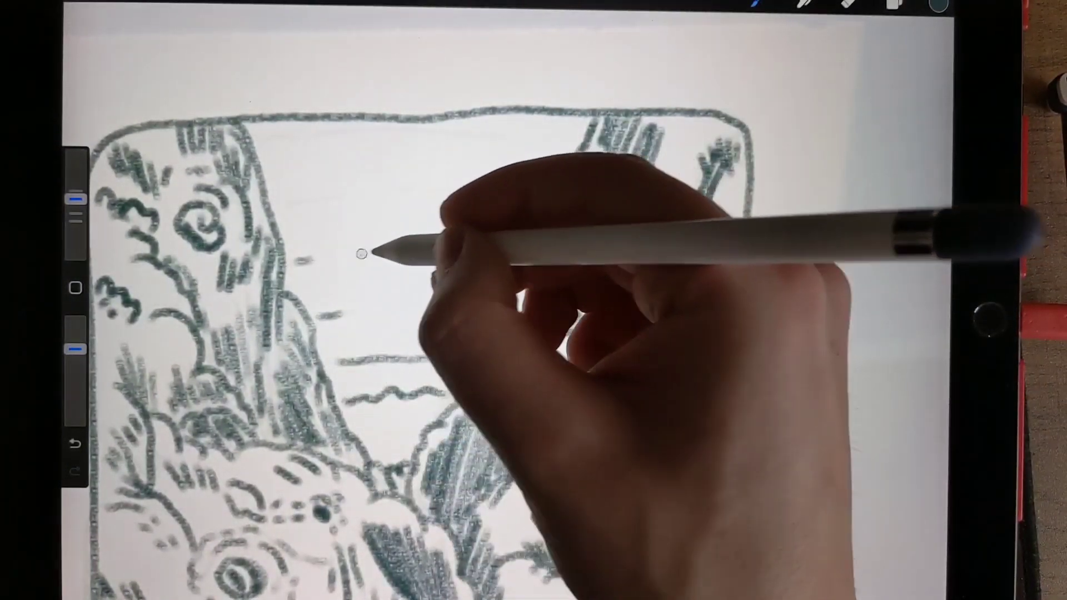
drag(361, 253, 567, 230)
drag(417, 309, 484, 298)
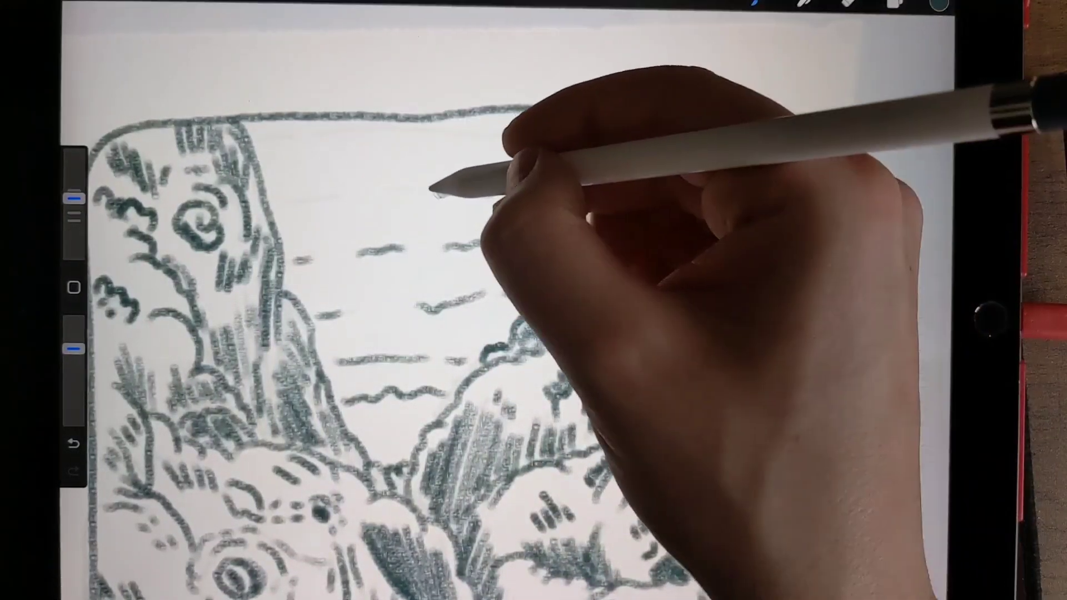
drag(401, 192, 290, 202)
drag(269, 139, 567, 125)
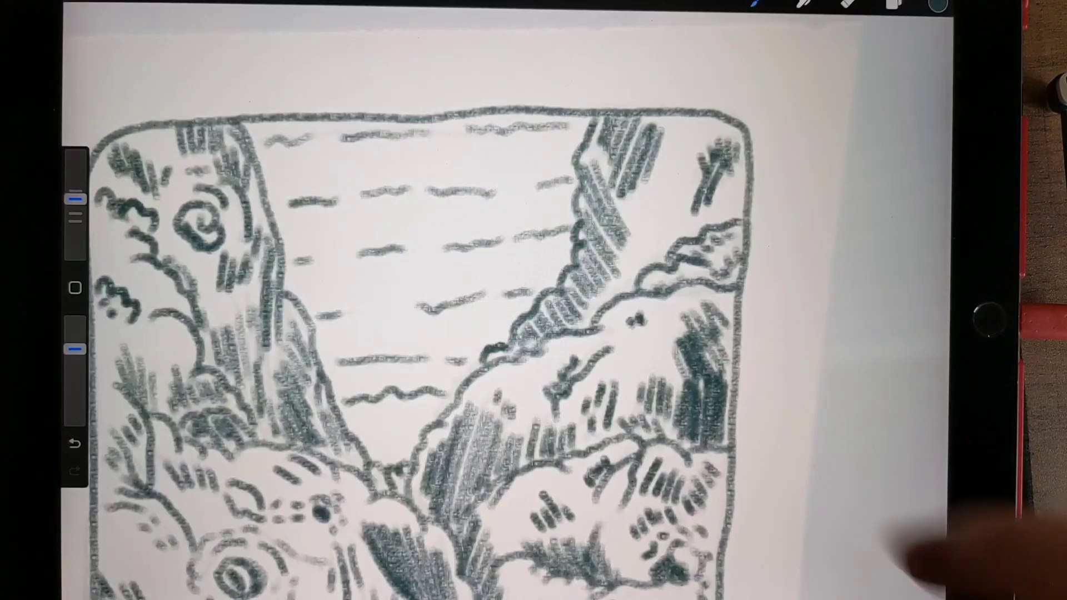
scroll(542, 292, down, 5)
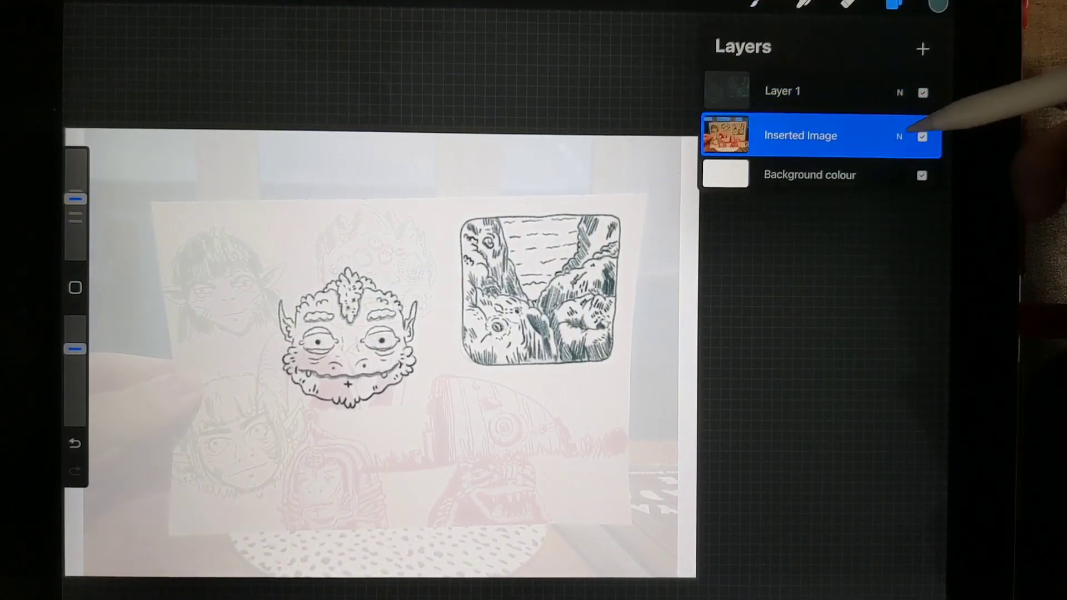
Hide the old photo, insert the doodle-sheet photo and fade Layer 3 to about 14%.
click(924, 136)
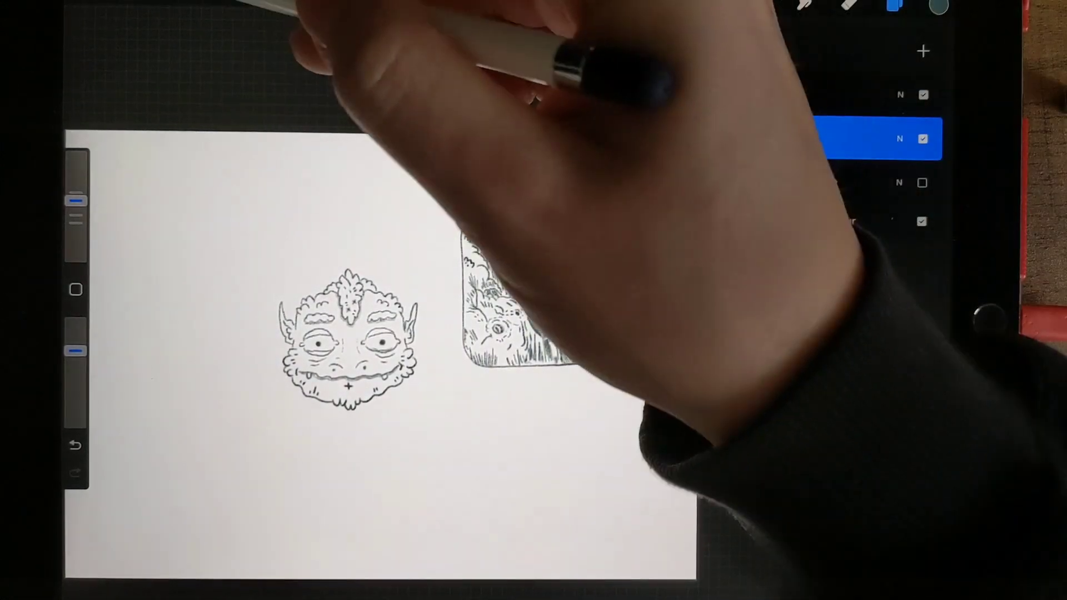
click(167, 7)
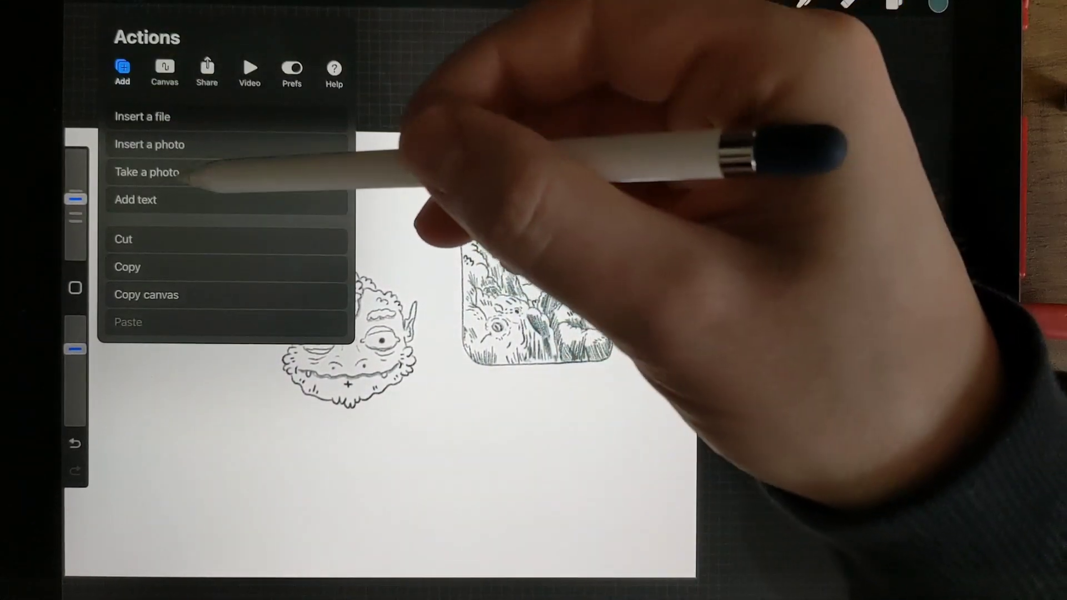
click(167, 144)
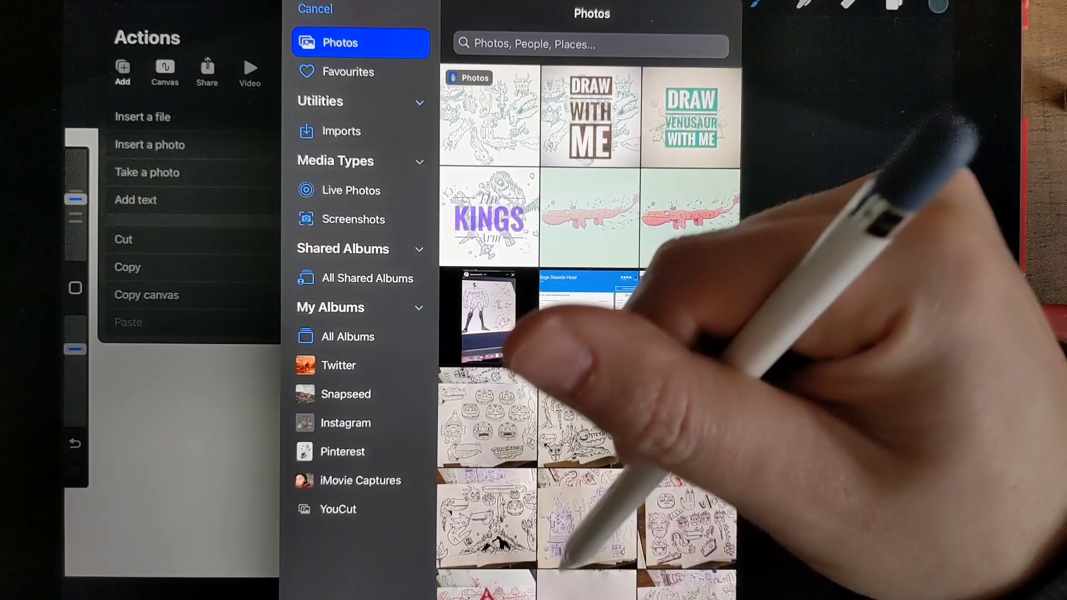
scroll(584, 468, down, 3)
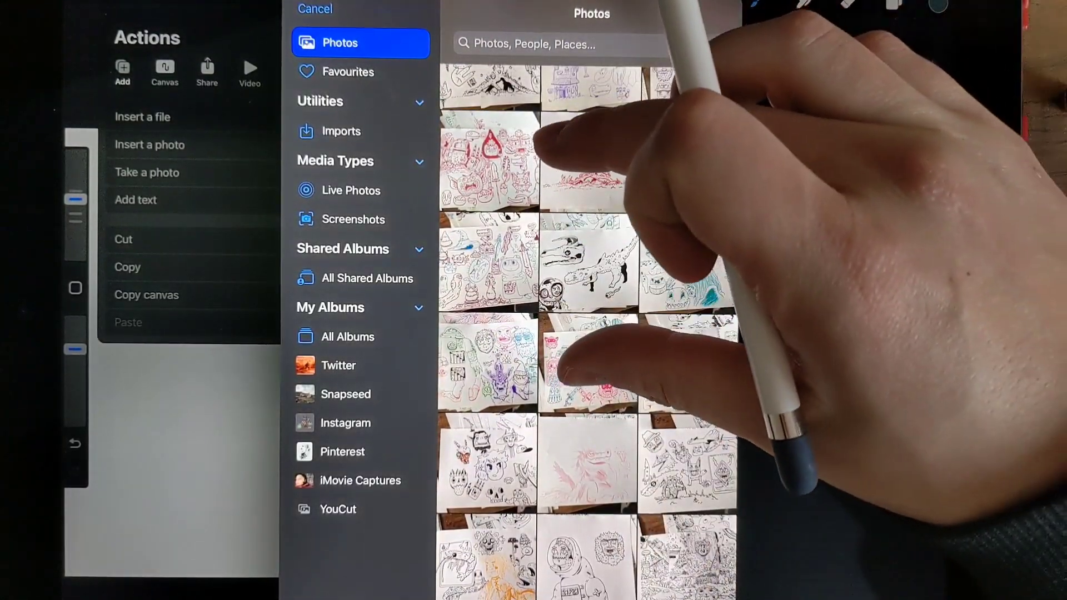
click(576, 304)
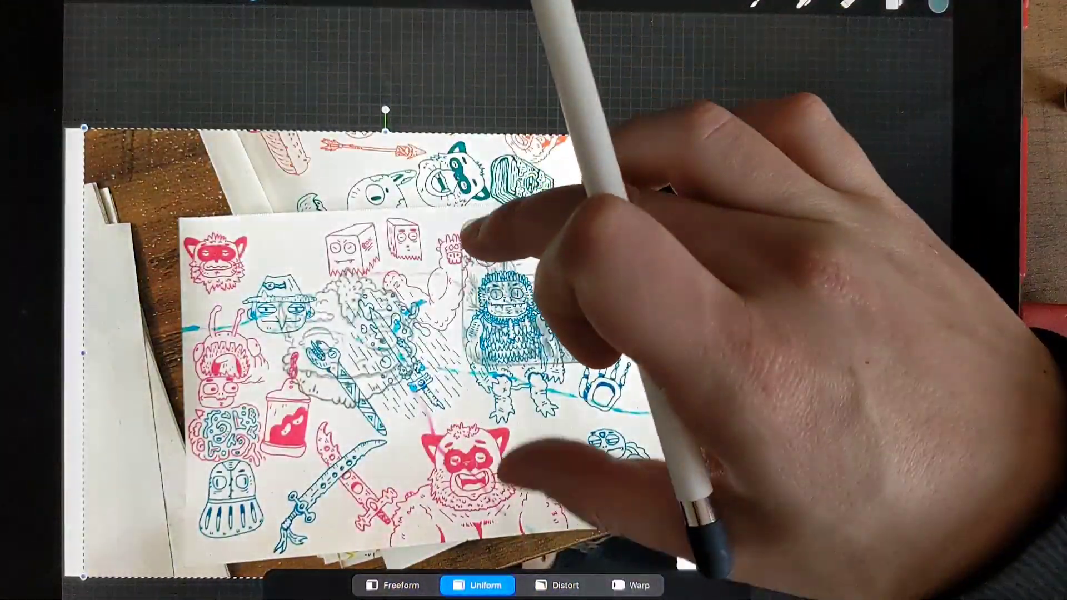
scroll(467, 301, up, 3)
scroll(467, 300, up, 3)
scroll(467, 300, up, 2)
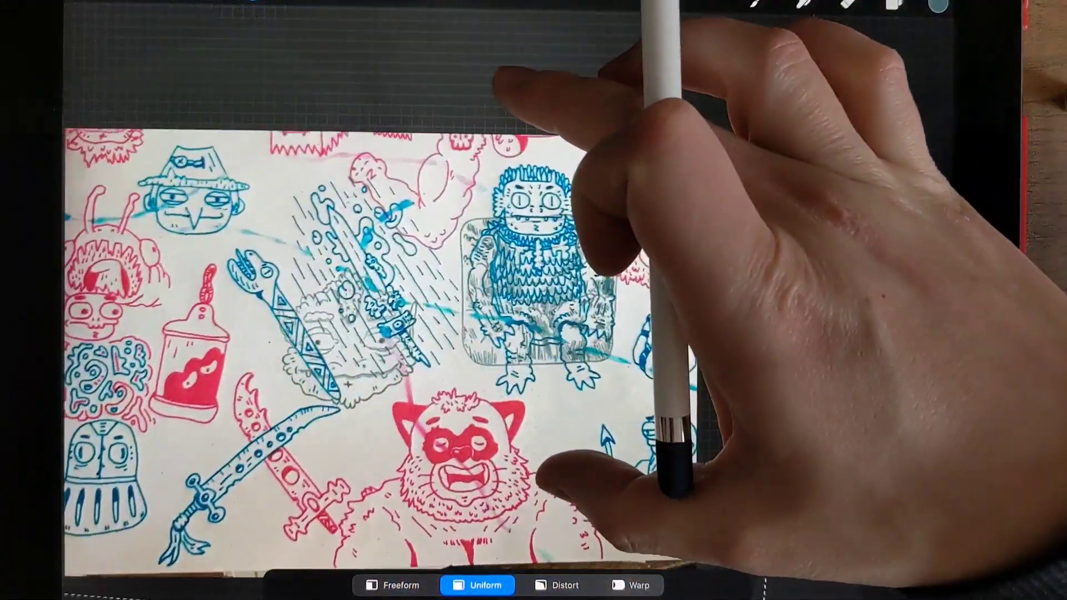
scroll(468, 300, up, 2)
scroll(466, 333, down, 5)
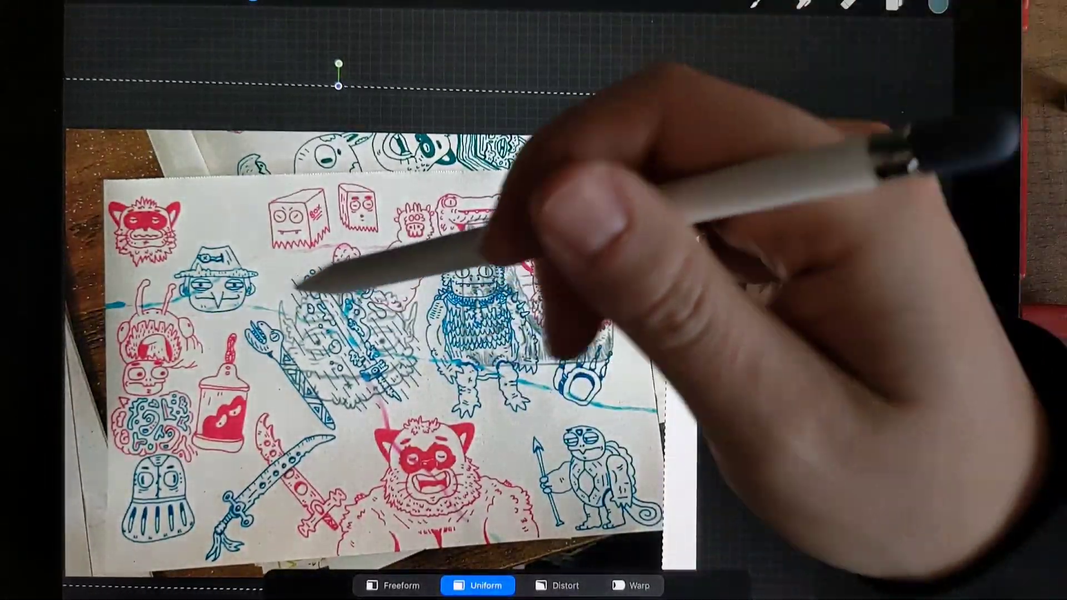
scroll(501, 317, up, 3)
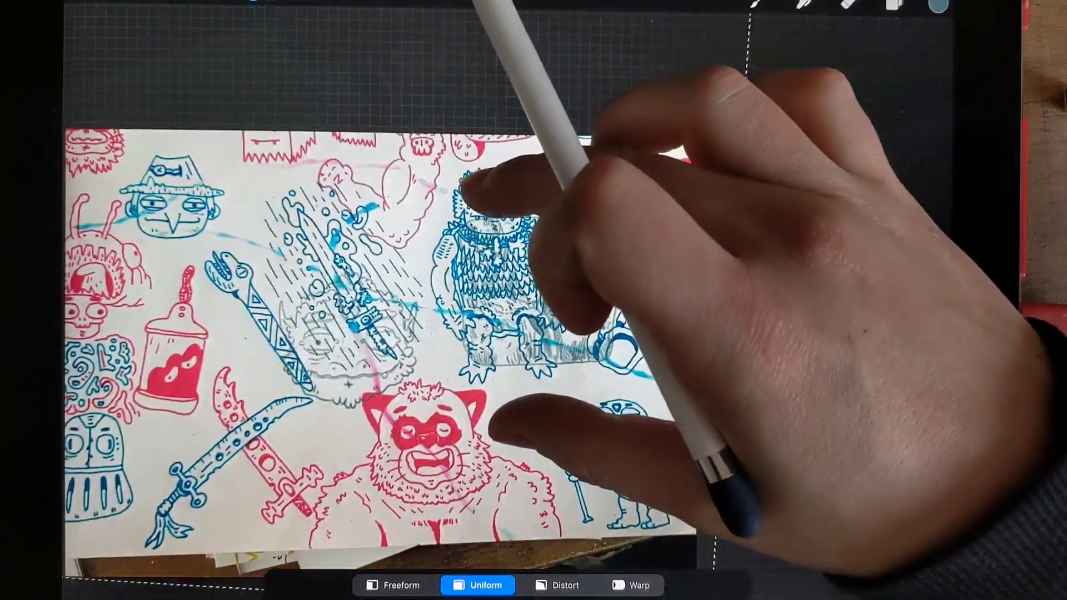
scroll(501, 317, down, 3)
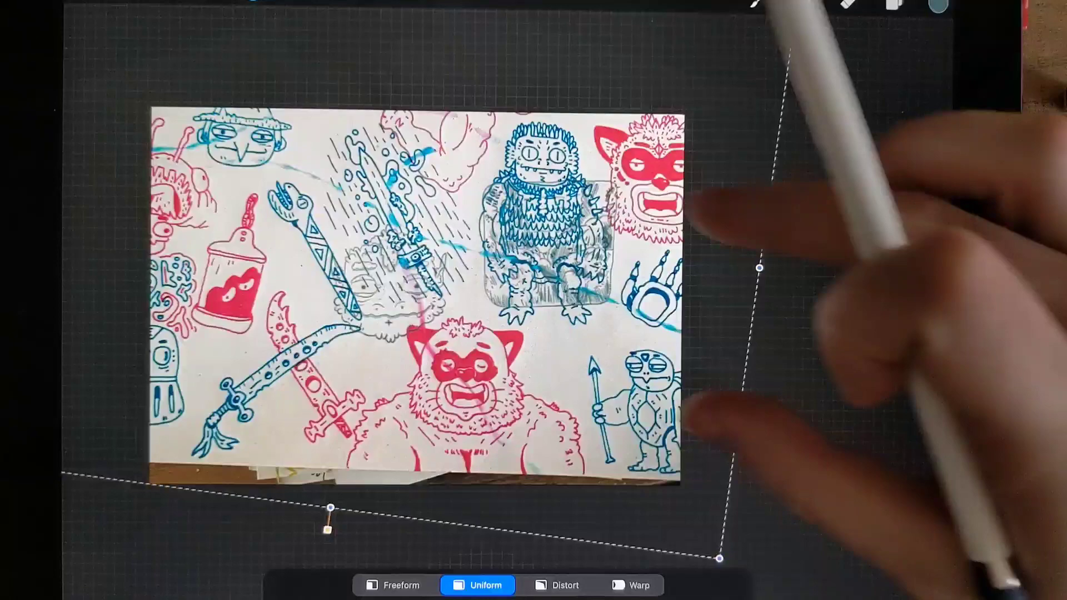
scroll(500, 316, up, 2)
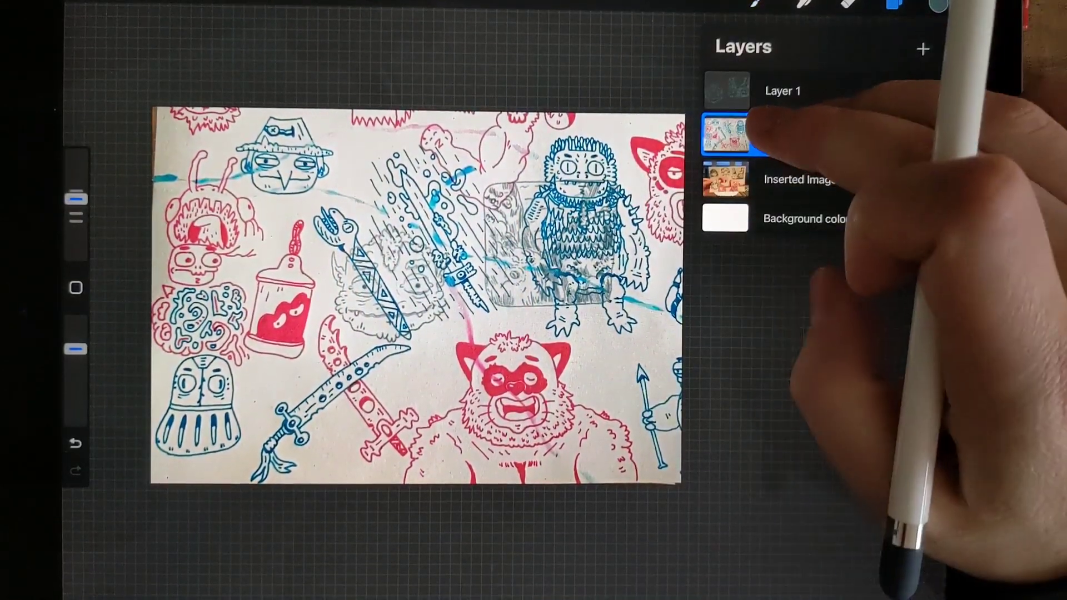
click(813, 135)
drag(846, 429, 342, 493)
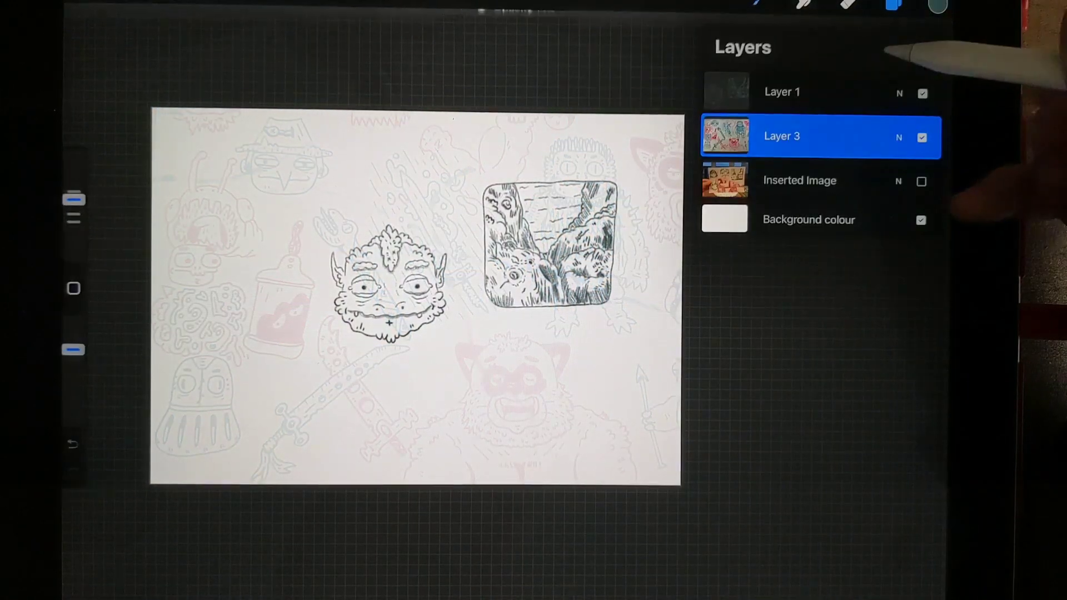
Draw the raccoon's heart-shaped nose and closed eyes over the faint reference.
click(824, 326)
scroll(596, 459, up, 5)
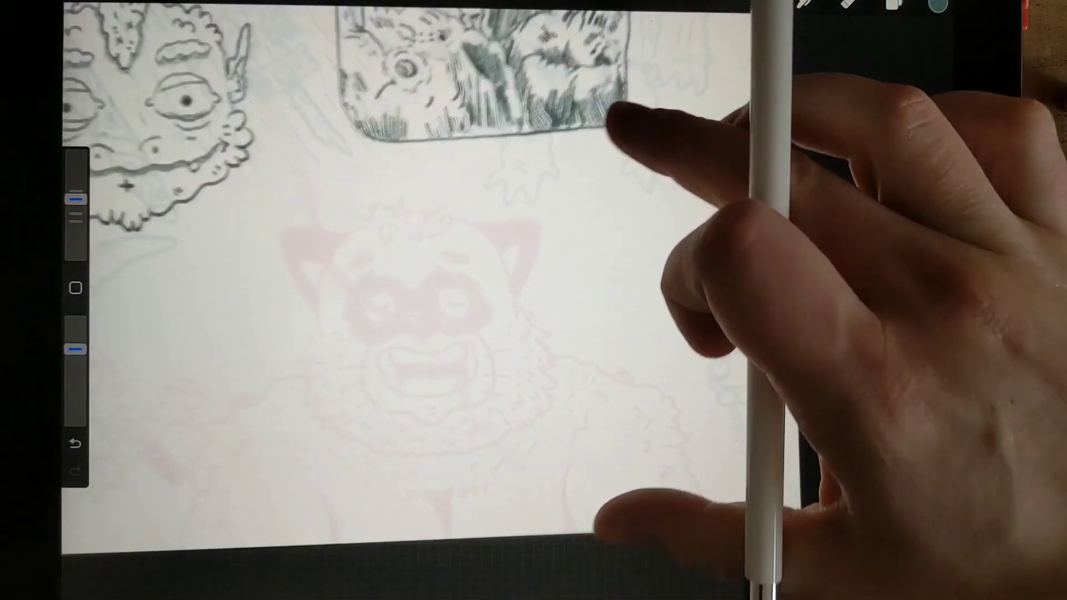
scroll(400, 317, up, 3)
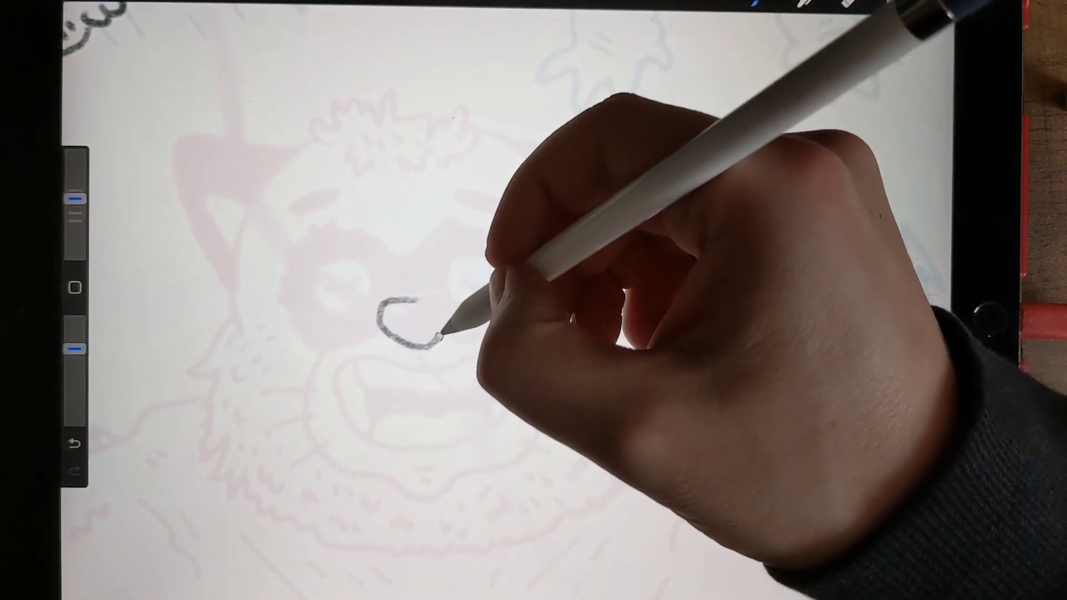
drag(440, 336, 428, 291)
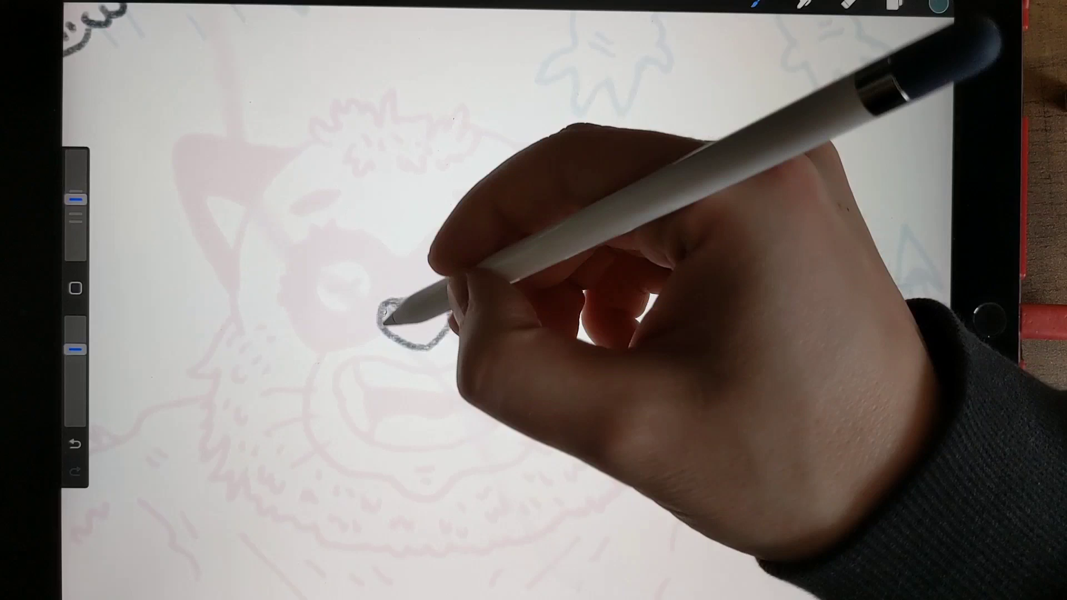
drag(403, 332, 411, 317)
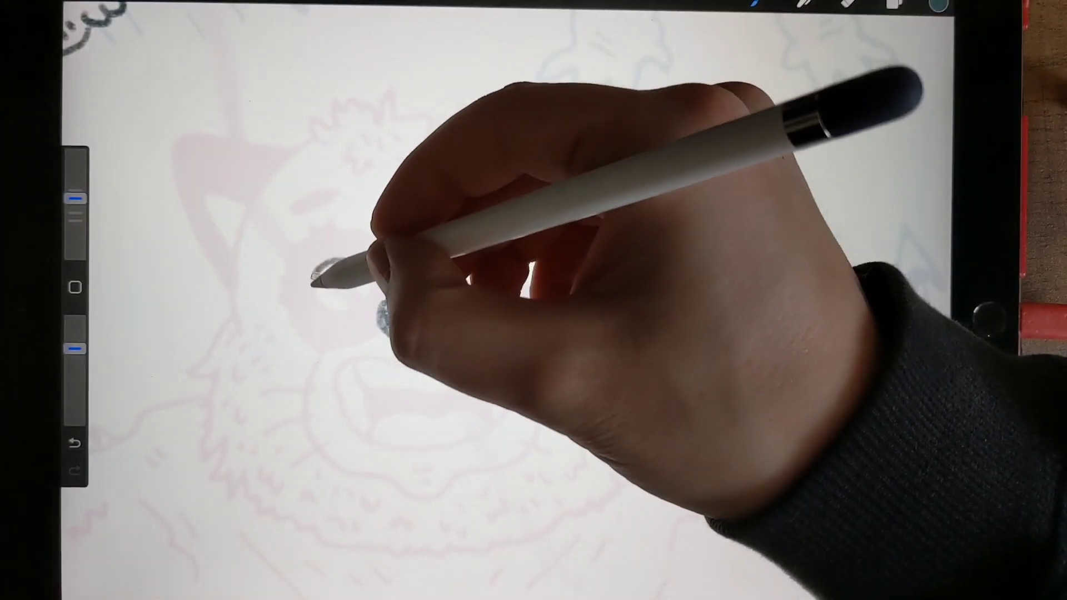
mouse_move(342, 263)
mouse_down()
mouse_move(364, 300)
mouse_move(360, 285)
mouse_up()
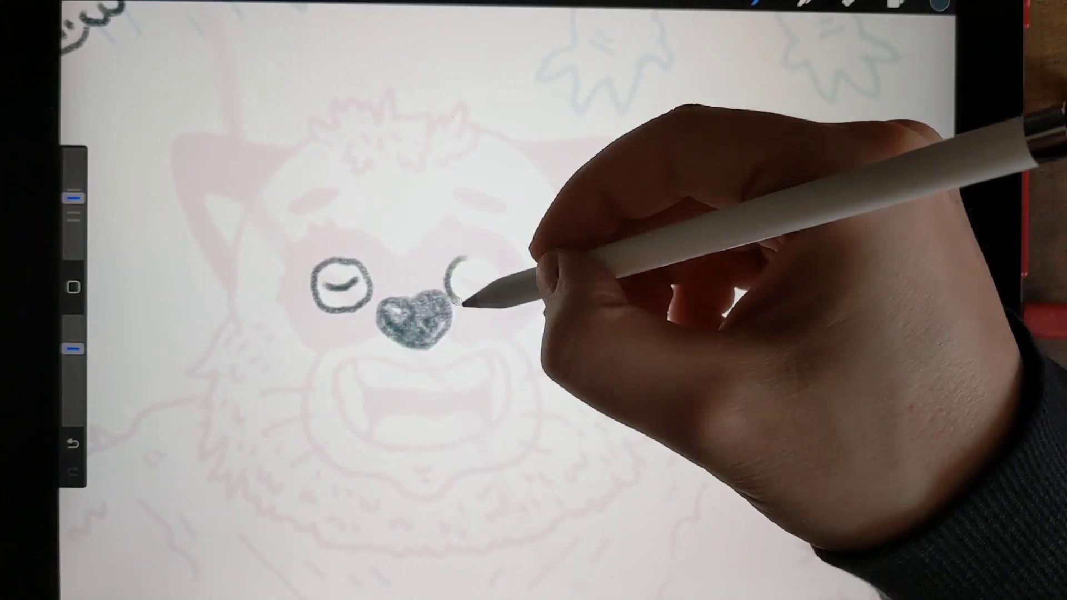
mouse_move(464, 301)
mouse_down()
mouse_move(461, 260)
mouse_move(490, 284)
mouse_up()
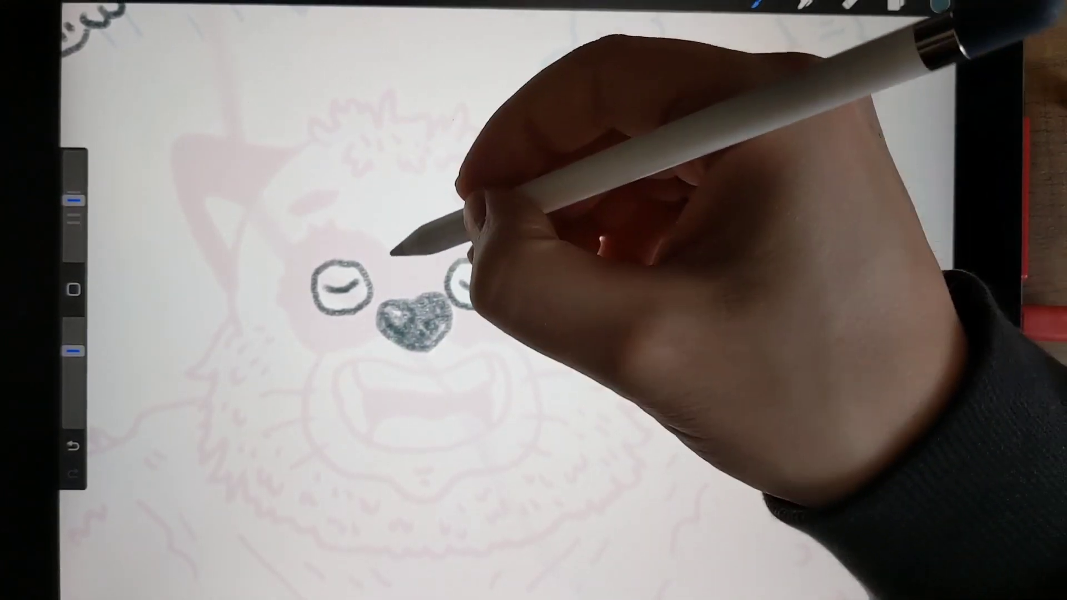
Outline the wavy mask band around the eyes and add both dark eyebrows.
drag(391, 252, 520, 268)
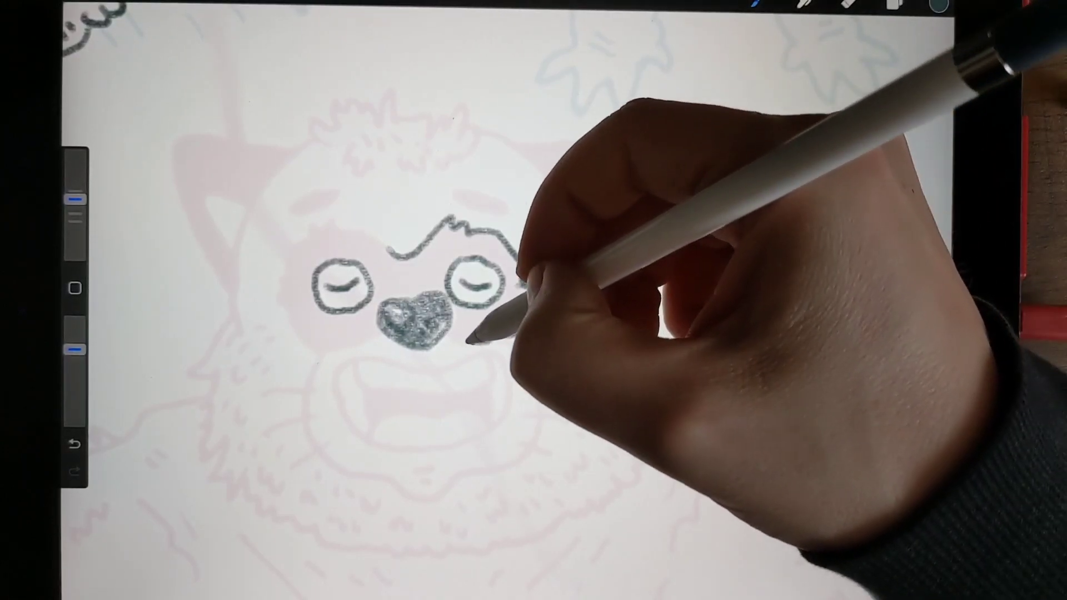
mouse_move(453, 302)
mouse_down()
mouse_move(380, 329)
mouse_move(286, 249)
mouse_move(307, 223)
mouse_move(453, 239)
mouse_up()
drag(939, 7, 392, 275)
scroll(392, 333, up, 3)
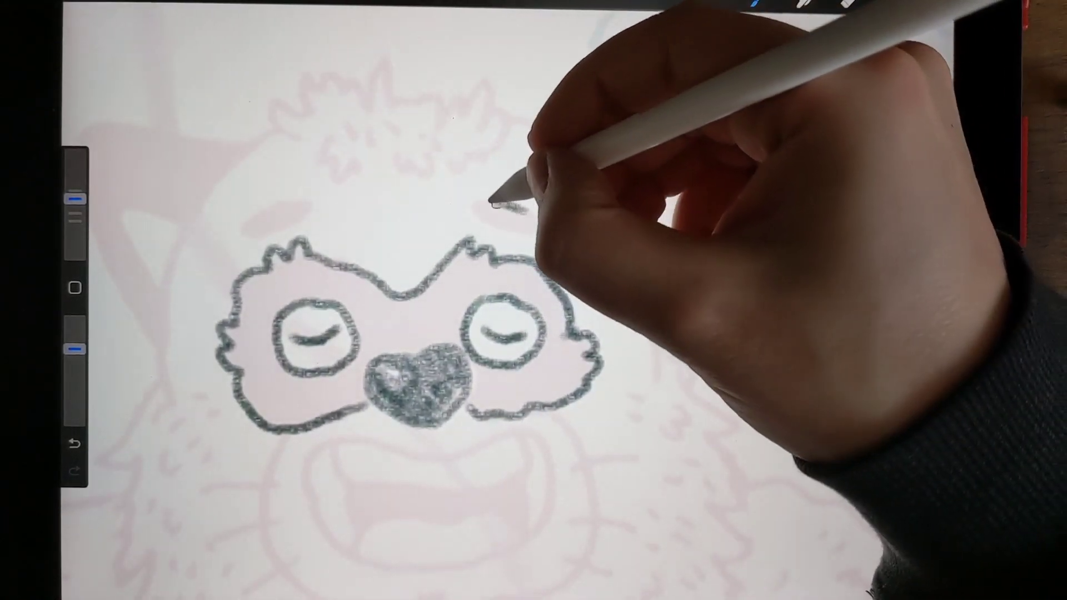
mouse_move(522, 207)
mouse_down()
mouse_move(533, 237)
mouse_move(488, 206)
mouse_up()
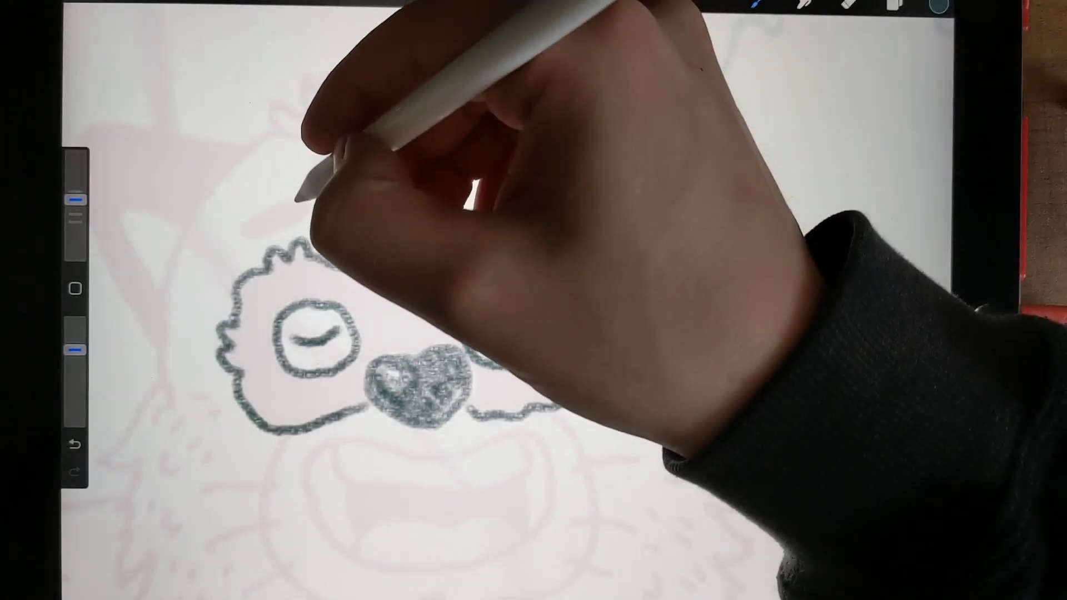
mouse_move(307, 215)
mouse_down()
mouse_move(239, 219)
mouse_move(364, 167)
mouse_up()
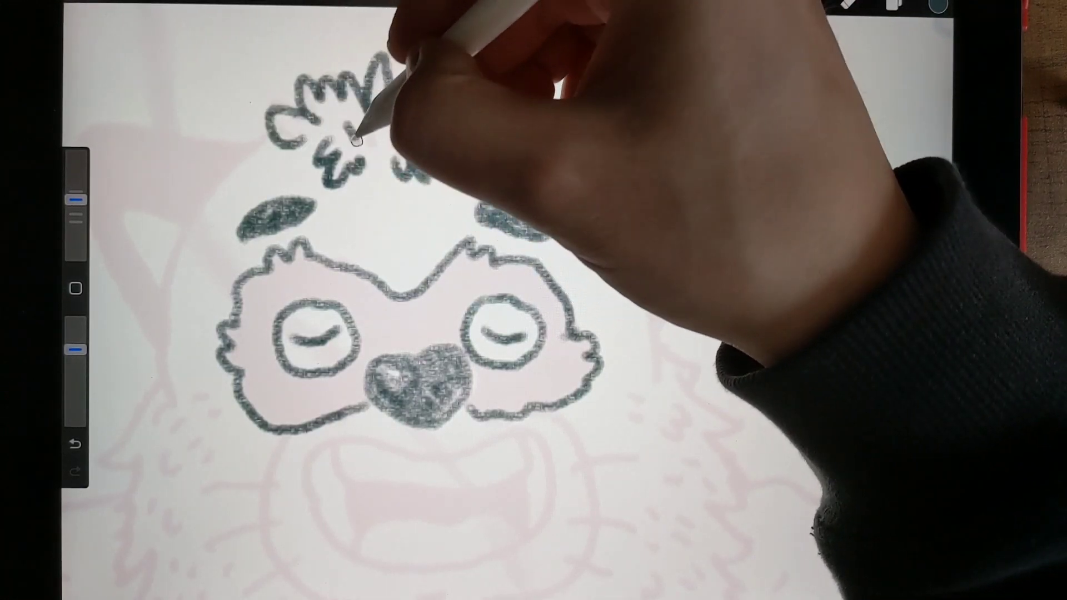
Add the spiky hair tuft and cheek fur marks, then hatch grey shading inside the mask.
mouse_move(357, 137)
mouse_down()
mouse_move(405, 105)
mouse_move(425, 131)
mouse_move(490, 125)
mouse_up()
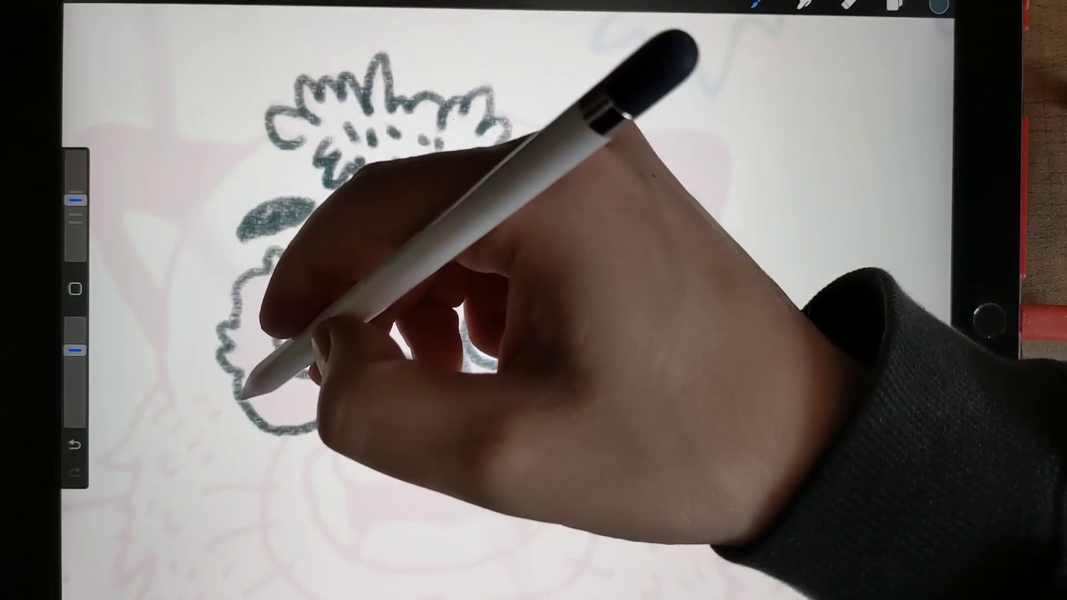
mouse_move(251, 381)
mouse_down()
mouse_move(284, 421)
mouse_move(322, 370)
mouse_move(352, 370)
mouse_move(238, 346)
mouse_move(281, 309)
mouse_move(267, 274)
mouse_move(287, 267)
mouse_move(306, 291)
mouse_move(334, 275)
mouse_move(369, 306)
mouse_move(358, 358)
mouse_move(375, 357)
mouse_move(369, 275)
mouse_move(406, 305)
mouse_up()
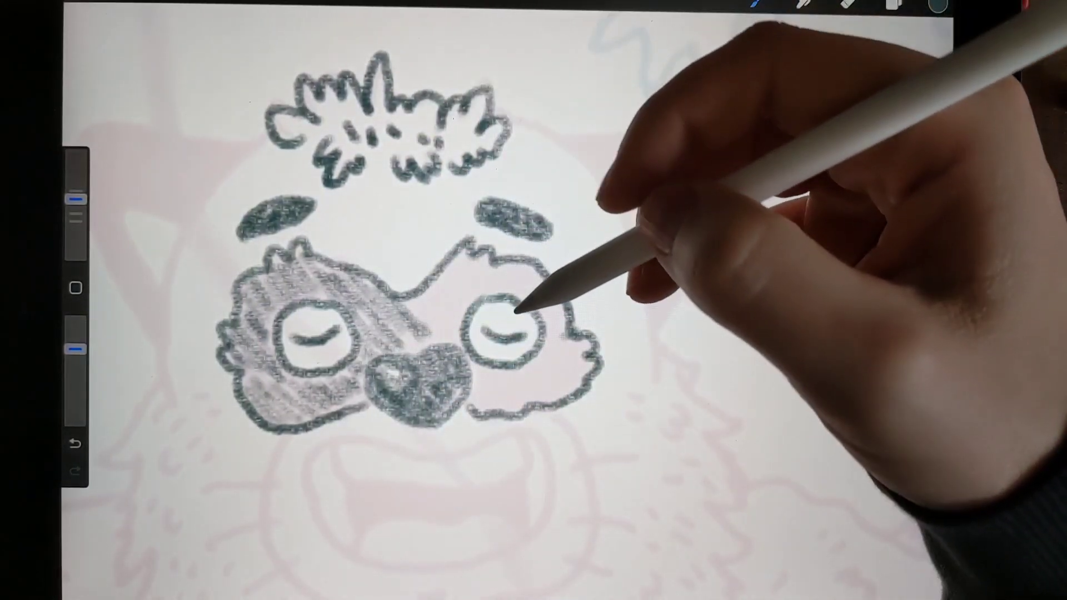
mouse_move(429, 322)
mouse_down()
mouse_move(417, 296)
mouse_move(520, 280)
mouse_move(507, 238)
mouse_move(519, 267)
mouse_up()
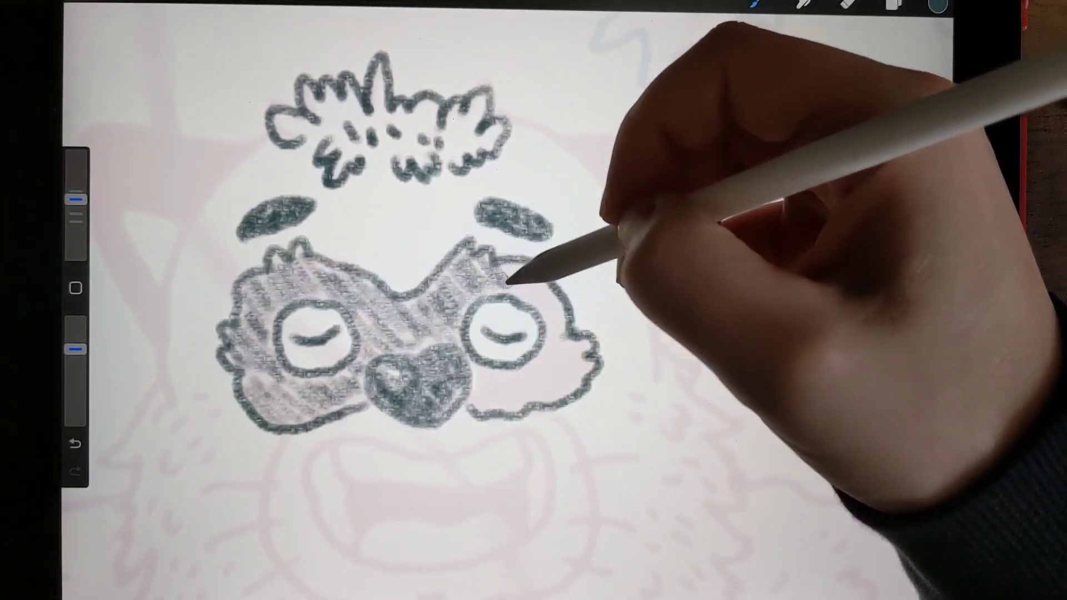
mouse_move(498, 375)
mouse_down()
mouse_move(543, 391)
mouse_move(589, 305)
mouse_move(552, 353)
mouse_move(562, 320)
mouse_move(552, 297)
mouse_up()
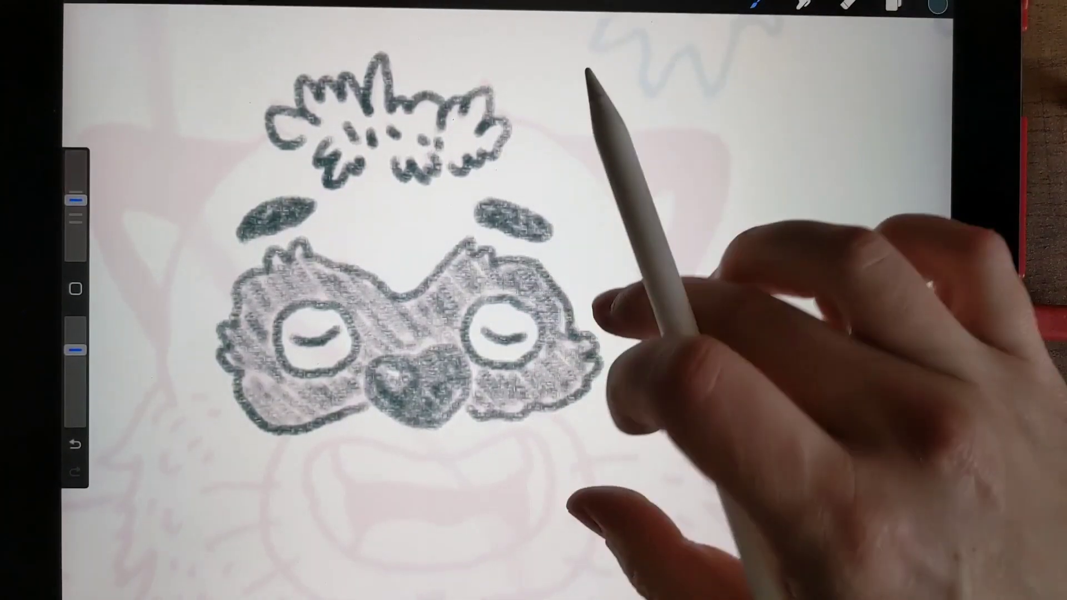
scroll(754, 300, down, 3)
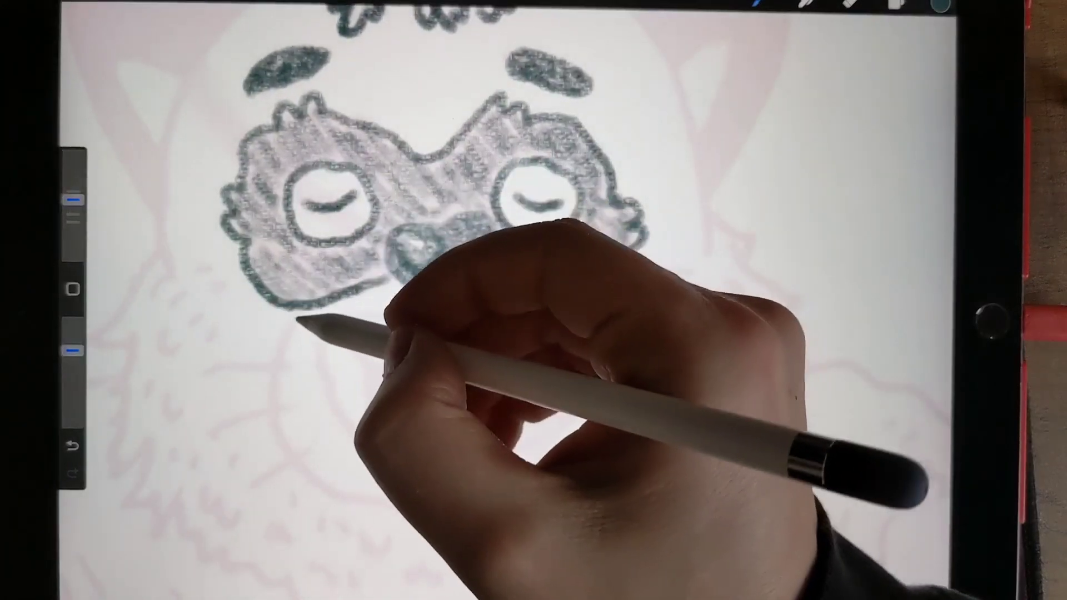
Draw both sides of the jaw and the whiskers on the left cheek.
mouse_move(297, 312)
mouse_down()
mouse_move(272, 369)
mouse_move(287, 460)
mouse_move(437, 519)
mouse_move(512, 503)
mouse_up()
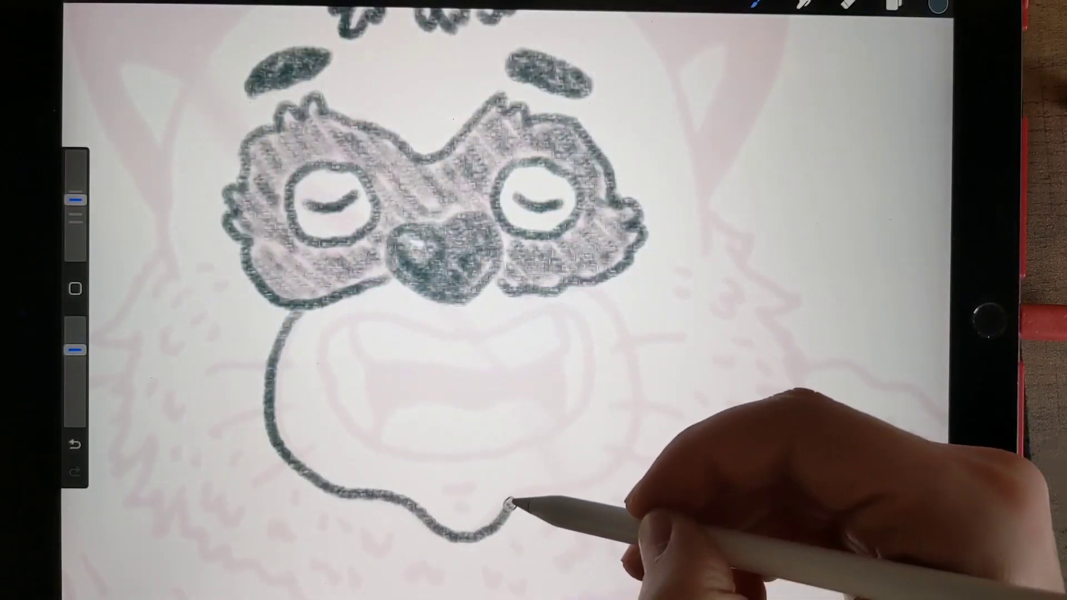
drag(609, 313, 595, 289)
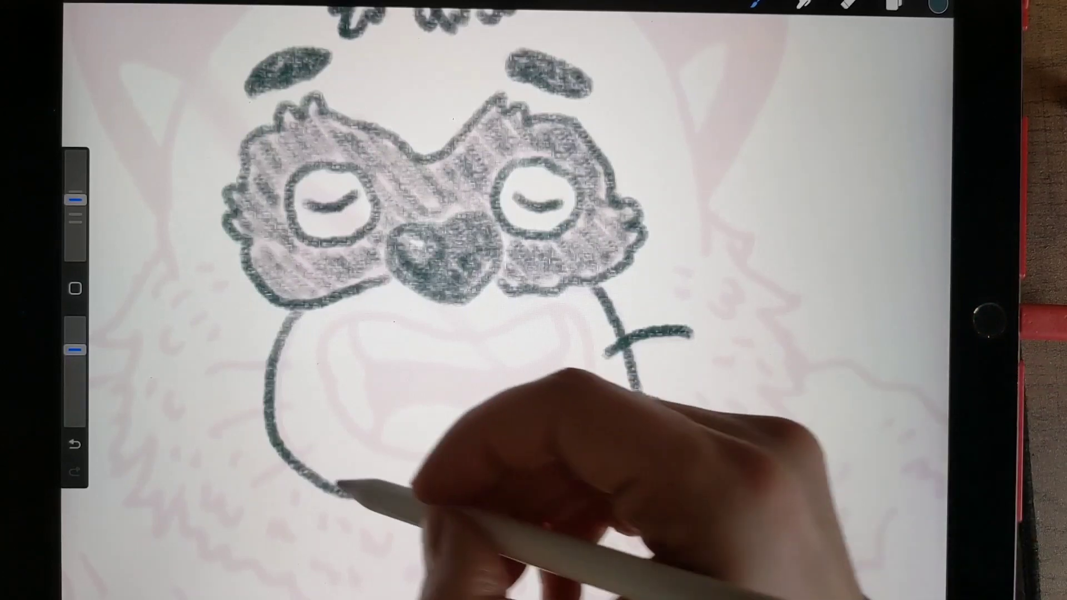
drag(284, 473, 251, 493)
drag(279, 404, 208, 441)
drag(241, 372, 213, 377)
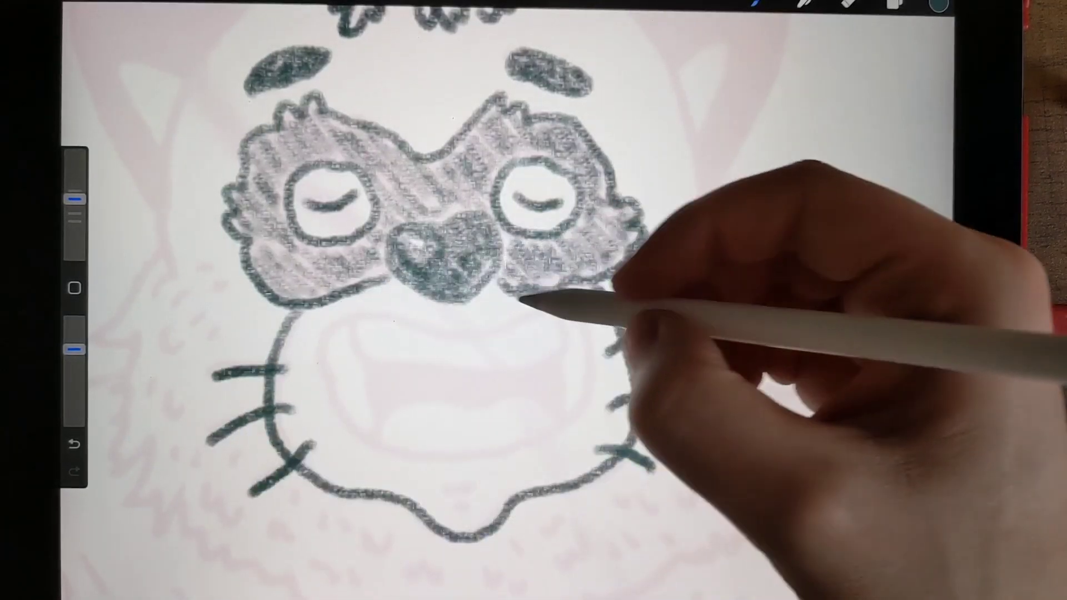
Outline the open snarling mouth, fill it dark and add the right whiskers.
drag(408, 250, 475, 267)
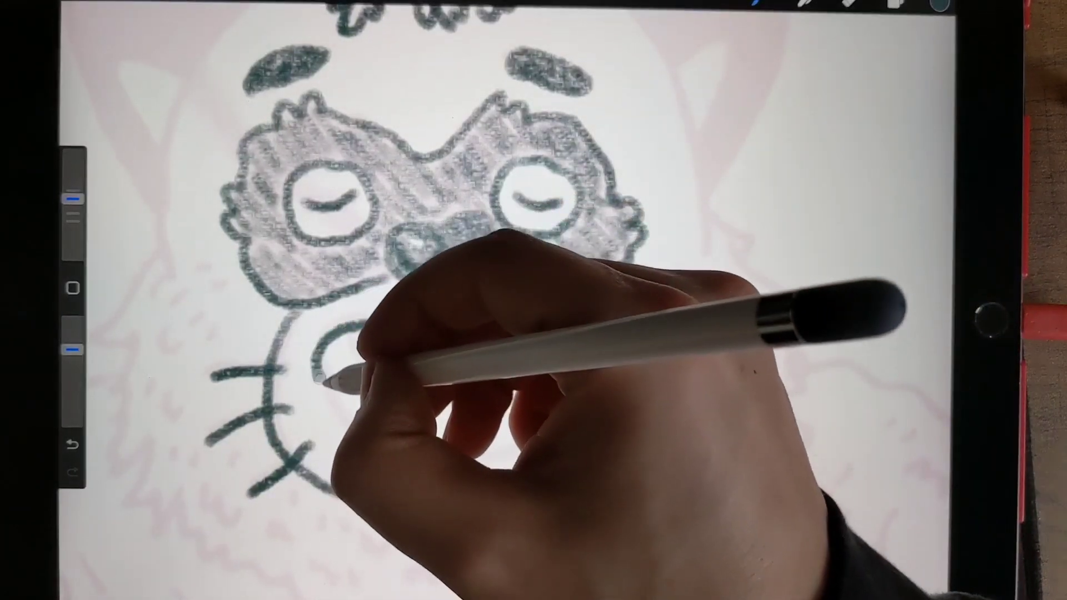
mouse_move(568, 309)
mouse_down()
mouse_move(357, 441)
mouse_move(458, 467)
mouse_up()
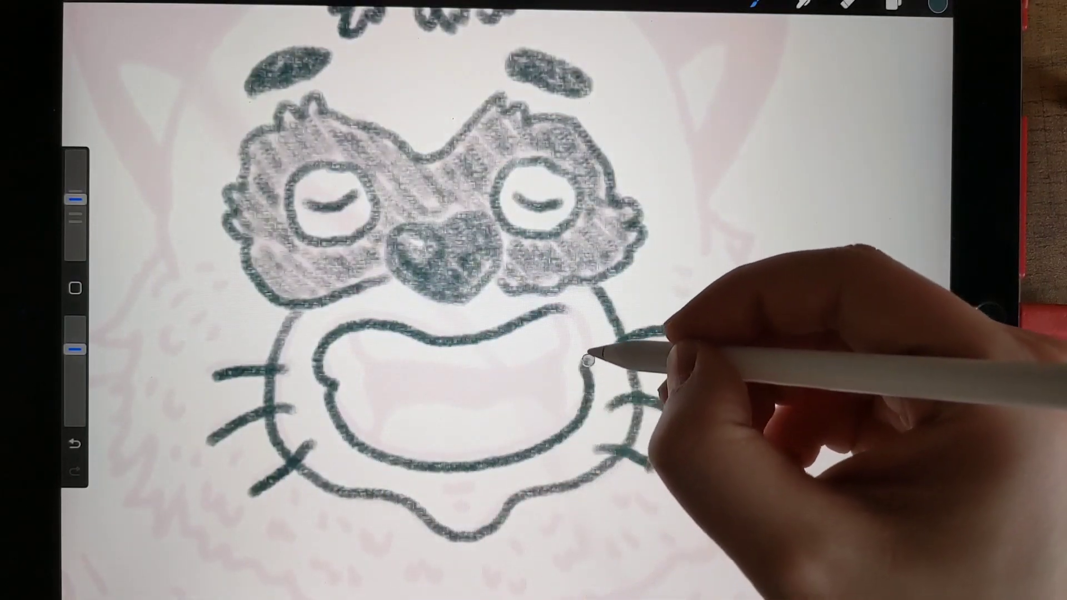
mouse_move(354, 335)
mouse_down()
mouse_move(529, 353)
mouse_move(555, 327)
mouse_up()
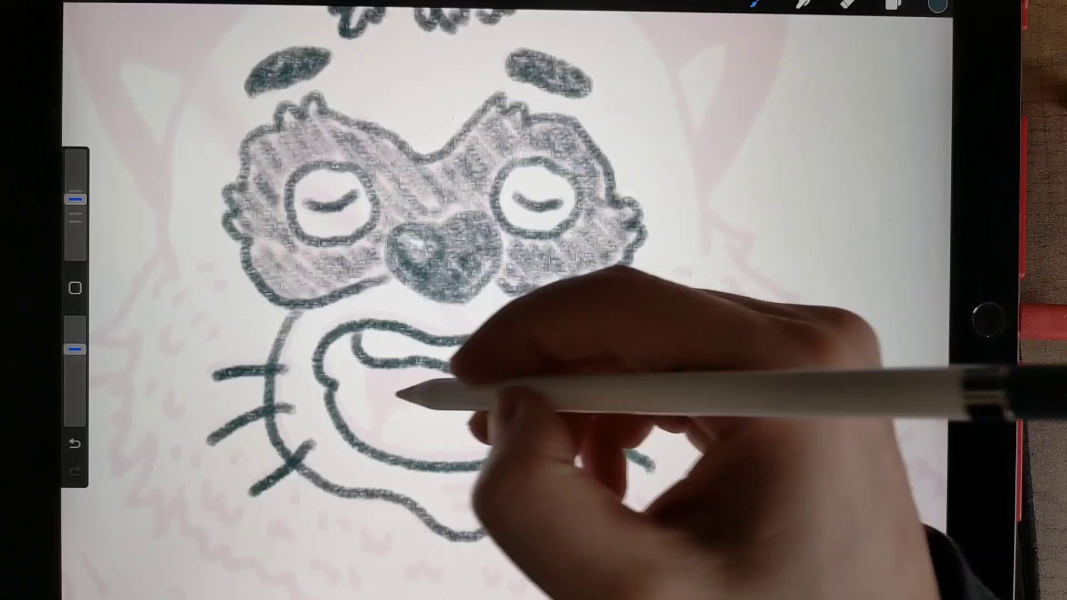
mouse_move(363, 381)
mouse_down()
mouse_move(406, 424)
mouse_move(565, 355)
mouse_up()
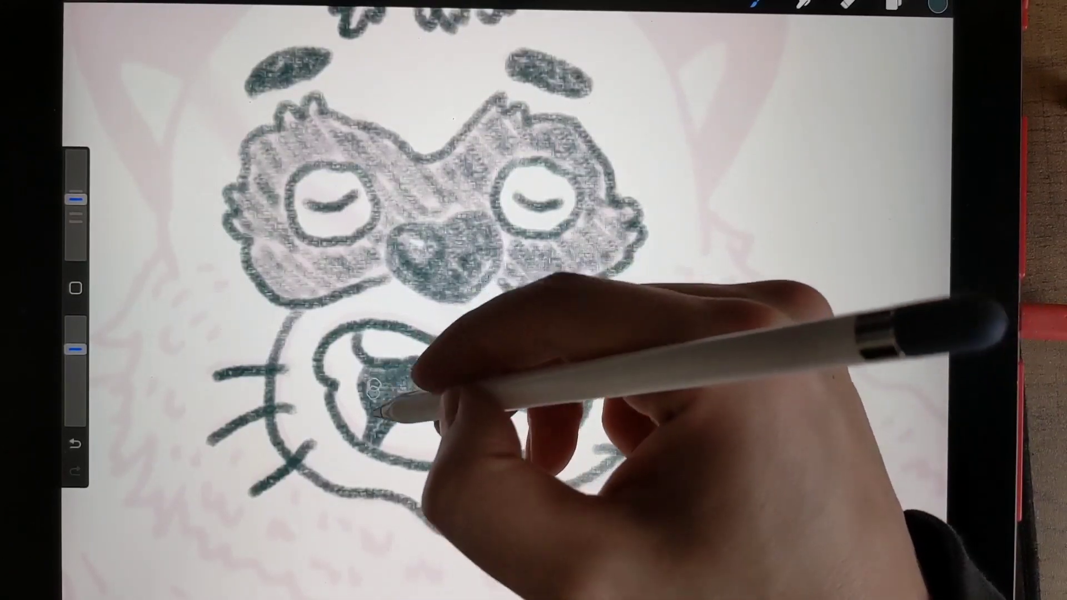
mouse_move(379, 409)
mouse_down()
mouse_move(572, 353)
mouse_move(584, 380)
mouse_up()
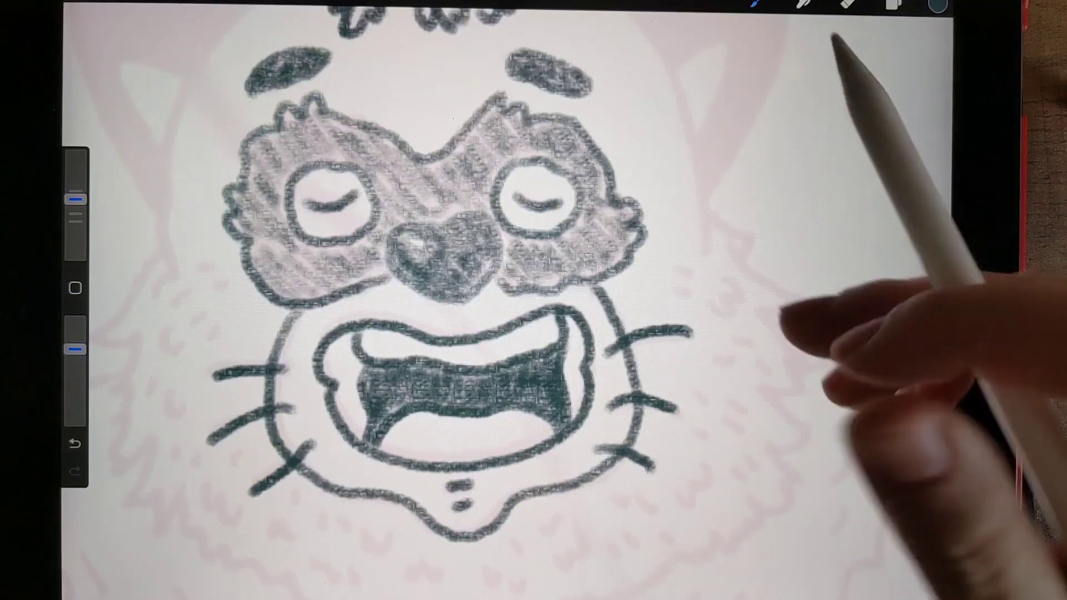
scroll(500, 300, up, 5)
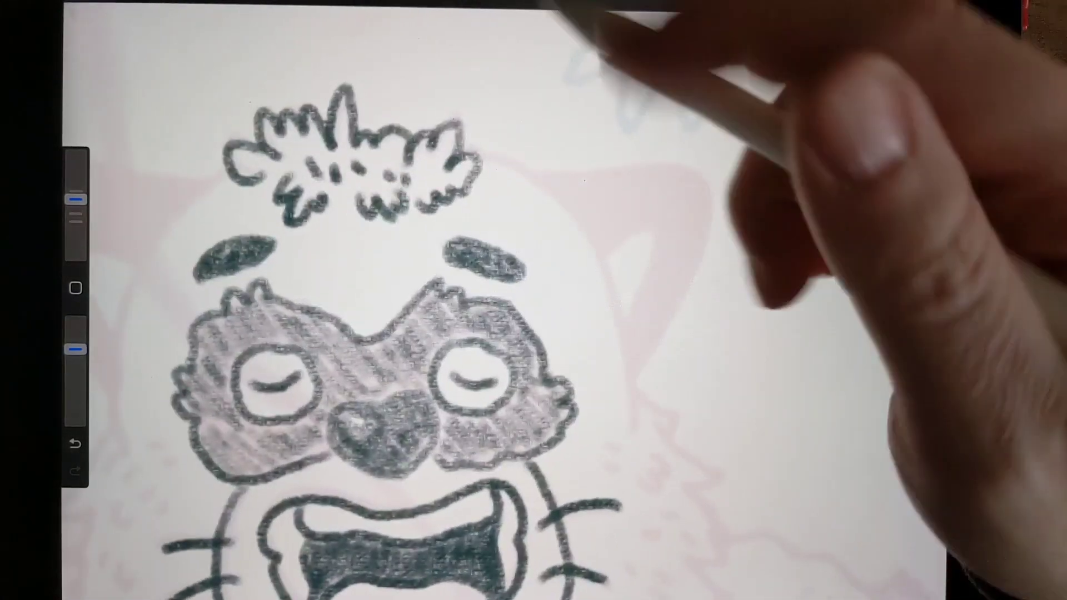
scroll(376, 334, up, 3)
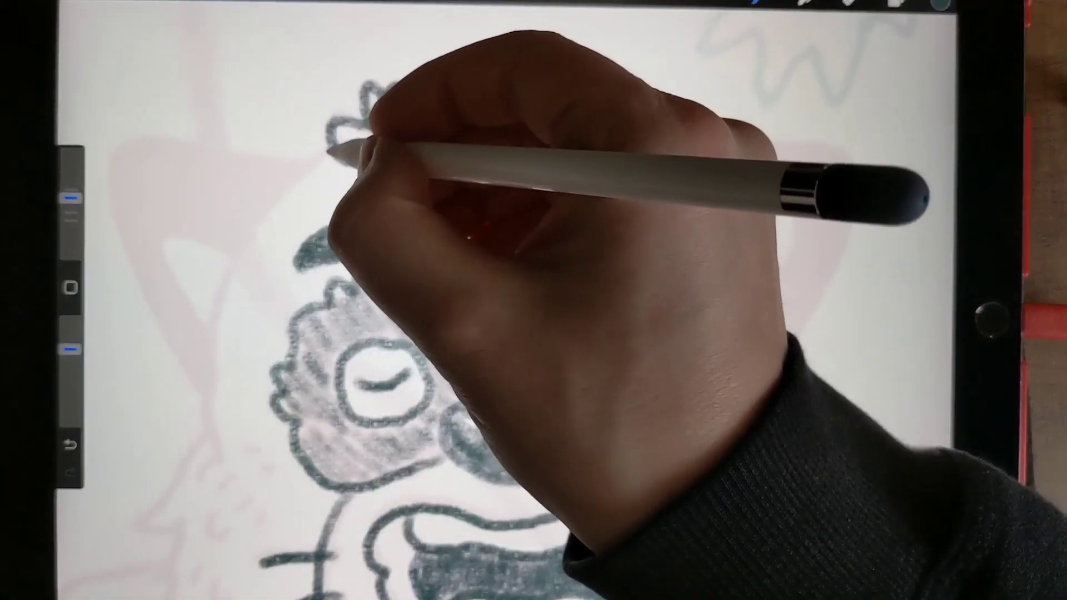
Outline both sides of the head with shaggy fur edges.
mouse_move(333, 151)
mouse_down()
mouse_move(226, 281)
mouse_move(238, 428)
mouse_move(226, 464)
mouse_move(200, 484)
mouse_up()
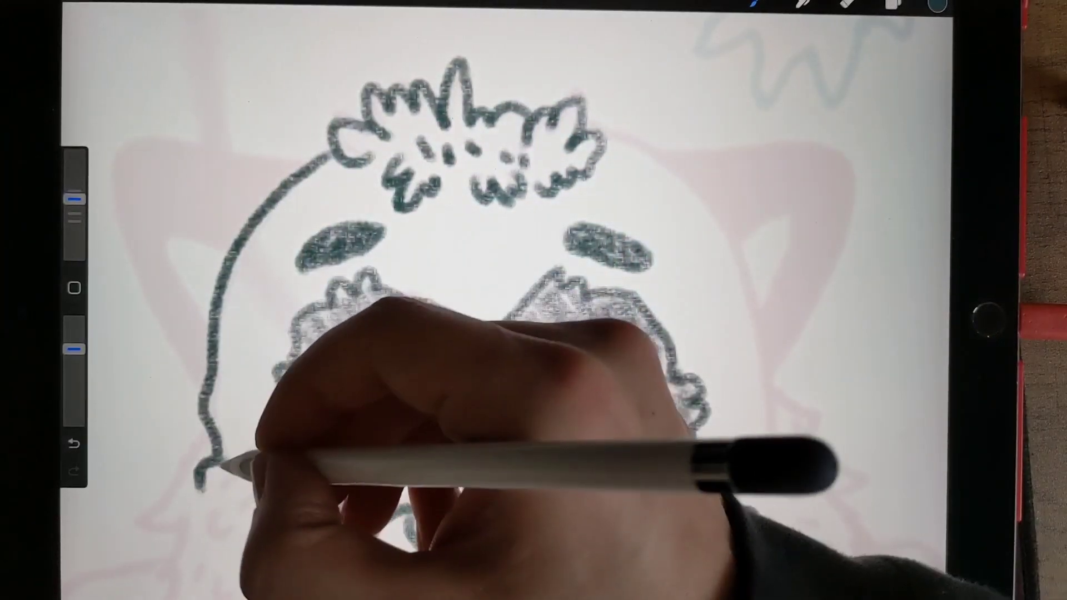
drag(584, 334, 588, 336)
drag(384, 342, 386, 344)
mouse_move(618, 493)
mouse_down()
mouse_move(643, 542)
mouse_move(755, 513)
mouse_up()
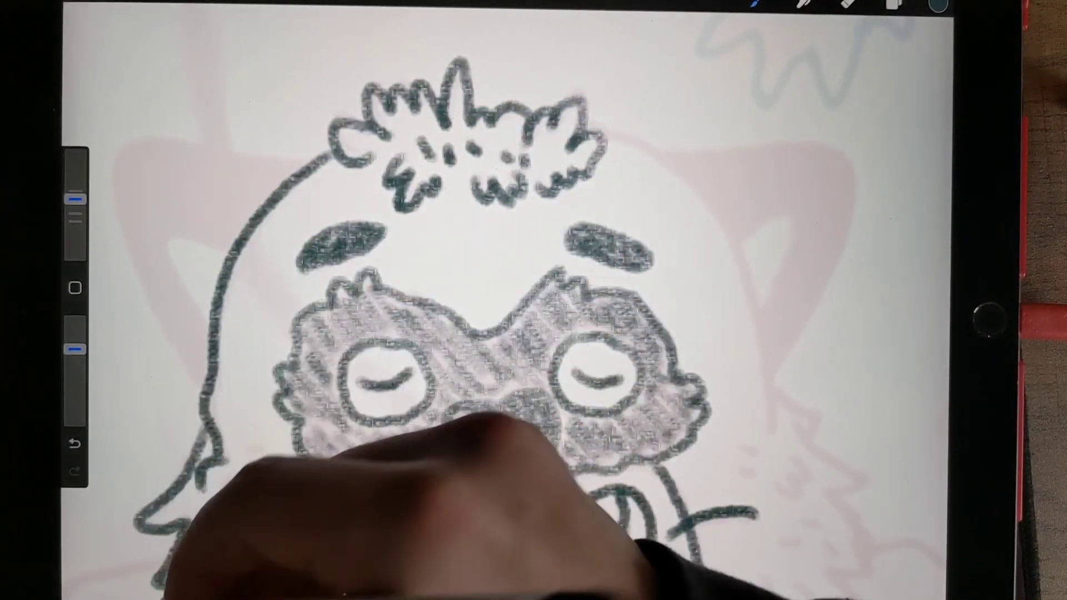
scroll(417, 334, down, 2)
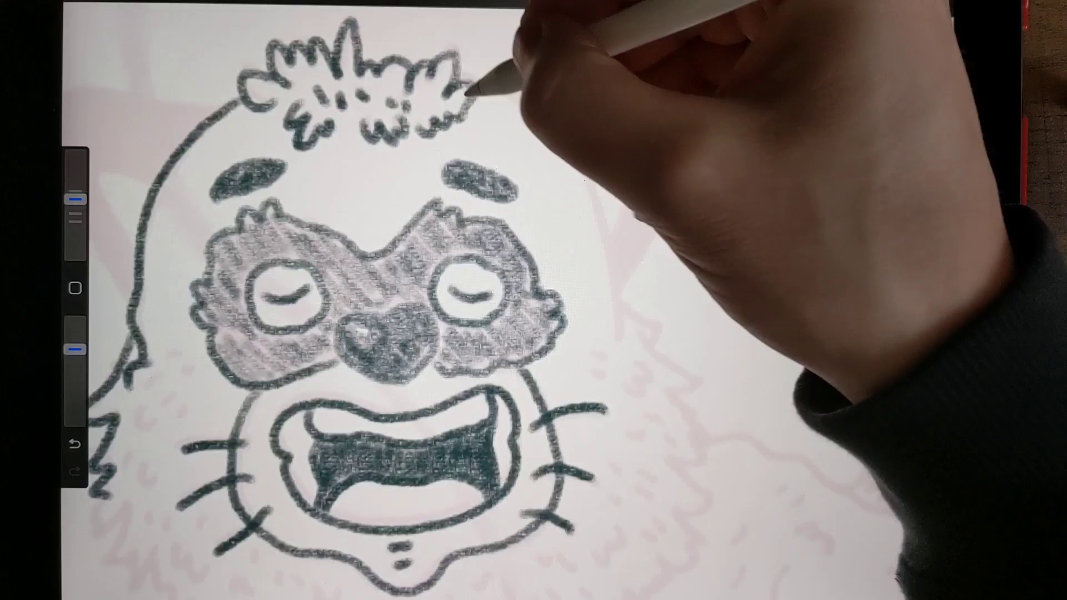
mouse_move(467, 87)
mouse_down()
mouse_move(500, 71)
mouse_move(572, 95)
mouse_move(631, 178)
mouse_move(619, 323)
mouse_move(667, 338)
mouse_up()
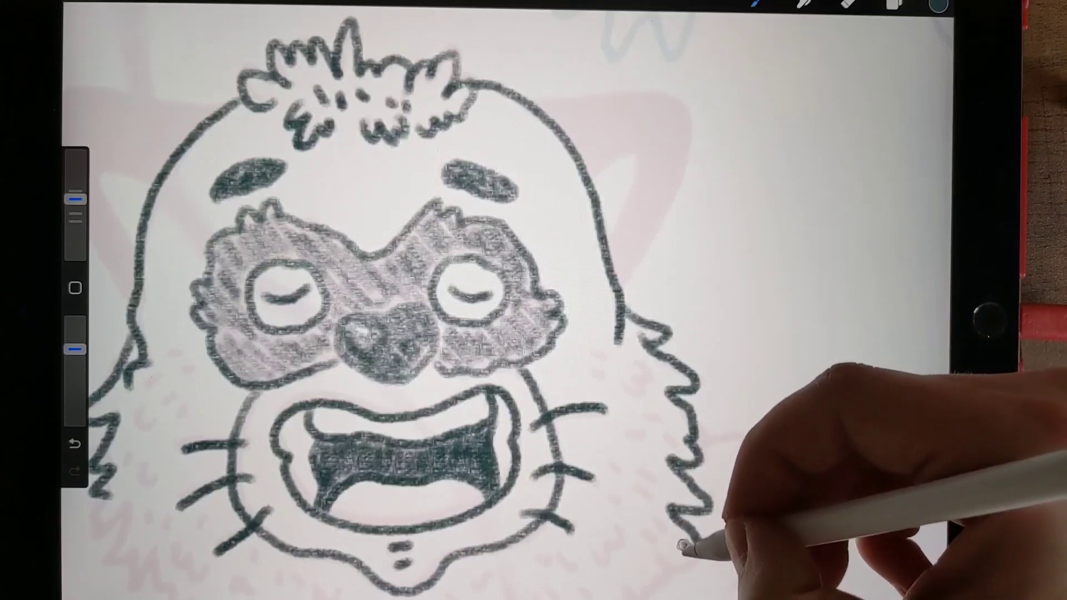
scroll(500, 333, down, 4)
scroll(501, 334, down, 1)
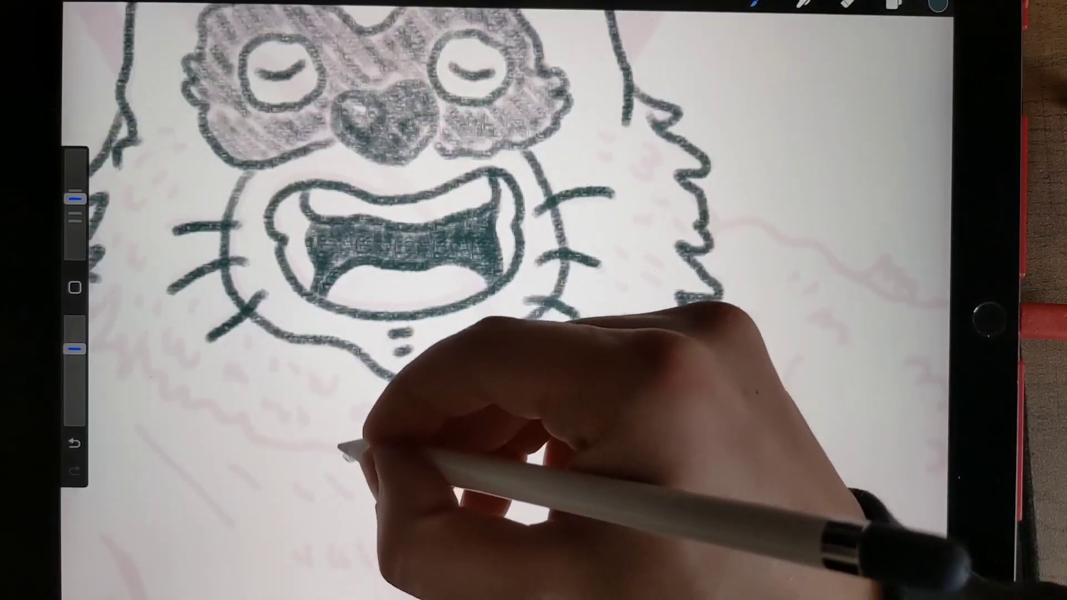
Sketch wavy beard fur under the chin and dot fur texture down the left cheek.
drag(330, 445, 210, 400)
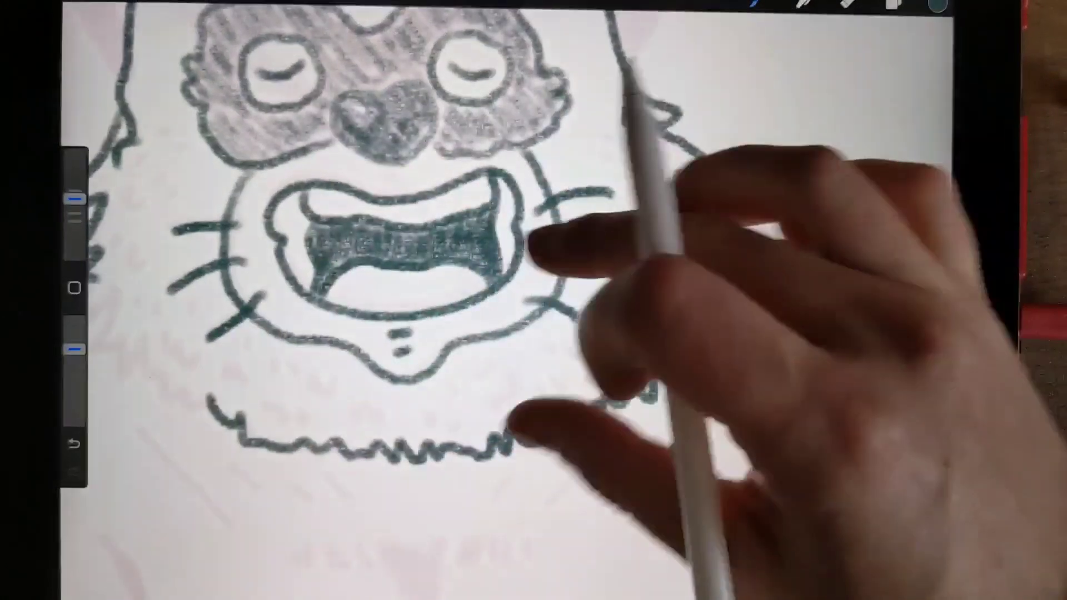
scroll(500, 334, up, 2)
scroll(500, 334, left, 3)
mouse_move(288, 321)
mouse_down()
mouse_move(306, 334)
mouse_move(298, 376)
mouse_move(345, 377)
mouse_move(364, 407)
mouse_up()
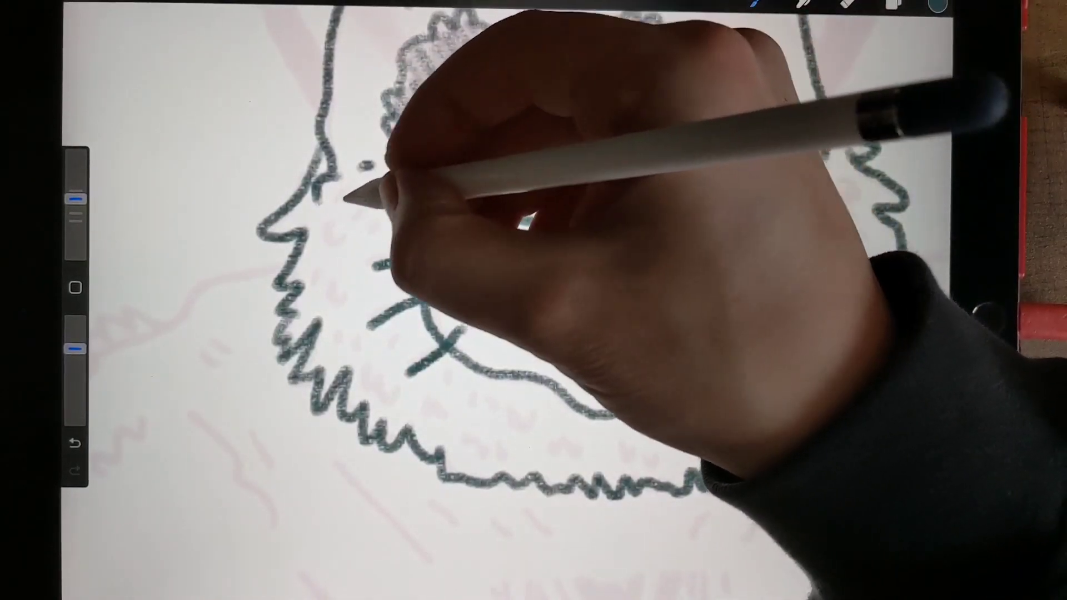
click(364, 164)
click(378, 182)
click(344, 194)
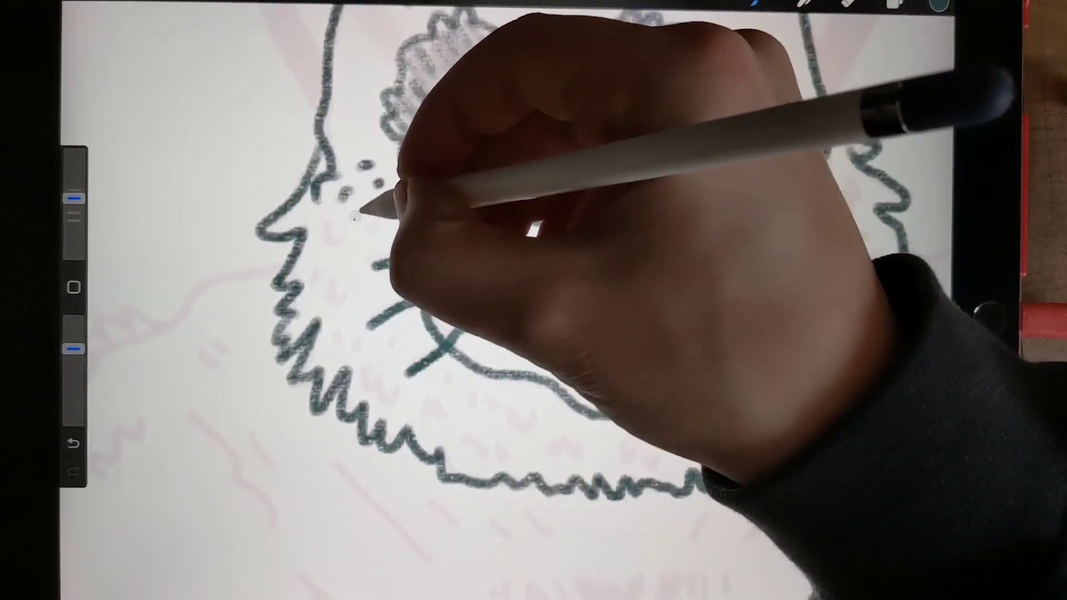
click(359, 215)
click(377, 229)
click(335, 238)
click(317, 271)
click(337, 293)
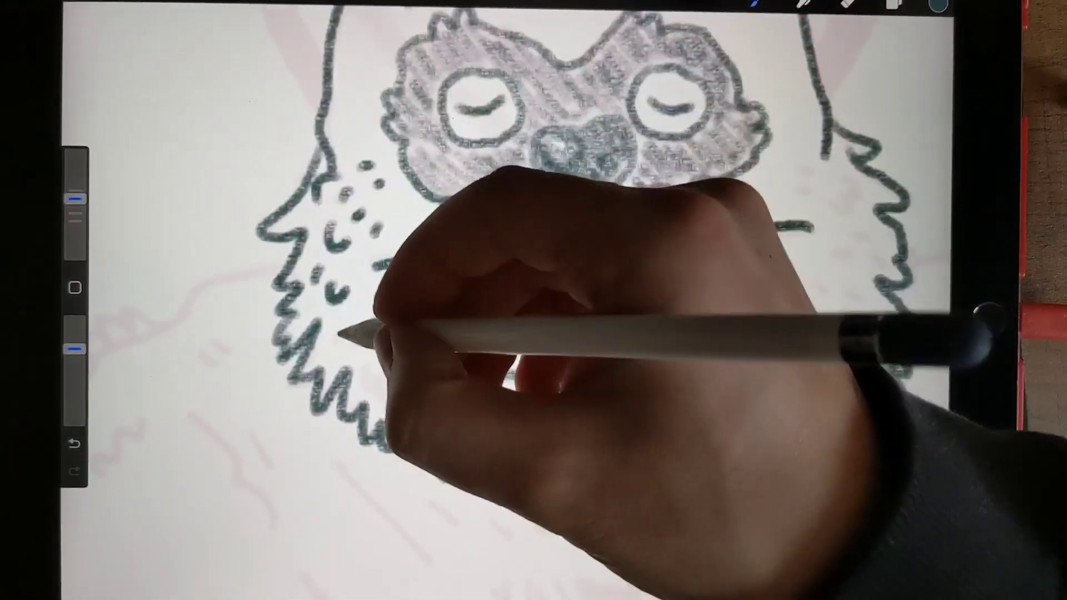
Dot fur texture on the lower left cheek and along the chin beard.
click(337, 334)
click(355, 341)
click(392, 341)
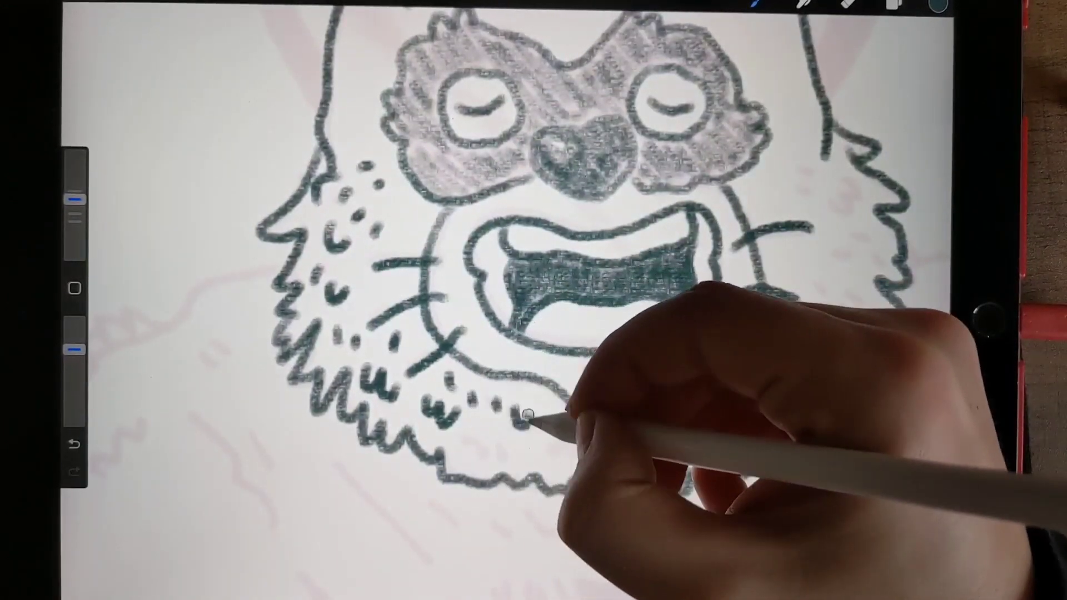
click(501, 454)
click(553, 452)
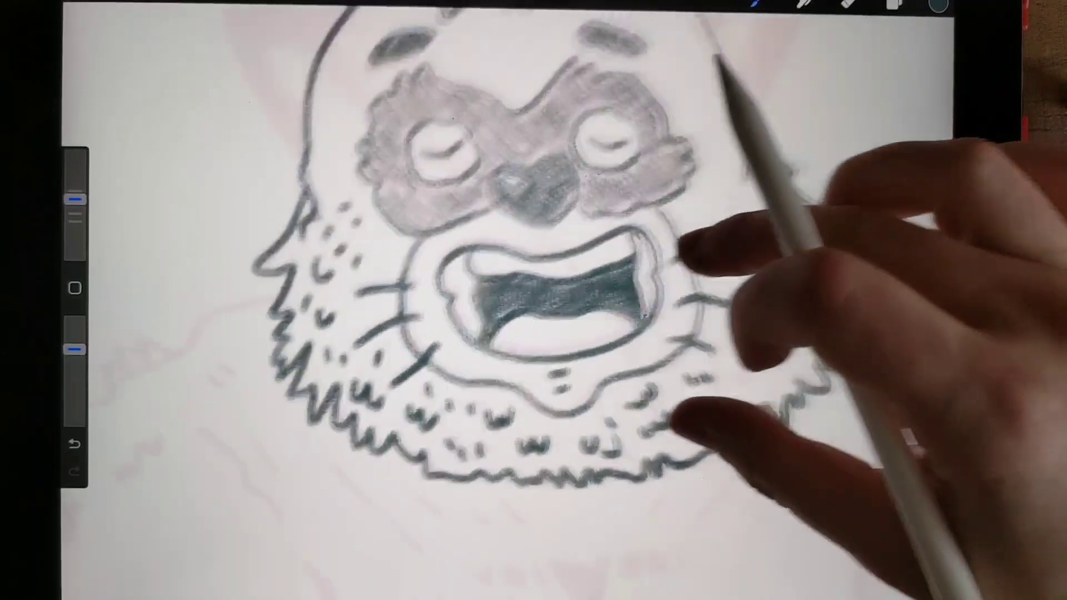
Speckle the right cheek with fur dots and small w-shaped marks.
drag(813, 417, 483, 462)
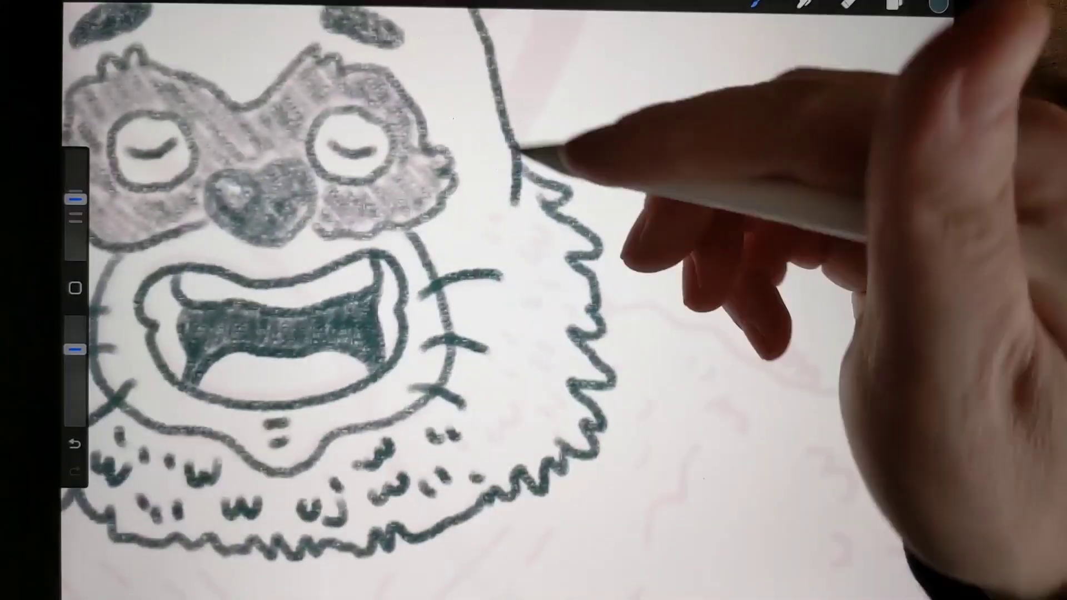
click(492, 218)
drag(520, 237, 547, 243)
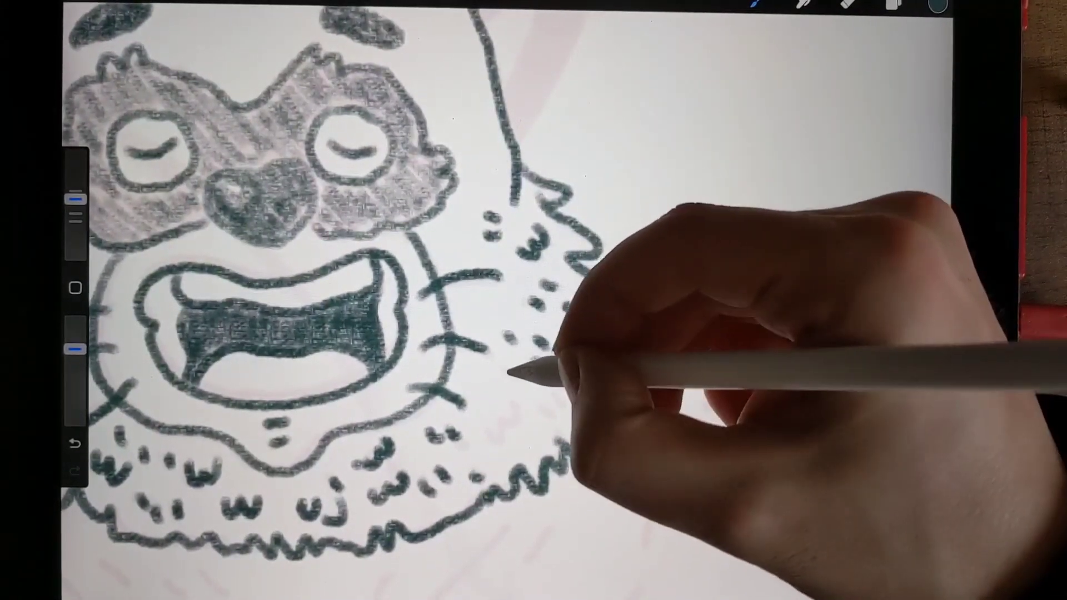
click(513, 372)
click(540, 362)
click(546, 408)
drag(510, 417, 487, 431)
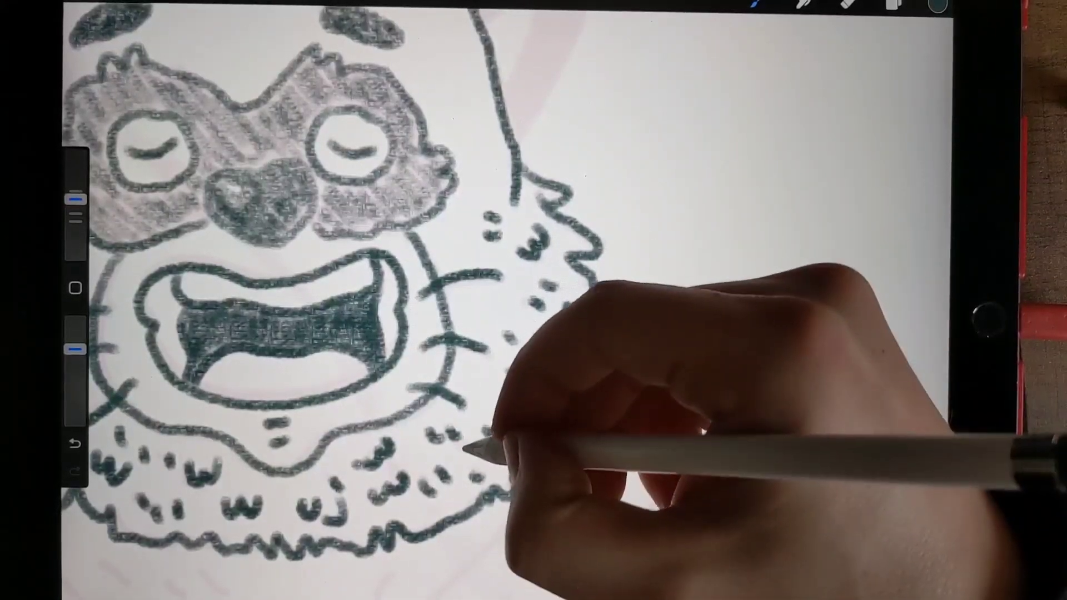
drag(584, 275, 594, 459)
scroll(533, 301, down, 5)
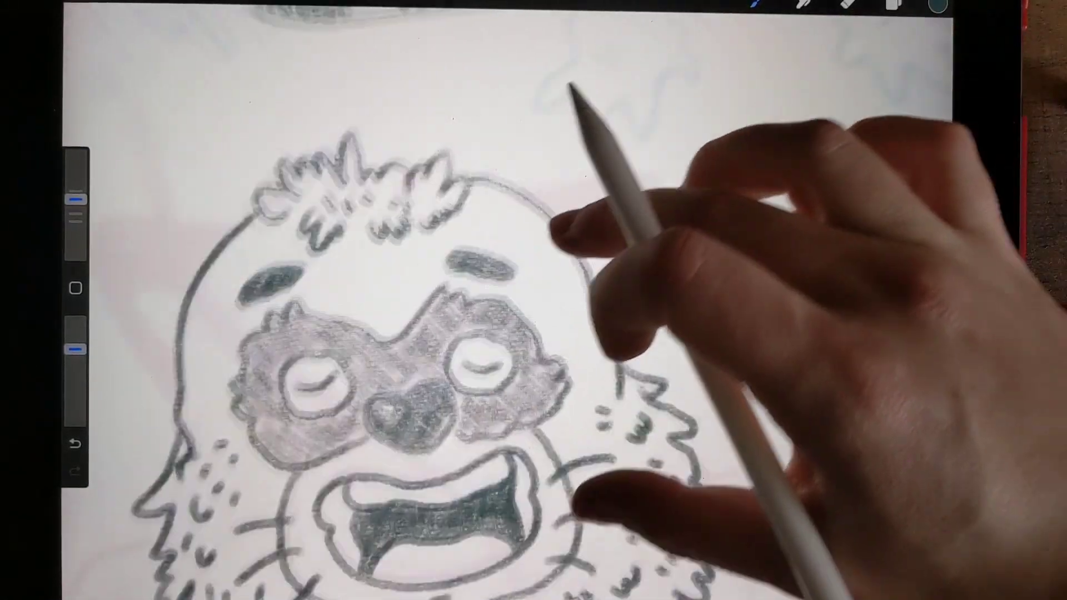
scroll(534, 300, up, 3)
Outline the pointed right and left raccoon ears.
drag(457, 242, 589, 353)
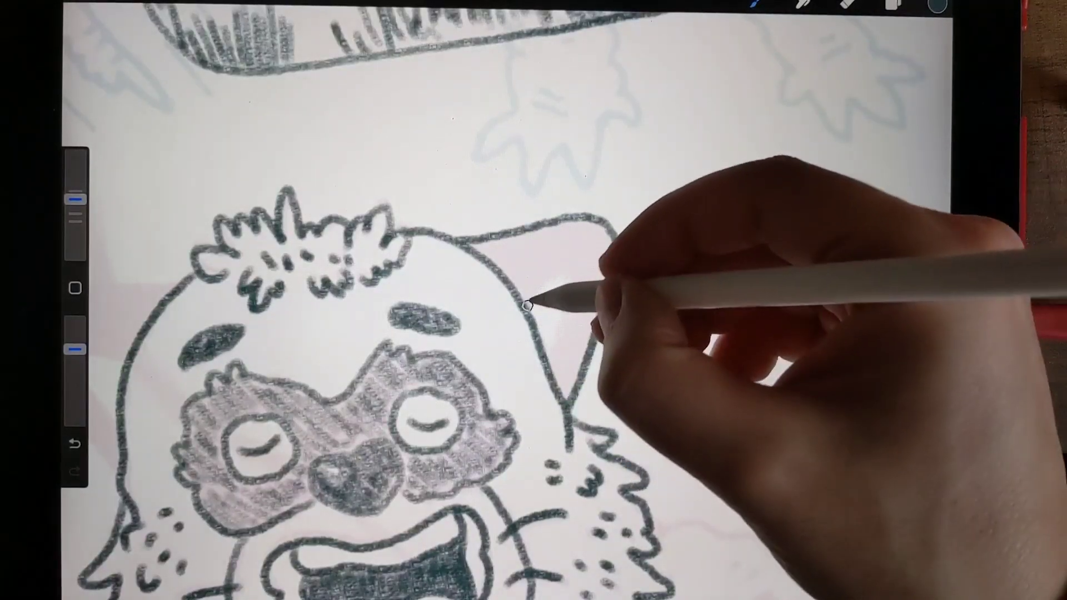
scroll(458, 275, down, 5)
scroll(459, 276, down, 3)
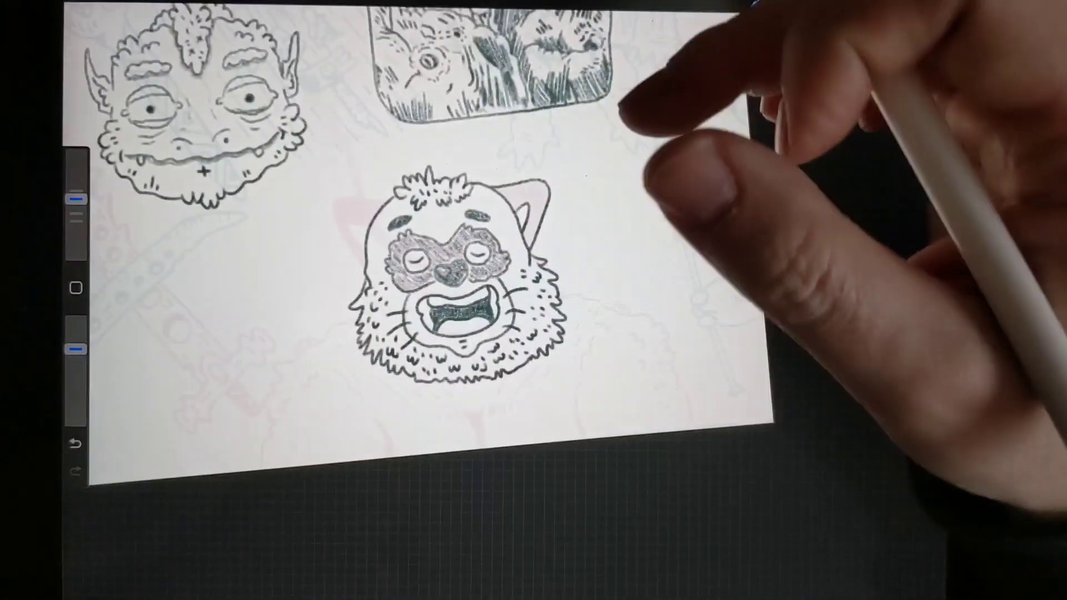
scroll(459, 283, up, 3)
scroll(459, 284, up, 5)
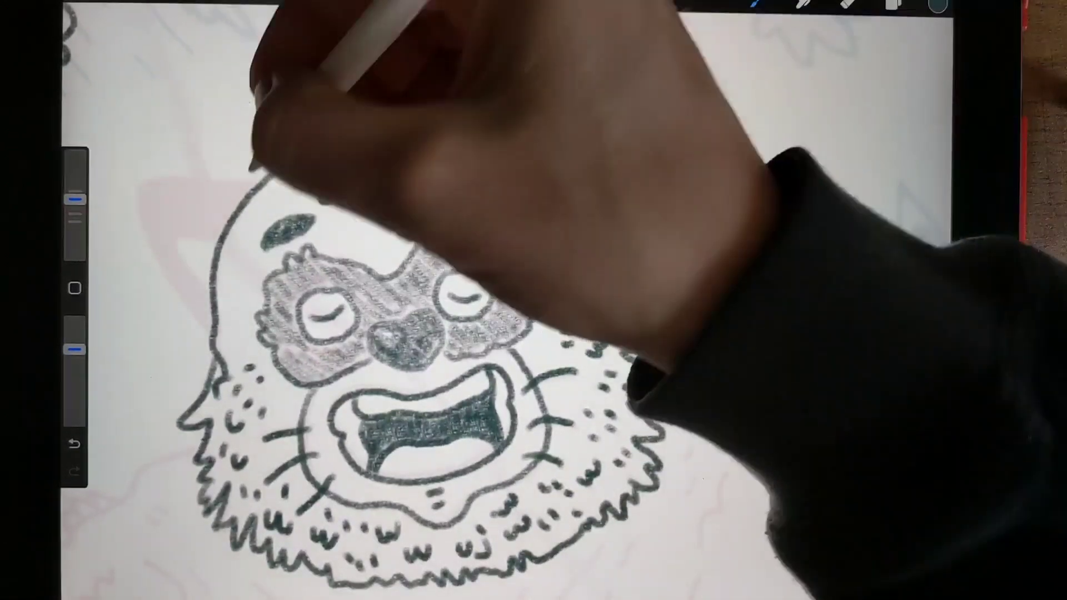
drag(209, 221, 172, 275)
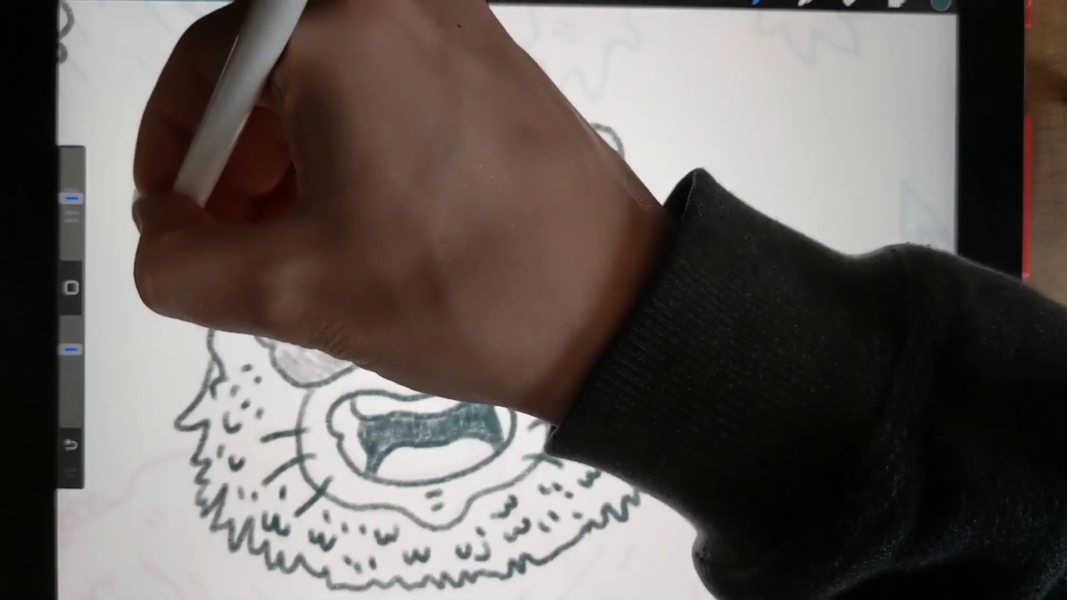
drag(213, 241, 177, 244)
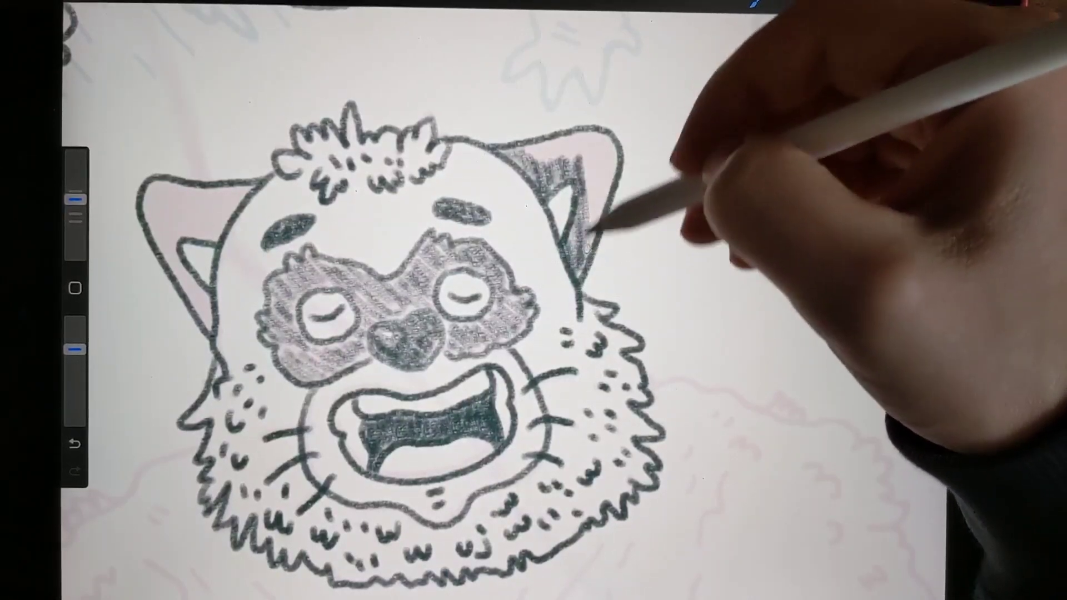
Hatch dark grey shading inside both ears, leaving the inner triangles pale.
drag(607, 149, 533, 150)
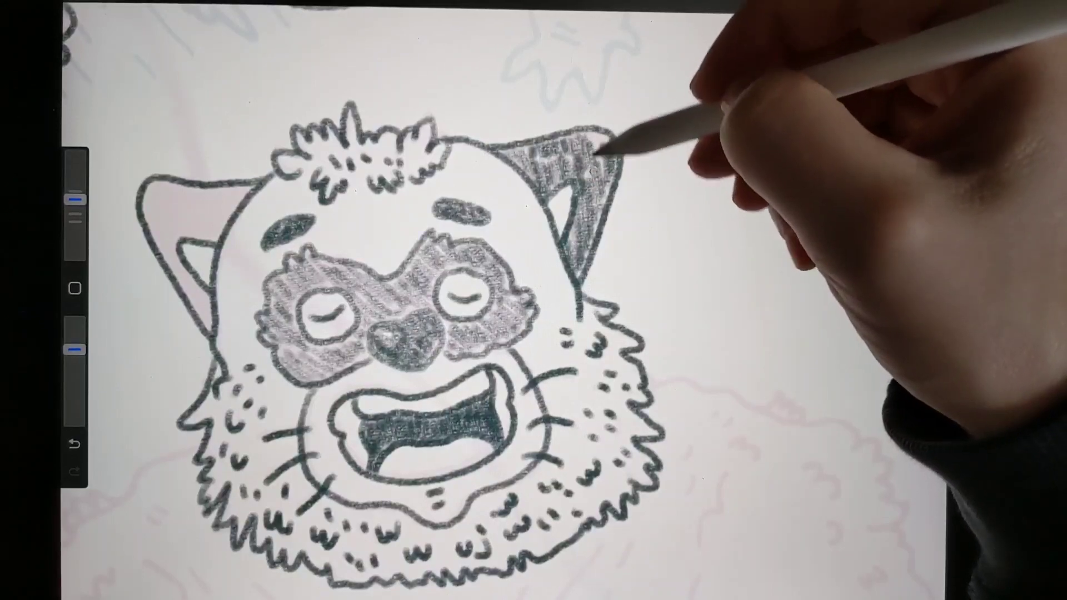
scroll(584, 251, up, 5)
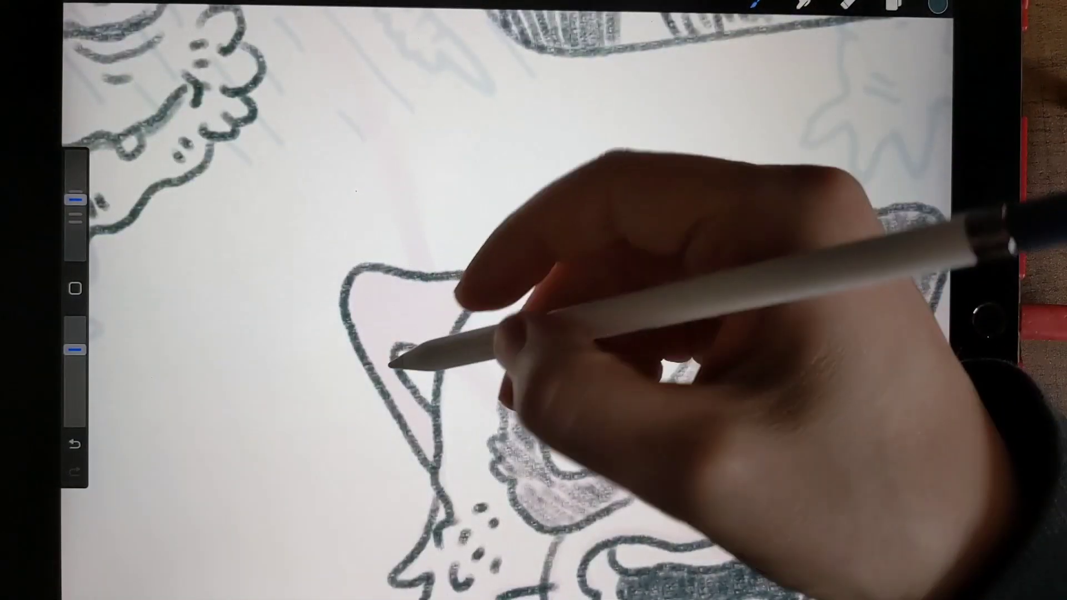
mouse_move(392, 382)
mouse_down()
mouse_move(417, 389)
mouse_move(440, 436)
mouse_move(381, 298)
mouse_move(373, 355)
mouse_move(390, 312)
mouse_up()
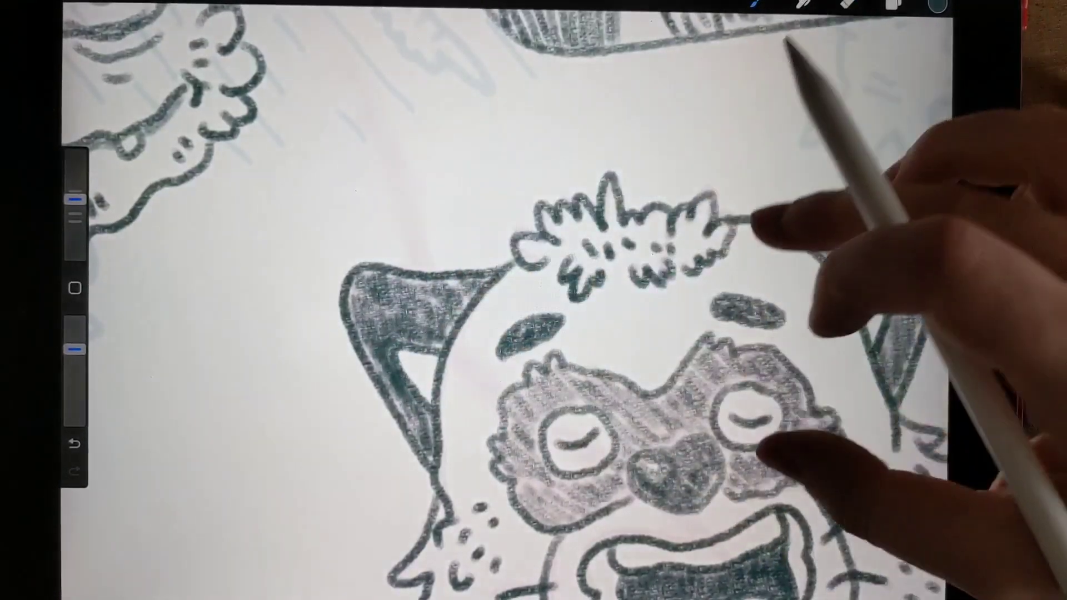
drag(740, 417, 406, 381)
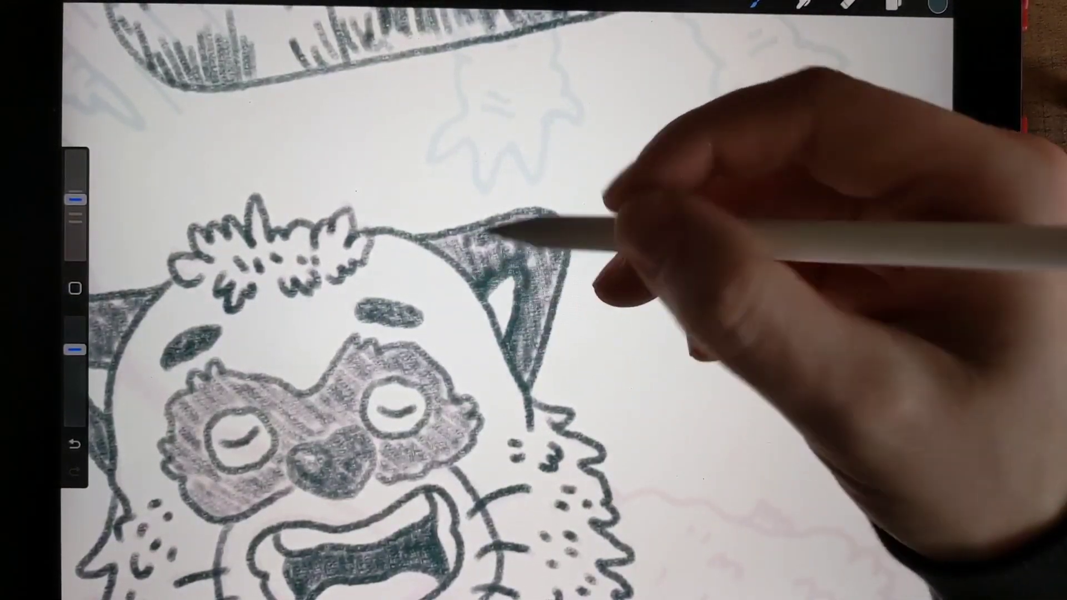
scroll(501, 276, down, 5)
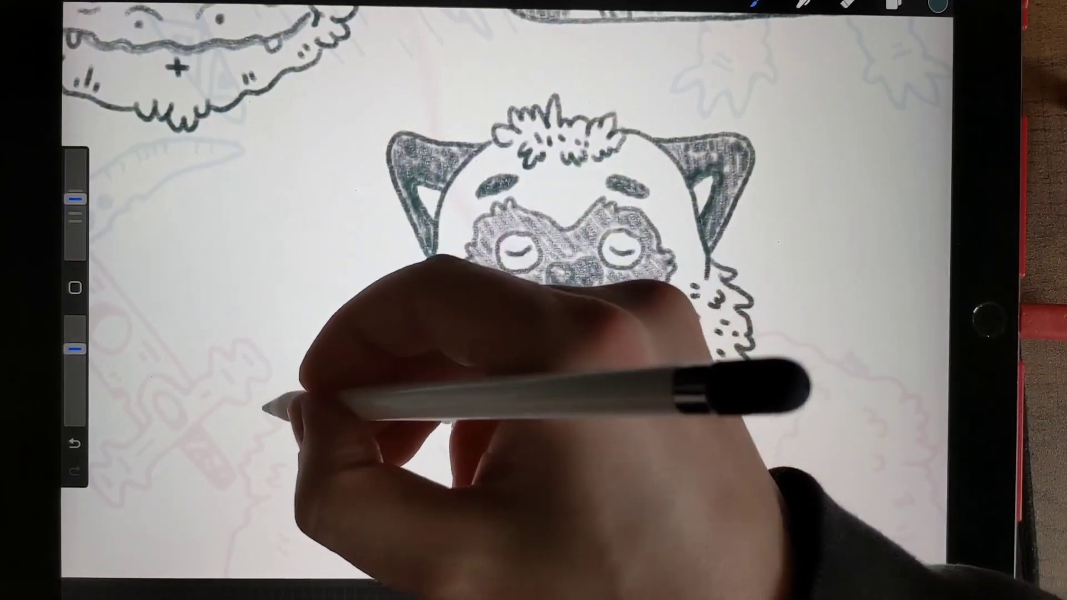
Draw the furry left shoulder, a curved arm line and the right shoulder outline.
drag(255, 440, 249, 461)
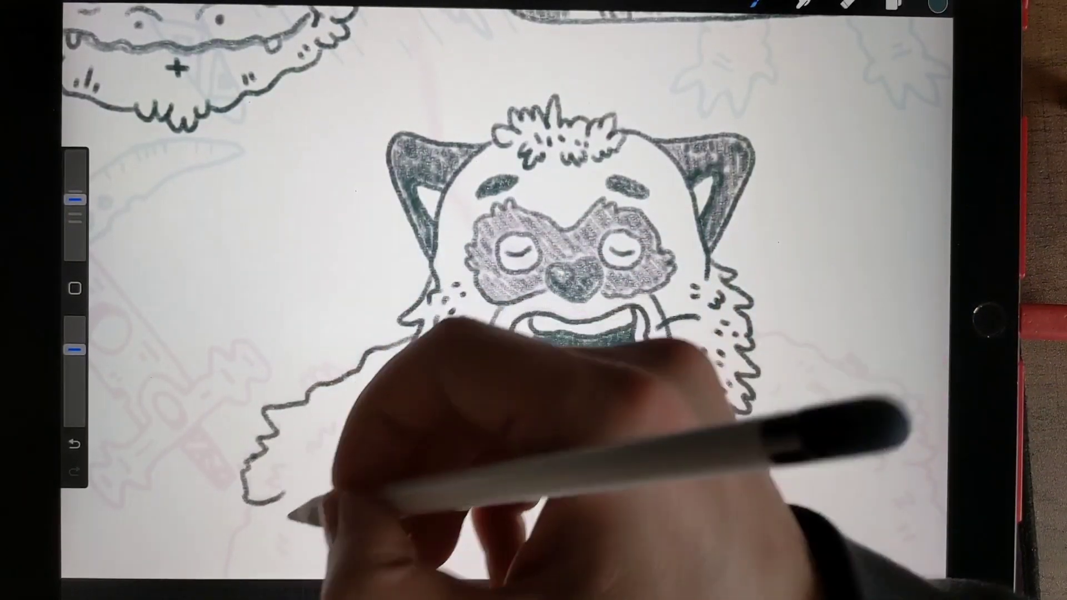
drag(249, 501, 230, 569)
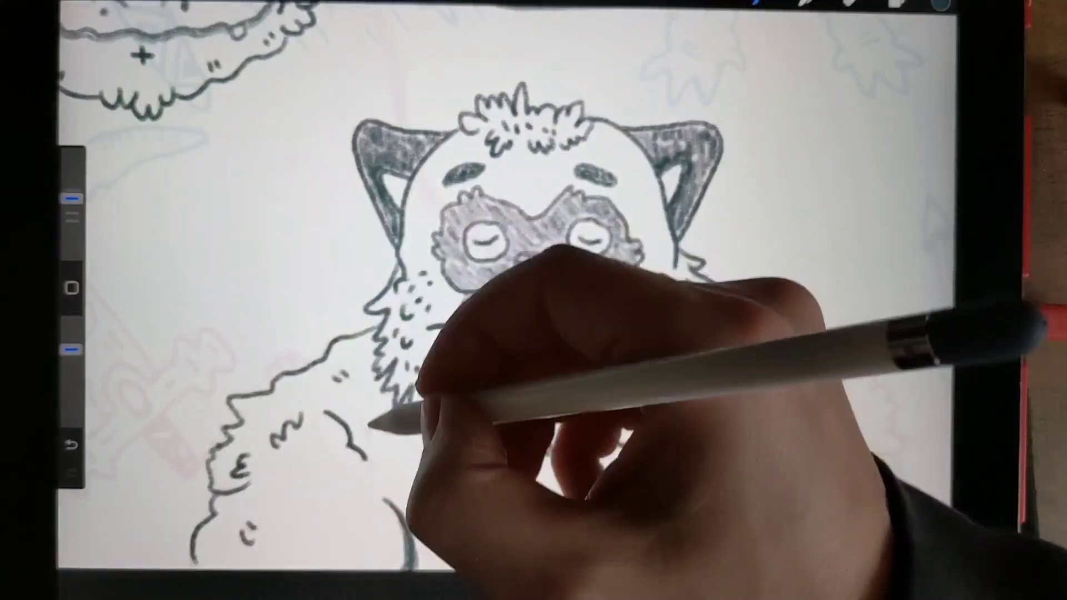
drag(542, 250, 218, 184)
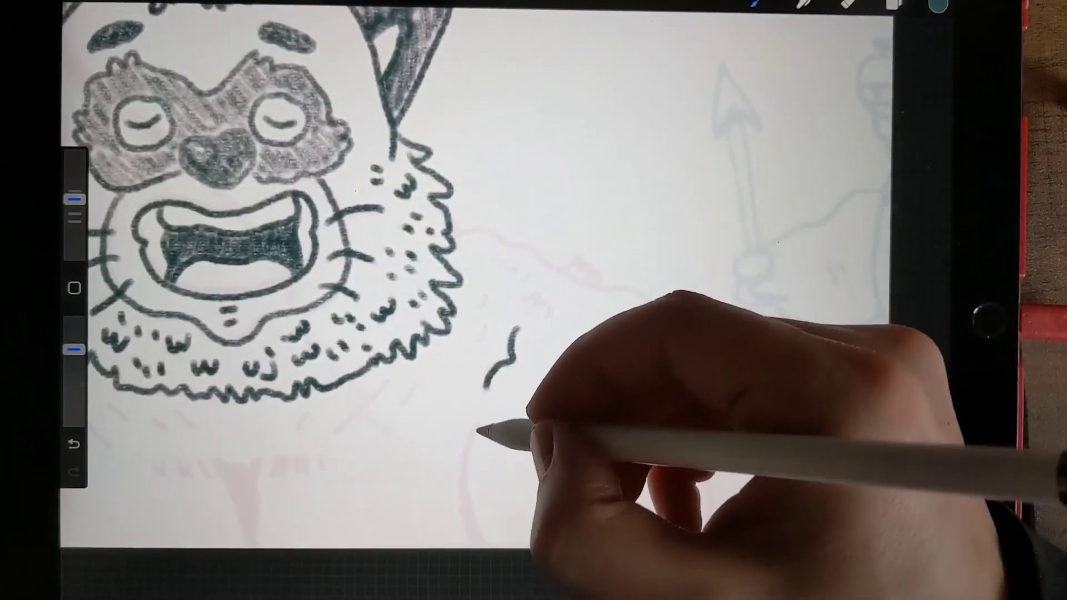
drag(467, 538, 472, 548)
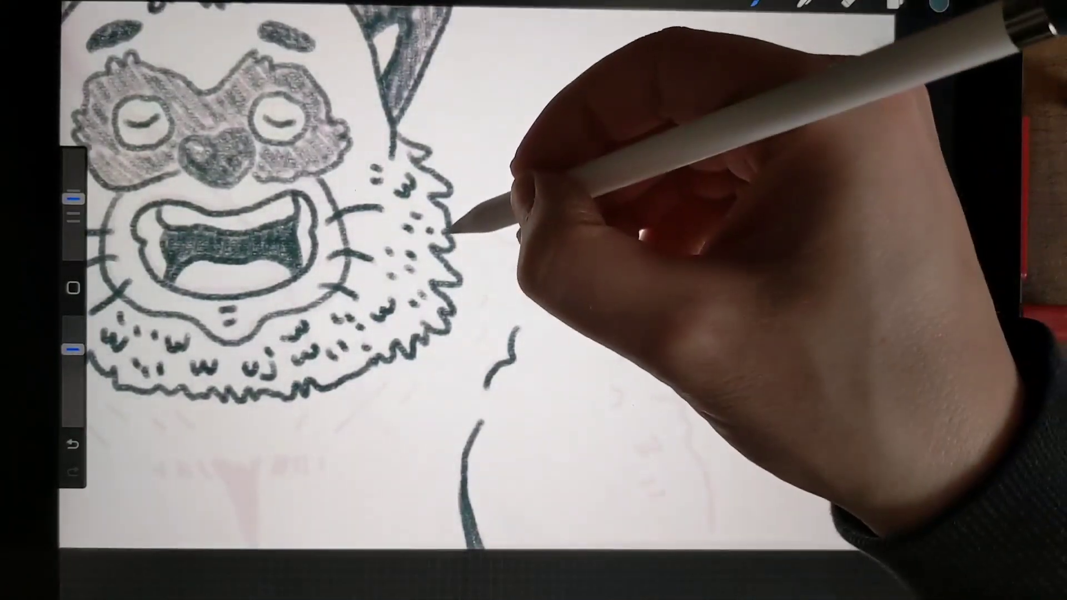
mouse_move(454, 235)
mouse_down()
mouse_move(499, 233)
mouse_move(624, 286)
mouse_move(646, 313)
mouse_up()
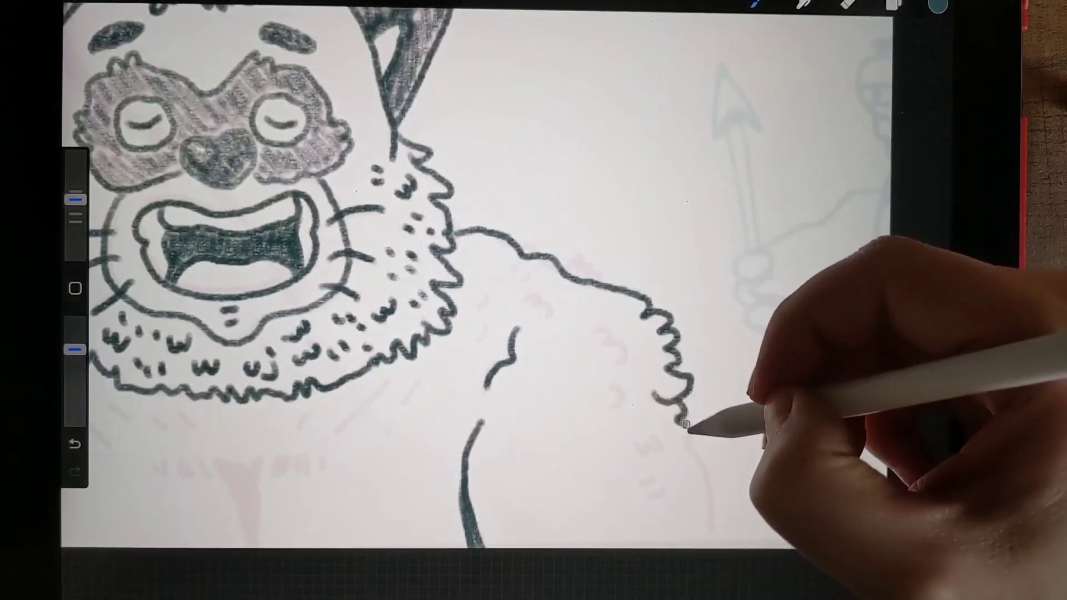
scroll(476, 276, down, 5)
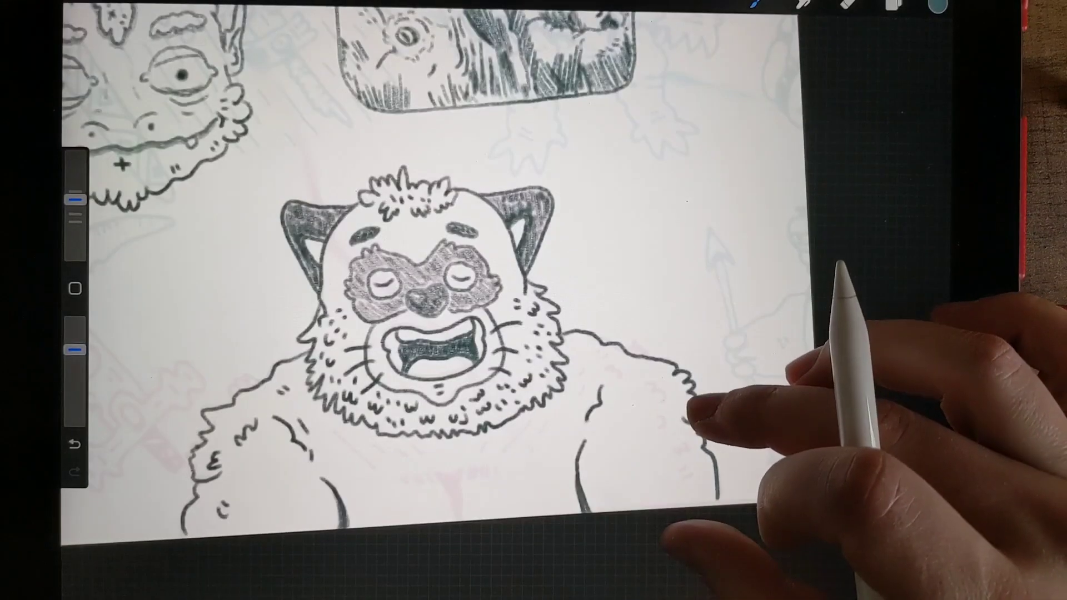
scroll(476, 276, up, 5)
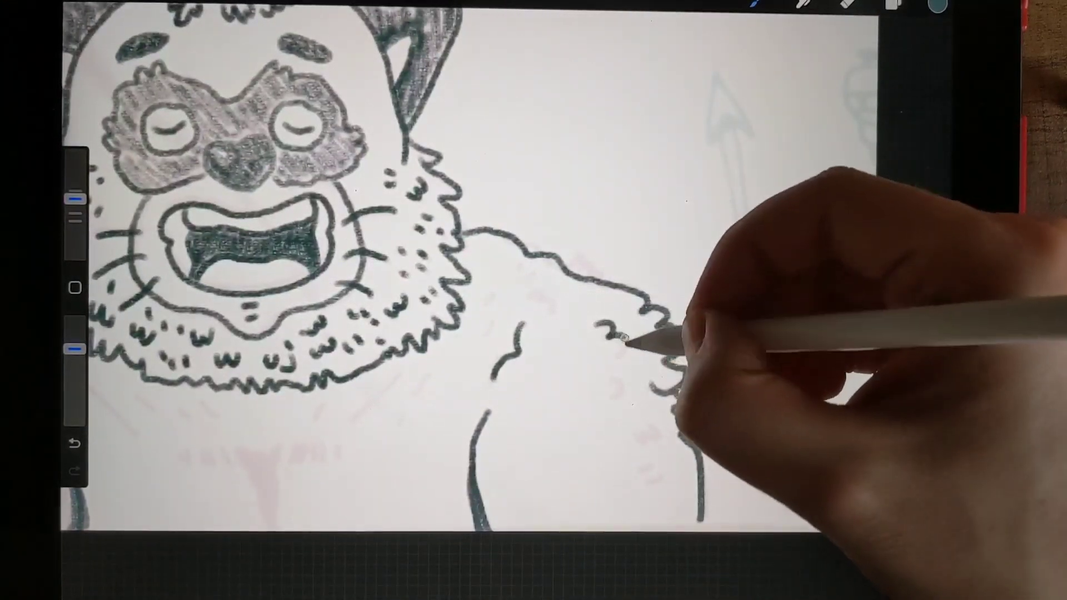
drag(627, 340, 620, 356)
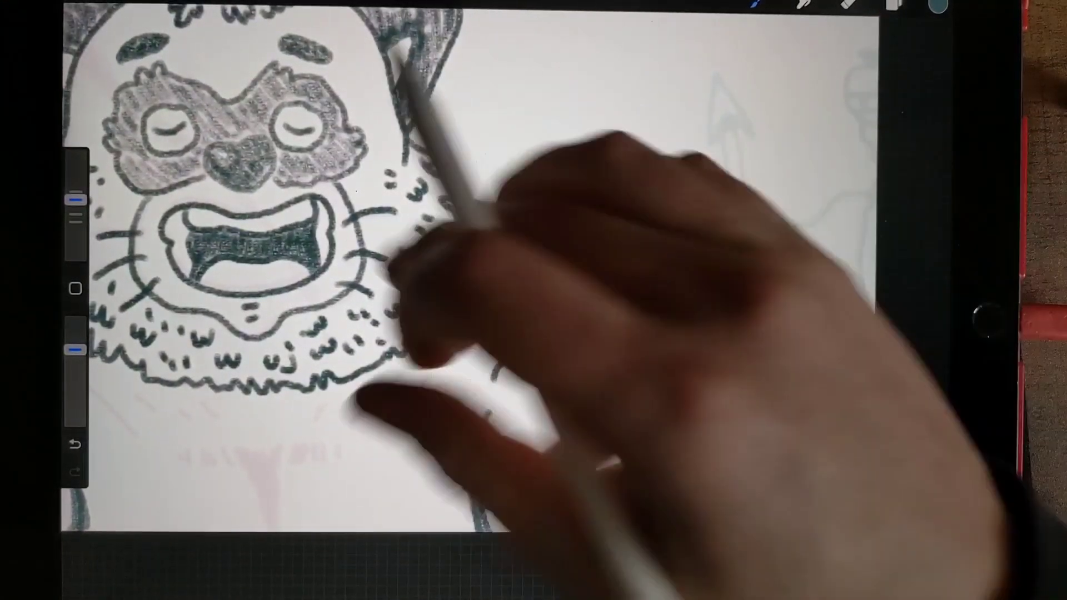
scroll(533, 276, left, 5)
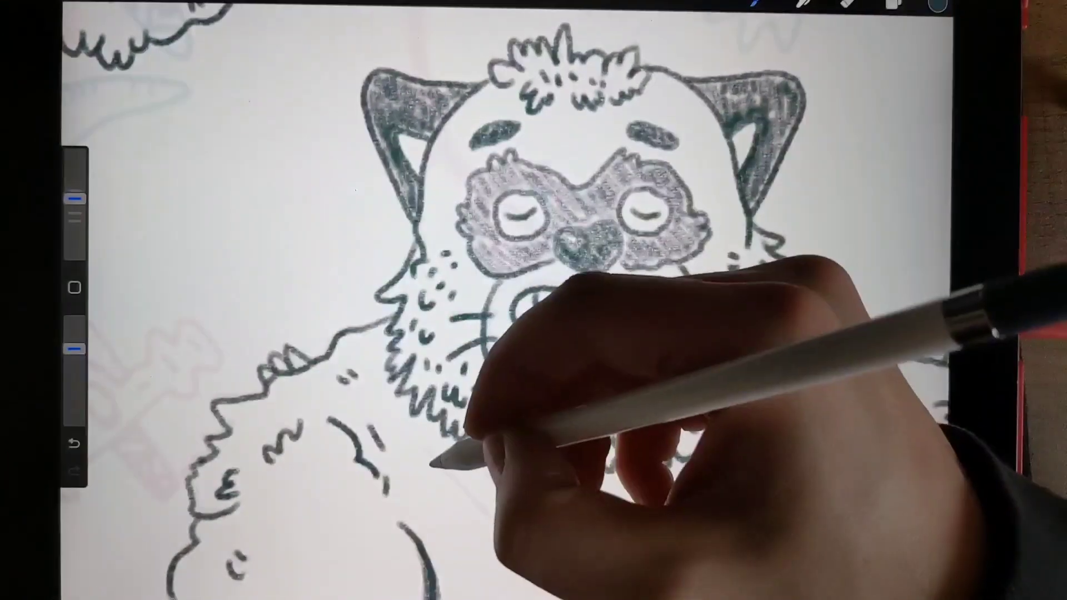
Add a diagonal chest line, short fur dashes and the fuzzy right arm outline.
mouse_move(441, 453)
mouse_down()
mouse_move(482, 492)
mouse_move(540, 495)
mouse_up()
drag(552, 488, 566, 496)
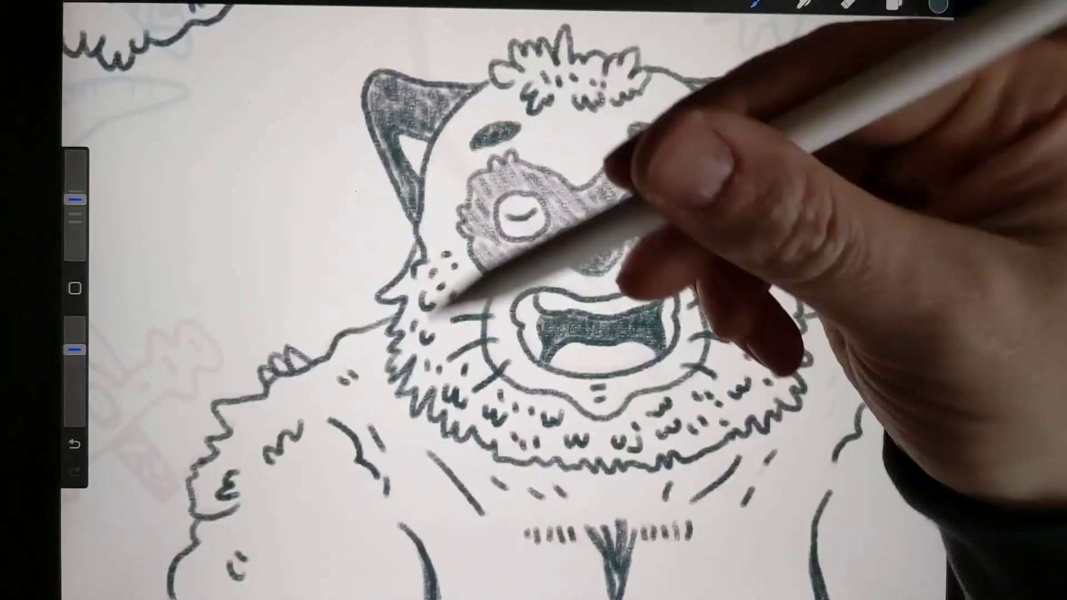
scroll(533, 300, down, 3)
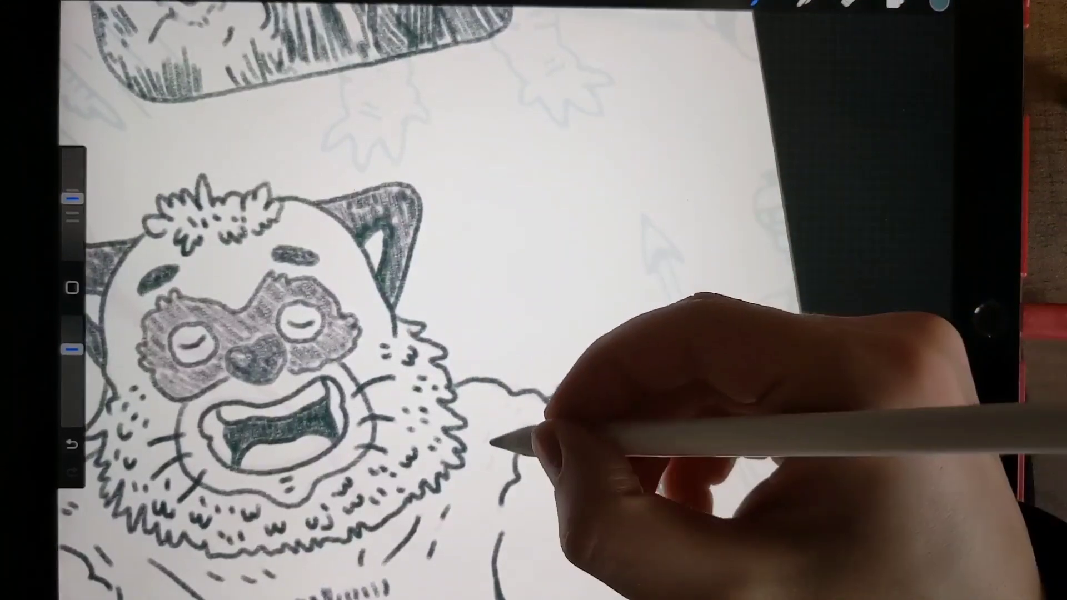
drag(487, 432, 490, 440)
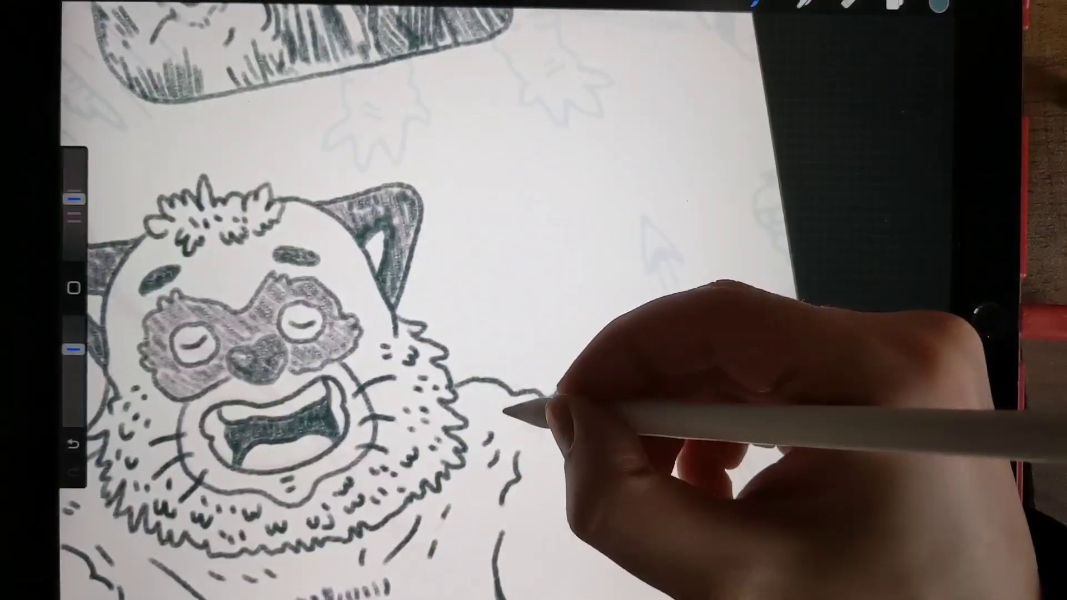
mouse_move(519, 387)
mouse_down()
mouse_move(617, 417)
mouse_move(668, 504)
mouse_up()
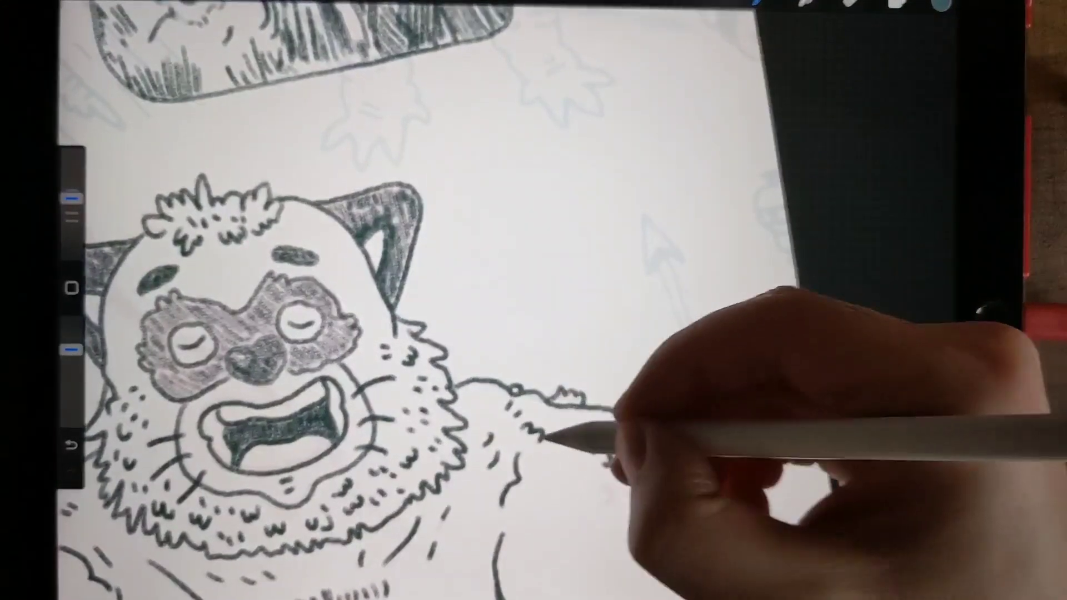
drag(596, 440, 610, 500)
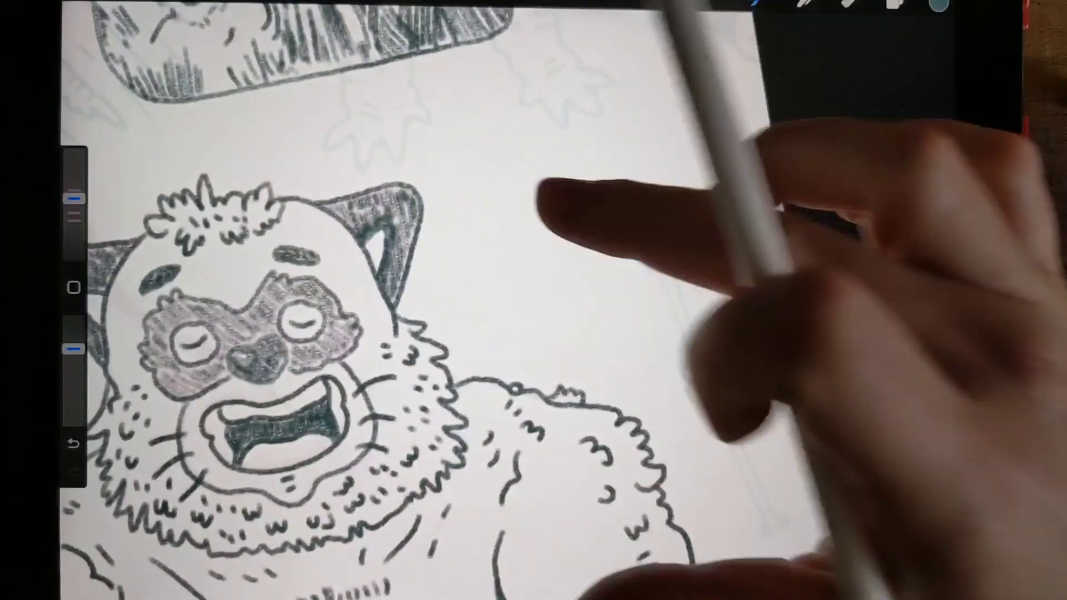
scroll(533, 300, down, 5)
scroll(534, 300, down, 3)
scroll(535, 301, down, 2)
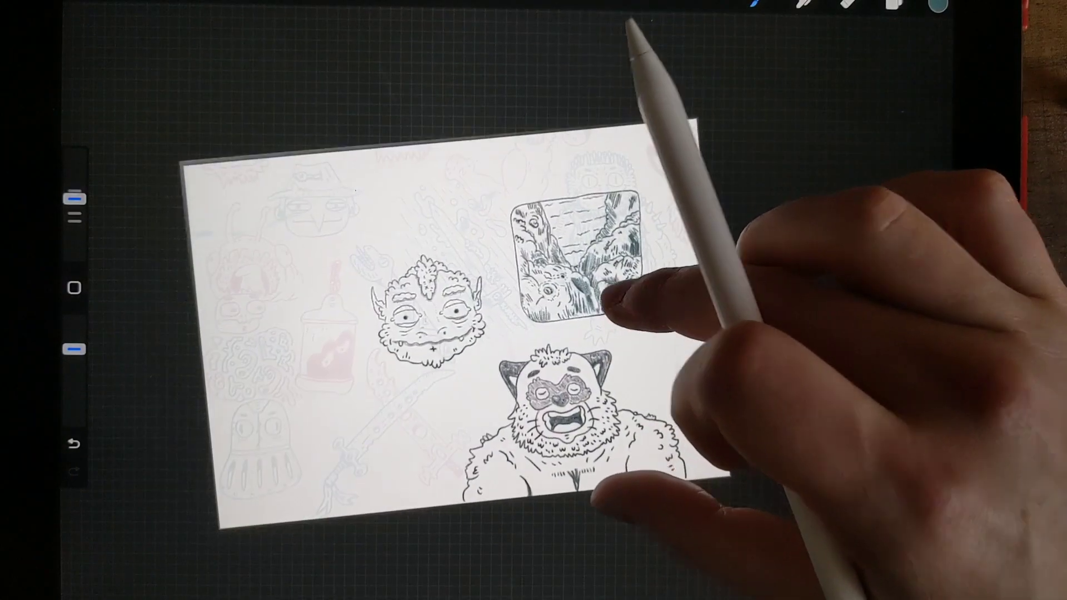
scroll(534, 300, up, 3)
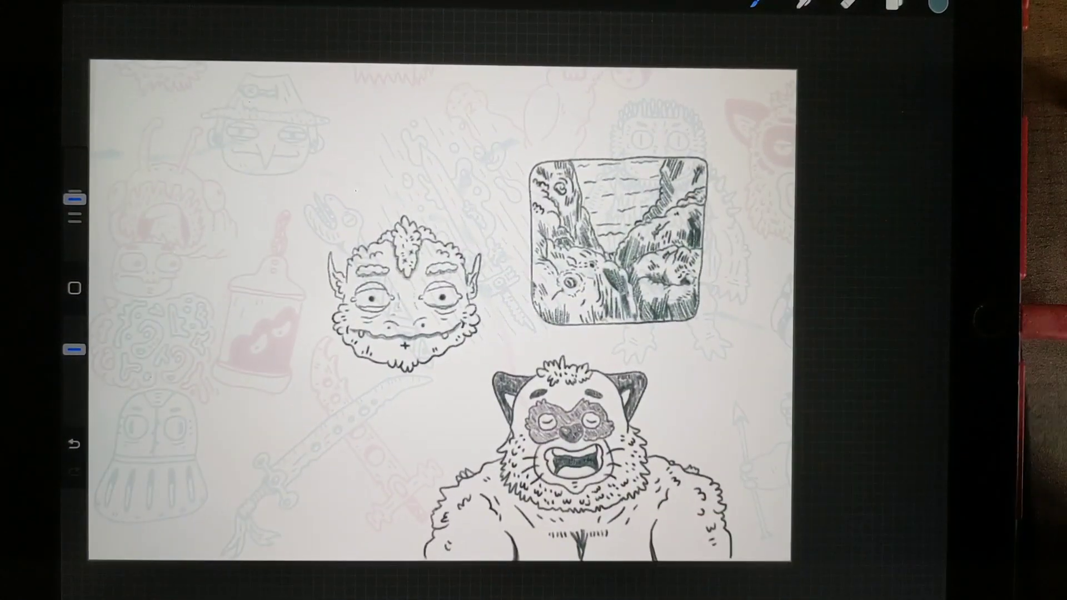
Turn off Layer 3's visibility to hide the faint doodle-sheet reference.
click(894, 4)
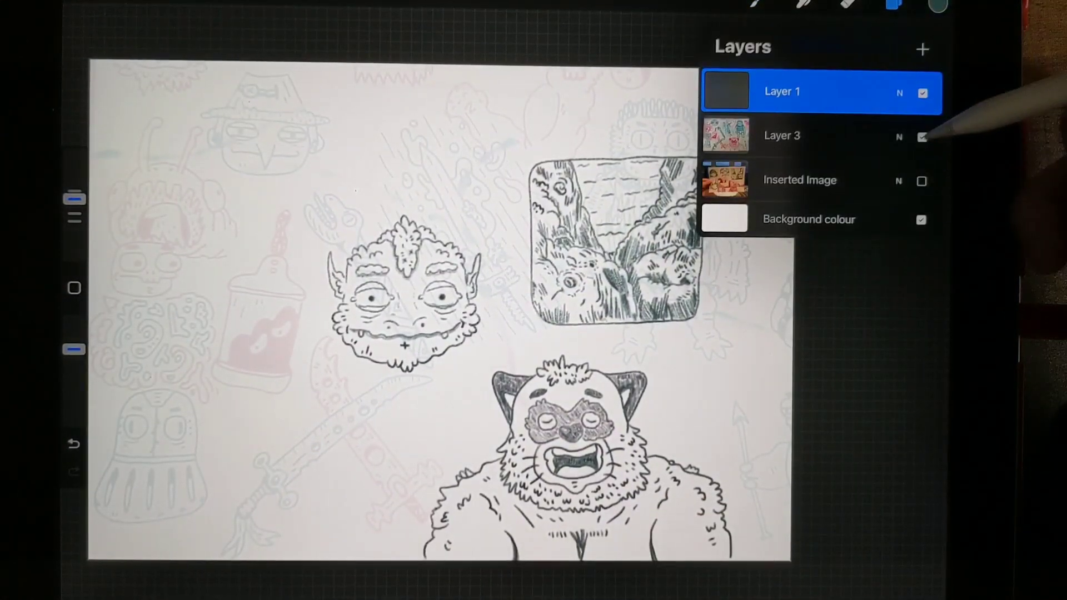
click(923, 136)
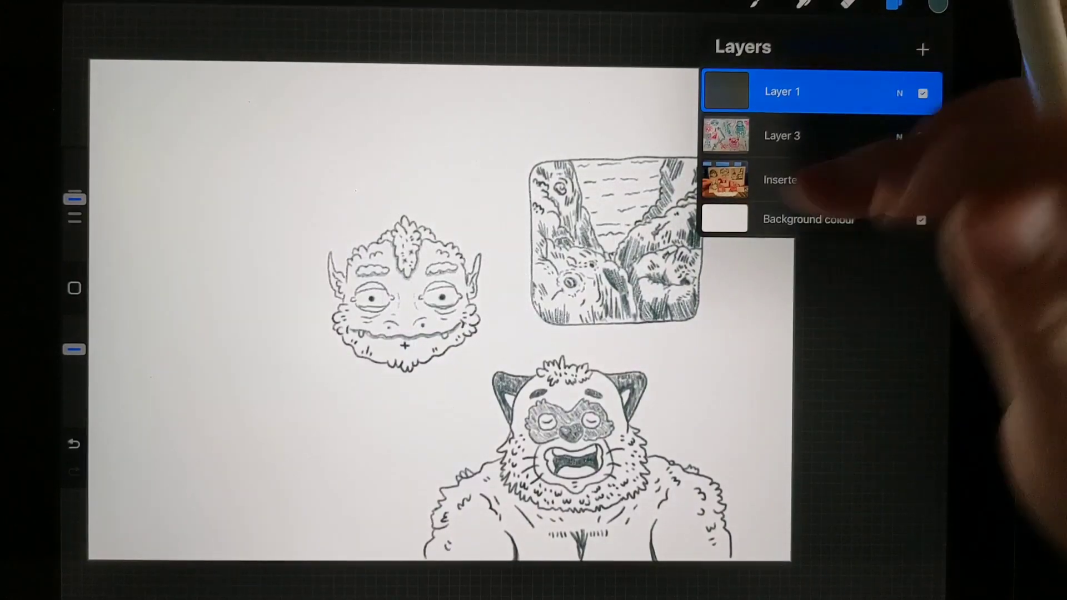
click(584, 300)
scroll(584, 334, up, 5)
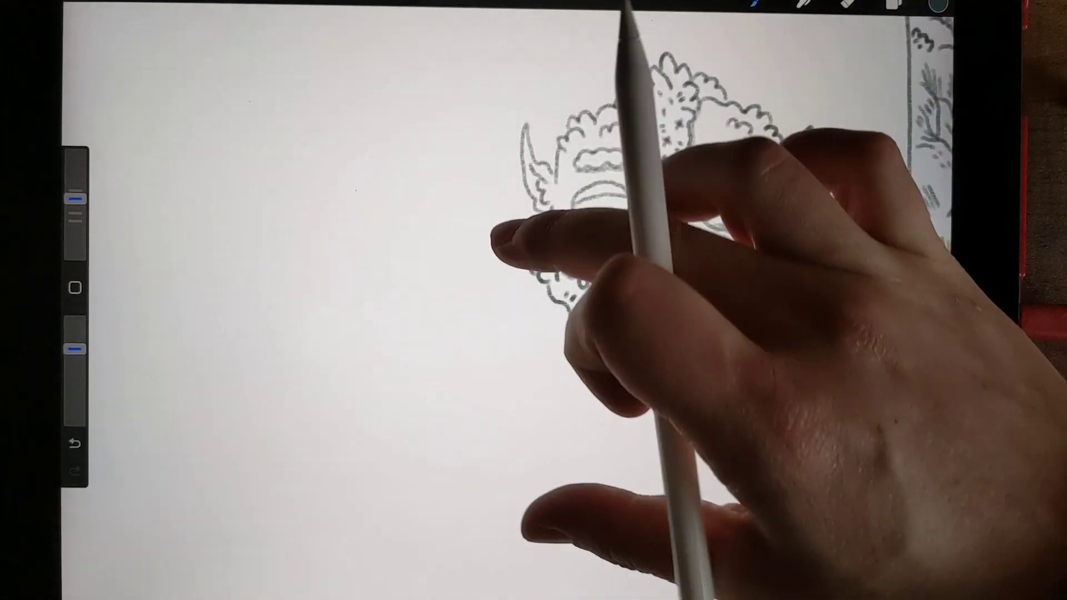
scroll(583, 300, down, 5)
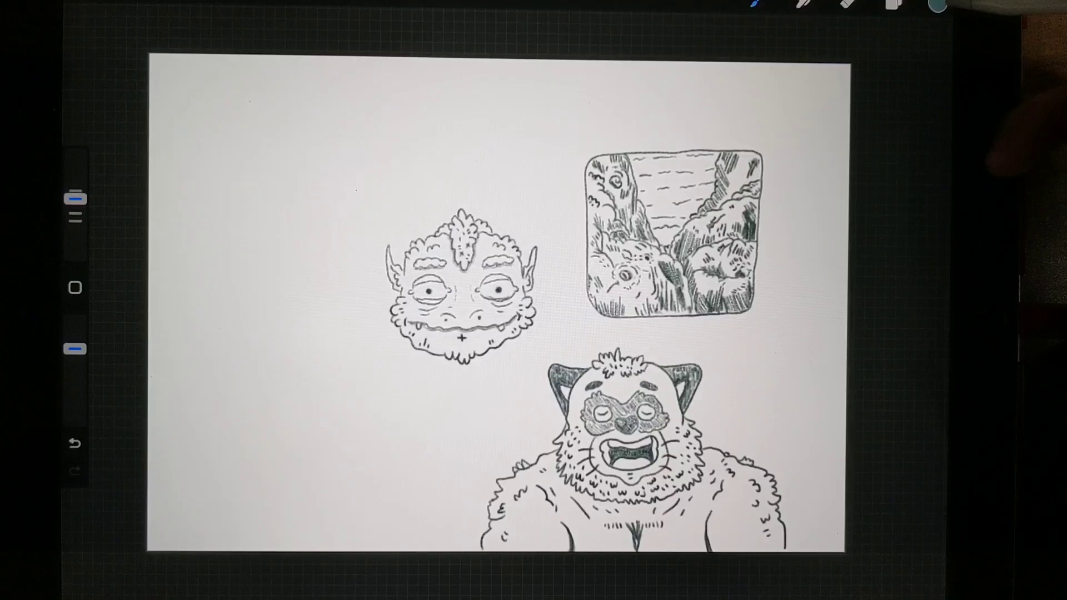
Pick a dark teal green on the colour wheel as the brush colour.
click(937, 6)
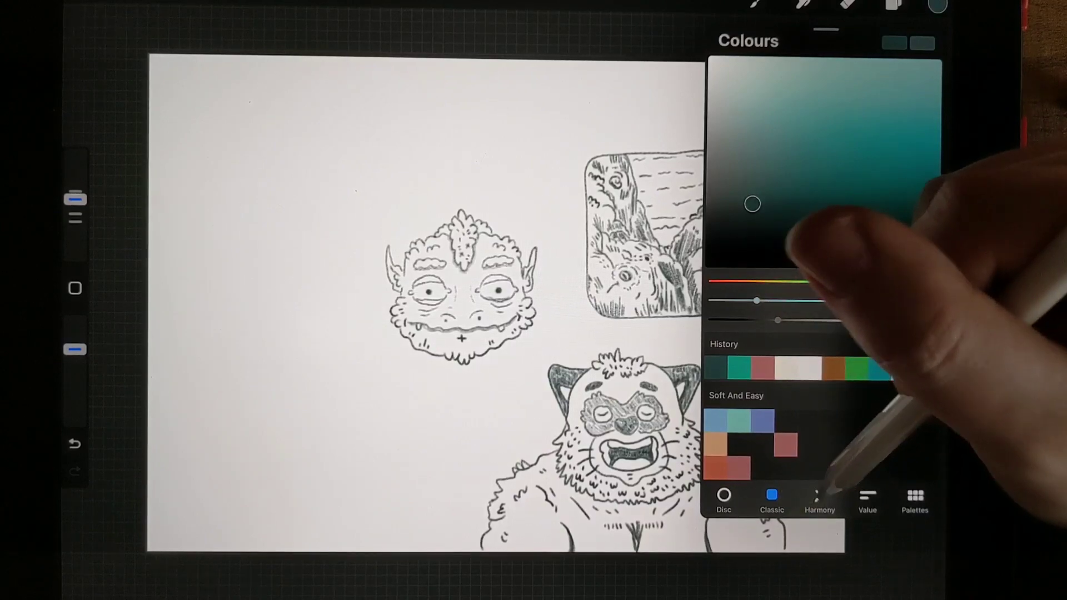
click(820, 498)
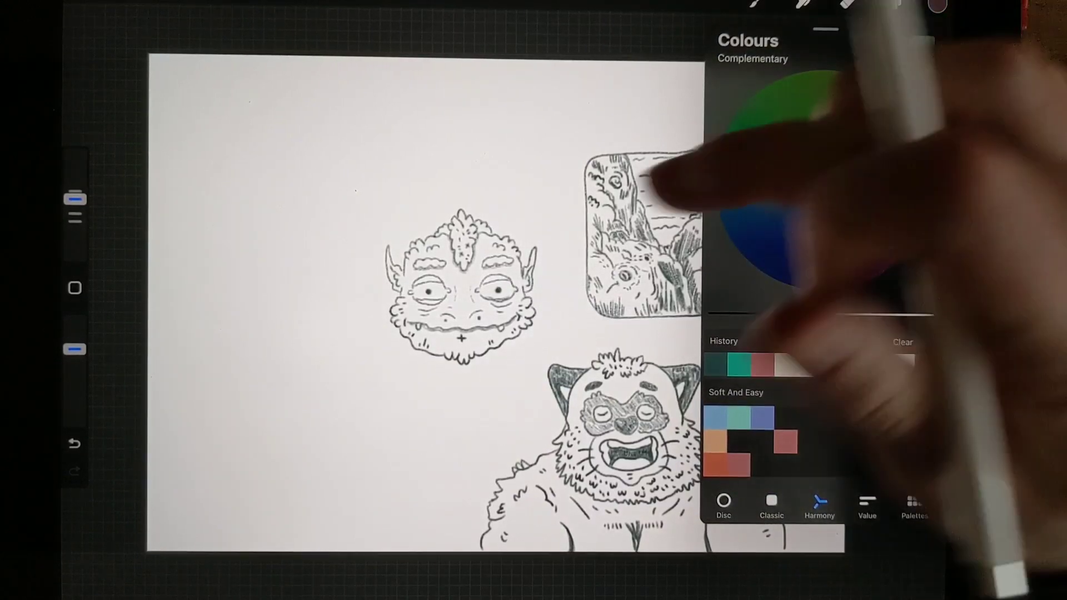
click(667, 192)
scroll(467, 292, up, 5)
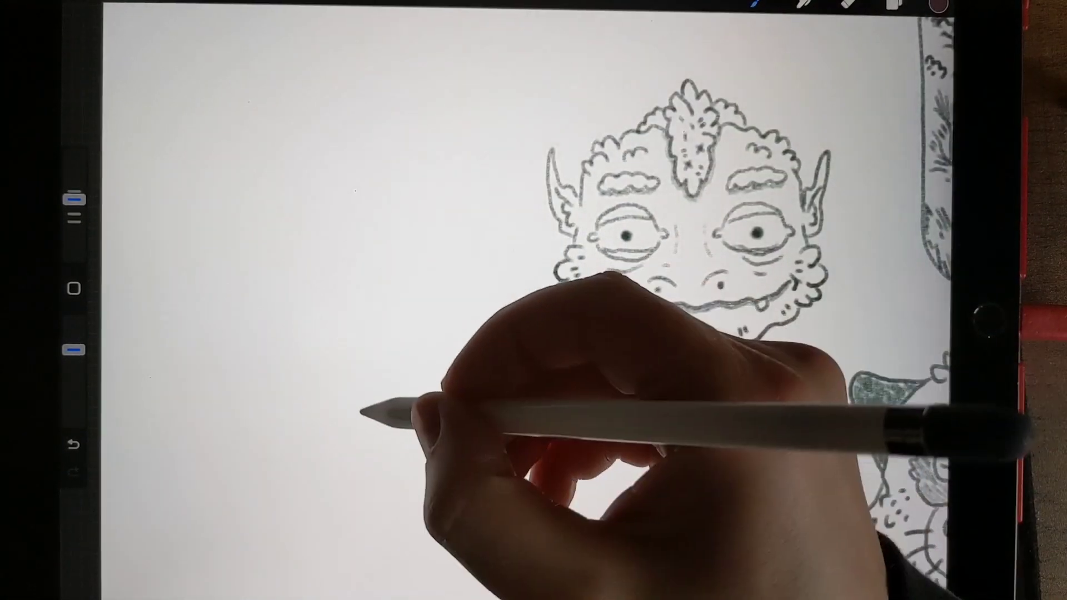
Draw short wavy test strokes in the blank area left of the goblin head, then recheck the colour.
drag(356, 404, 384, 465)
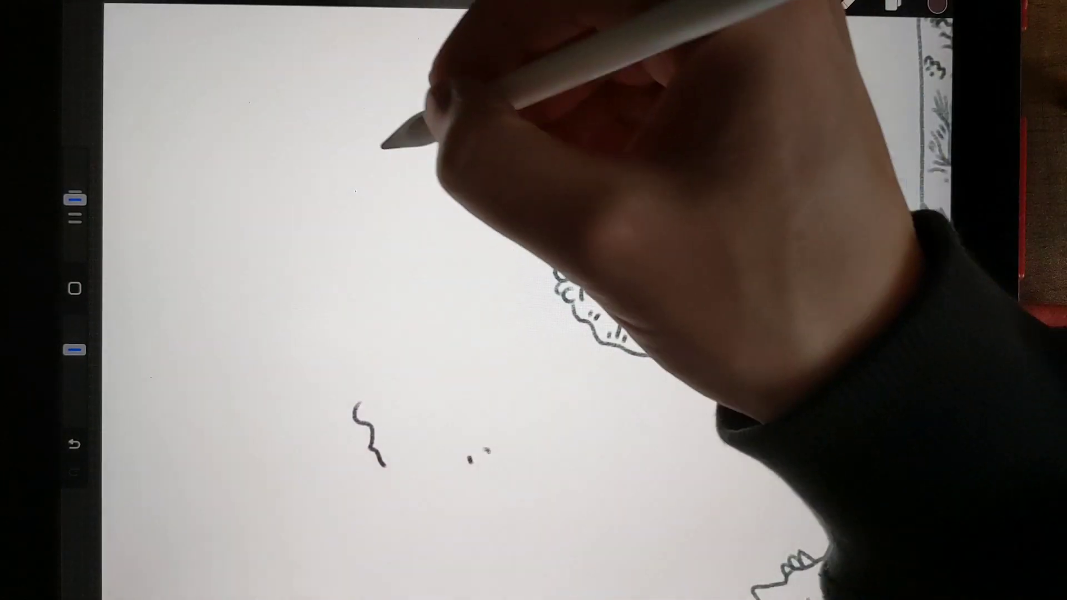
drag(399, 128, 373, 173)
scroll(534, 300, down, 3)
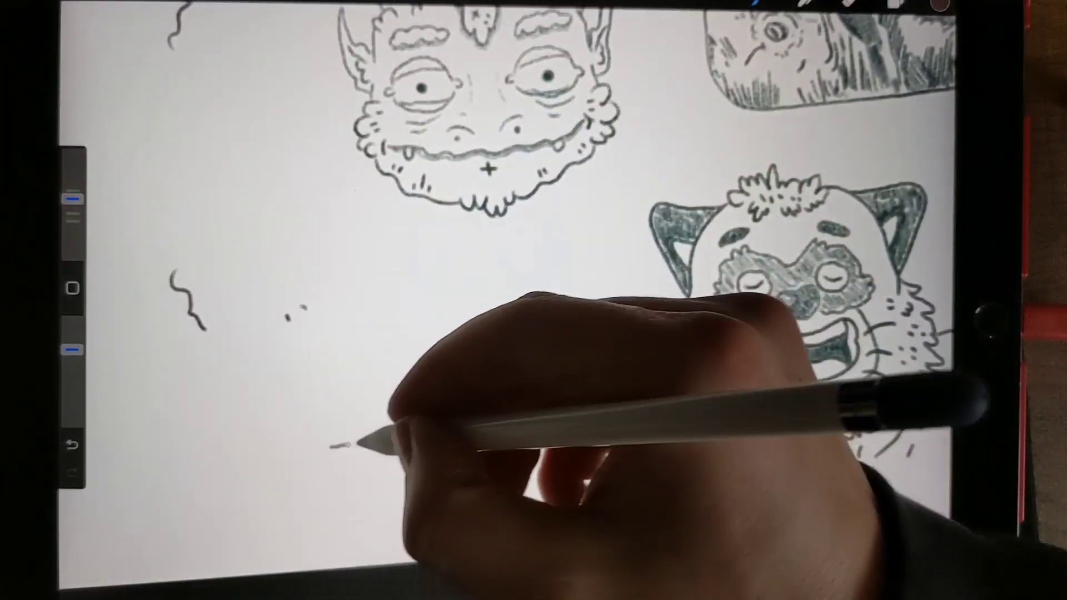
drag(330, 447, 434, 411)
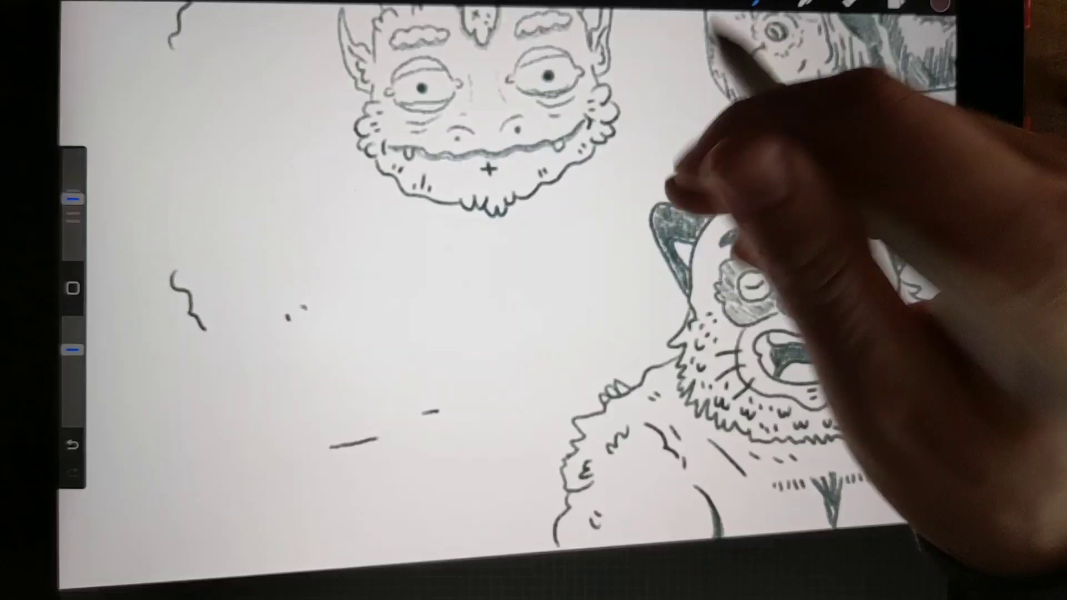
scroll(534, 300, down, 3)
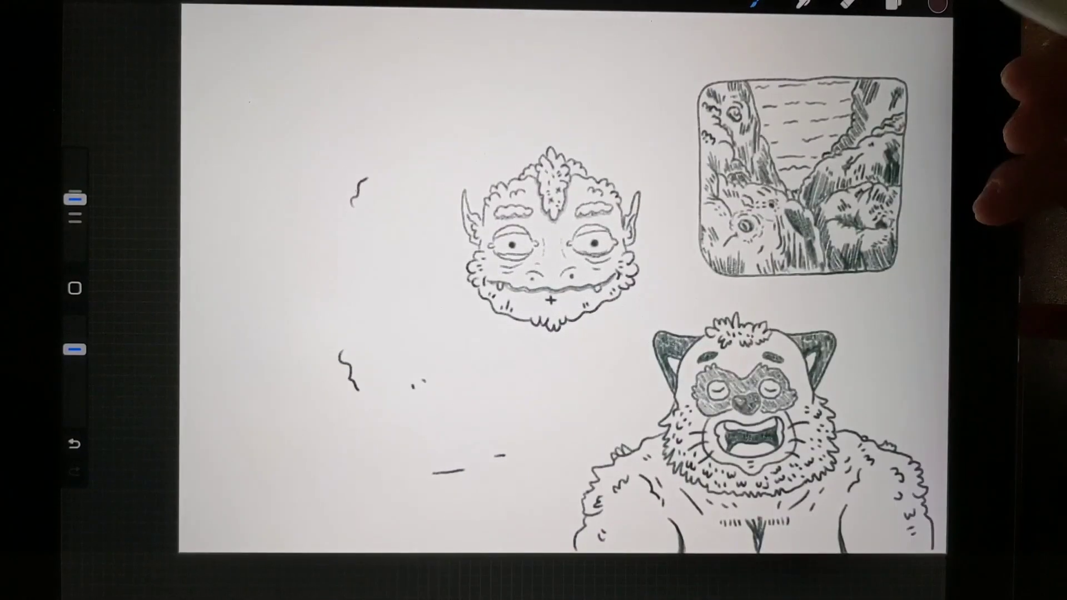
click(939, 5)
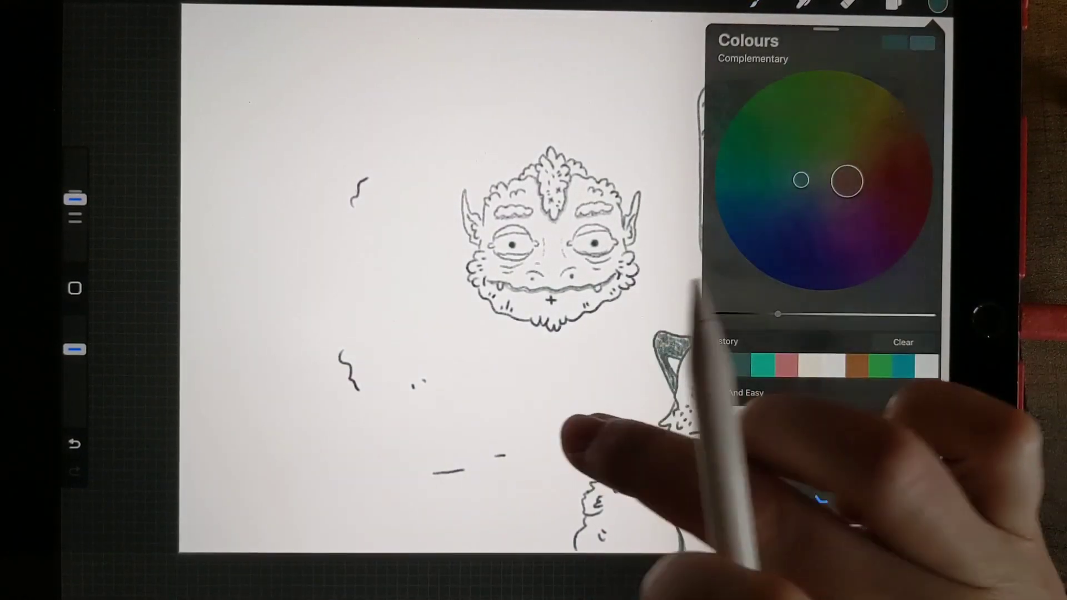
click(691, 286)
scroll(534, 301, up, 3)
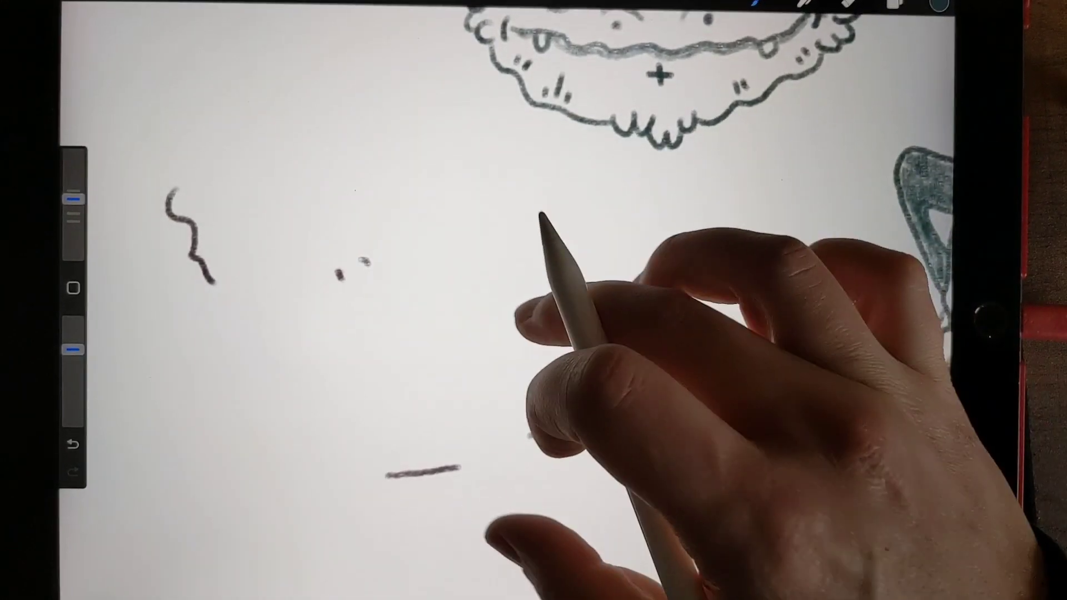
scroll(534, 300, up, 3)
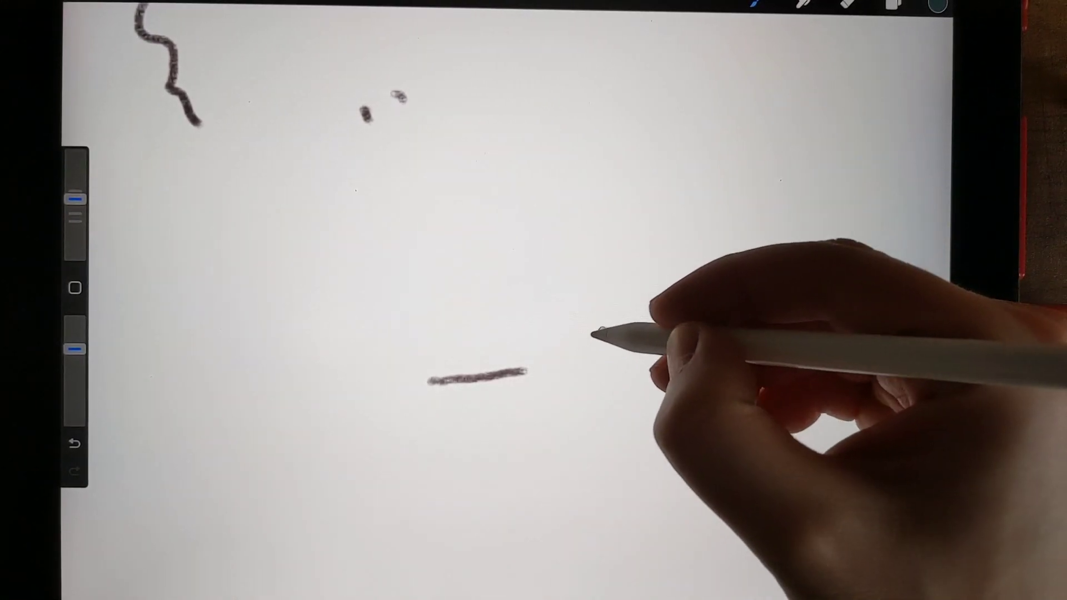
Draw the fist's top and lower curves and the arm's upper edge.
drag(525, 396, 650, 328)
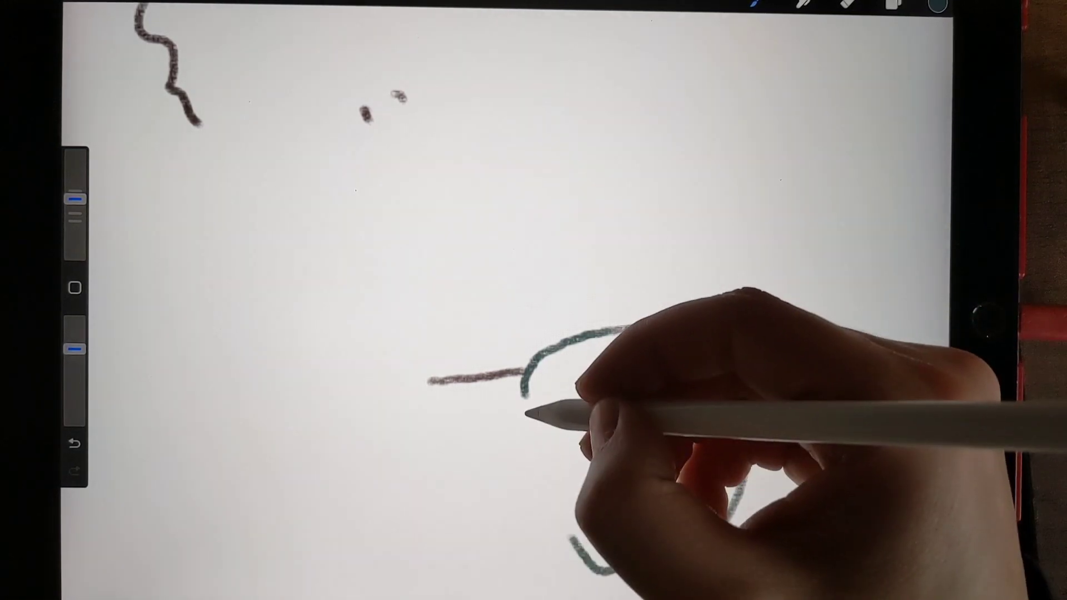
drag(529, 421, 557, 502)
drag(553, 458, 565, 482)
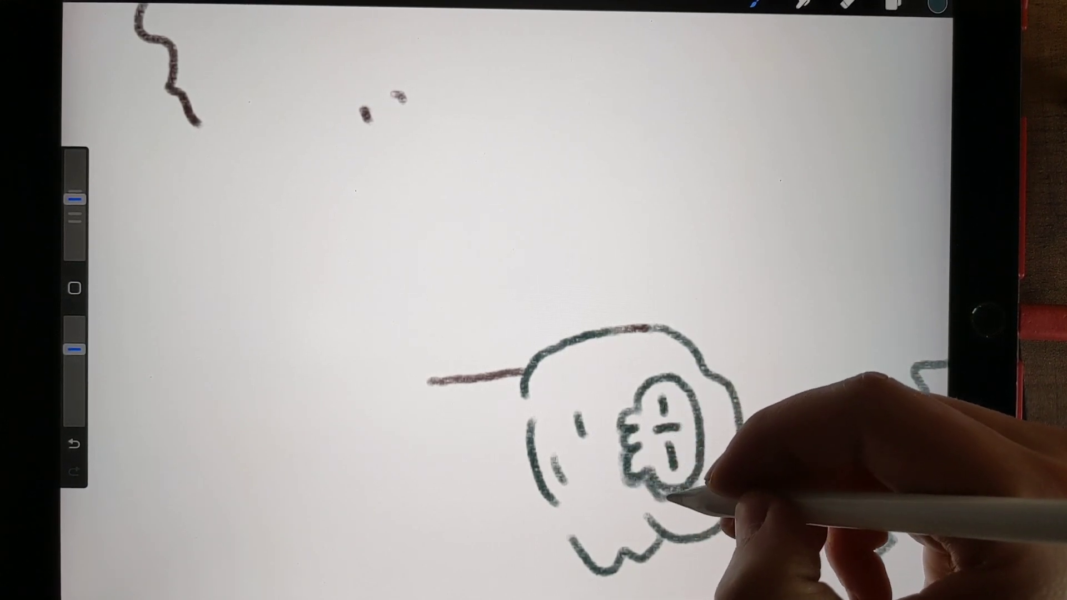
scroll(634, 417, down, 3)
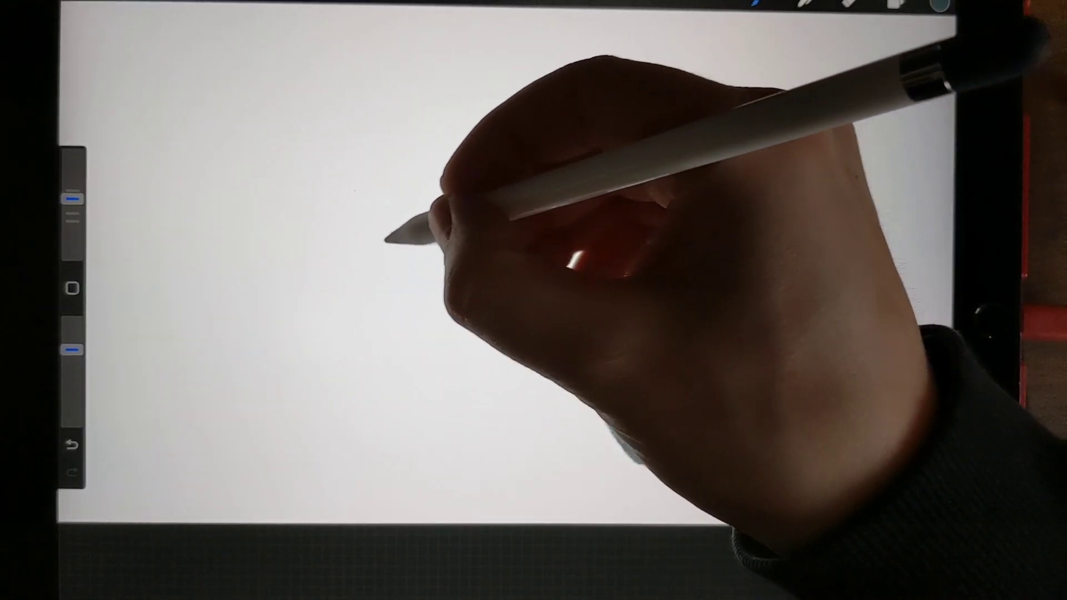
drag(326, 248, 804, 296)
drag(563, 287, 592, 379)
drag(717, 234, 692, 359)
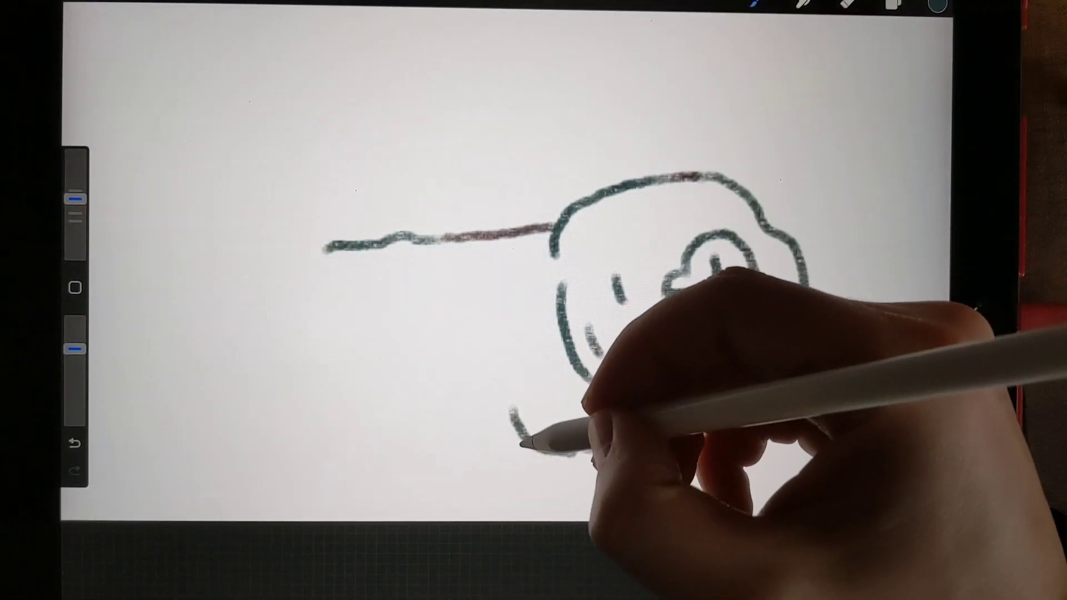
Draw the wavy lower arm edge, forearm wrinkle marks and the extended upper edge.
drag(568, 453, 442, 422)
drag(575, 375, 791, 334)
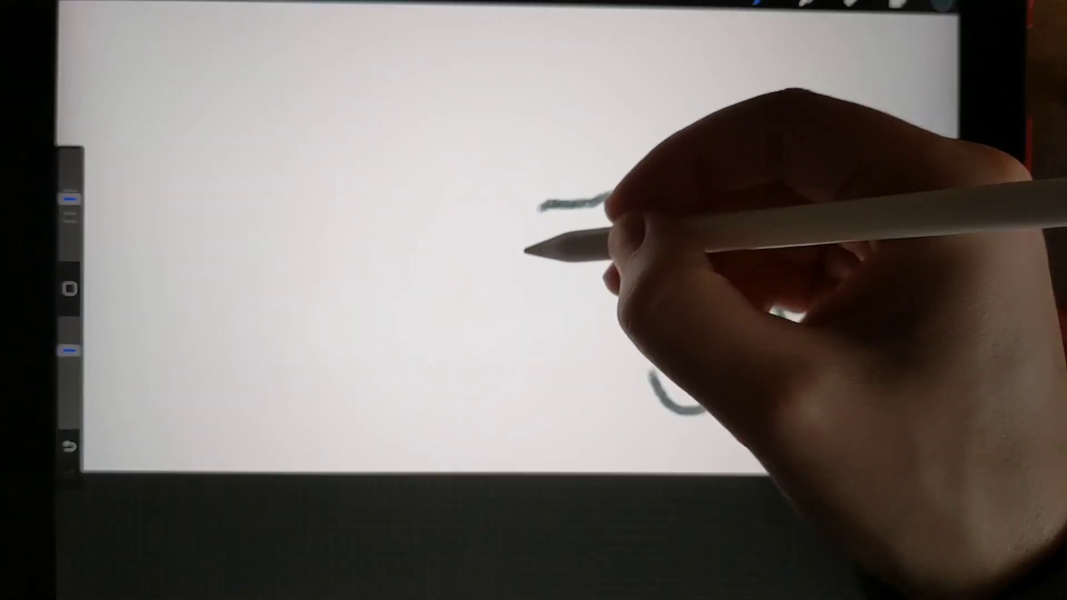
drag(504, 242, 501, 283)
drag(528, 237, 524, 297)
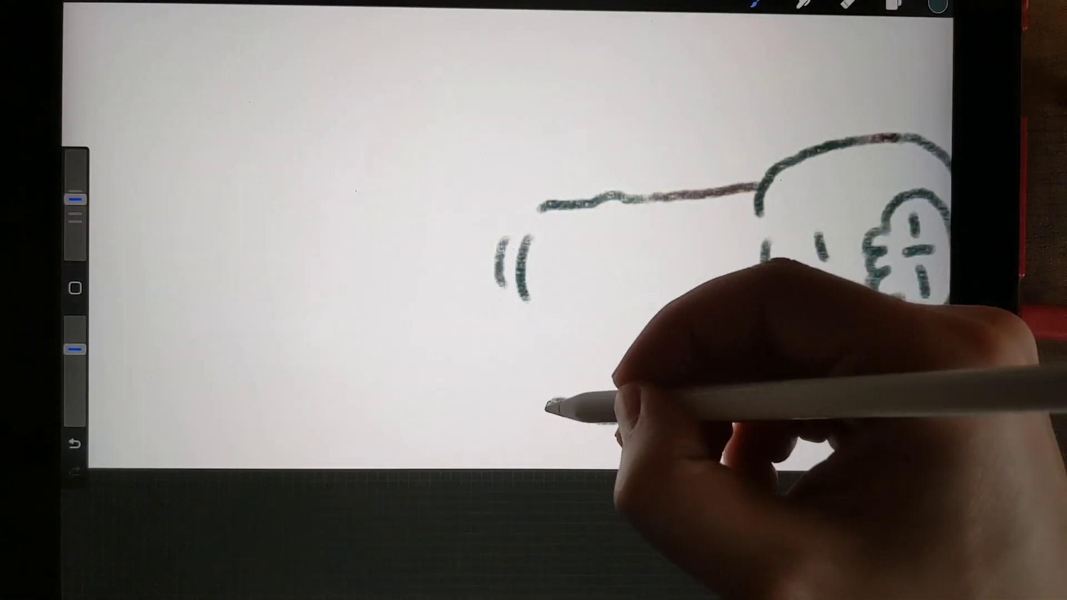
drag(534, 405, 704, 409)
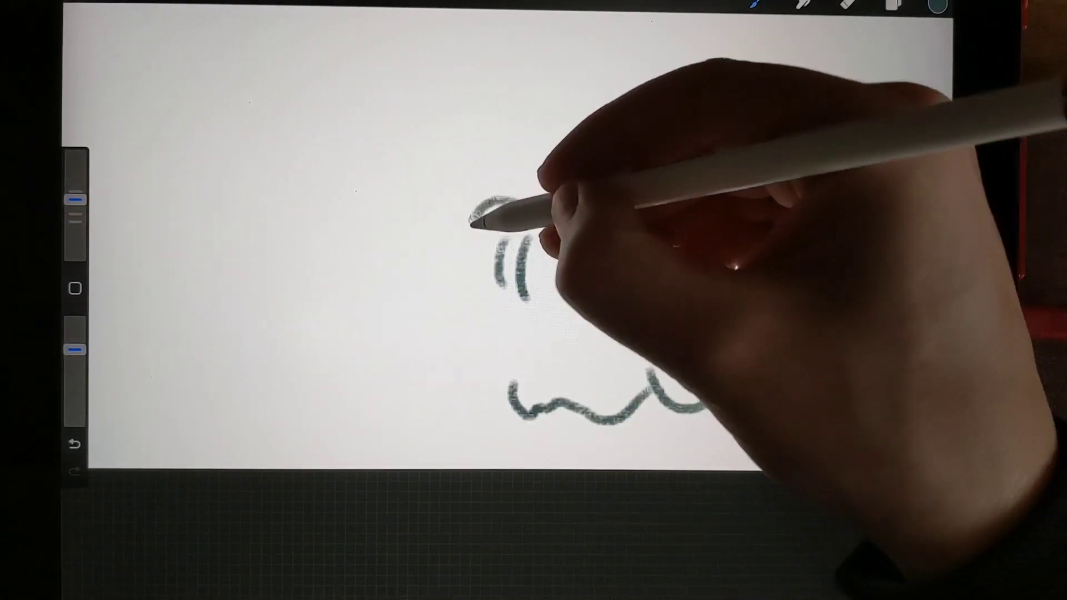
drag(526, 219, 477, 215)
drag(667, 251, 943, 267)
drag(275, 210, 786, 178)
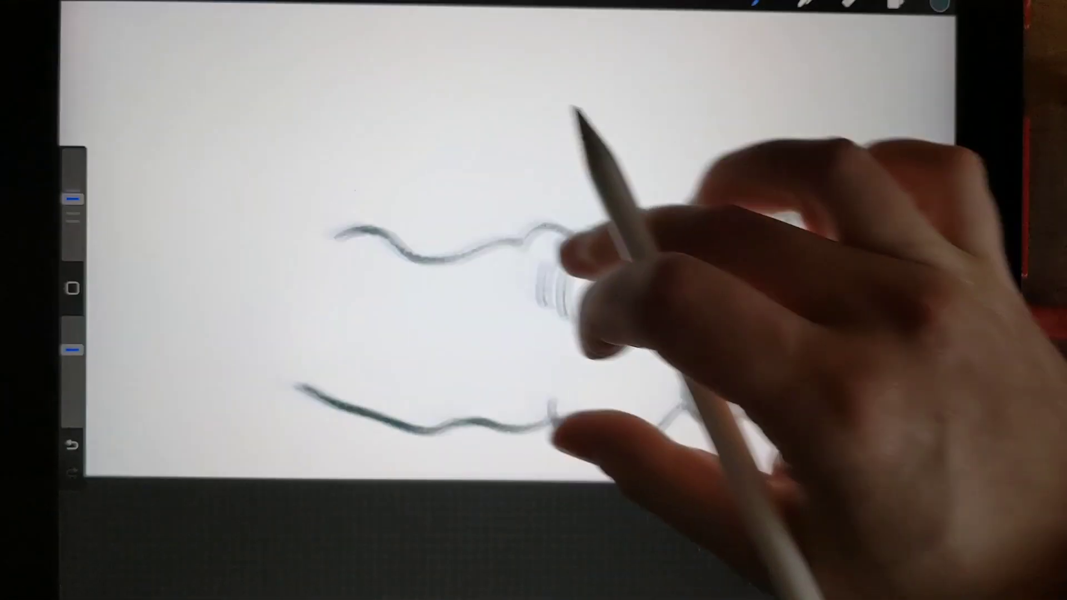
Outline the clawed hand at the arm's far end, with finger creases.
mouse_move(334, 251)
mouse_down()
mouse_move(542, 325)
mouse_move(500, 298)
mouse_up()
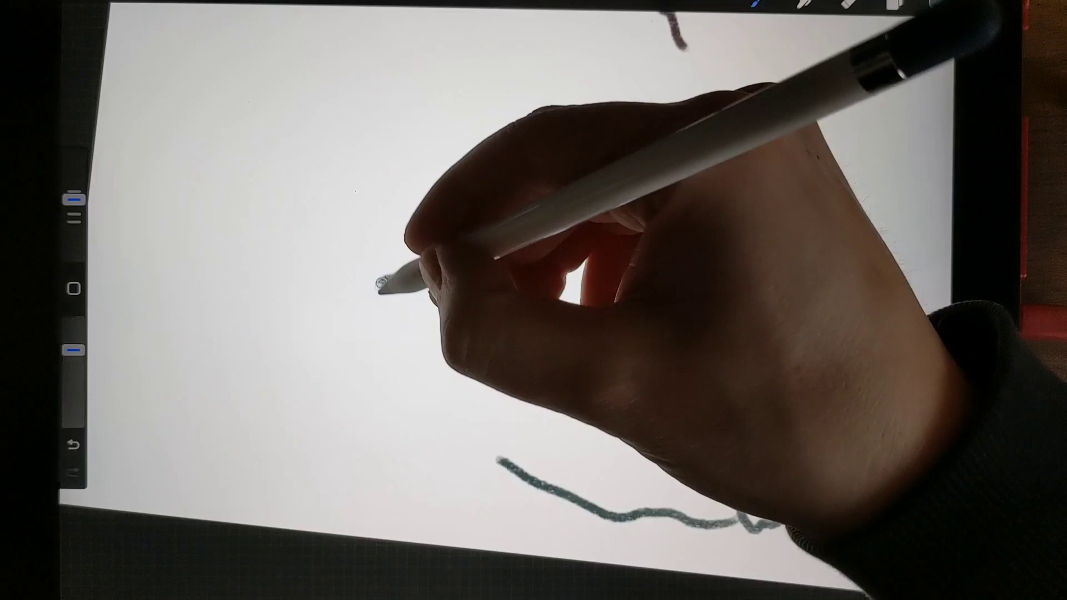
mouse_move(384, 279)
mouse_down()
mouse_move(372, 338)
mouse_move(417, 389)
mouse_move(424, 441)
mouse_move(488, 455)
mouse_move(550, 488)
mouse_up()
mouse_move(499, 355)
mouse_down()
mouse_move(506, 377)
mouse_move(504, 355)
mouse_up()
scroll(534, 333, down, 5)
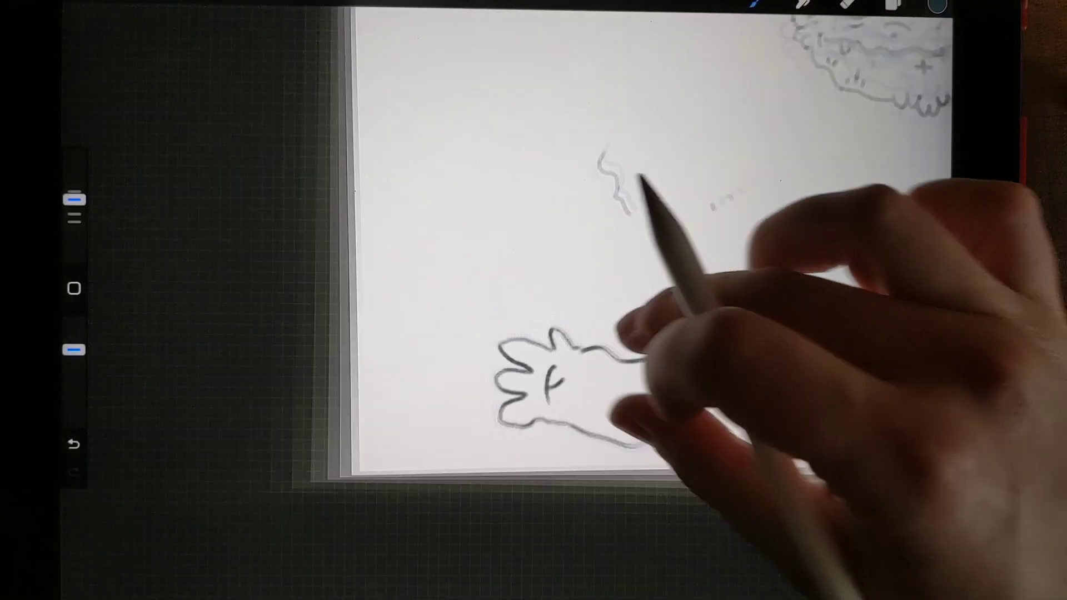
drag(751, 250, 933, 212)
scroll(717, 367, up, 3)
scroll(717, 367, up, 3)
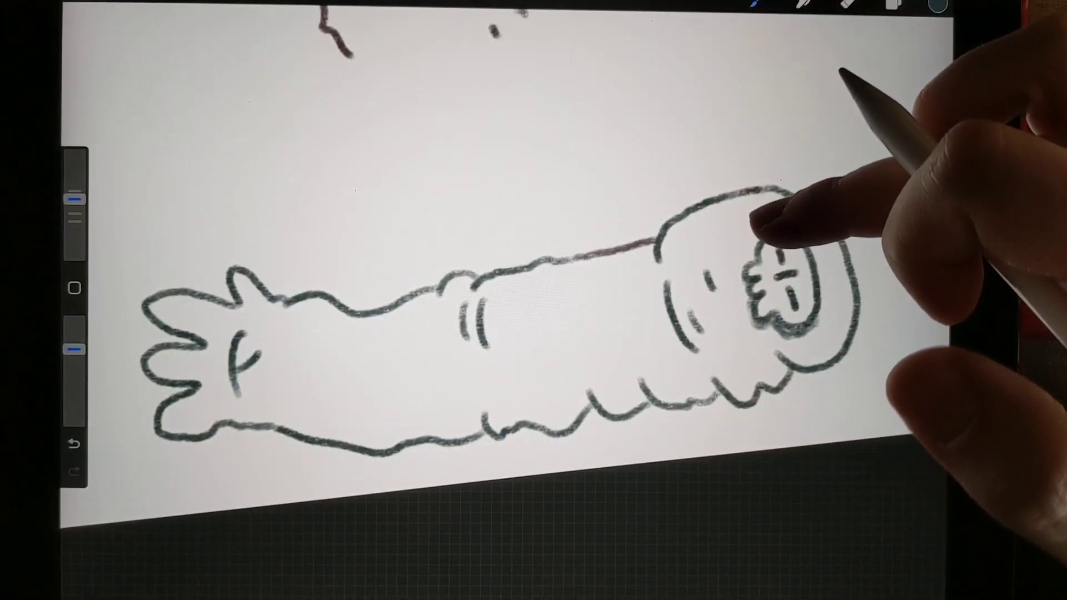
scroll(718, 300, up, 3)
scroll(717, 300, up, 2)
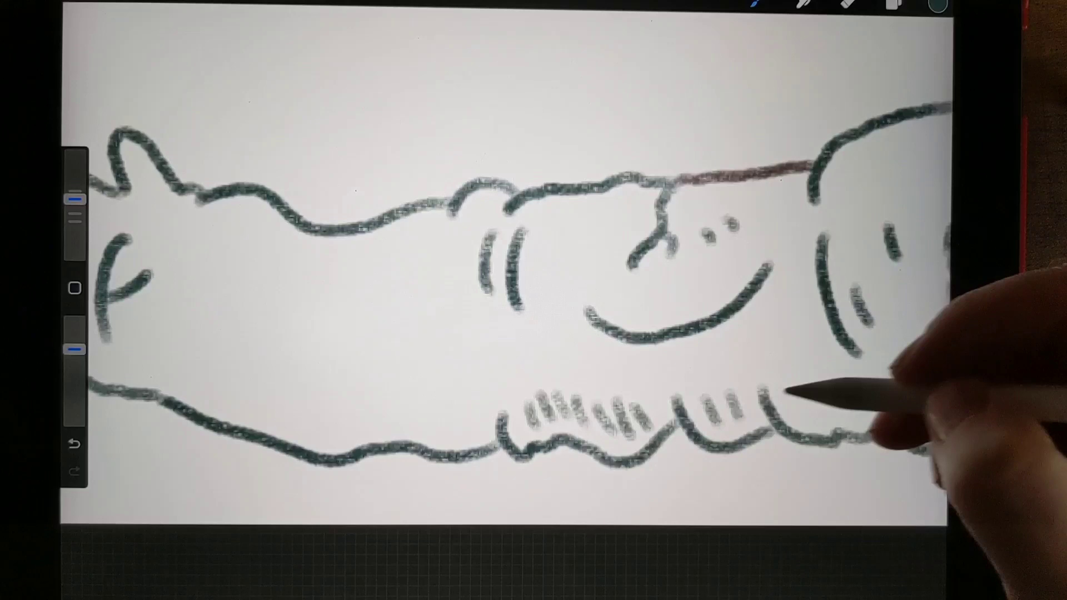
Hatch shadow along the arm's underside and add a bumpy lower contour.
mouse_move(201, 382)
mouse_down()
mouse_move(213, 411)
mouse_move(259, 417)
mouse_up()
mouse_move(268, 388)
mouse_down()
mouse_move(283, 422)
mouse_move(308, 427)
mouse_up()
drag(315, 392, 336, 434)
mouse_move(350, 379)
mouse_down()
mouse_move(417, 417)
mouse_move(692, 417)
mouse_up()
scroll(533, 300, down, 5)
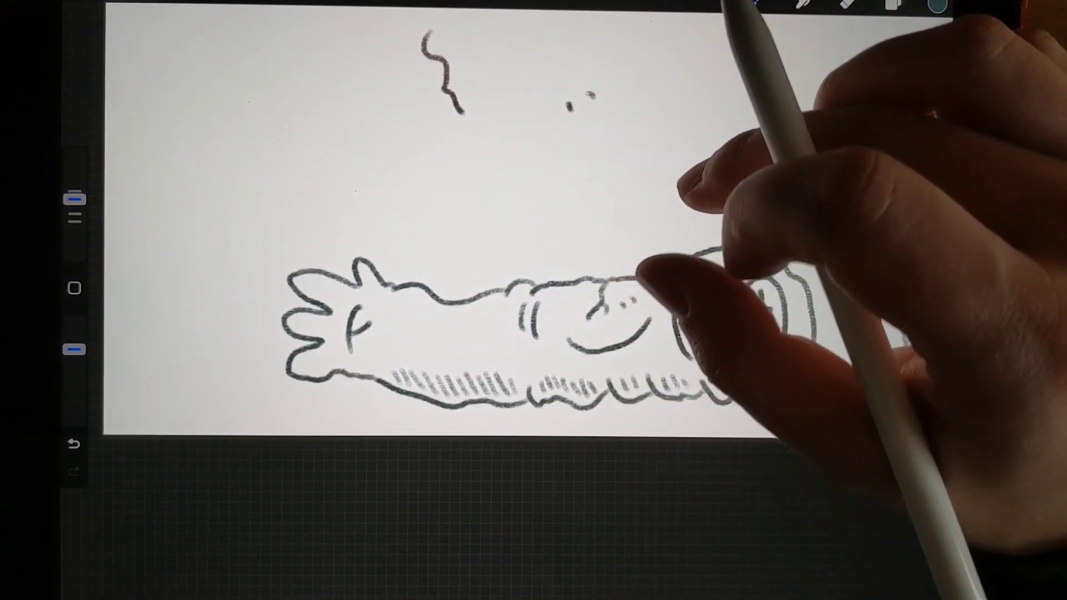
scroll(656, 212, up, 5)
scroll(533, 300, down, 5)
scroll(534, 301, down, 3)
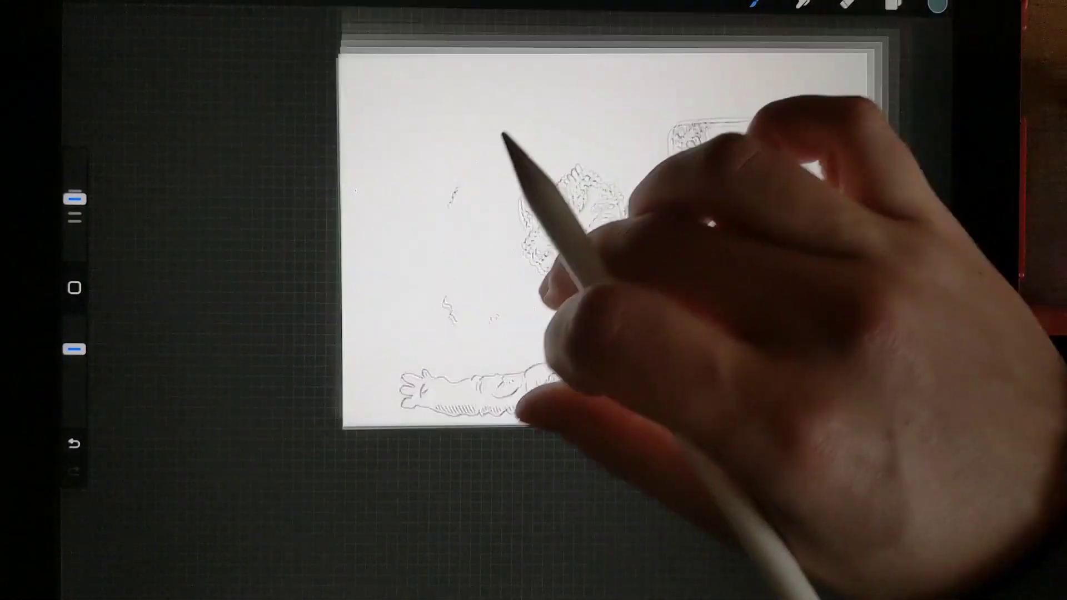
scroll(534, 292, up, 5)
scroll(534, 300, up, 3)
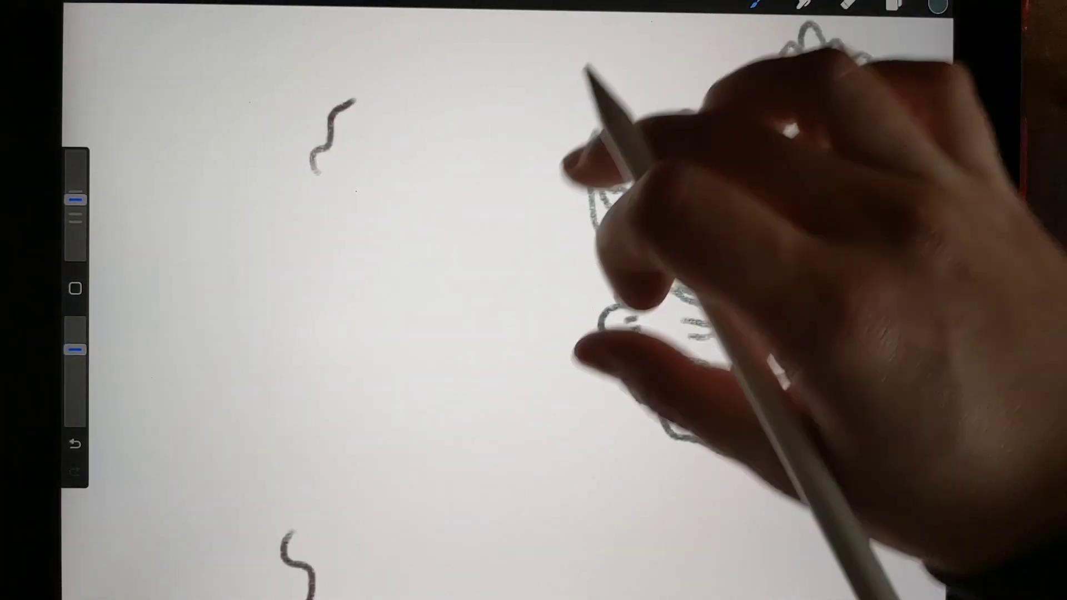
Above the goblin, sketch the bunny's head outline with two tall ears.
drag(534, 250, 534, 416)
scroll(534, 334, down, 3)
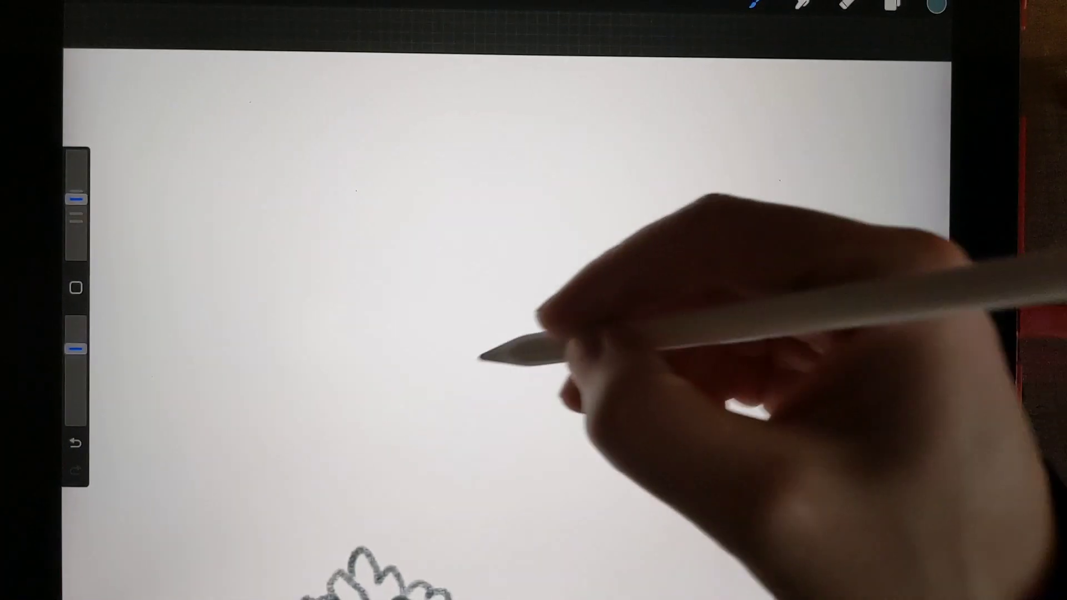
mouse_move(383, 242)
mouse_down()
mouse_move(381, 392)
mouse_move(423, 511)
mouse_move(564, 495)
mouse_up()
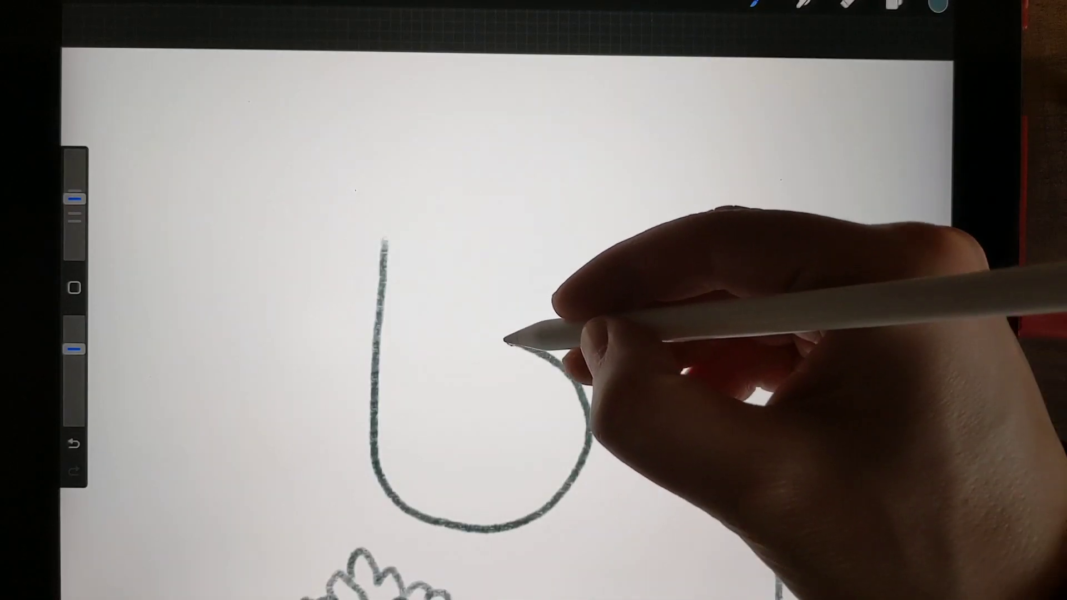
mouse_move(519, 343)
mouse_down()
mouse_move(409, 334)
mouse_move(397, 240)
mouse_up()
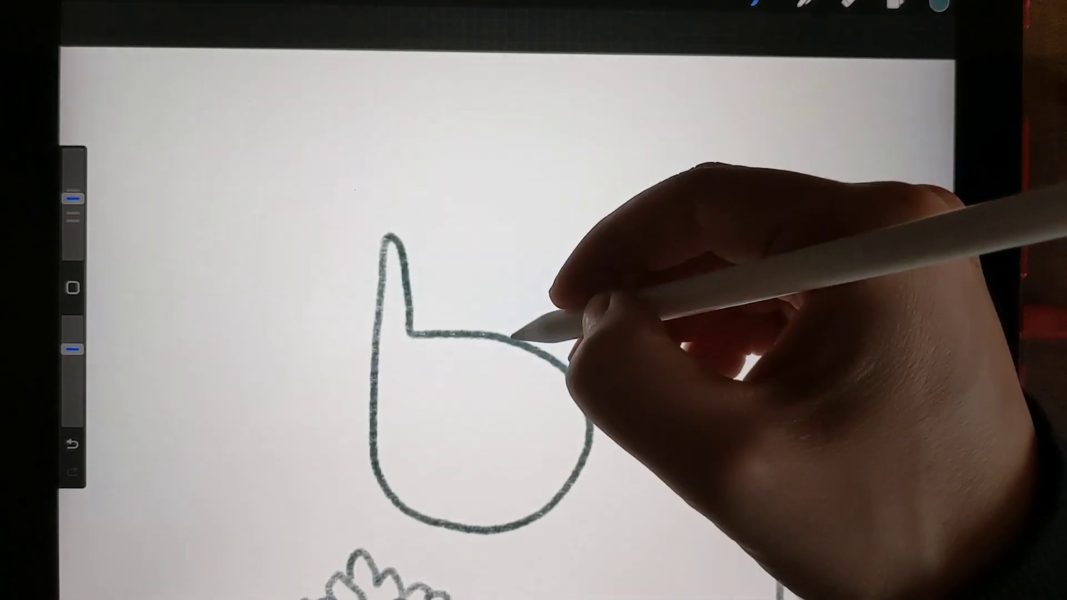
drag(517, 338, 507, 275)
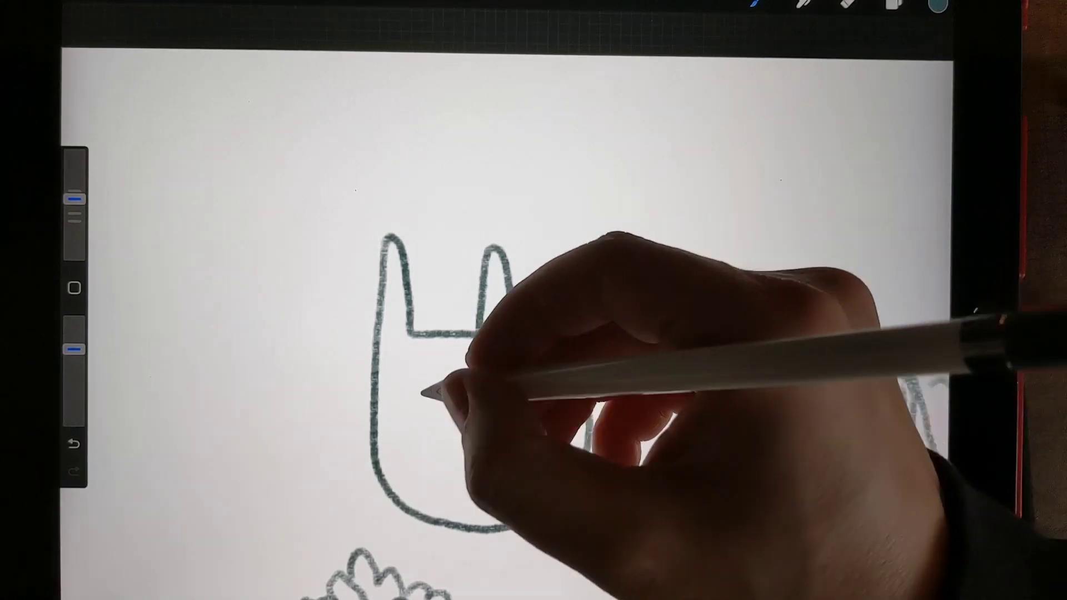
Add frowning brows, an eye dot, a zigzag mouth and ear shading, then undo a stray mark.
drag(414, 390, 485, 398)
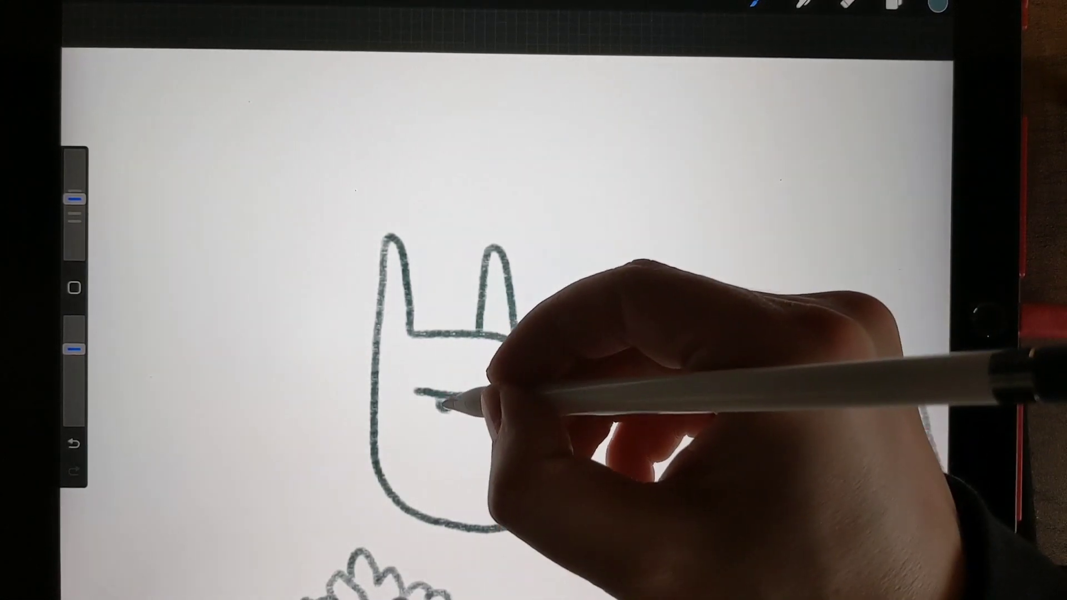
click(444, 406)
drag(510, 468, 526, 465)
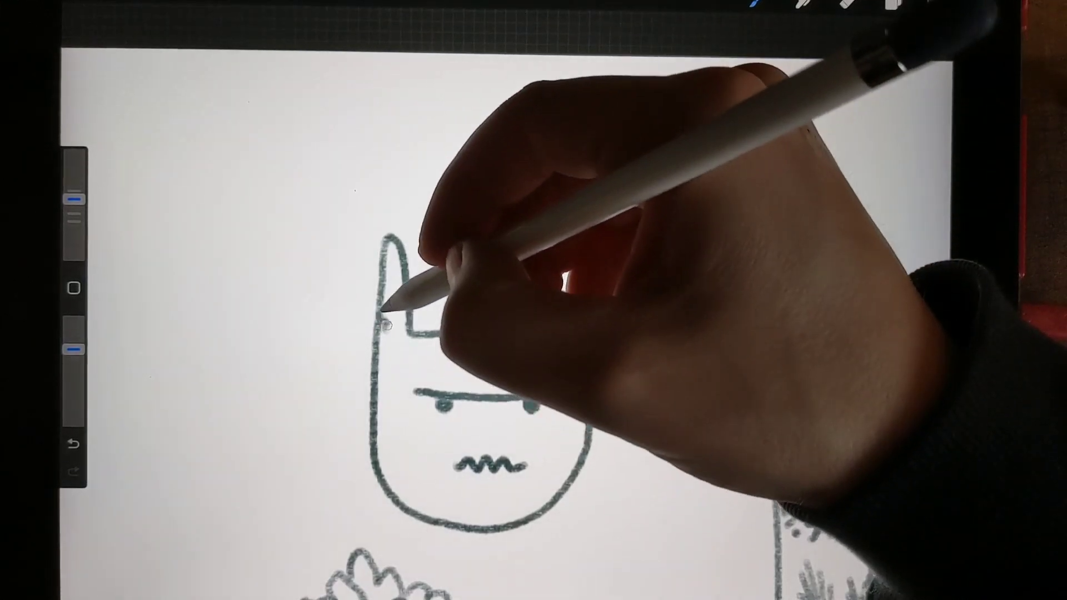
drag(421, 292, 384, 288)
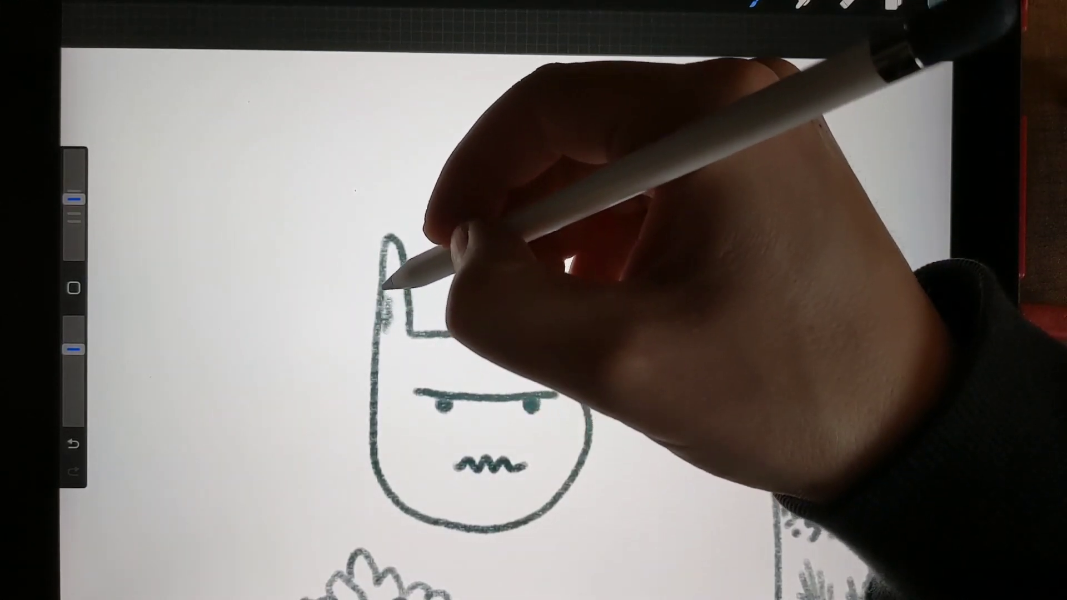
drag(388, 241, 386, 461)
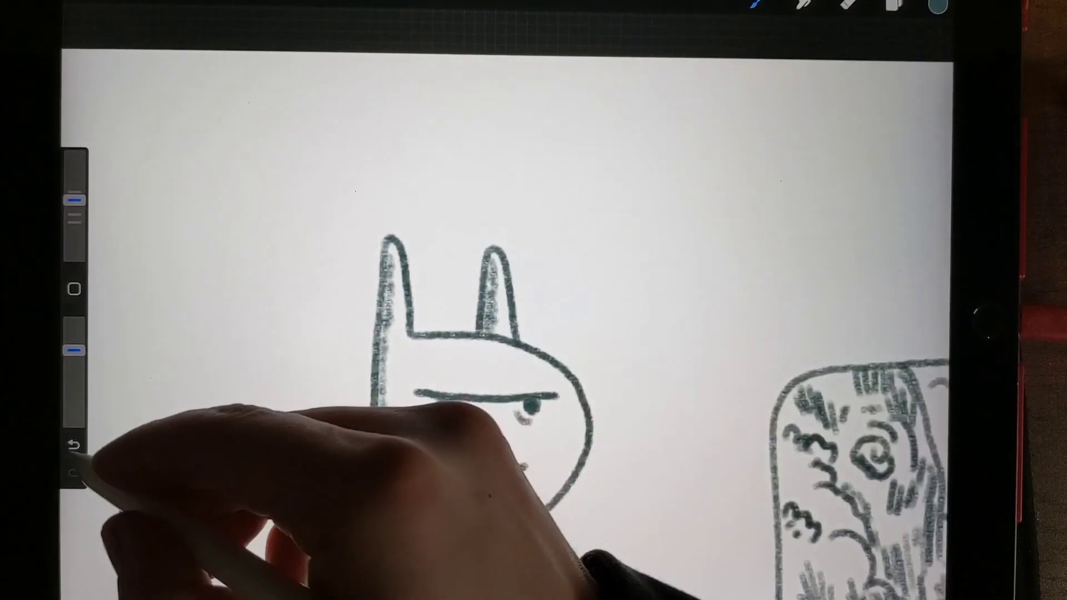
click(73, 445)
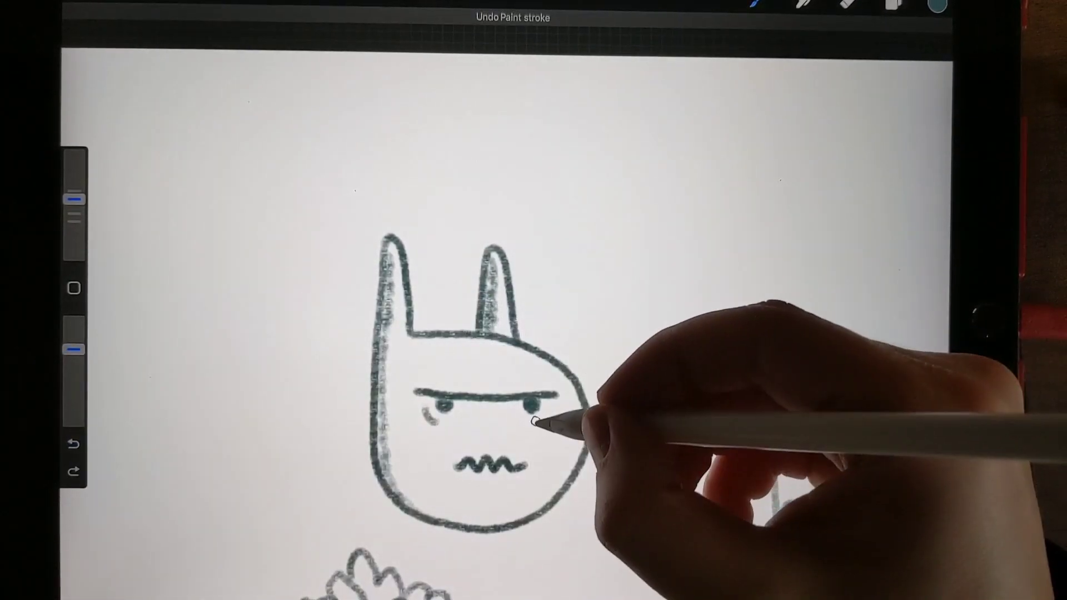
drag(536, 421, 550, 408)
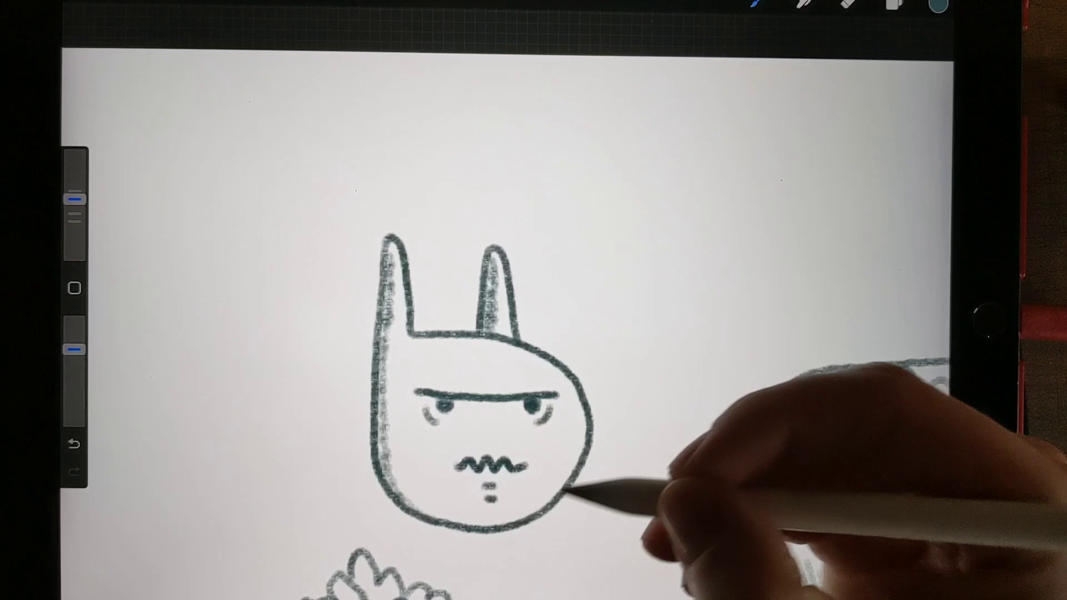
scroll(717, 360, down, 5)
scroll(751, 351, down, 3)
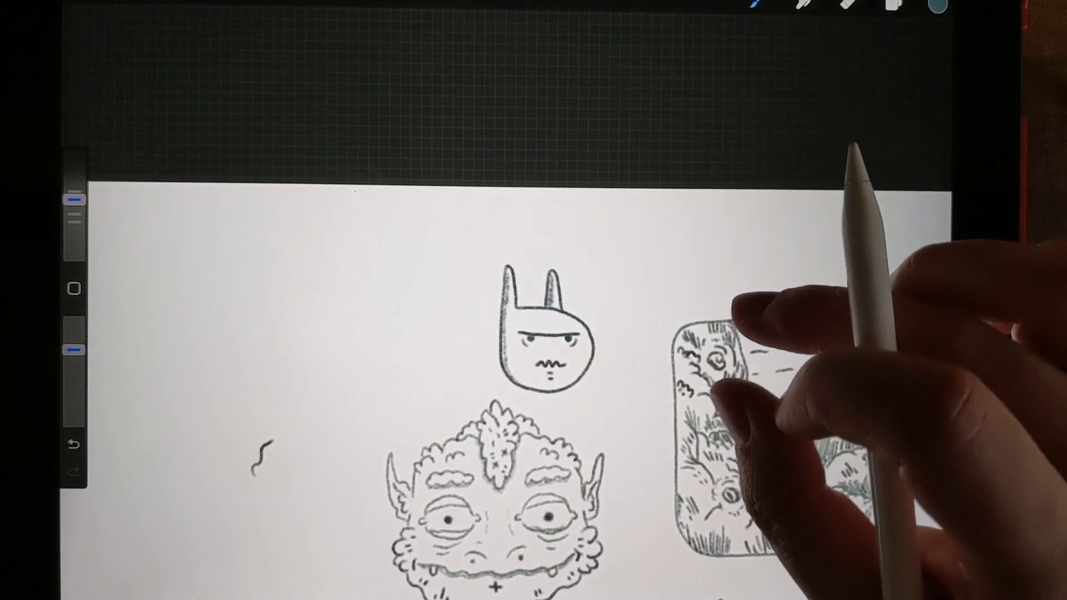
scroll(717, 375, down, 3)
scroll(717, 334, down, 5)
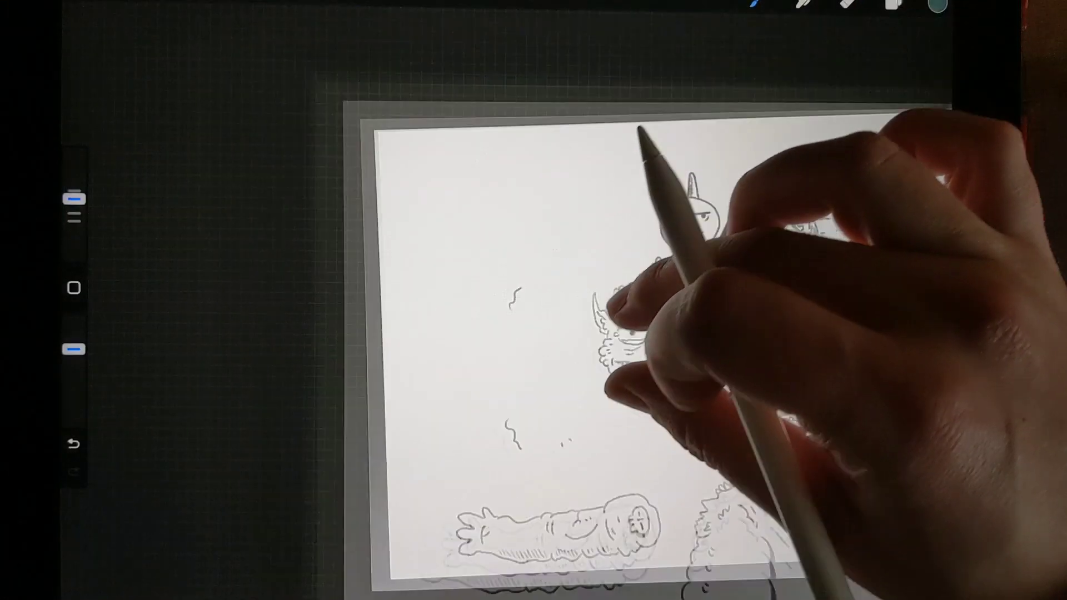
scroll(667, 291, up, 5)
scroll(534, 334, down, 3)
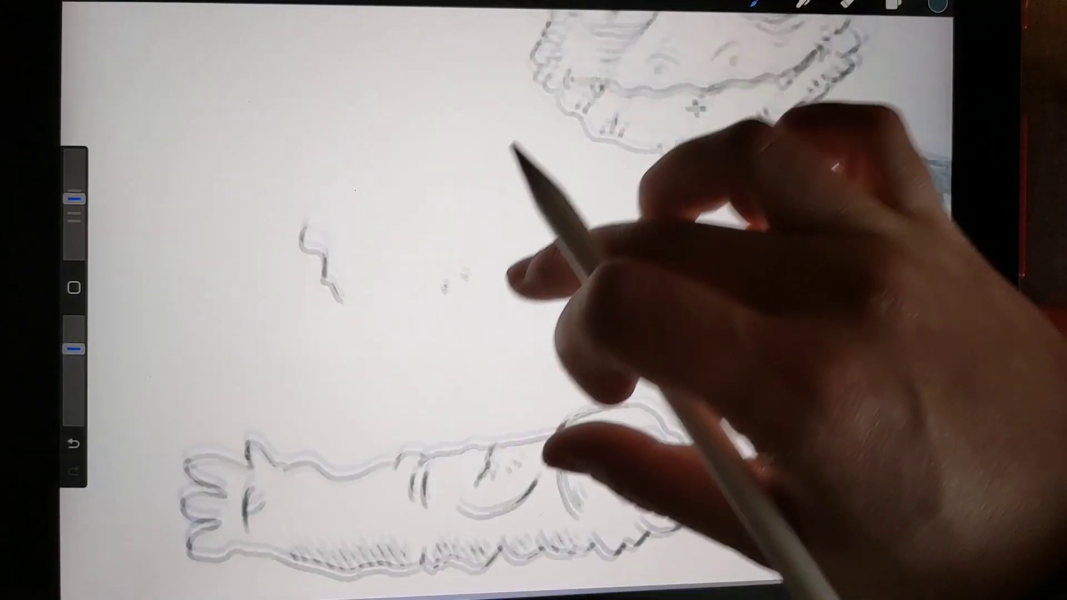
scroll(534, 333, down, 5)
scroll(617, 292, right, 2)
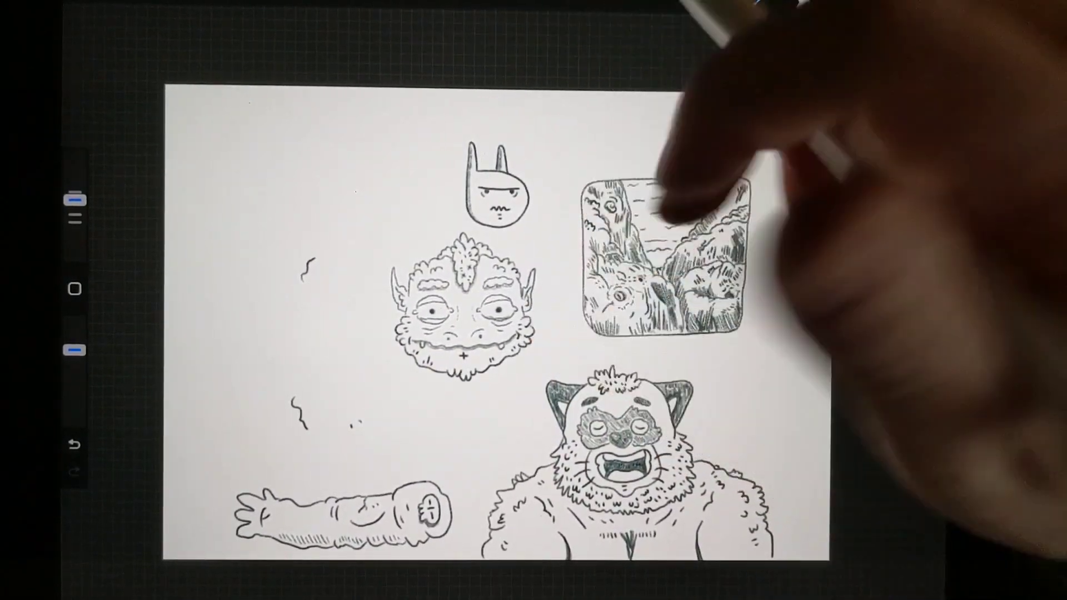
scroll(583, 250, up, 3)
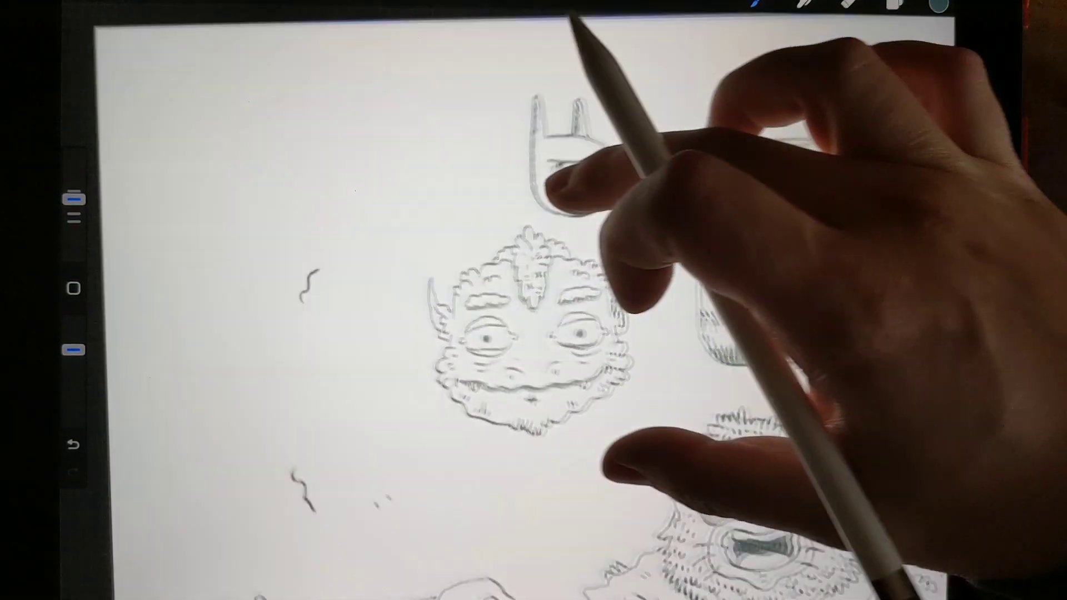
scroll(584, 251, up, 3)
scroll(583, 250, up, 3)
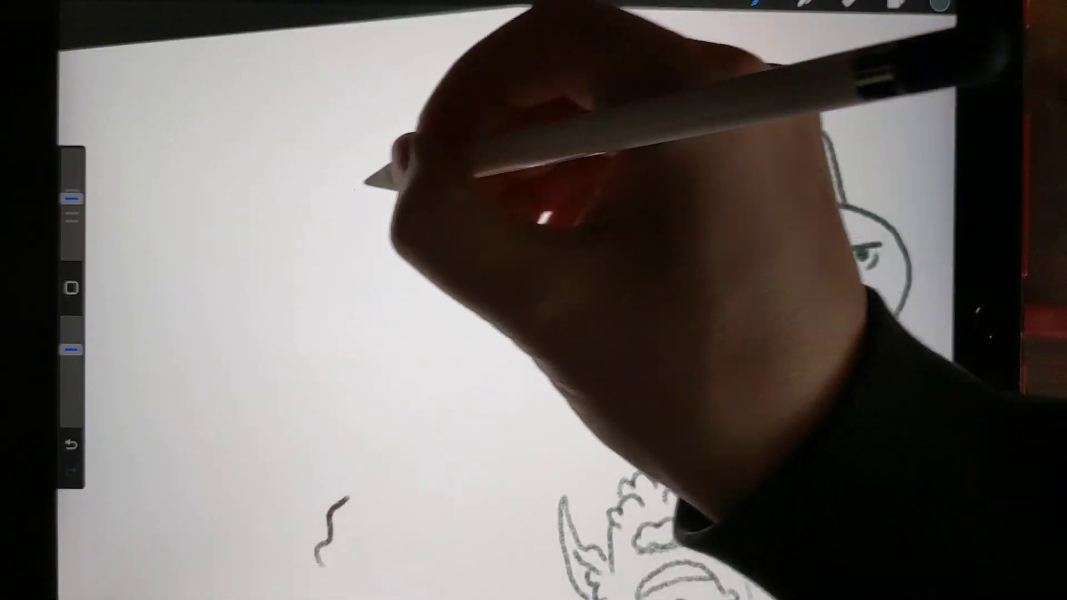
Draw the round head outline, two eye circles and thick eyebrows.
mouse_move(425, 171)
mouse_down()
mouse_move(357, 369)
mouse_move(555, 365)
mouse_move(573, 192)
mouse_move(464, 167)
mouse_move(425, 179)
mouse_up()
mouse_move(359, 233)
mouse_down()
mouse_move(358, 298)
mouse_move(425, 238)
mouse_move(364, 226)
mouse_up()
drag(472, 260, 572, 242)
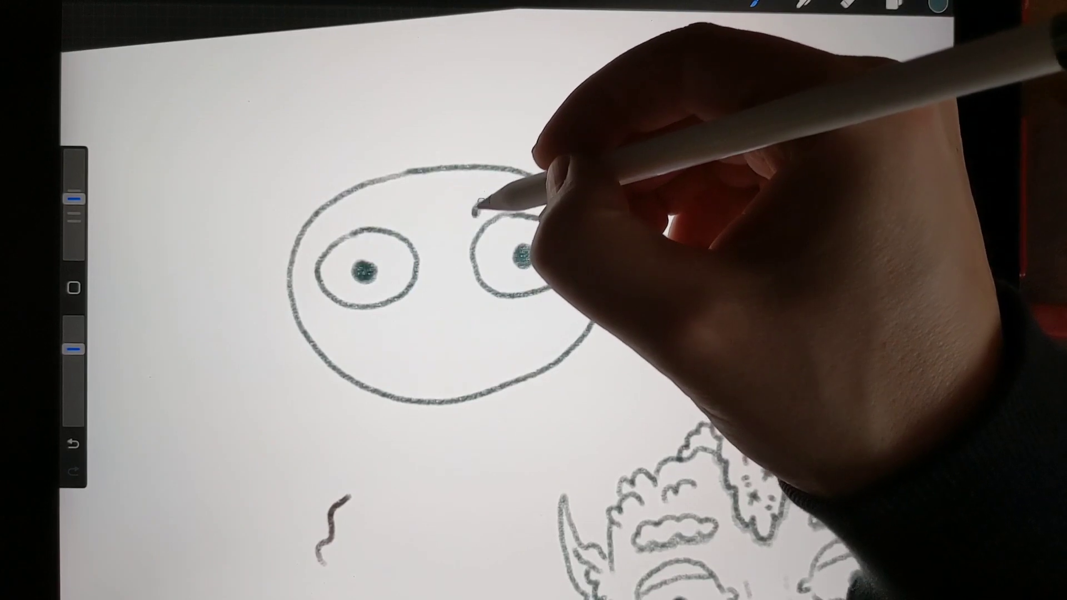
drag(498, 199, 553, 185)
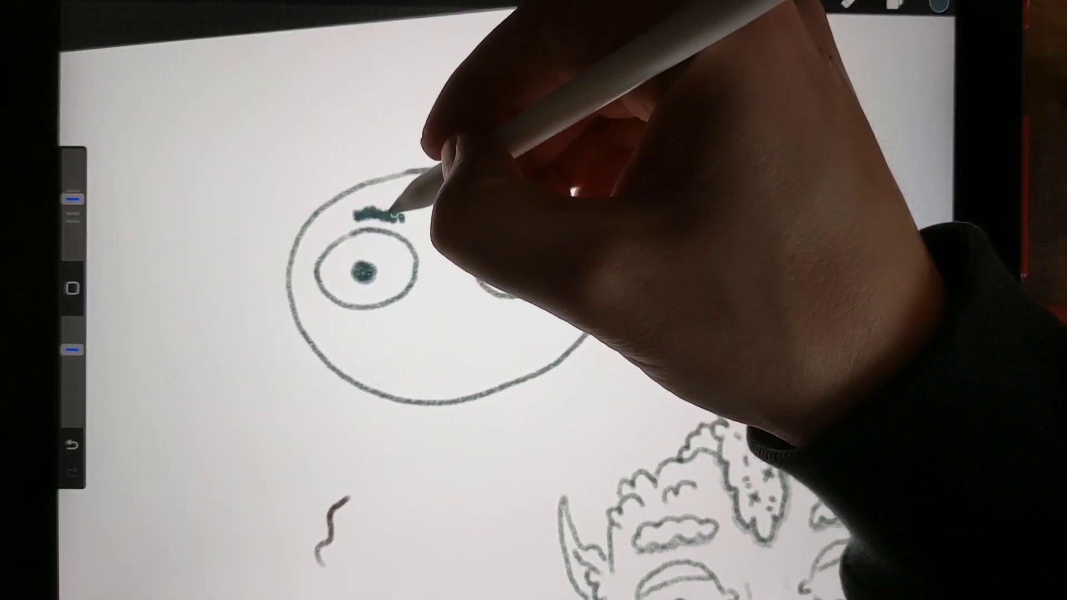
drag(483, 209, 519, 197)
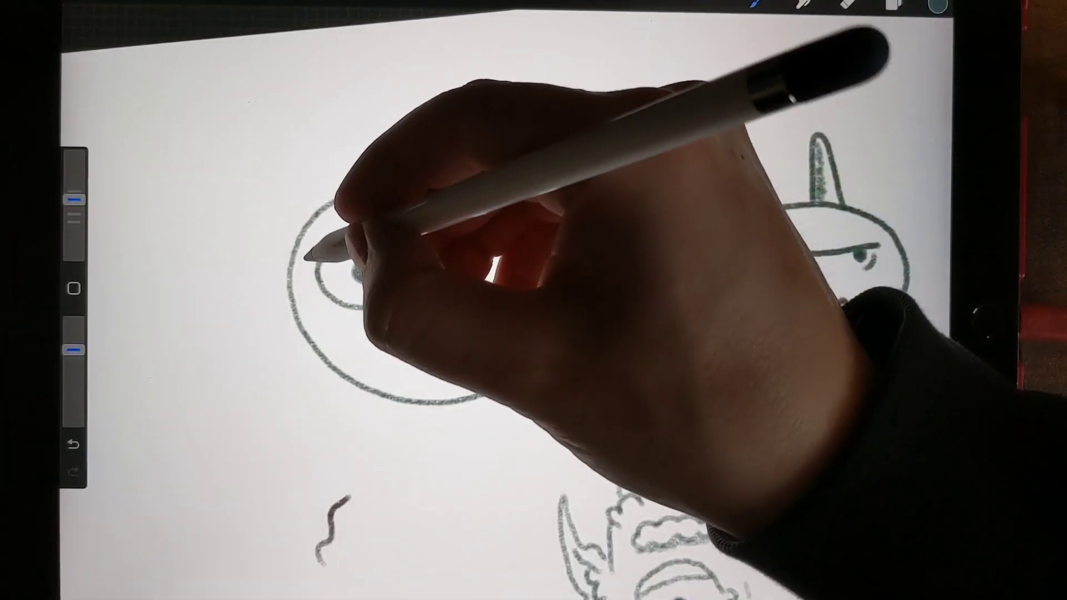
Add cheek strokes under both eyes and the nose dots and marks.
drag(305, 260, 309, 302)
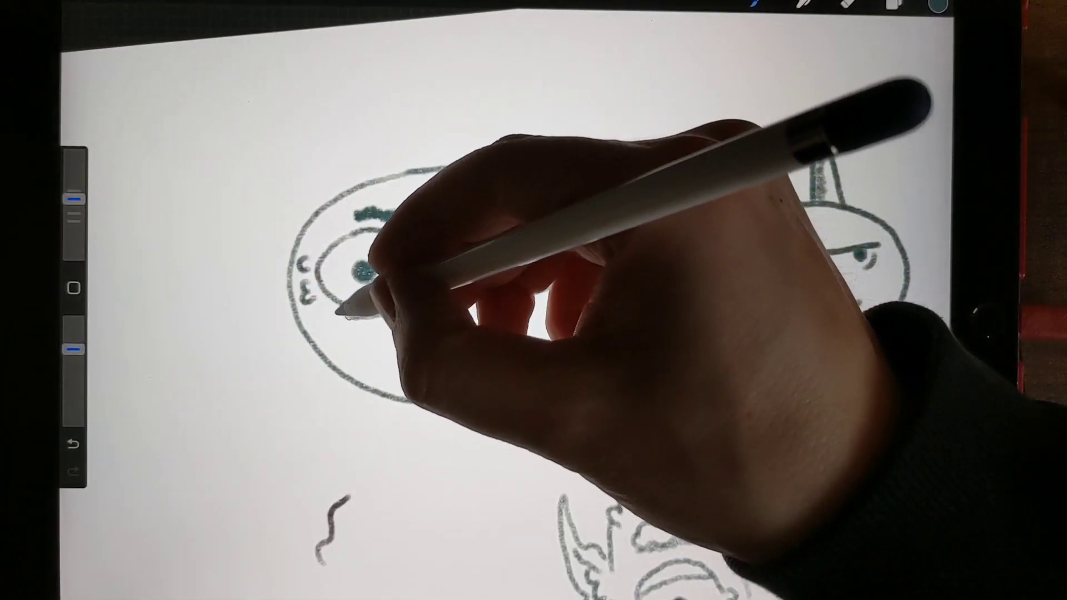
drag(384, 316, 329, 312)
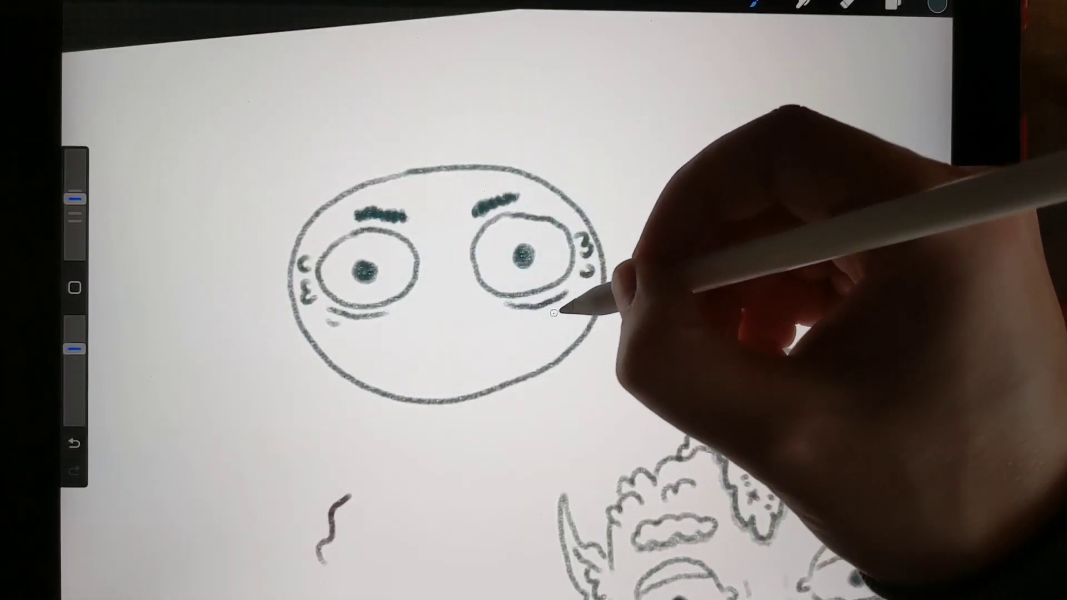
drag(571, 312, 510, 307)
click(416, 308)
mouse_move(474, 209)
mouse_down()
mouse_move(518, 197)
mouse_move(471, 301)
mouse_move(424, 301)
mouse_up()
drag(518, 218, 492, 287)
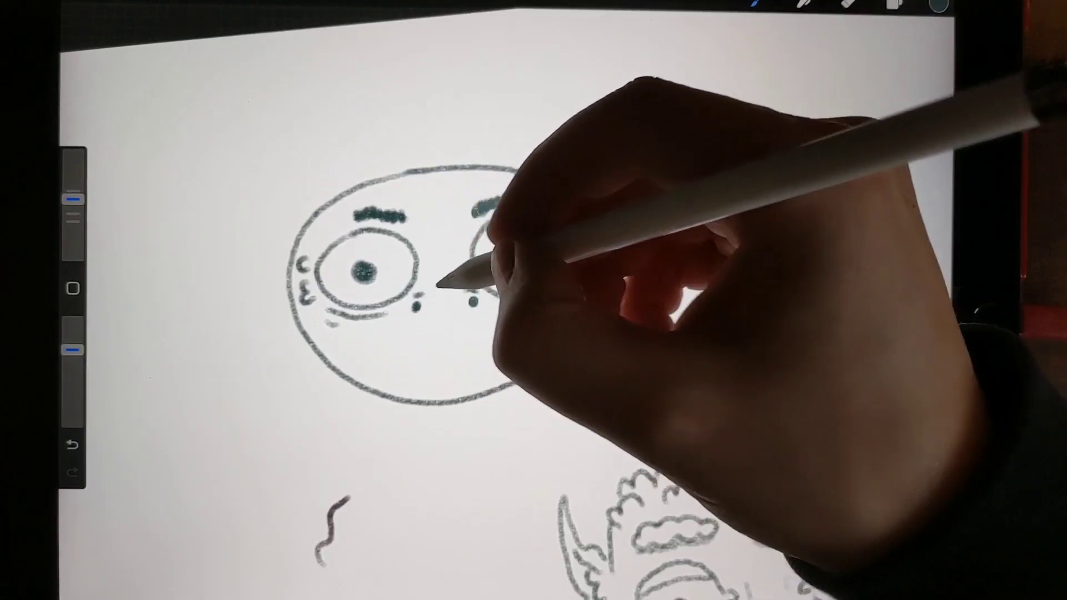
click(501, 271)
scroll(533, 301, up, 3)
scroll(533, 300, up, 2)
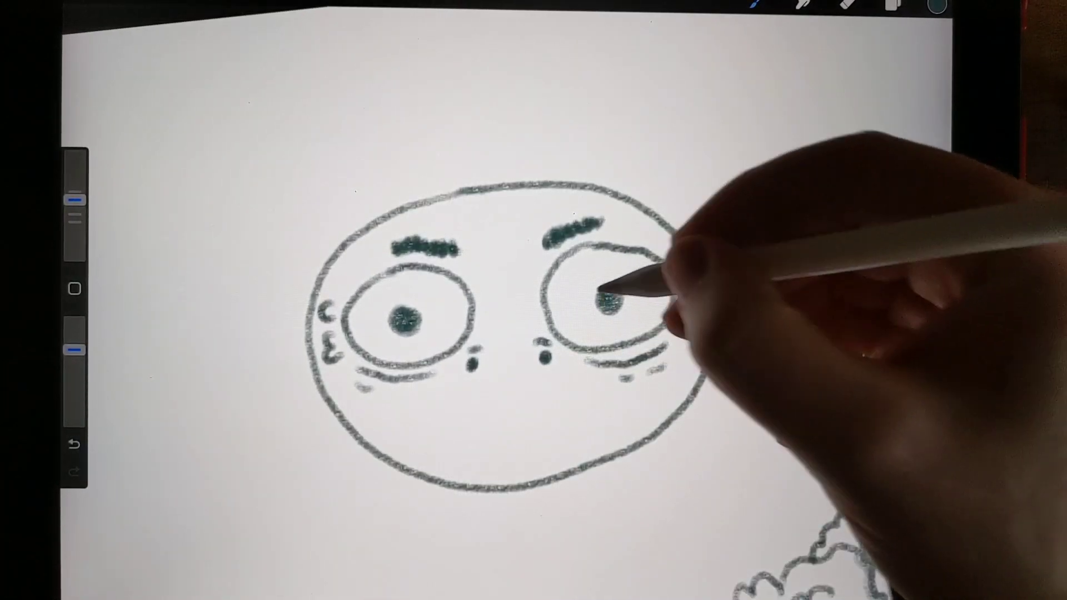
Draw heavy eyelids across both eyes and a jagged, shaded wavy mouth.
mouse_move(546, 280)
mouse_down()
mouse_move(667, 269)
mouse_move(701, 309)
mouse_up()
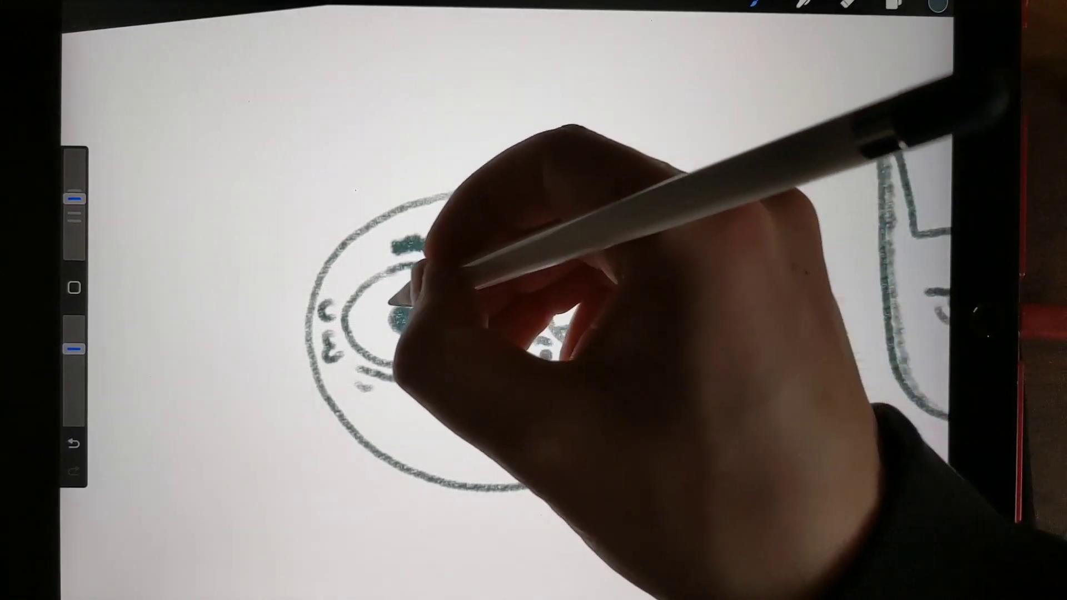
drag(434, 293, 354, 305)
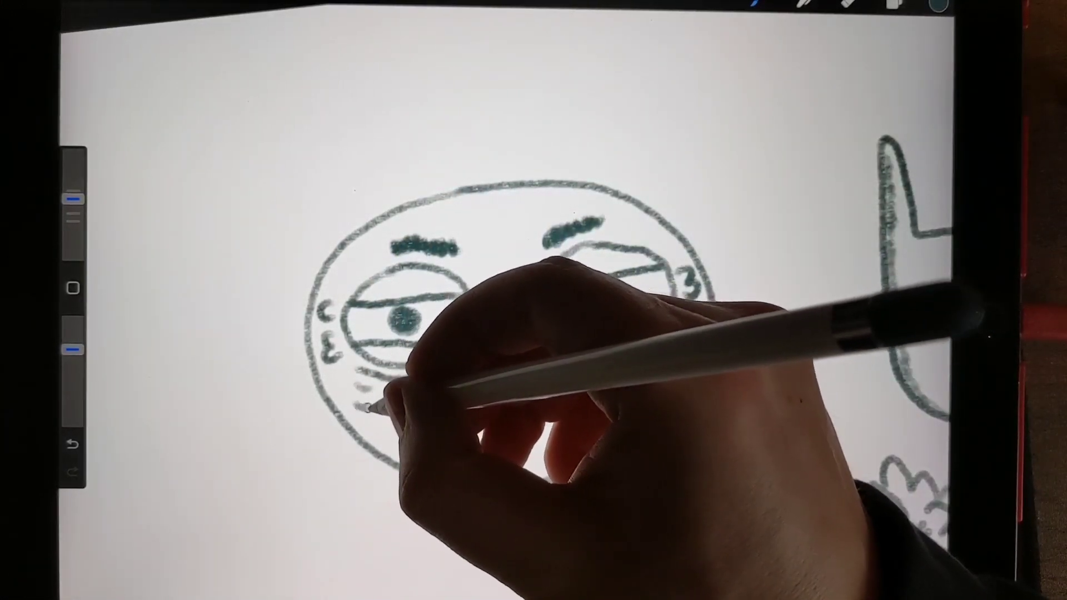
drag(372, 407, 655, 386)
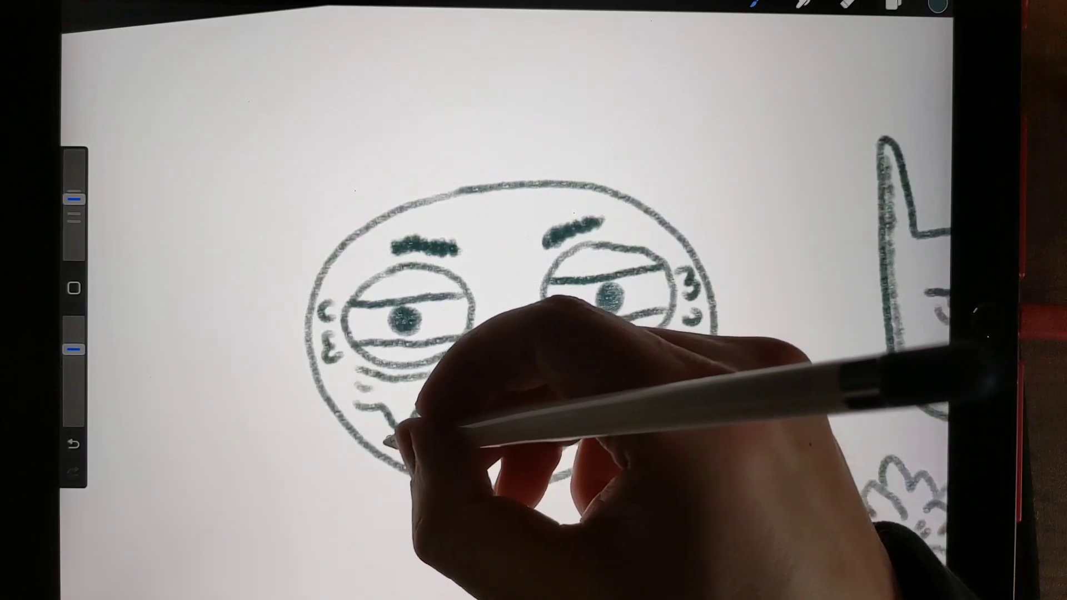
drag(366, 411, 500, 455)
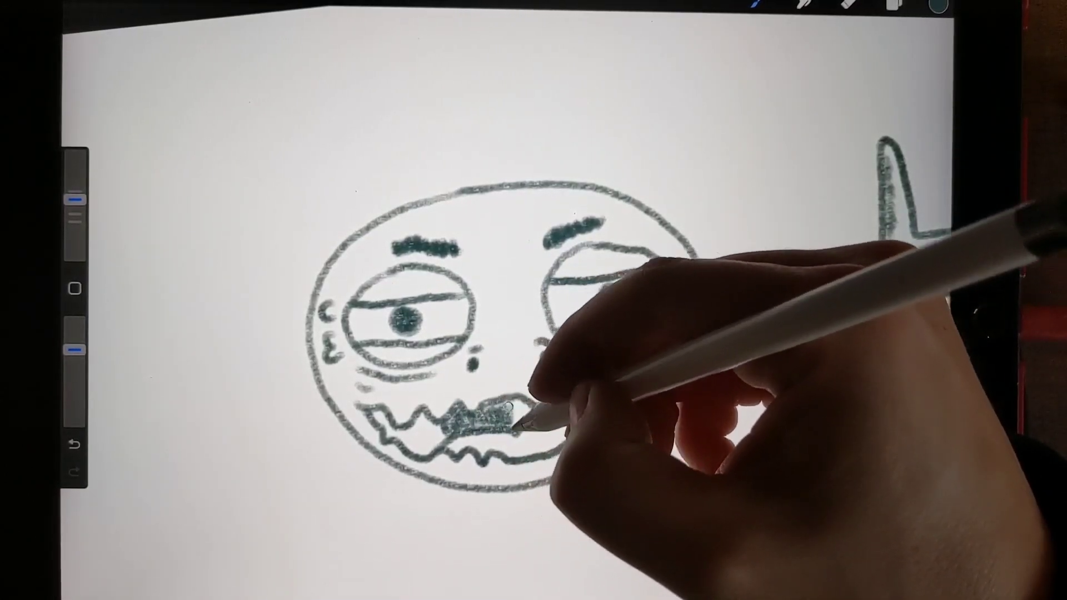
mouse_move(517, 424)
mouse_down()
mouse_move(555, 409)
mouse_move(490, 406)
mouse_move(507, 421)
mouse_move(453, 409)
mouse_up()
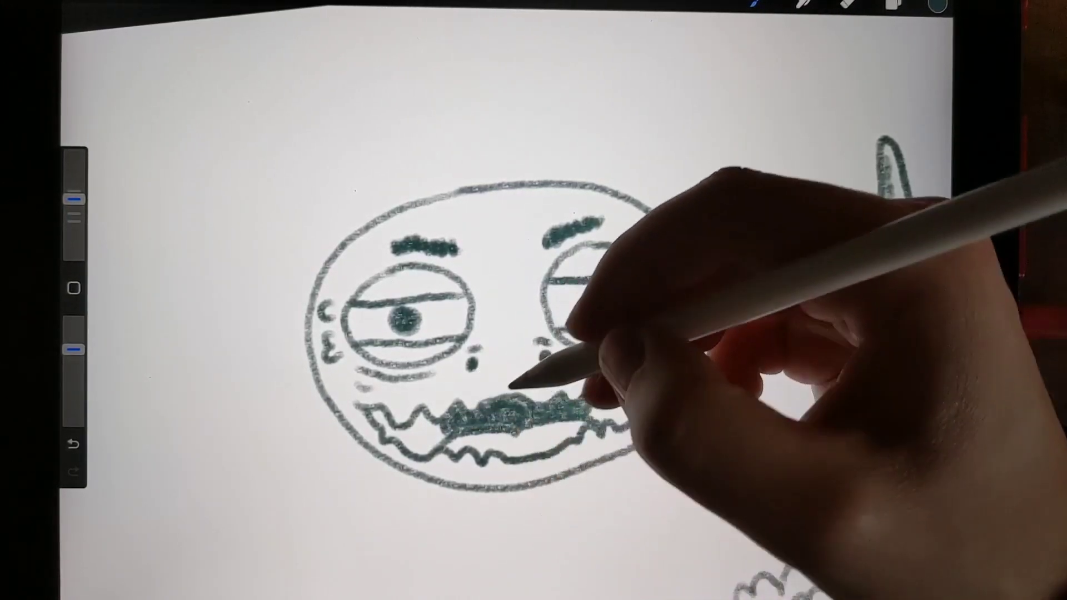
drag(512, 473, 530, 472)
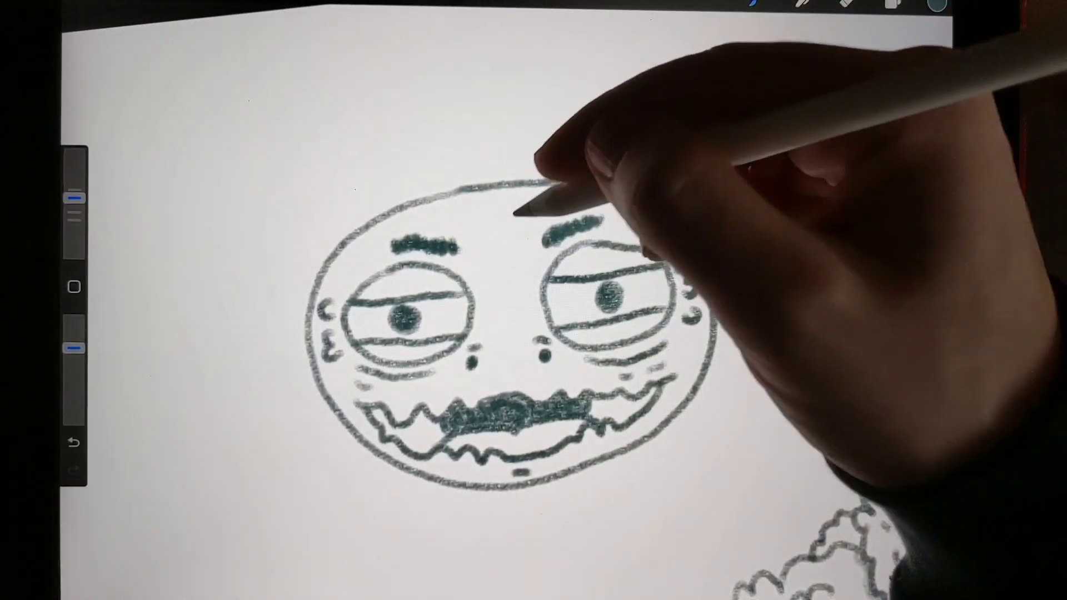
Draw a stacked symbol on the forehead between the eyebrows.
drag(500, 215, 466, 221)
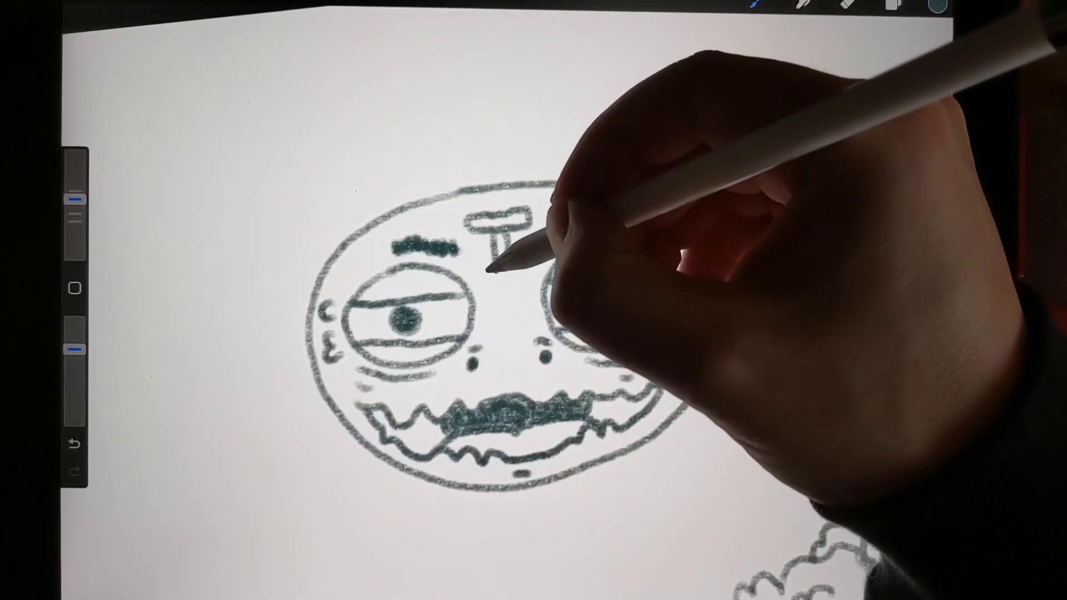
drag(476, 271, 505, 283)
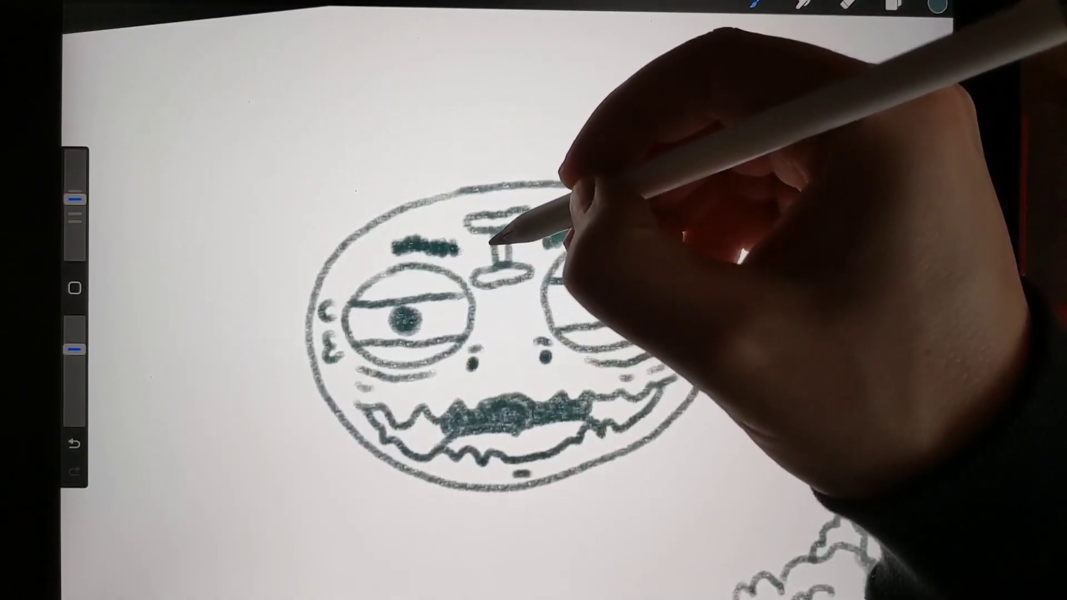
drag(472, 234, 498, 247)
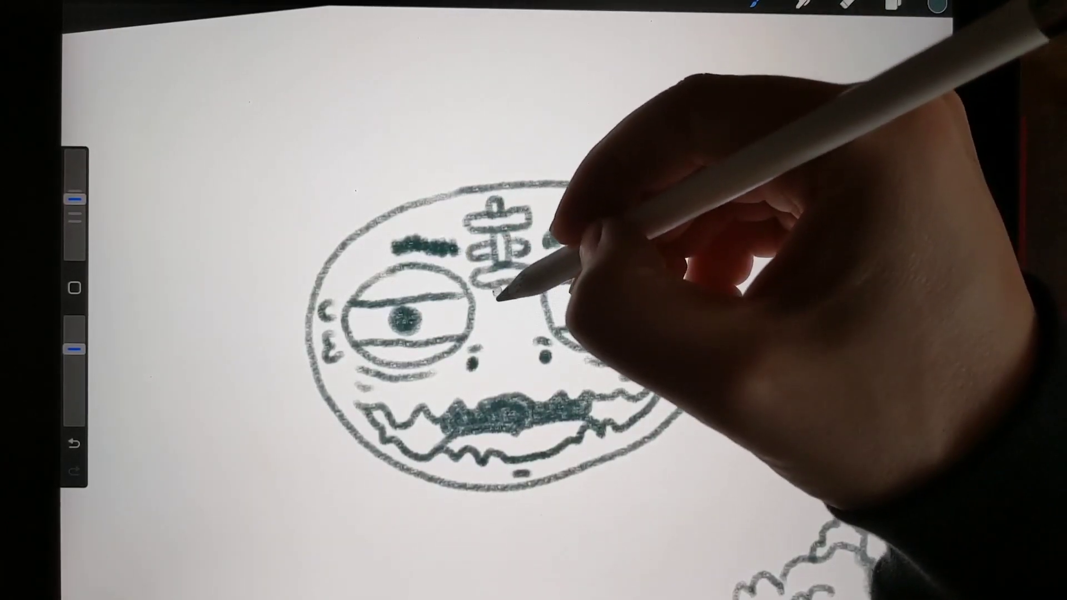
drag(551, 240, 600, 213)
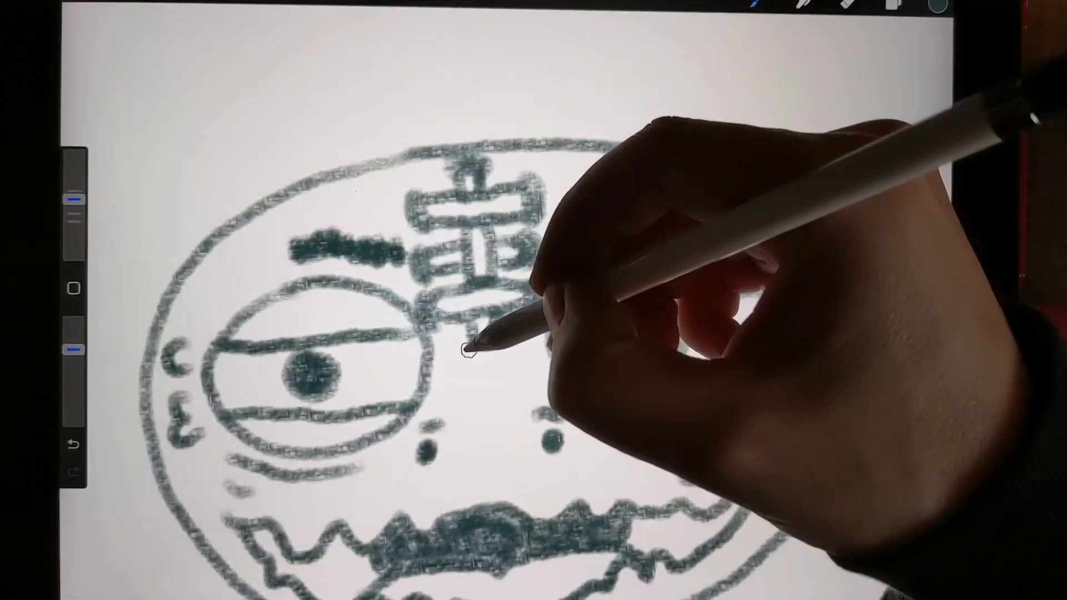
scroll(467, 334, down, 5)
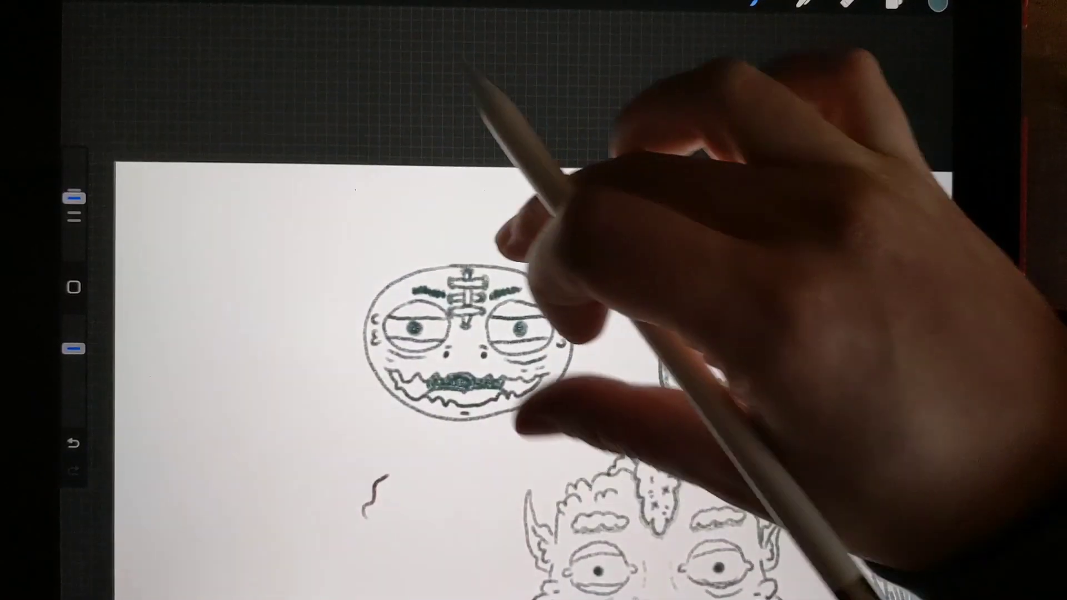
scroll(467, 350, down, 5)
scroll(467, 350, down, 2)
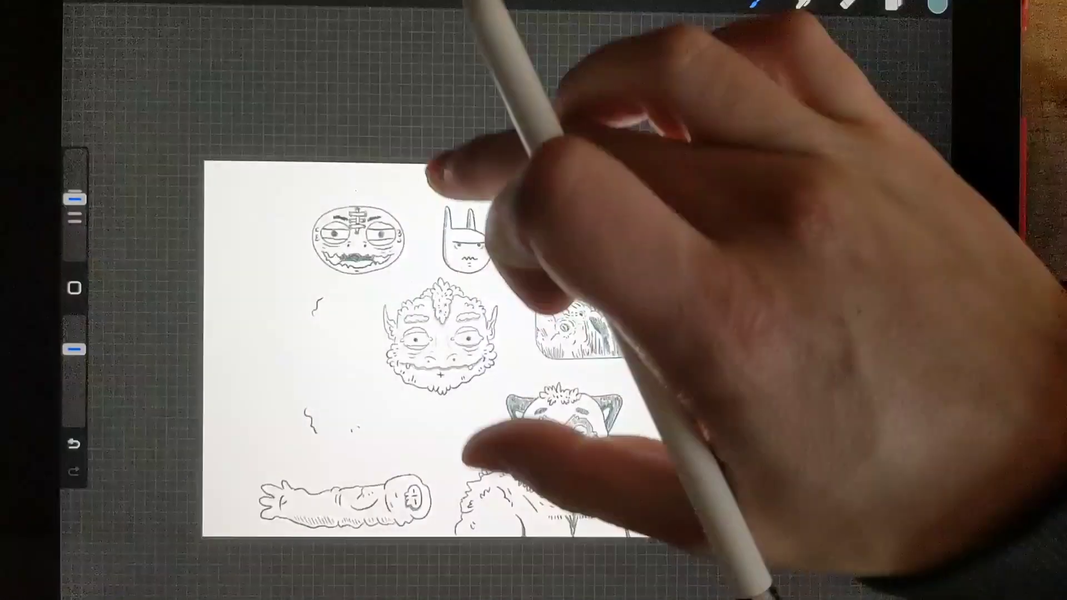
scroll(300, 380, up, 3)
scroll(300, 380, up, 3)
scroll(300, 380, up, 2)
scroll(292, 121, up, 2)
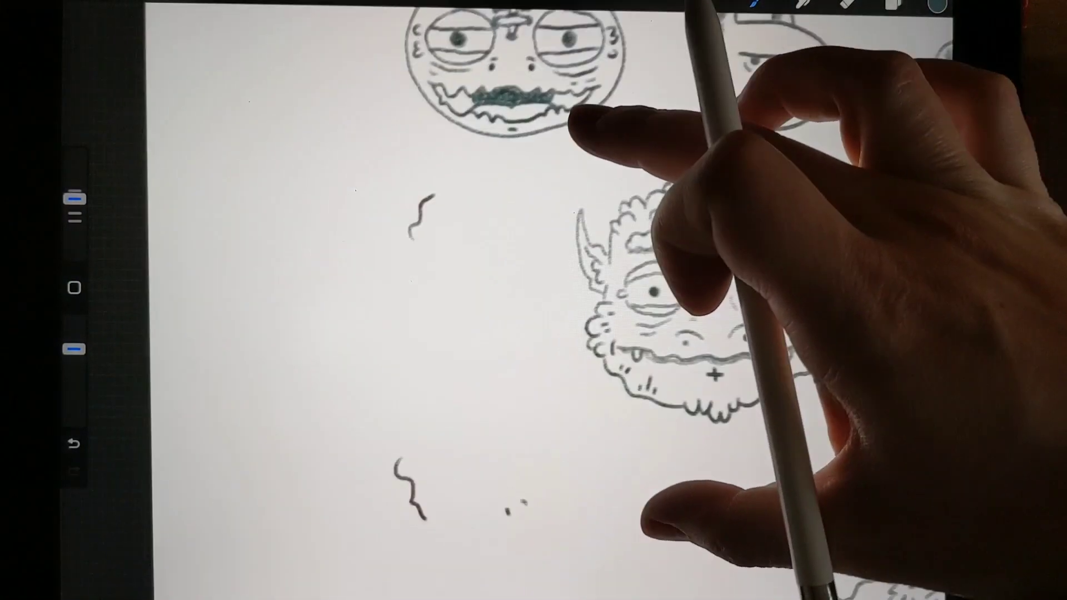
scroll(292, 121, up, 2)
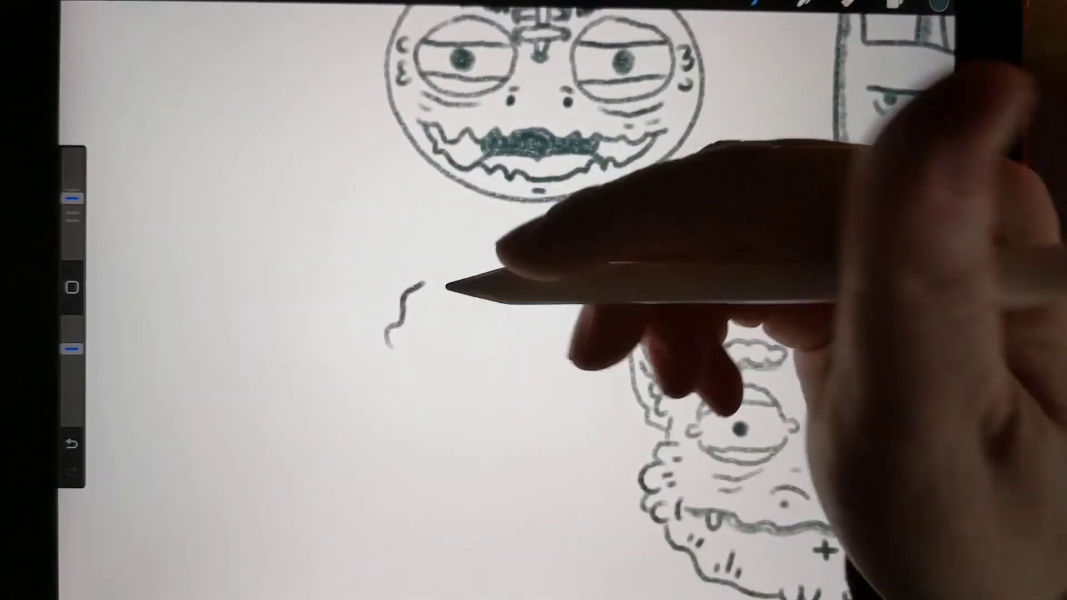
Draw two wavy horns, then the creature's head, eyes, brow, mouth and a fang.
mouse_move(404, 288)
mouse_down()
mouse_move(501, 224)
mouse_move(413, 349)
mouse_up()
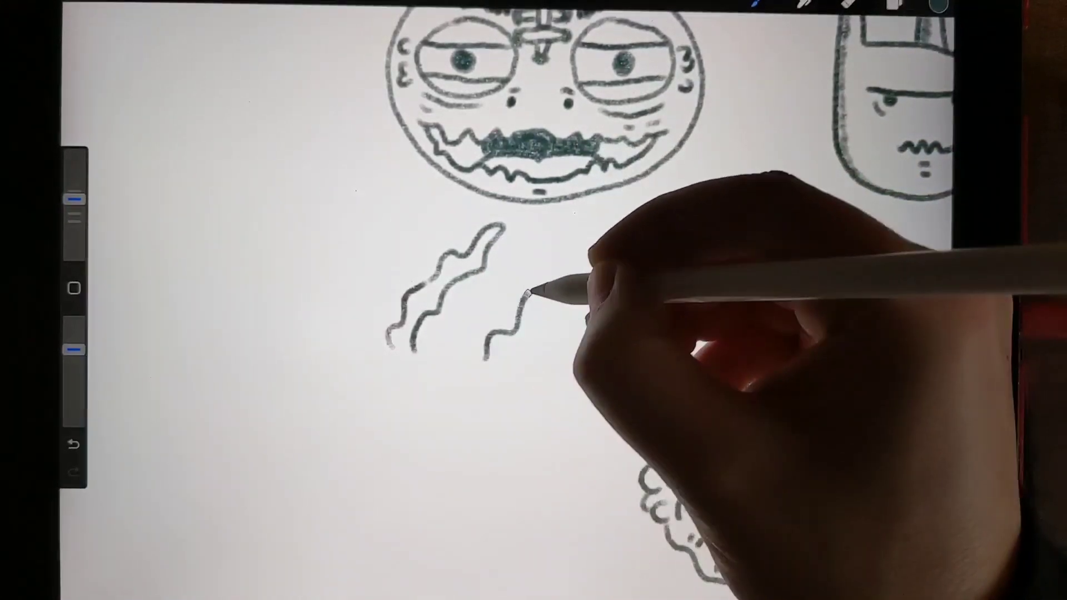
mouse_move(487, 357)
mouse_down()
mouse_move(600, 235)
mouse_move(543, 315)
mouse_up()
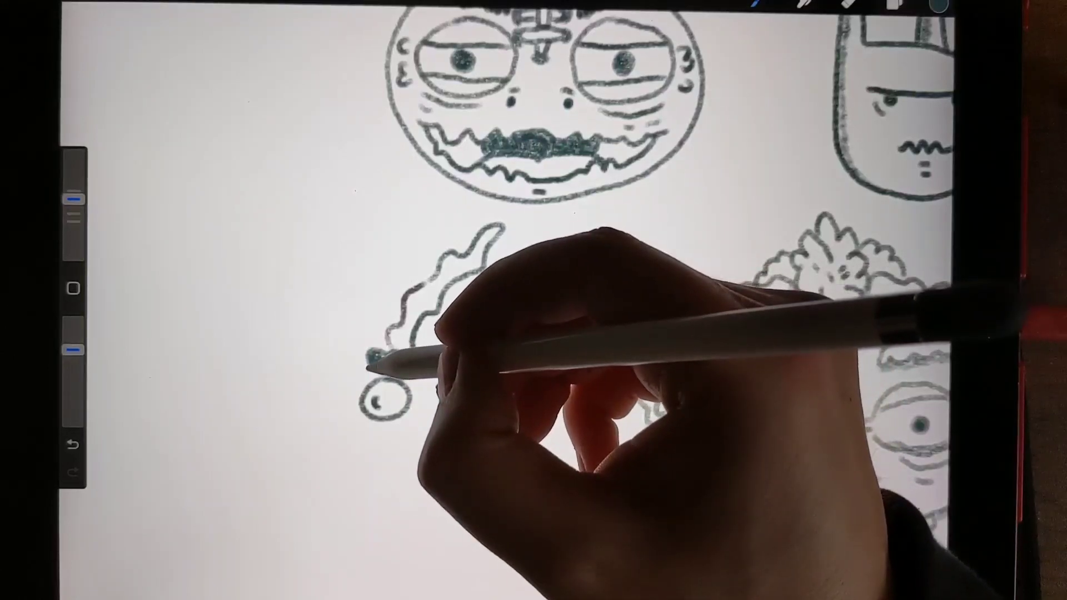
drag(349, 408, 367, 438)
drag(371, 392, 475, 393)
mouse_move(360, 438)
mouse_down()
mouse_move(496, 434)
mouse_move(525, 391)
mouse_up()
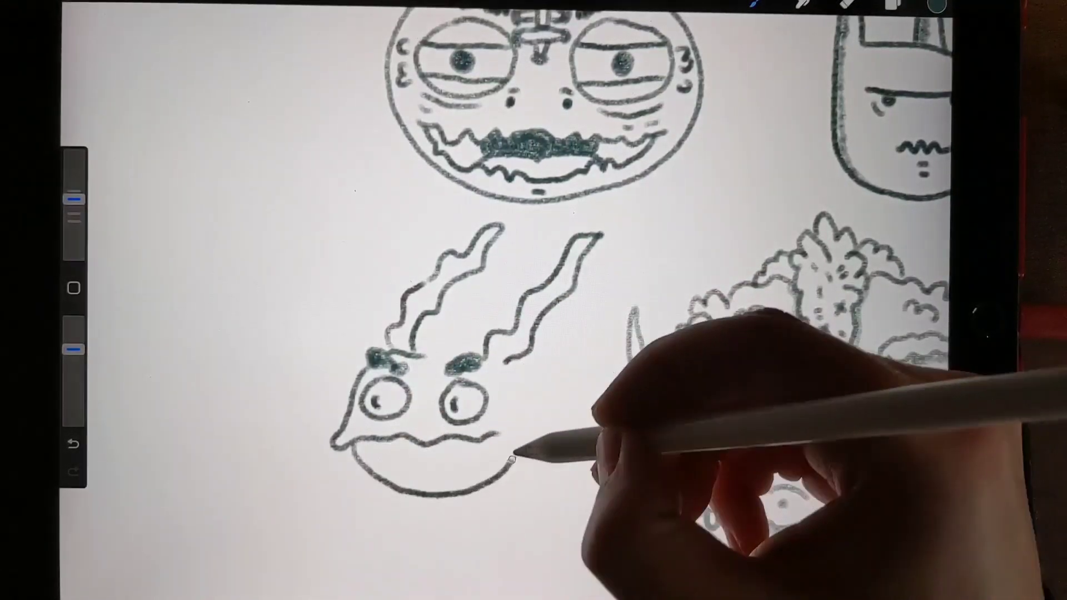
drag(446, 367, 483, 364)
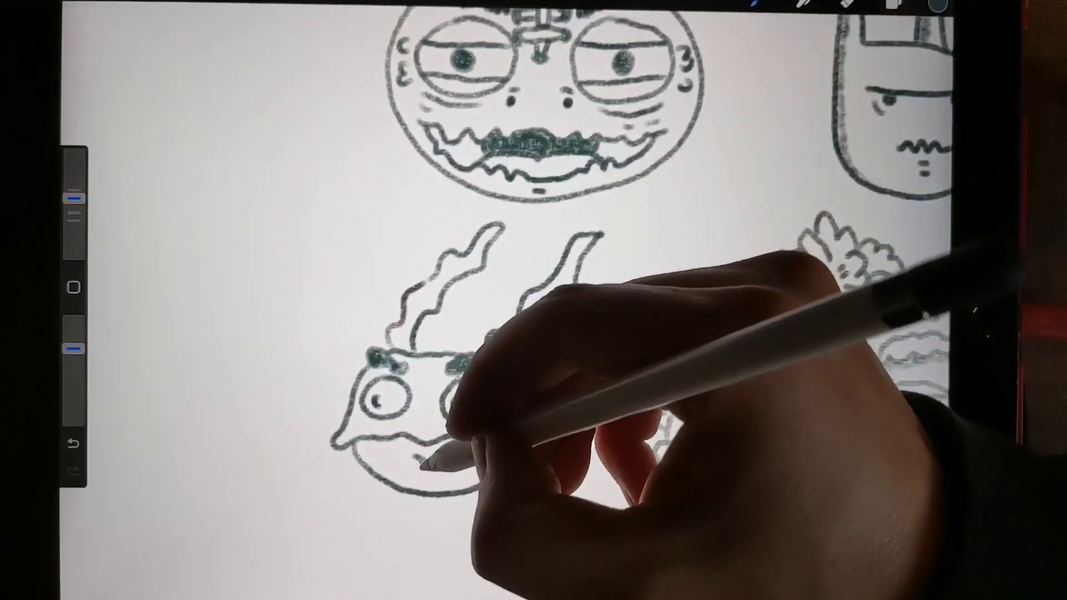
drag(412, 461, 428, 473)
drag(472, 440, 483, 442)
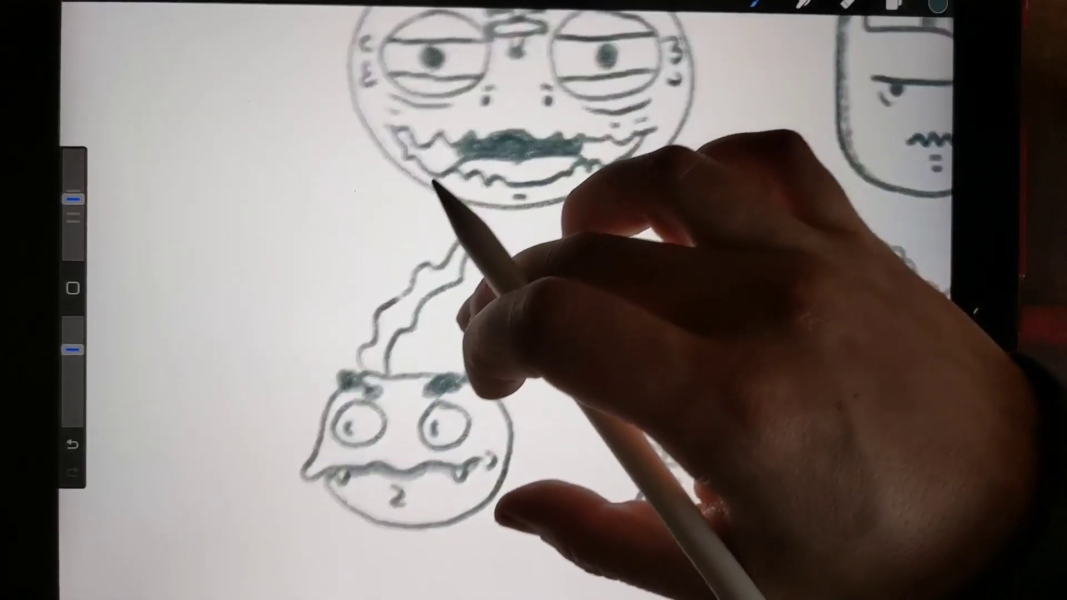
Bolden the horn outlines and refine the creature's eye, brow and mouth line.
drag(467, 379, 542, 325)
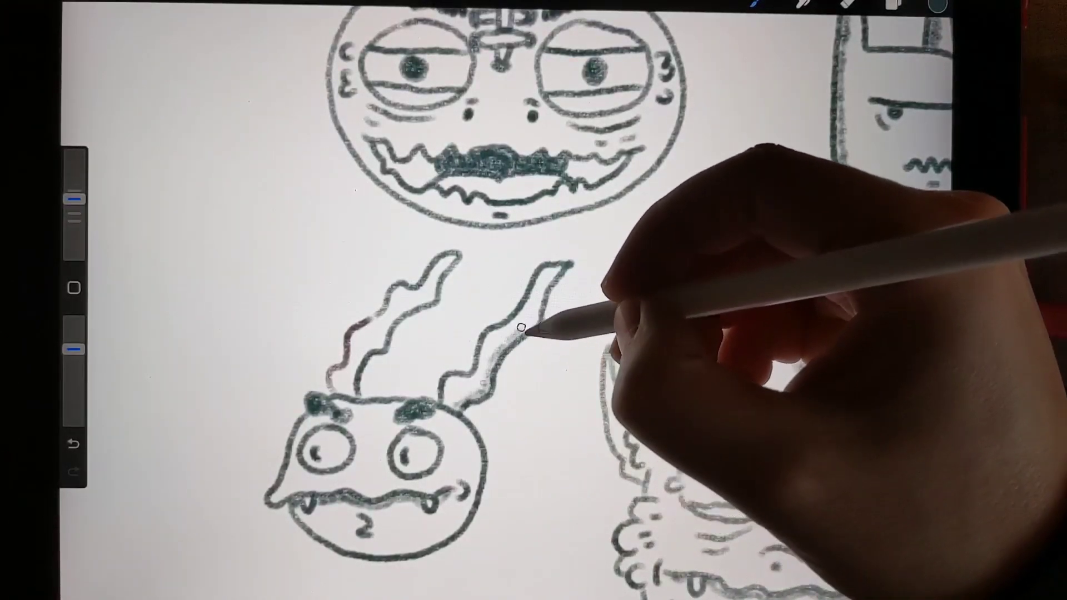
drag(491, 392, 542, 293)
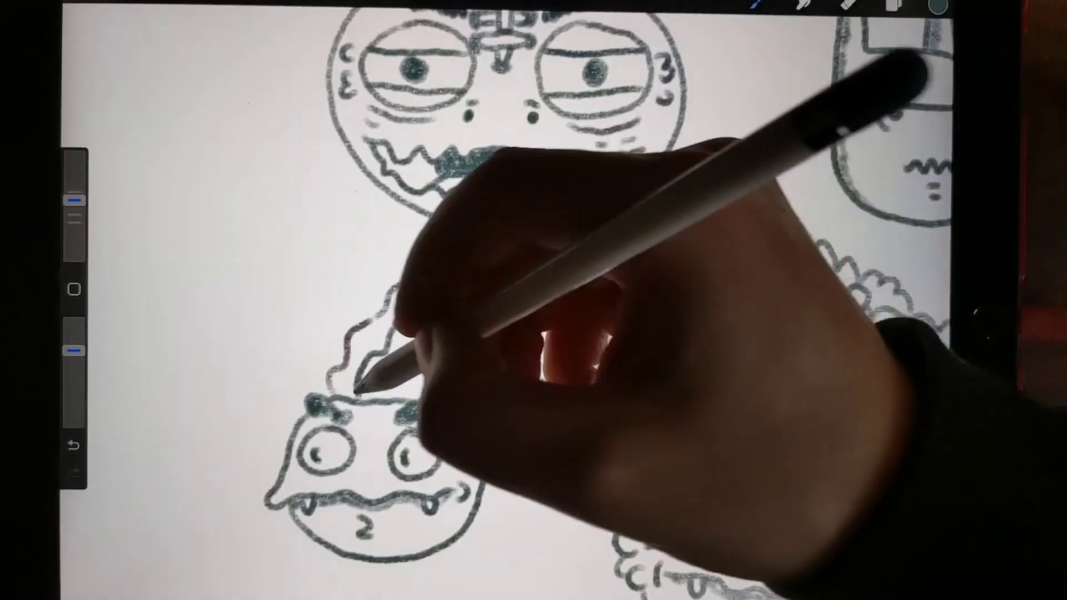
mouse_move(350, 379)
mouse_down()
mouse_move(392, 310)
mouse_move(429, 297)
mouse_move(477, 245)
mouse_up()
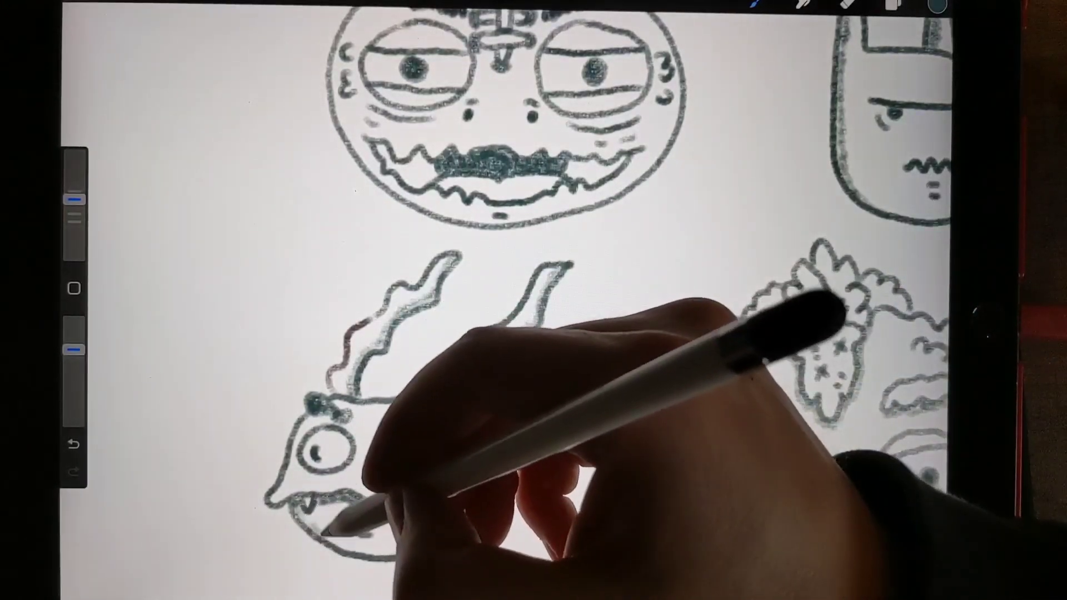
drag(396, 438, 422, 467)
mouse_move(357, 516)
mouse_down()
mouse_move(371, 533)
mouse_move(433, 509)
mouse_up()
mouse_move(350, 547)
mouse_down()
mouse_move(393, 550)
mouse_move(475, 510)
mouse_up()
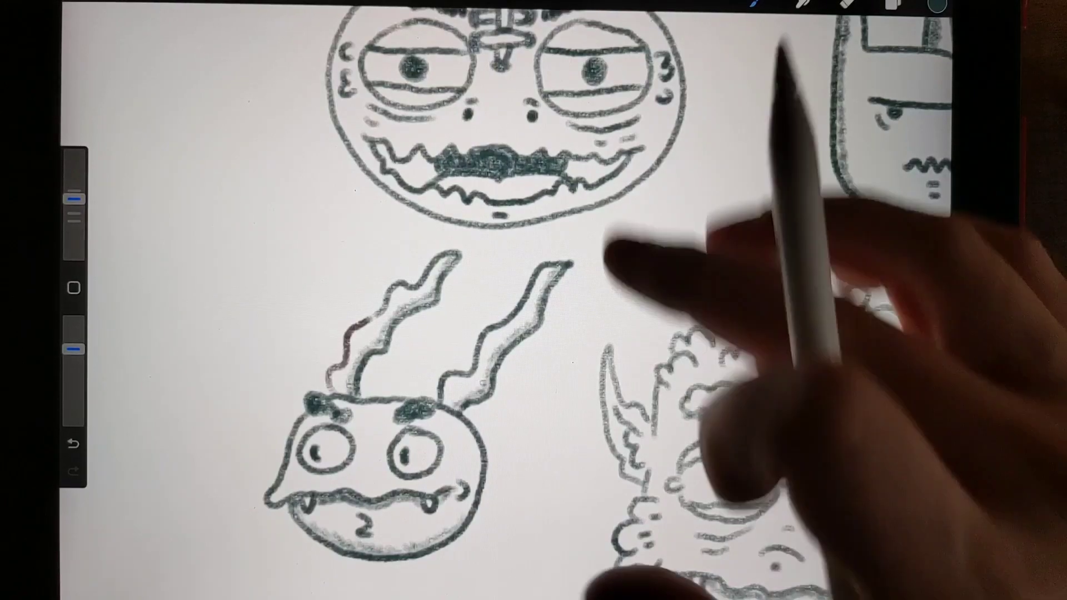
scroll(533, 300, down, 5)
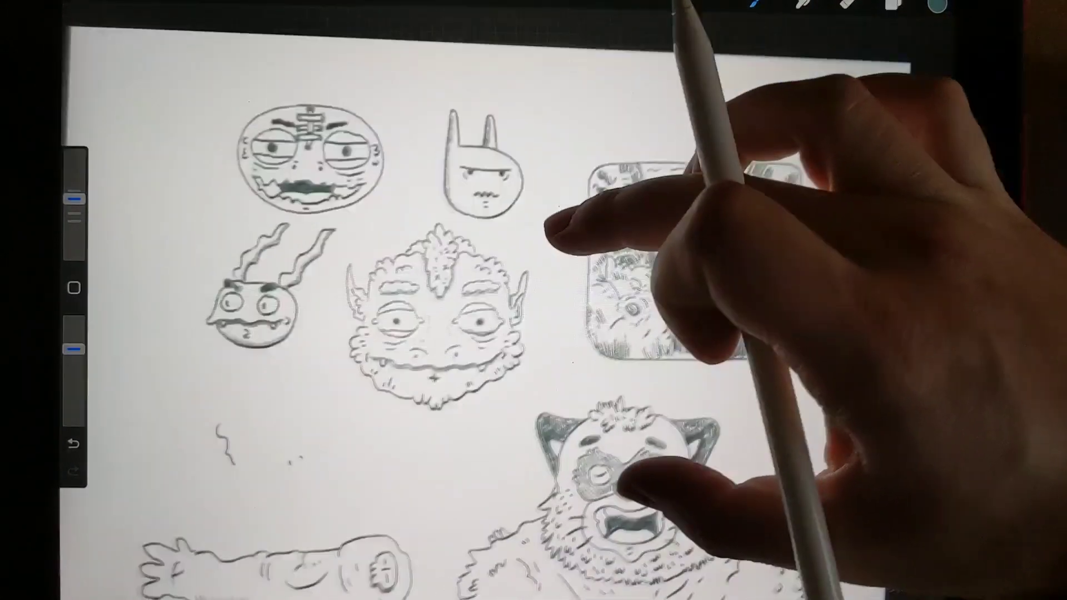
scroll(334, 376, up, 5)
scroll(417, 335, up, 2)
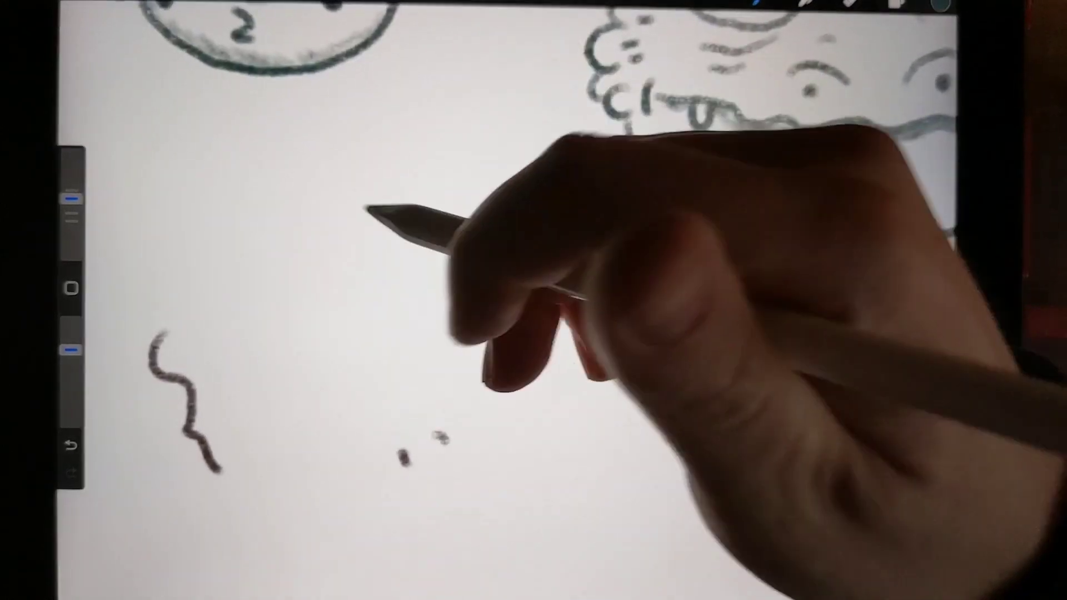
Draw the lumpy head outline, the inner arc of the round face and a neck curl.
mouse_move(163, 334)
mouse_down()
mouse_move(359, 296)
mouse_move(500, 401)
mouse_up()
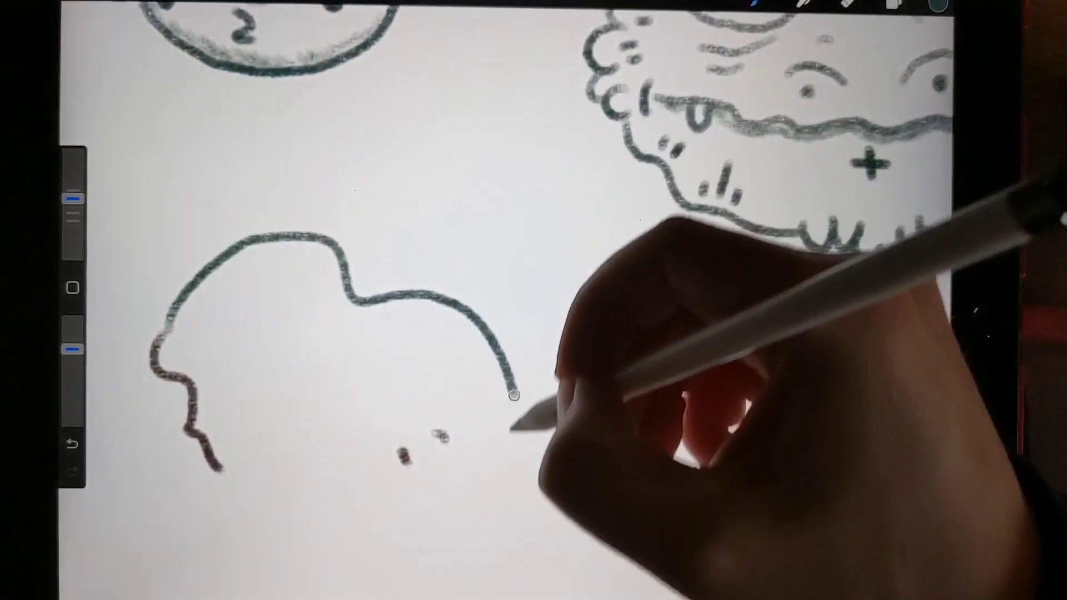
drag(480, 492, 388, 521)
drag(354, 338, 359, 479)
drag(476, 317, 455, 513)
click(405, 441)
click(441, 437)
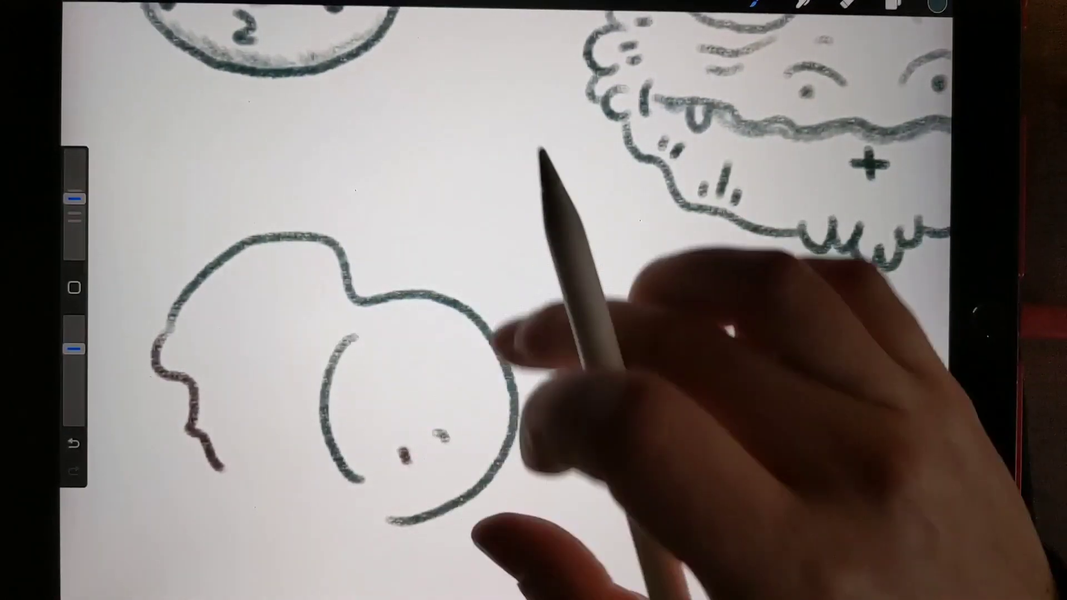
scroll(334, 334, down, 5)
drag(451, 313, 442, 366)
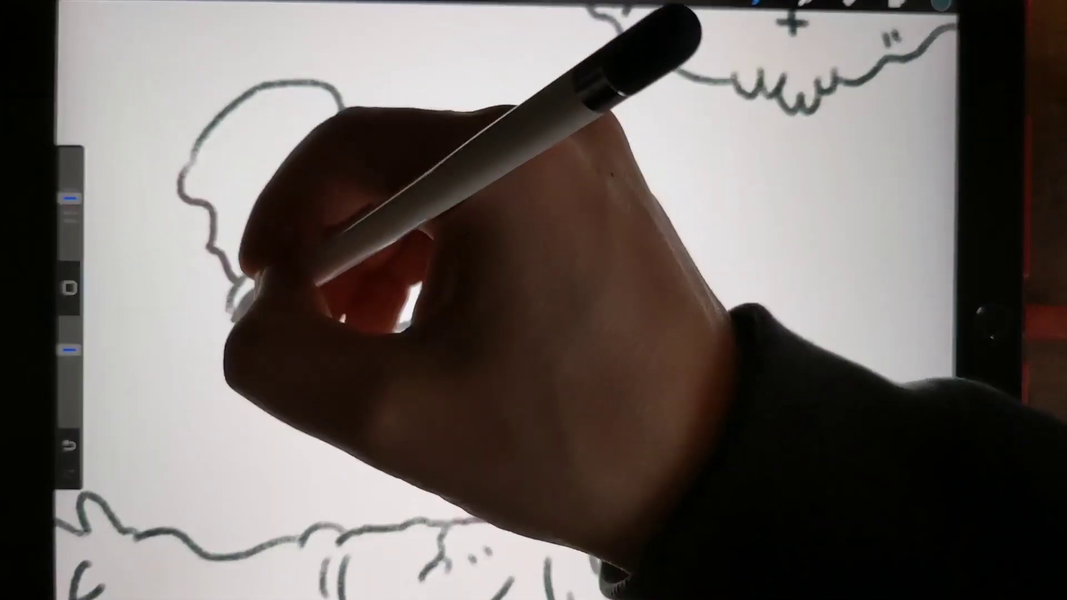
mouse_move(238, 279)
mouse_down()
mouse_move(309, 381)
mouse_move(386, 459)
mouse_up()
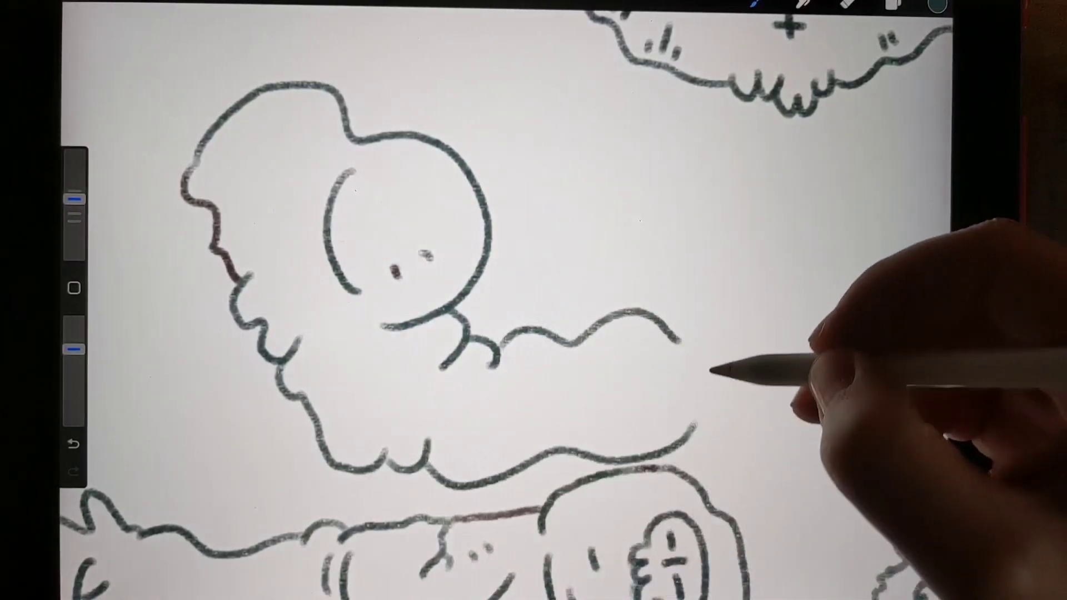
scroll(533, 334, right, 5)
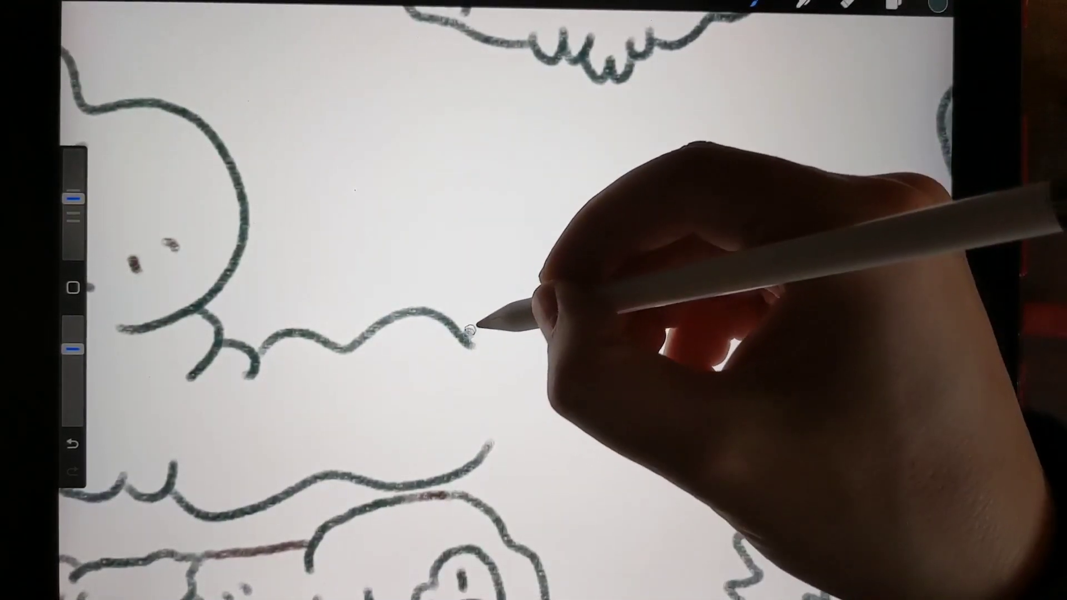
Extend the outline into a jagged zigzag snout with wavy inner lines.
mouse_move(546, 324)
mouse_down()
mouse_move(584, 342)
mouse_move(609, 375)
mouse_up()
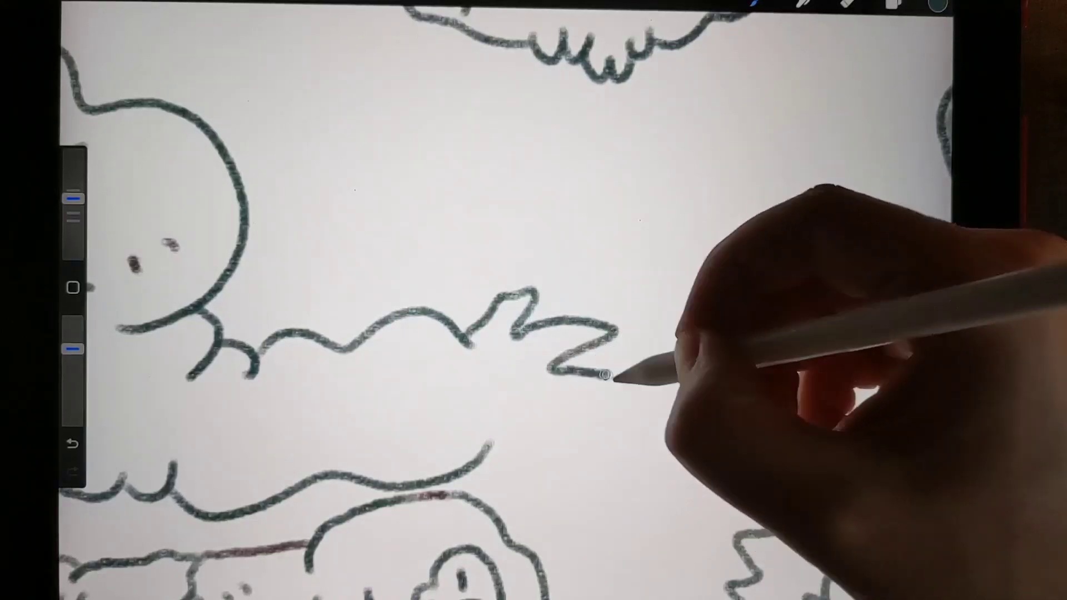
drag(572, 441, 513, 436)
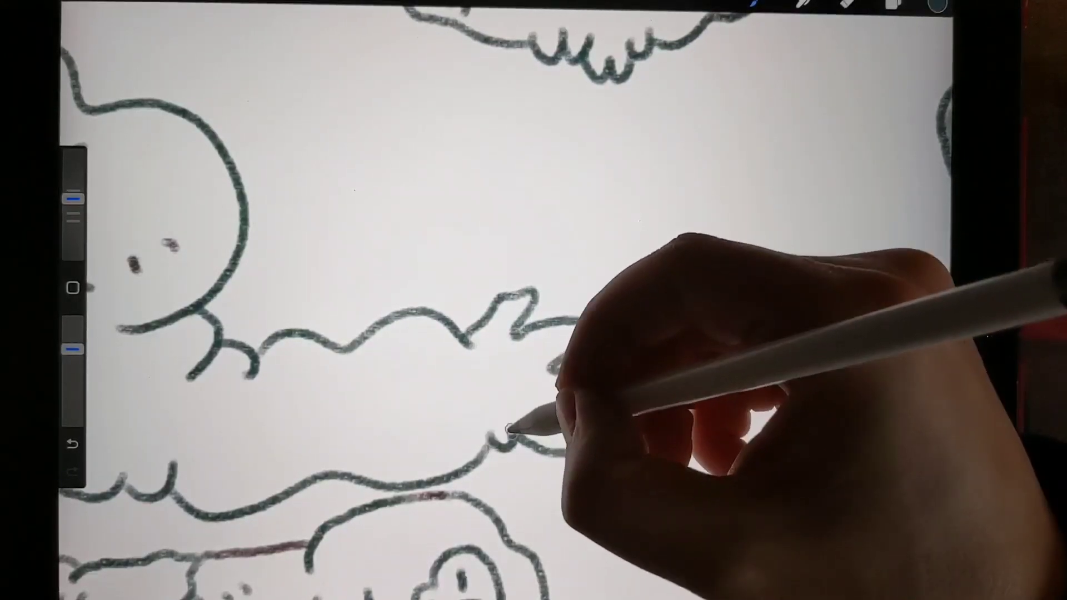
mouse_move(540, 396)
mouse_down()
mouse_move(553, 353)
mouse_move(528, 398)
mouse_move(491, 376)
mouse_up()
drag(422, 386, 276, 407)
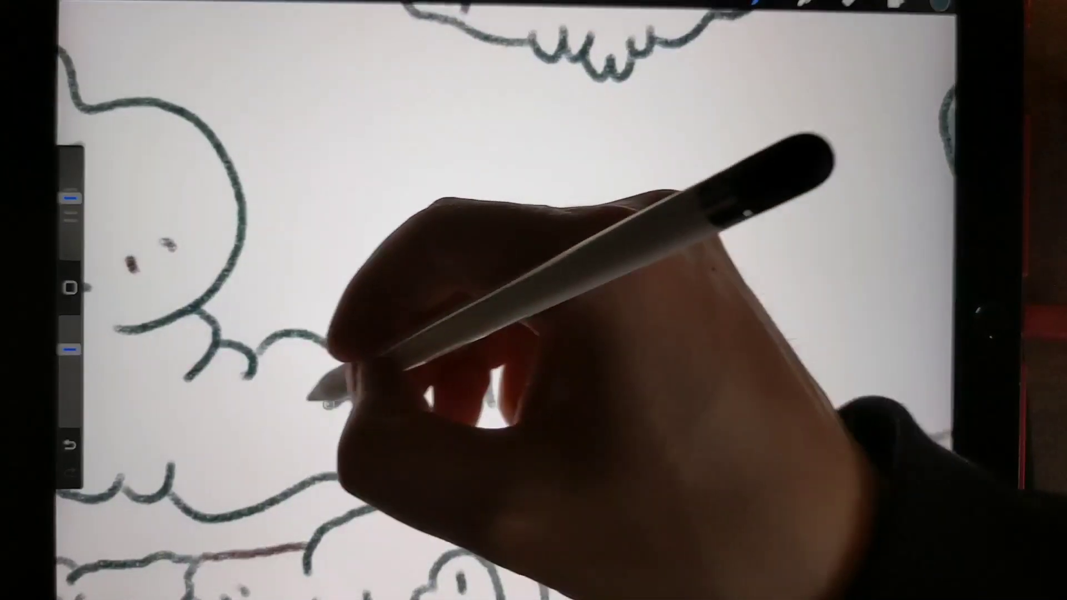
drag(291, 449, 417, 421)
drag(454, 454, 430, 467)
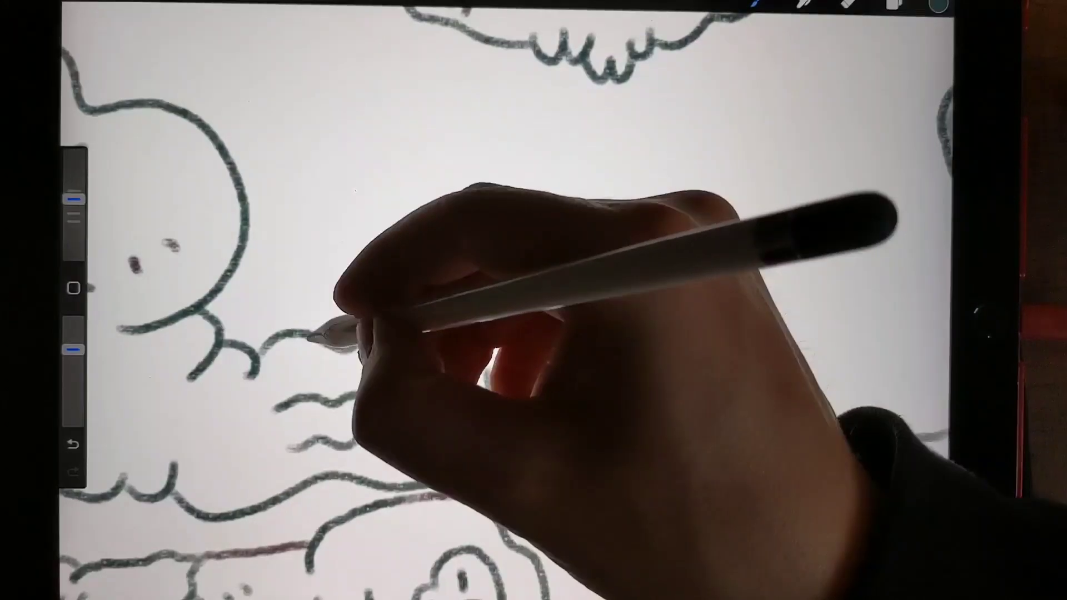
Add scalloped teeth along the jaws, hatching and small marks near the snout tip.
drag(309, 342, 446, 321)
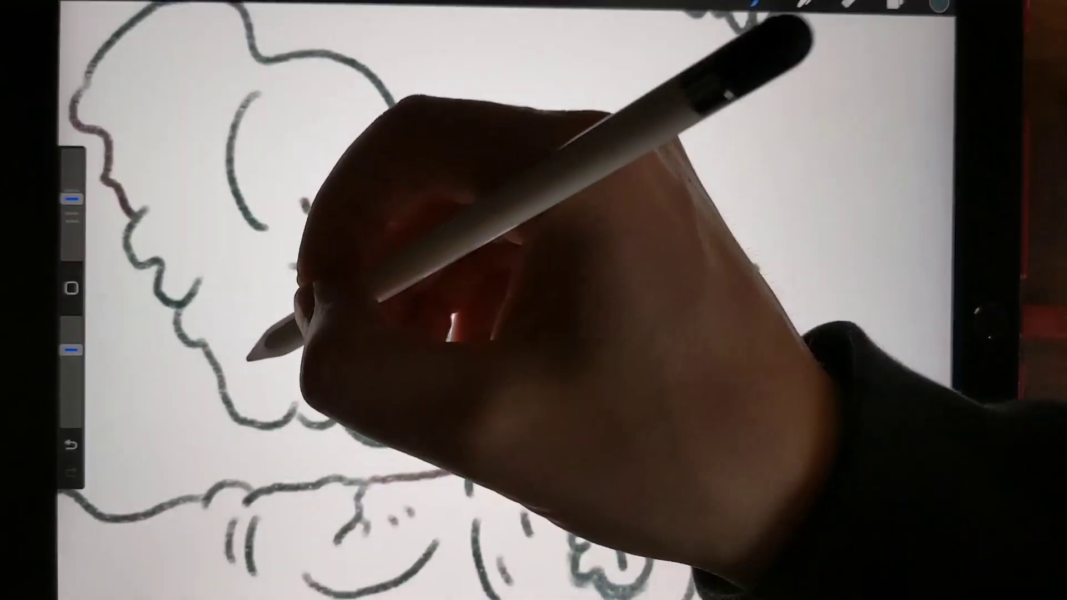
mouse_move(284, 354)
mouse_down()
mouse_move(284, 385)
mouse_move(304, 386)
mouse_up()
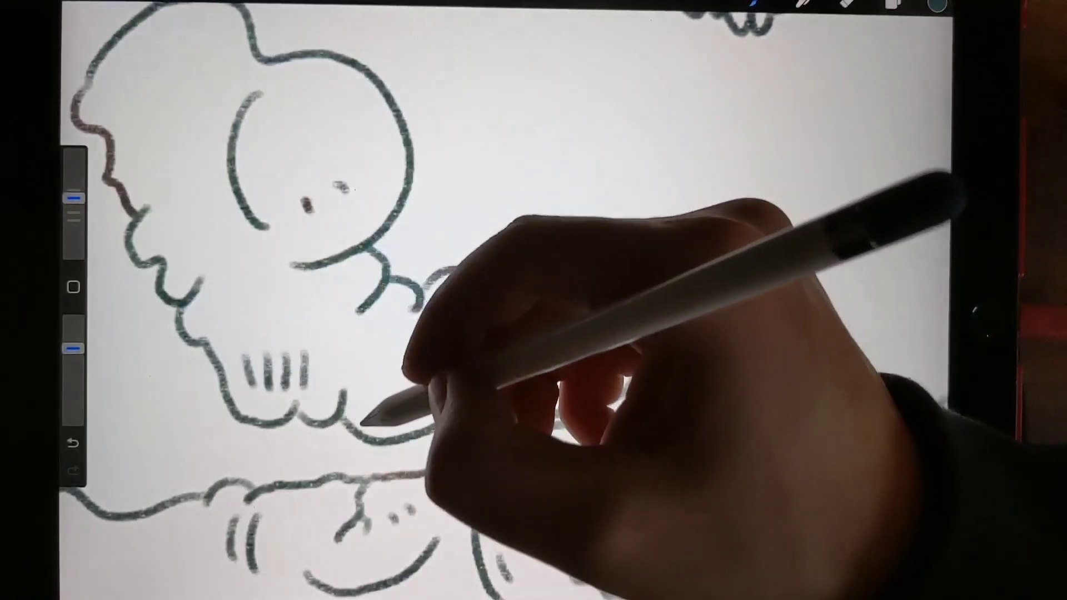
mouse_move(367, 411)
mouse_down()
mouse_move(398, 421)
mouse_move(440, 401)
mouse_move(560, 387)
mouse_up()
drag(617, 268, 692, 246)
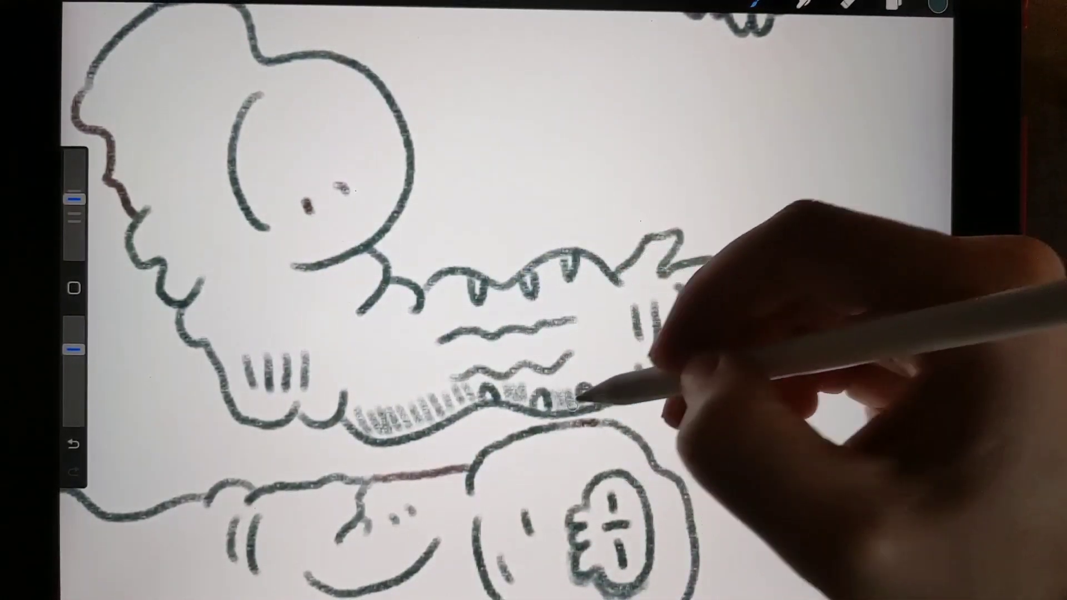
drag(639, 309, 659, 338)
mouse_move(592, 377)
mouse_down()
mouse_move(628, 365)
mouse_move(734, 275)
mouse_move(684, 367)
mouse_up()
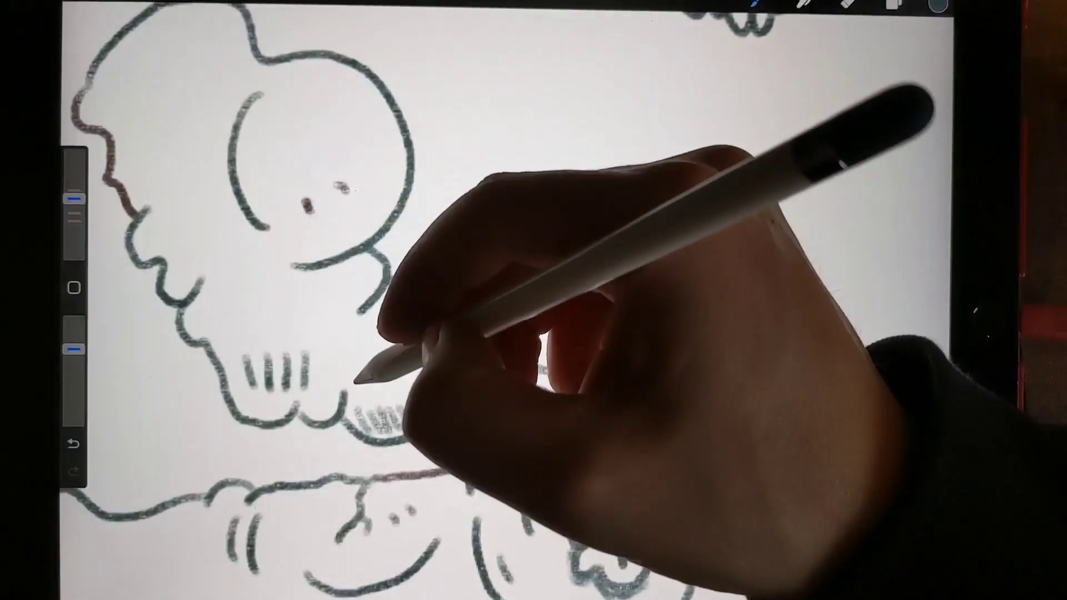
drag(393, 345, 370, 368)
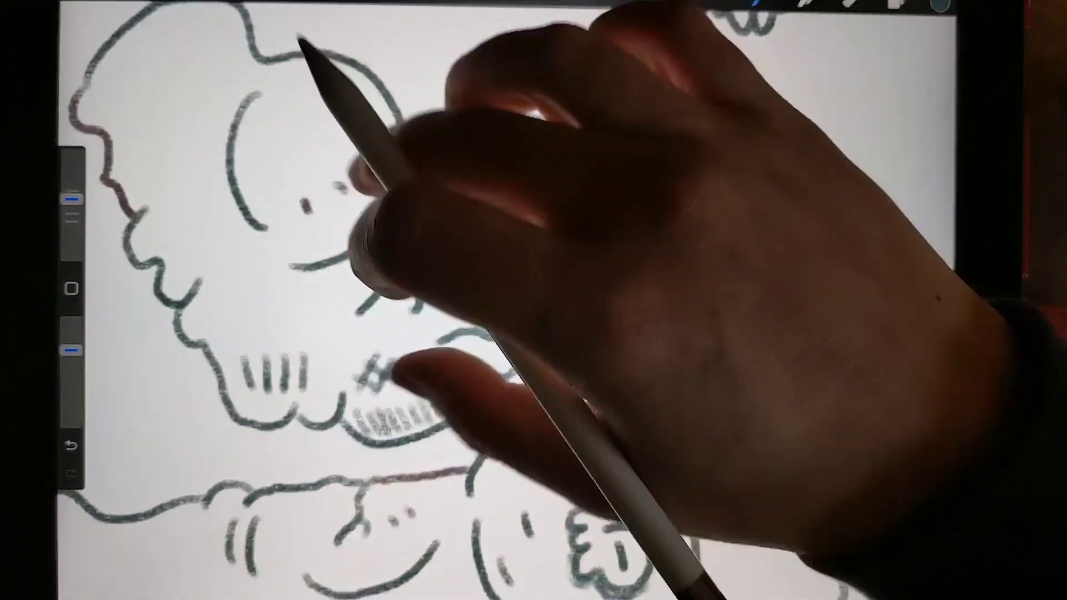
drag(359, 250, 367, 391)
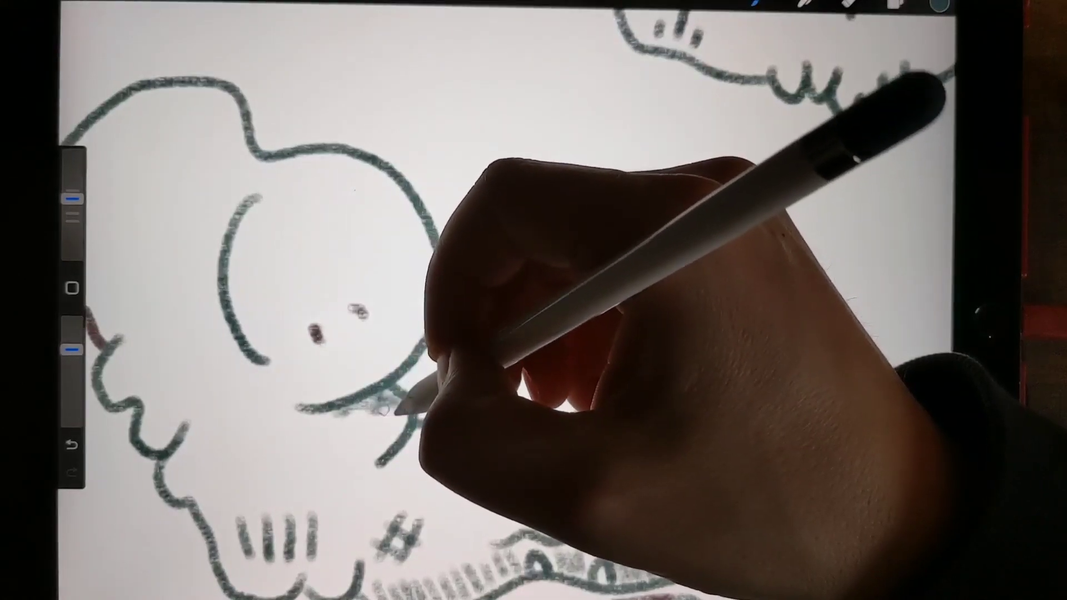
drag(367, 401, 423, 429)
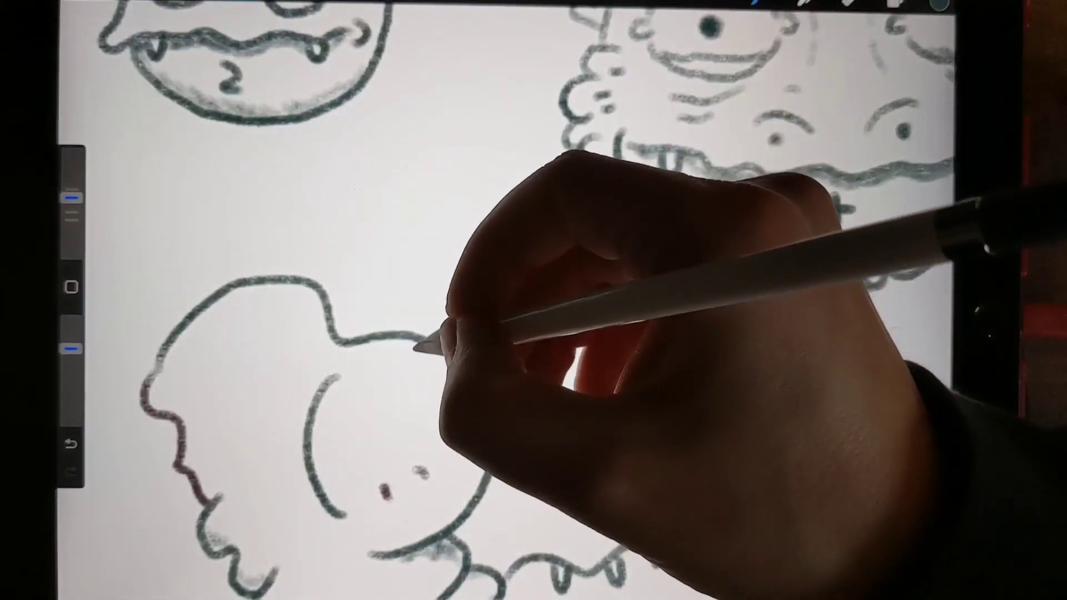
Draw a wavy crack, hook and line inside the face, plus spots on the head.
drag(346, 422, 433, 357)
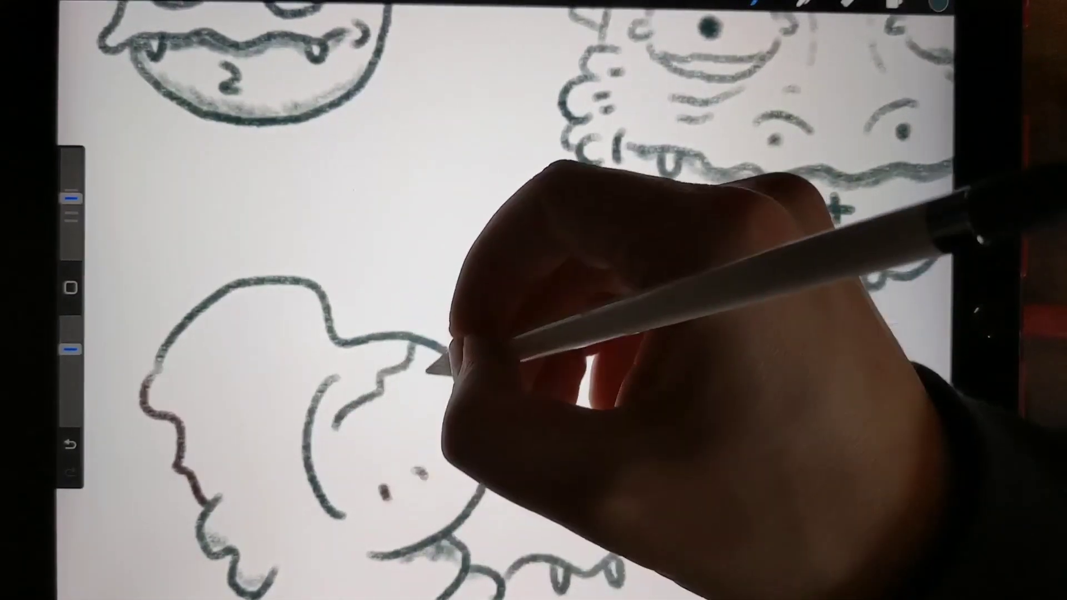
drag(354, 429, 388, 455)
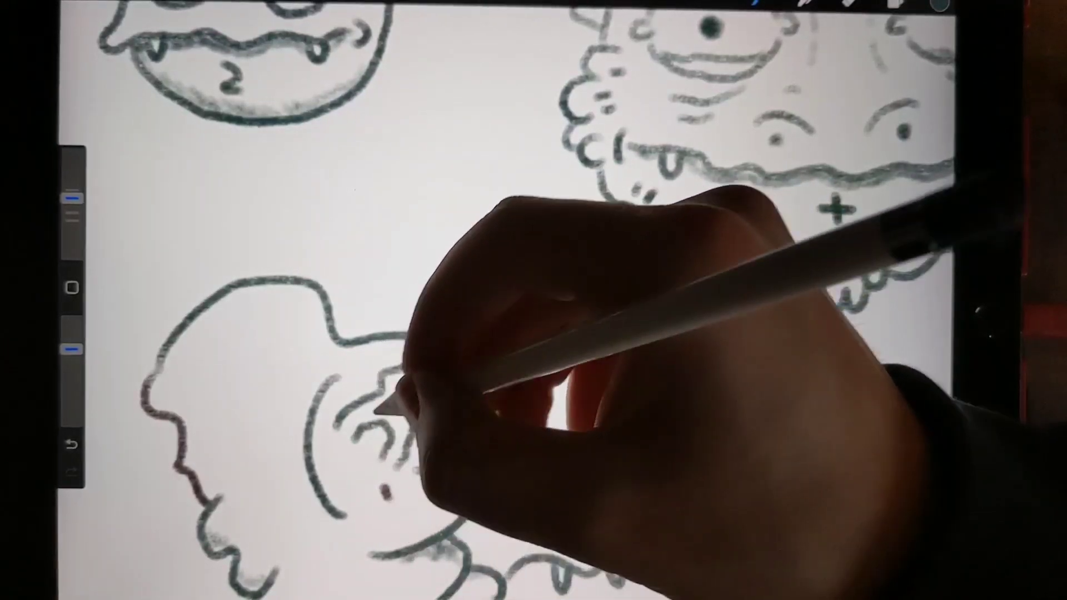
drag(417, 355, 409, 464)
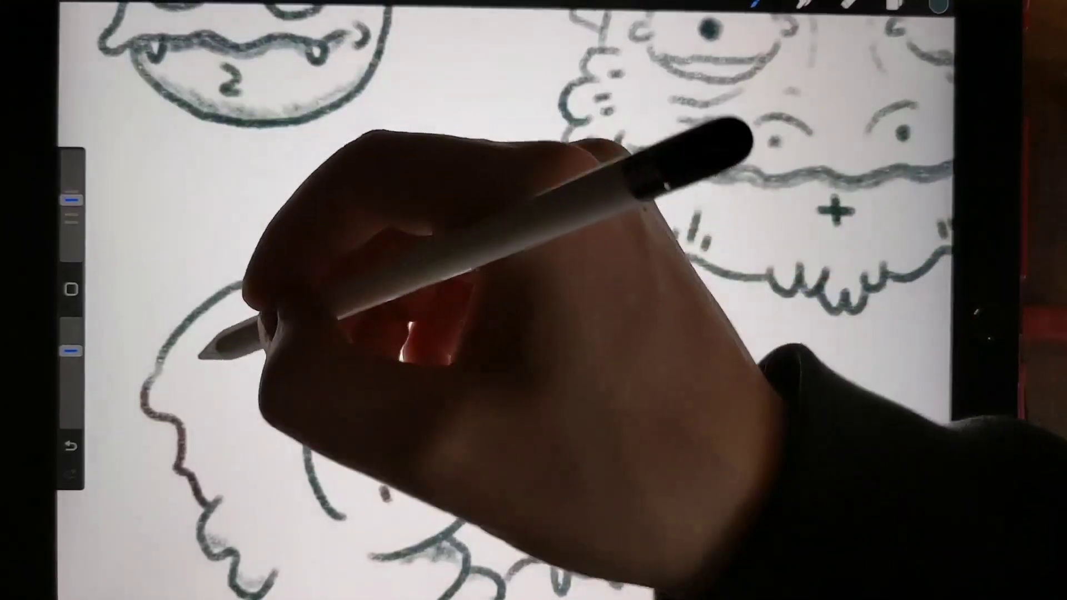
drag(204, 366, 203, 360)
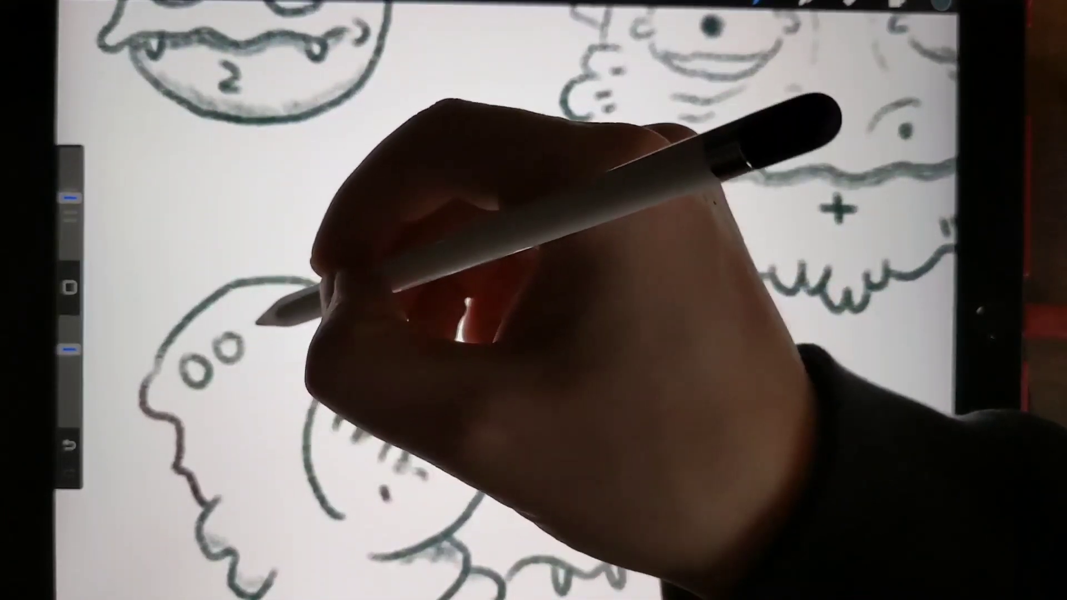
drag(260, 322, 276, 320)
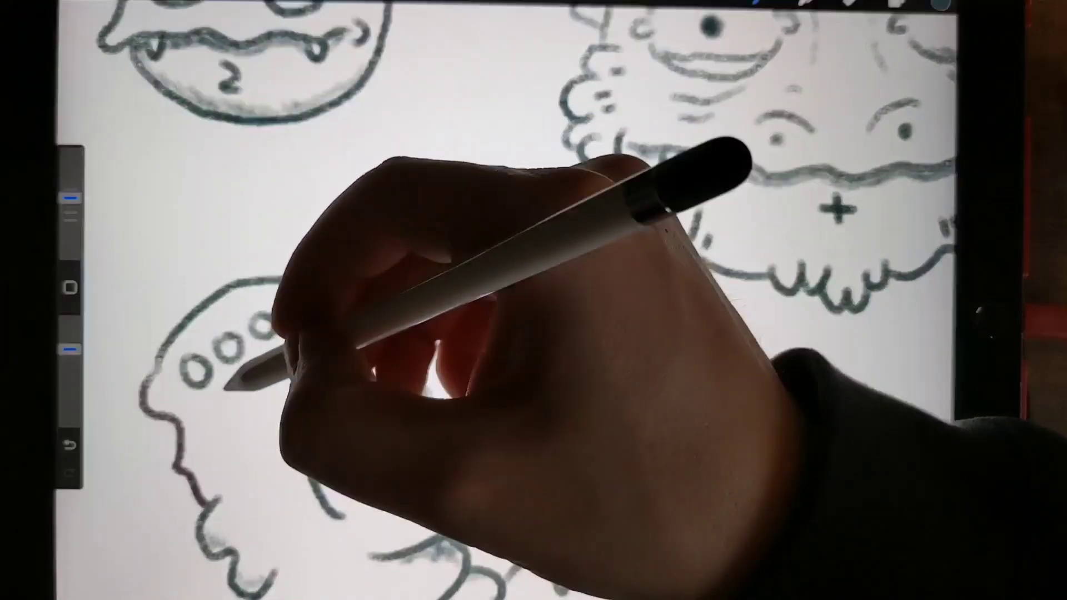
drag(242, 382, 238, 386)
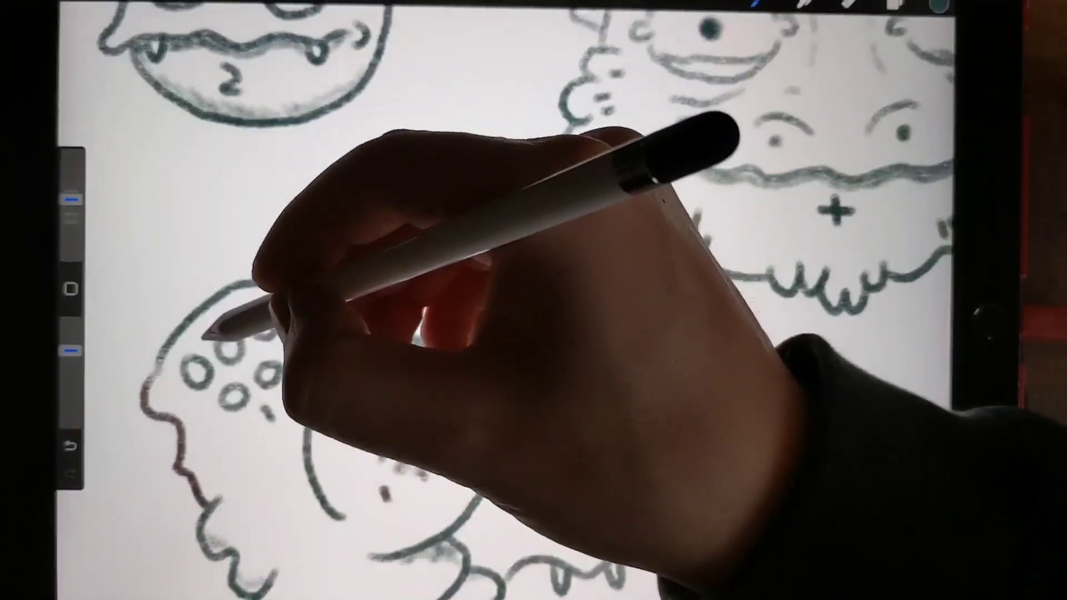
scroll(467, 317, down, 5)
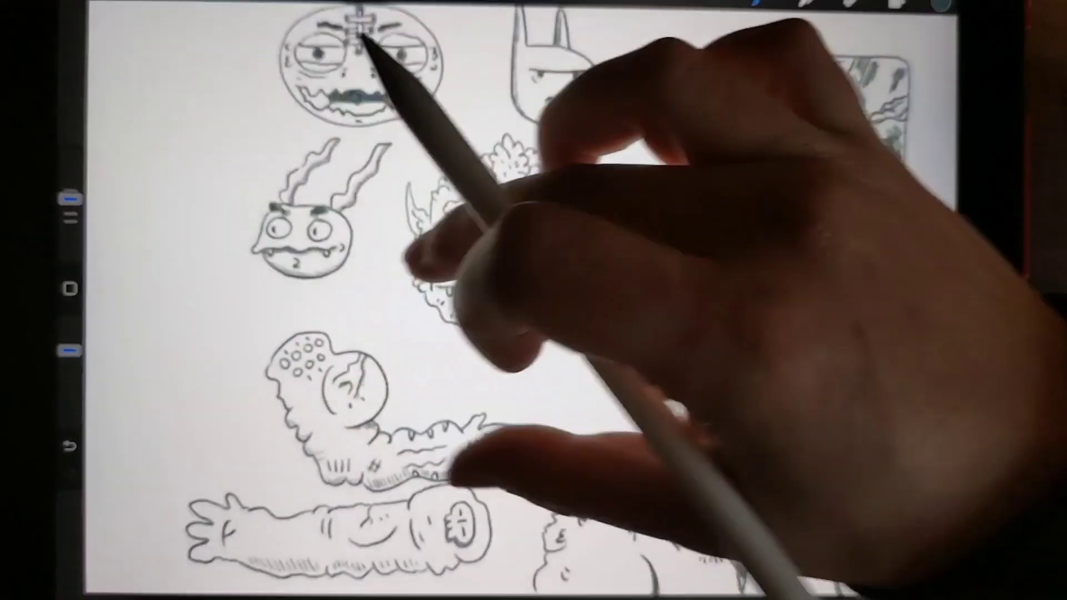
scroll(467, 317, down, 2)
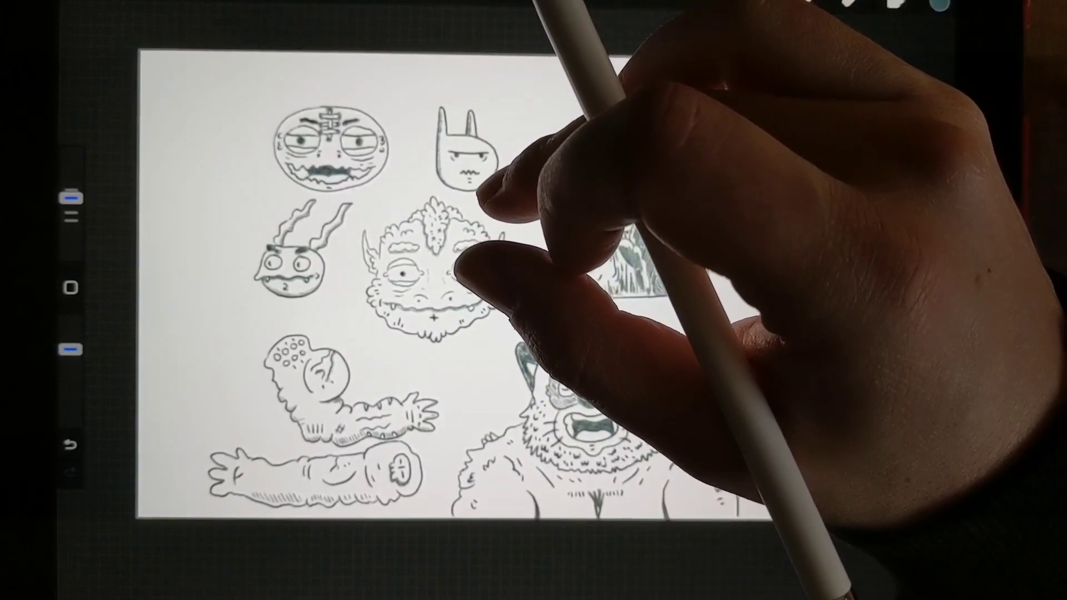
scroll(467, 250, up, 3)
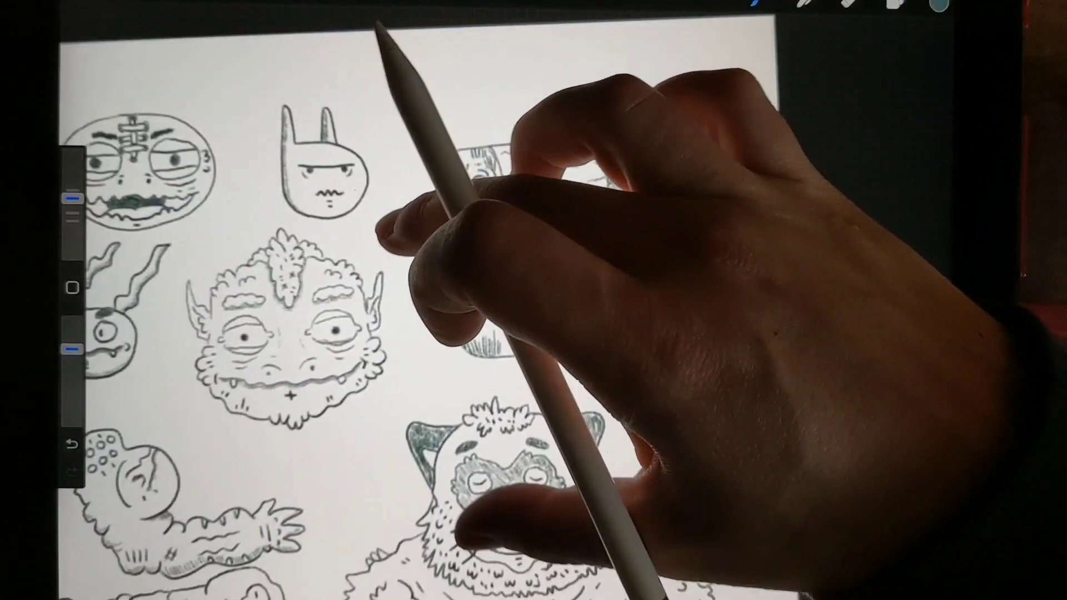
scroll(468, 250, up, 3)
scroll(467, 251, up, 2)
scroll(334, 250, up, 3)
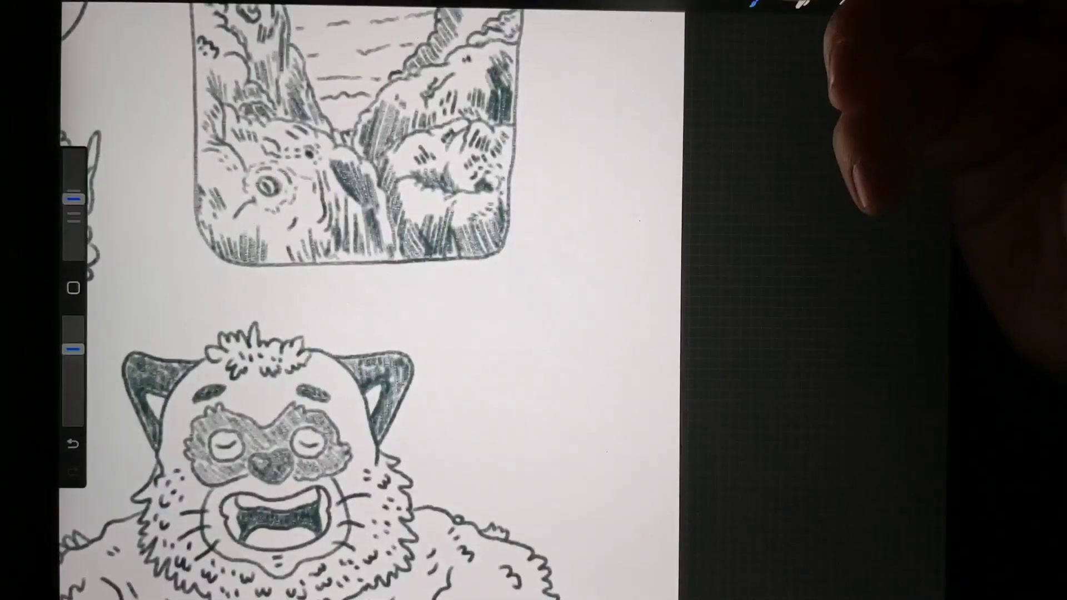
scroll(334, 250, up, 3)
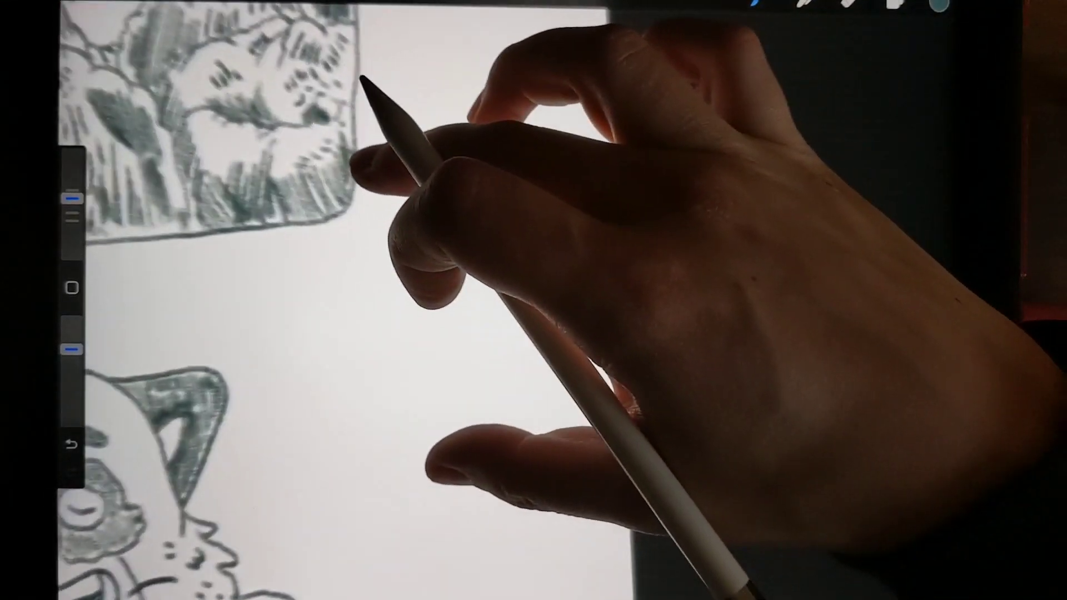
scroll(334, 300, down, 5)
scroll(334, 300, up, 5)
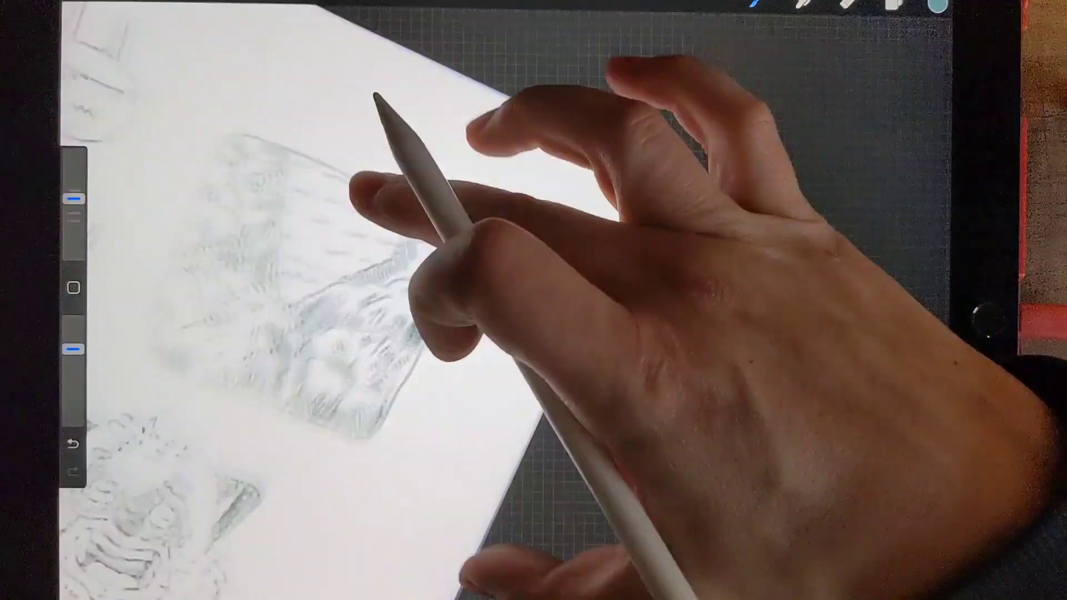
scroll(334, 300, up, 2)
scroll(334, 250, up, 3)
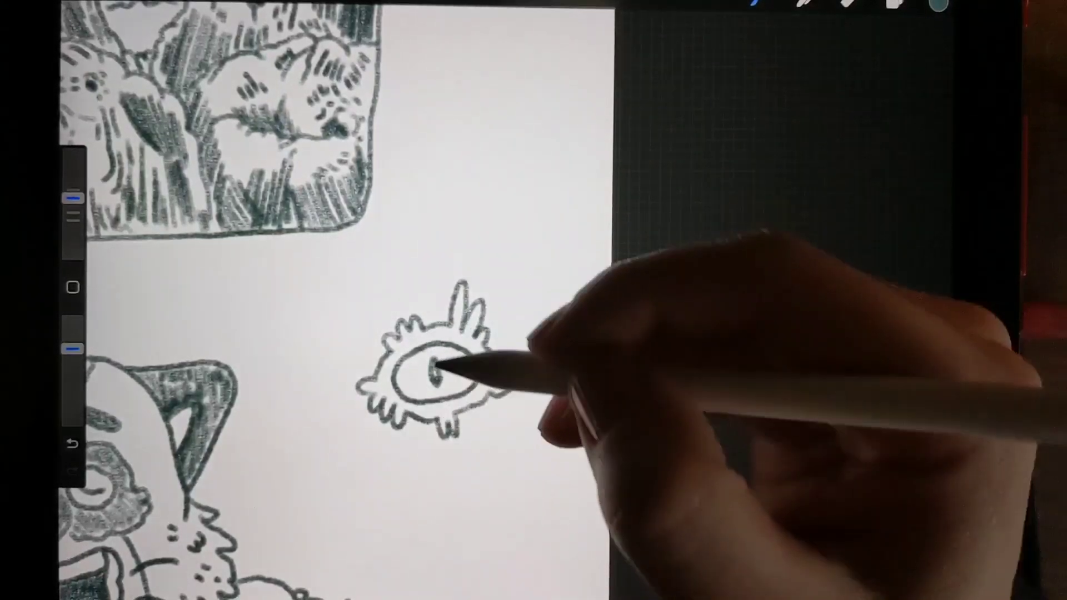
Add a pupil, a long hatched body with an X mark, and a ring below the feet.
drag(434, 363, 435, 386)
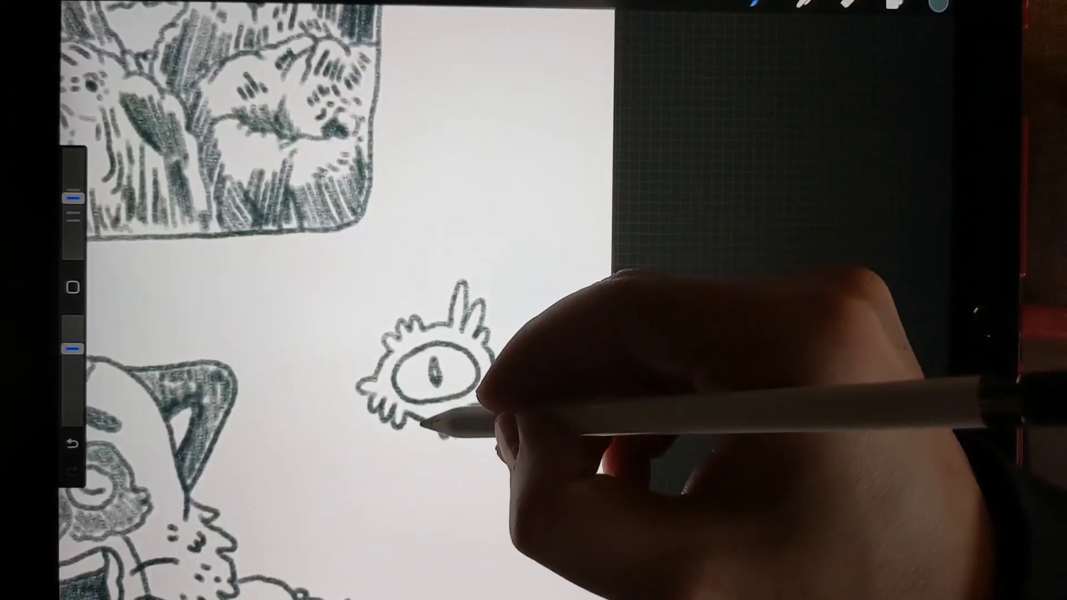
drag(420, 427, 427, 490)
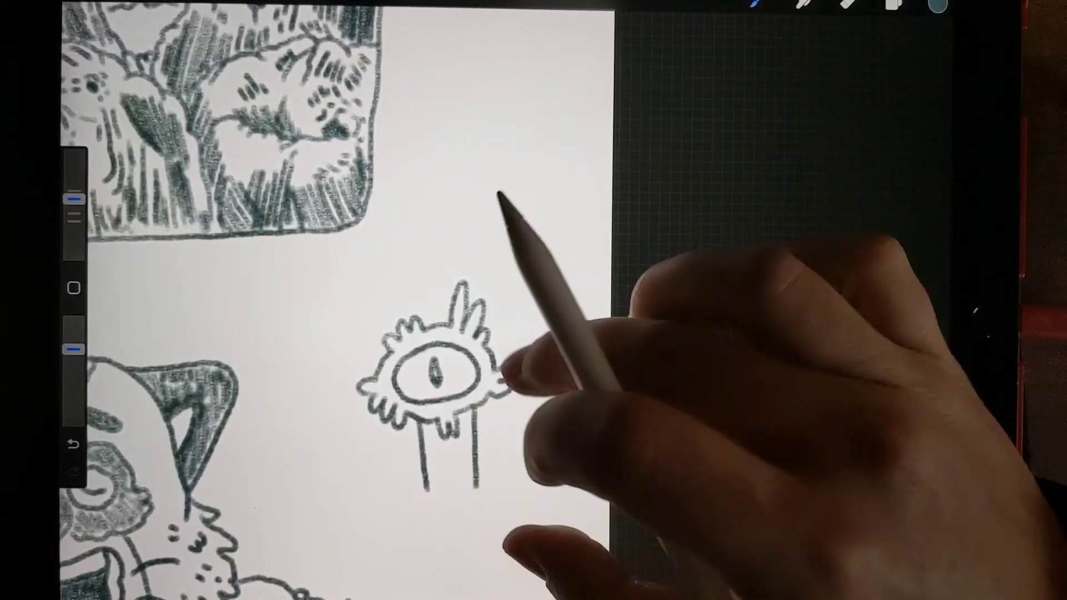
scroll(434, 376, down, 3)
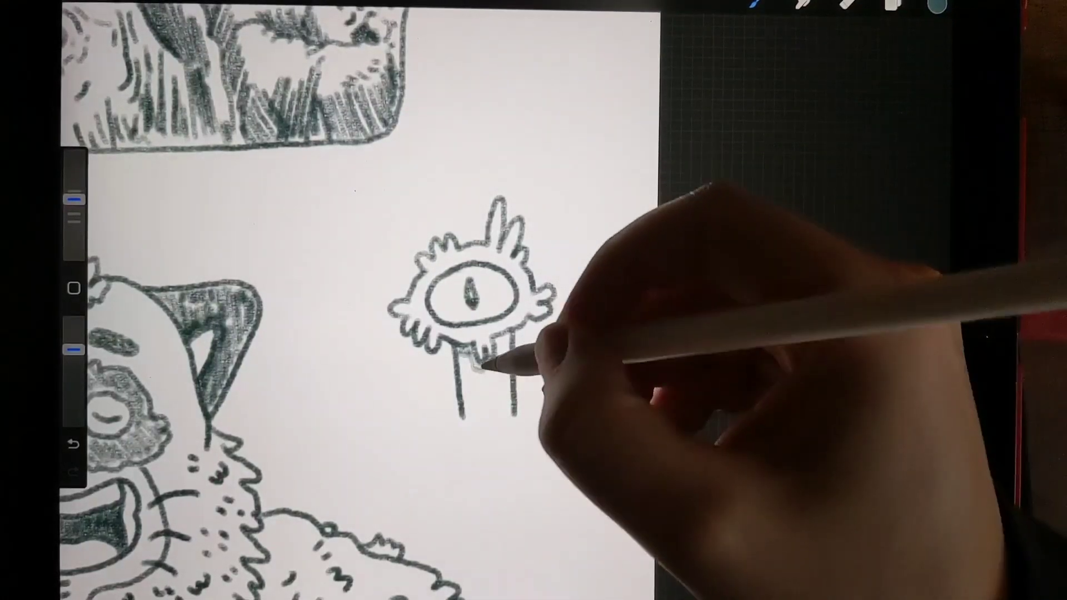
drag(489, 359, 500, 339)
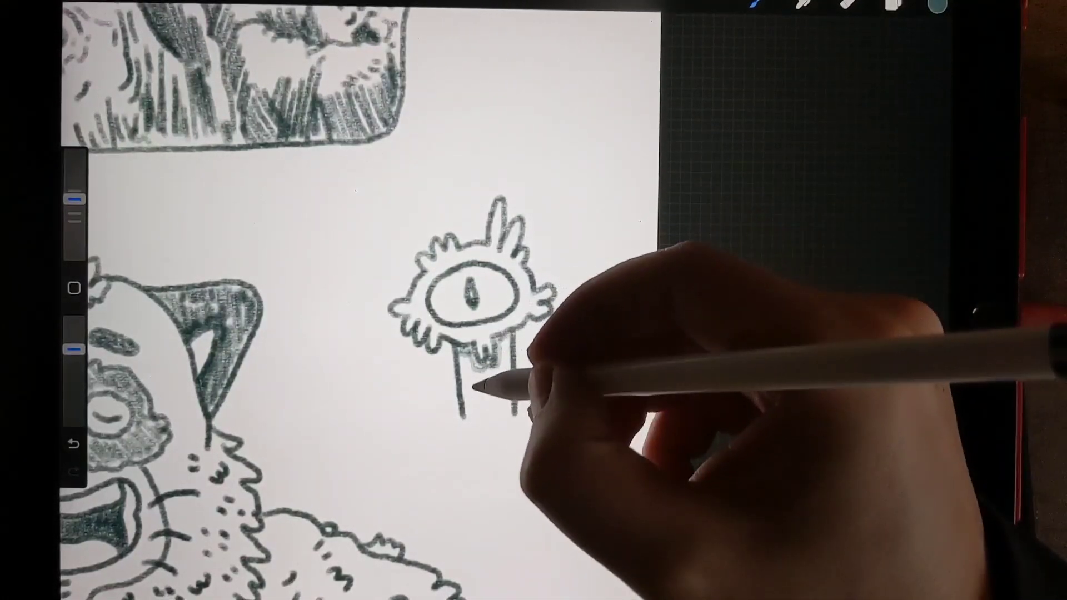
mouse_move(481, 382)
mouse_down()
mouse_move(501, 380)
mouse_move(499, 401)
mouse_up()
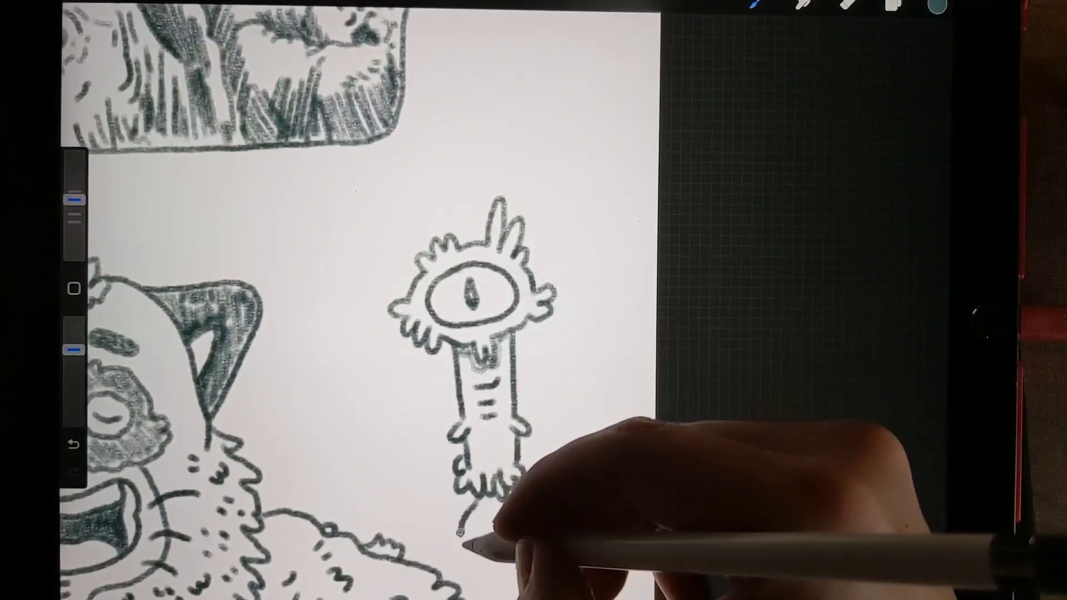
mouse_move(479, 502)
mouse_down()
mouse_move(525, 536)
mouse_move(486, 530)
mouse_up()
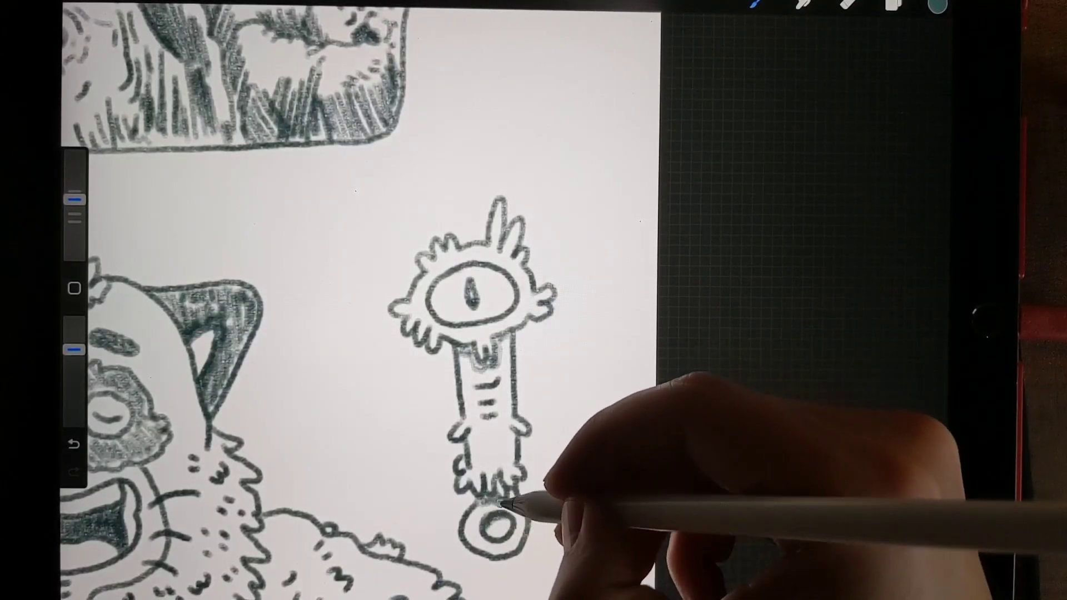
mouse_move(483, 437)
mouse_down()
mouse_move(502, 454)
mouse_move(483, 456)
mouse_up()
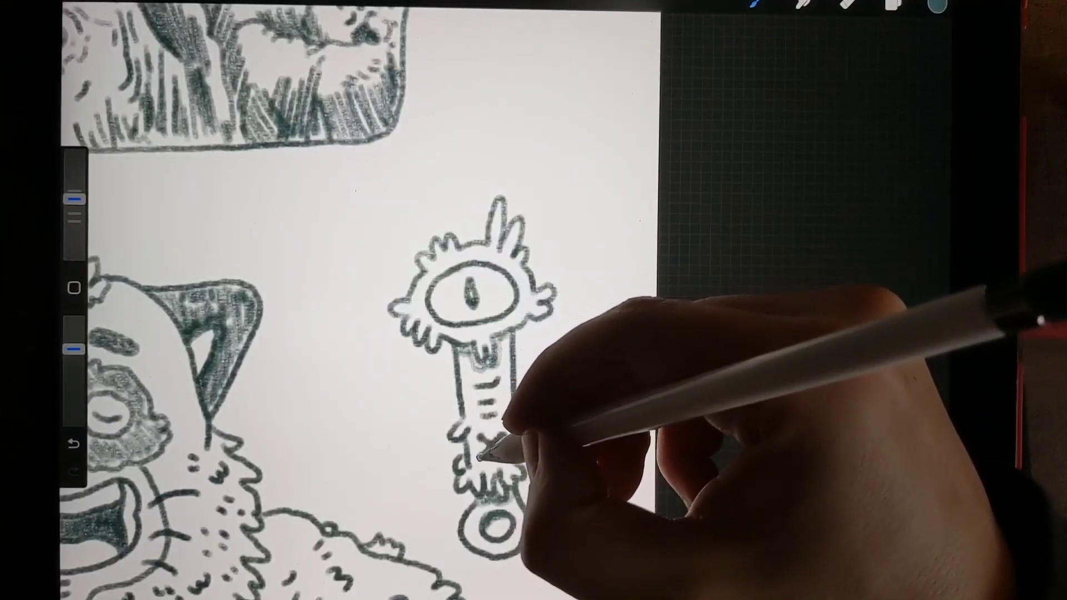
scroll(466, 334, up, 5)
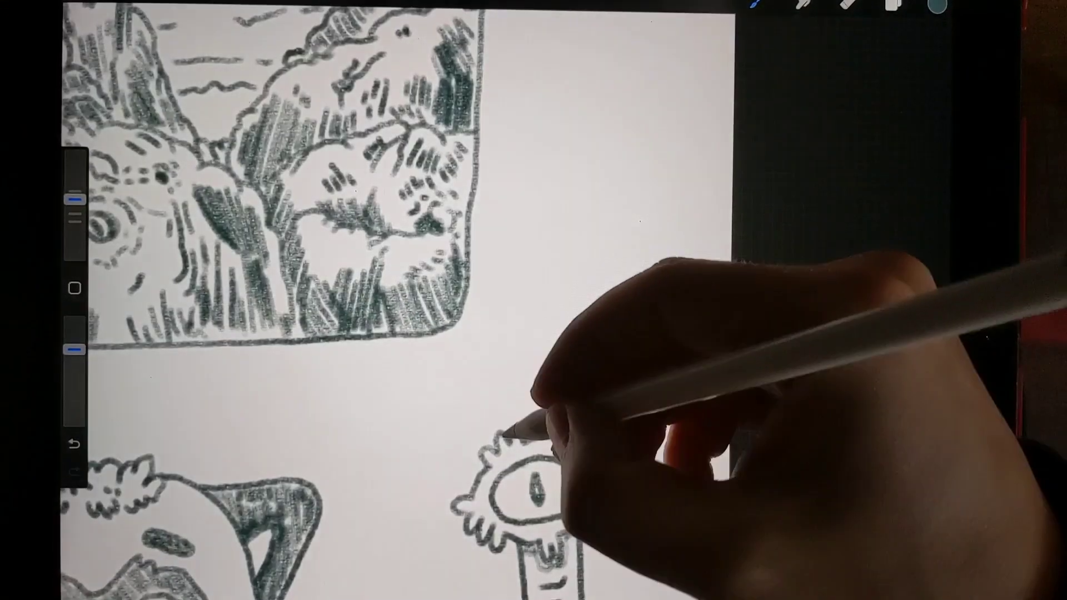
Outline a notched blade above the head and dot its right edge.
mouse_move(503, 414)
mouse_down()
mouse_move(508, 309)
mouse_move(521, 290)
mouse_move(509, 220)
mouse_move(527, 132)
mouse_move(564, 60)
mouse_move(608, 25)
mouse_move(603, 108)
mouse_move(575, 182)
mouse_move(595, 208)
mouse_move(572, 281)
mouse_move(588, 306)
mouse_move(567, 342)
mouse_move(577, 405)
mouse_up()
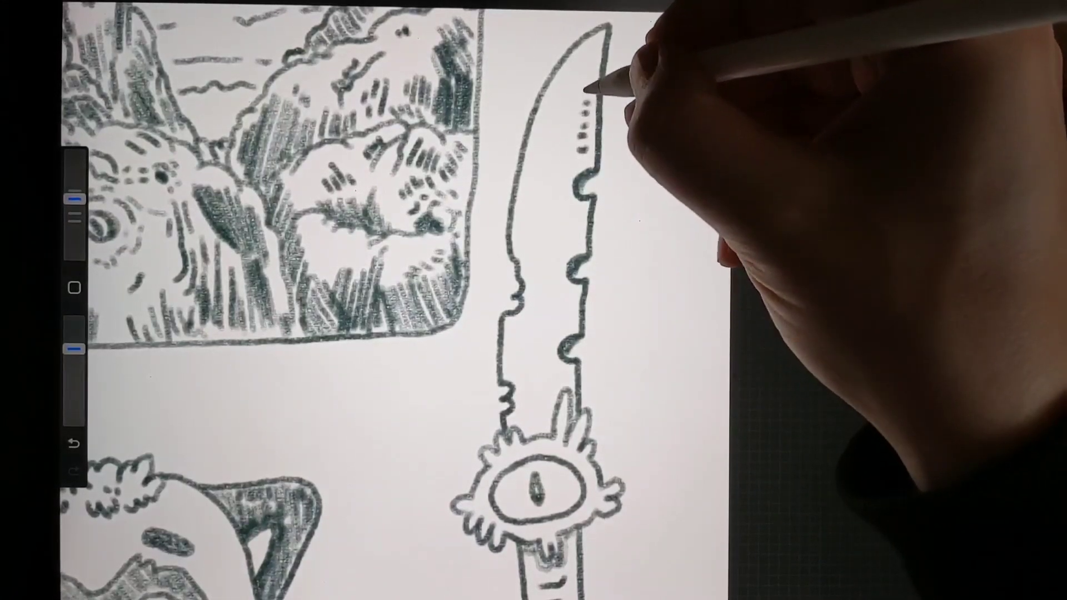
click(577, 214)
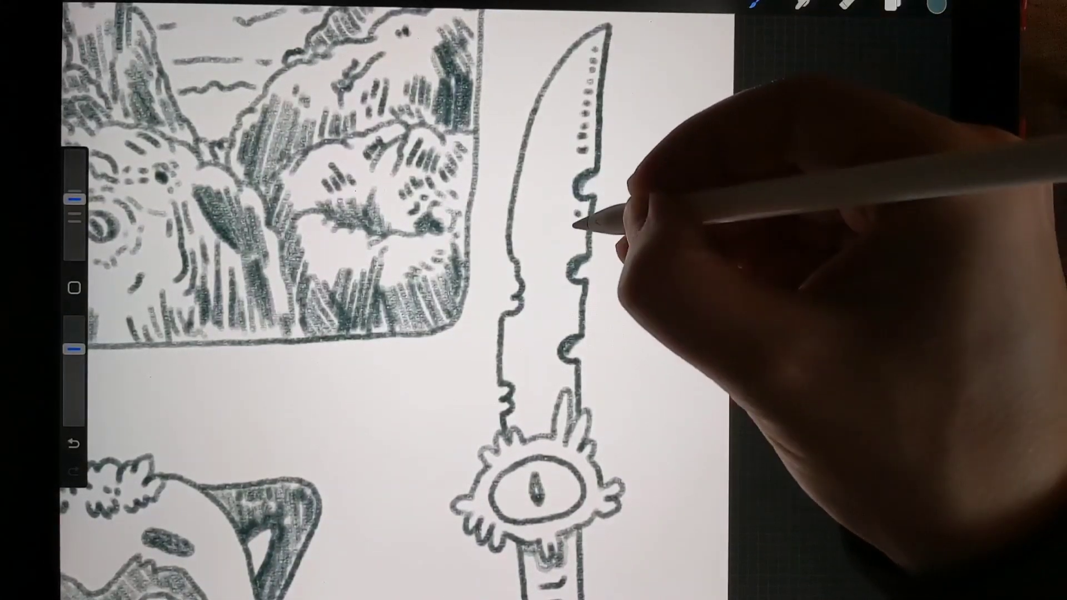
click(573, 251)
click(571, 296)
click(570, 307)
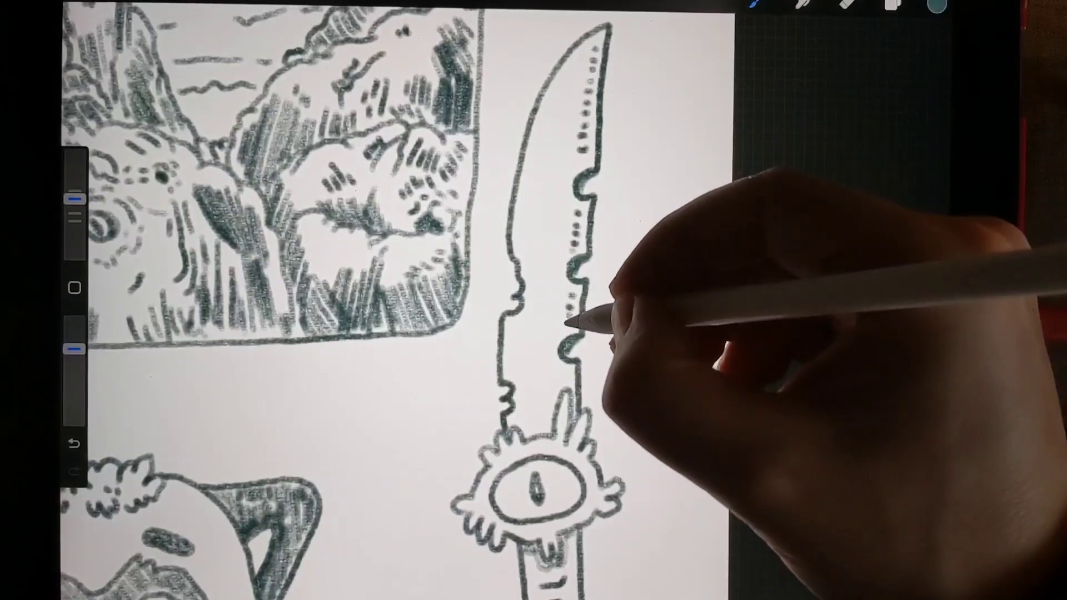
click(568, 329)
drag(525, 342, 530, 367)
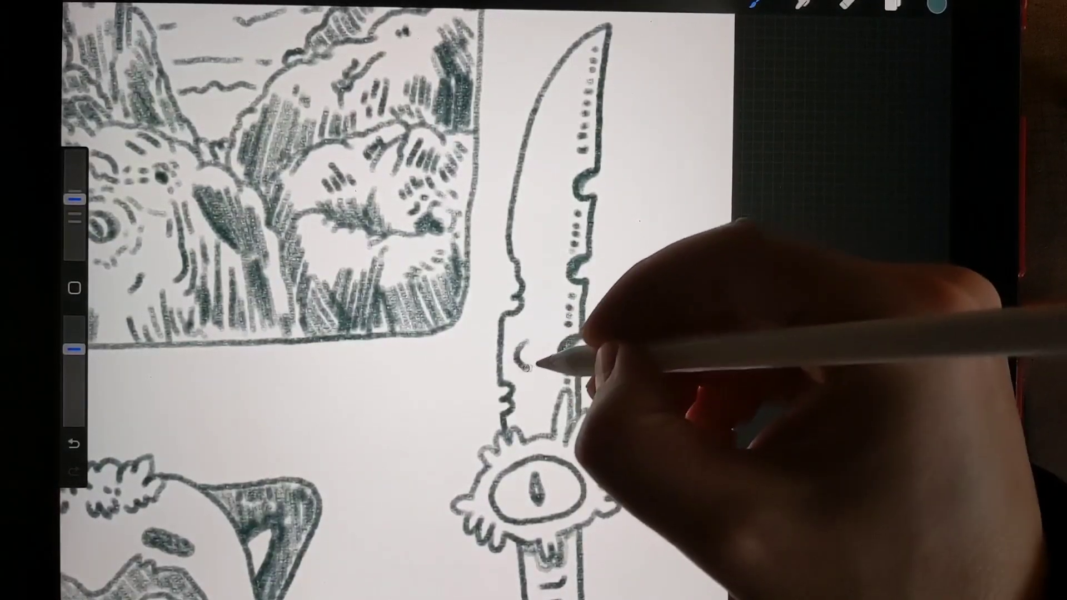
Add three round holes up the blade and short dashes along it.
drag(535, 233, 536, 241)
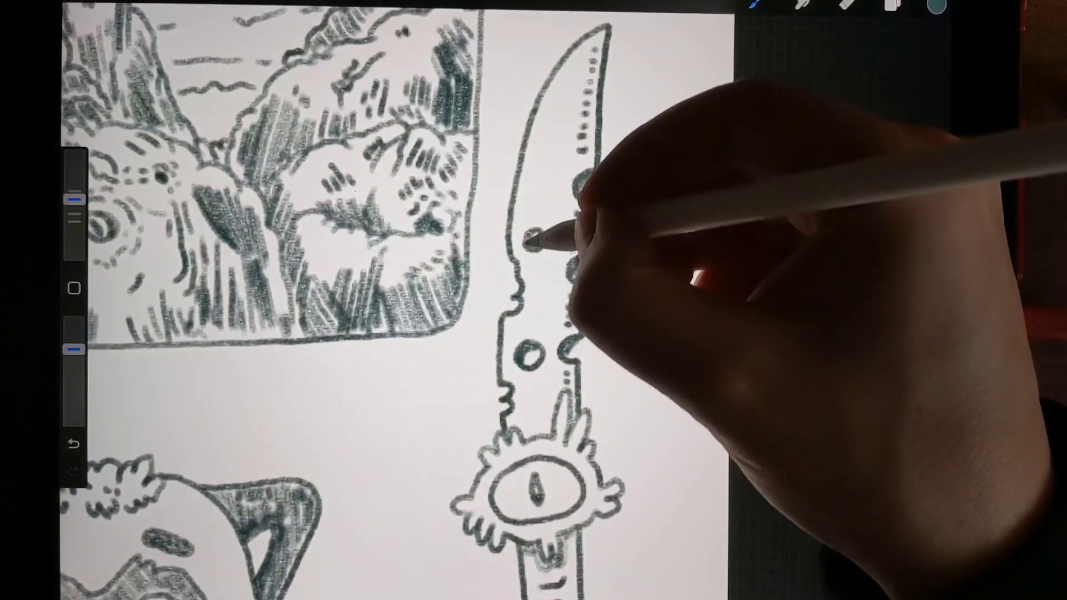
drag(542, 186, 544, 144)
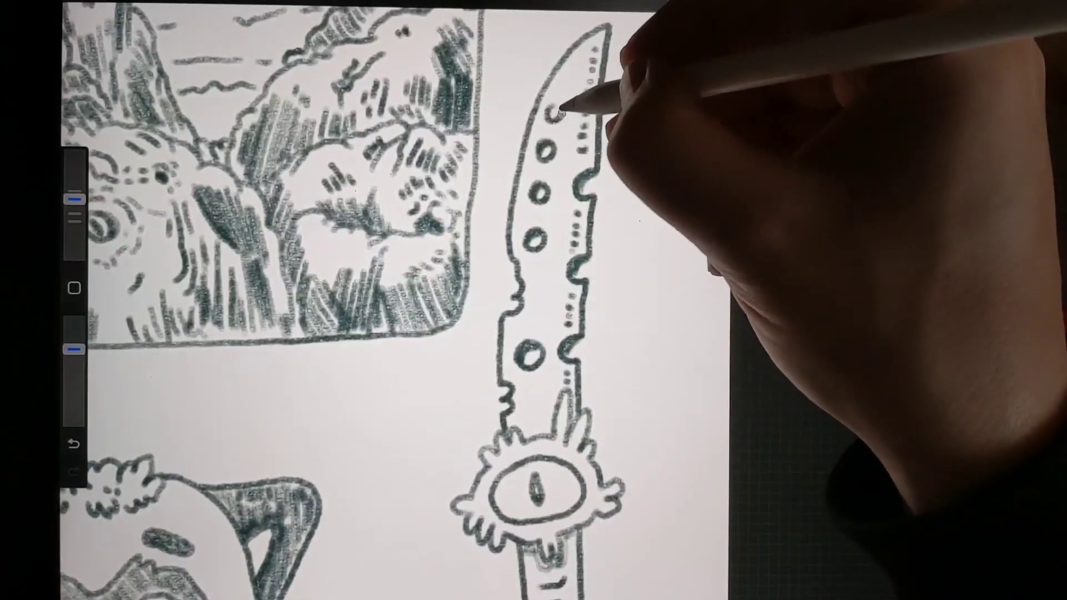
drag(561, 107, 557, 110)
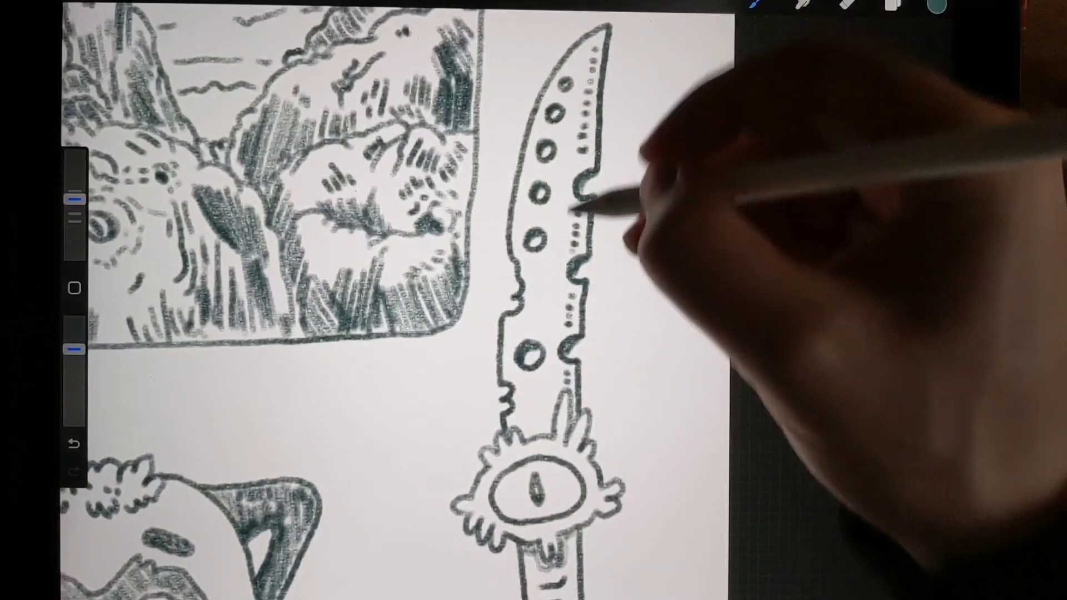
drag(534, 277, 545, 322)
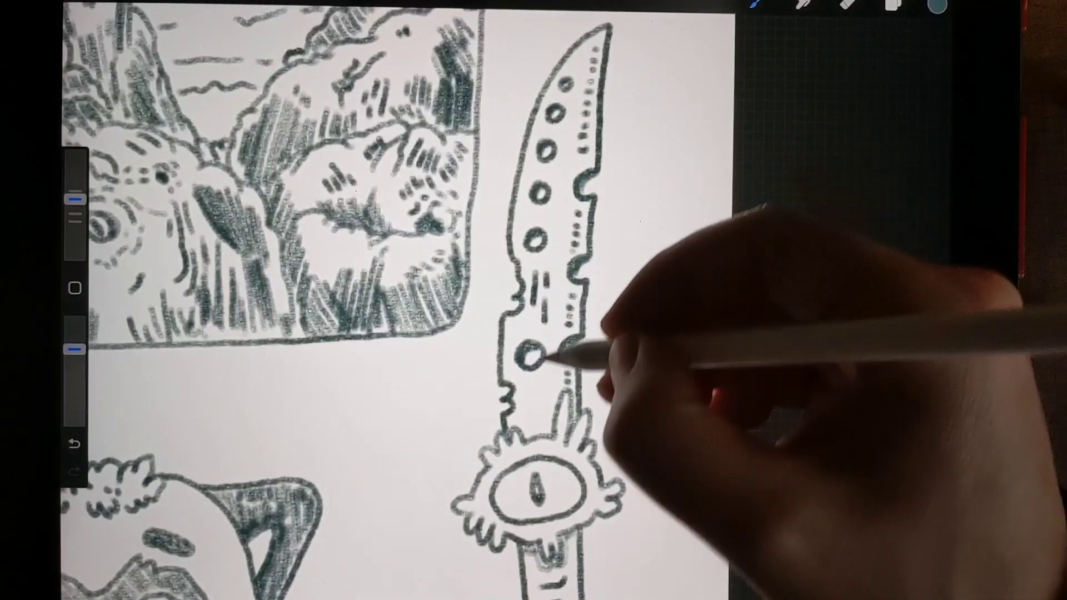
drag(541, 377, 530, 400)
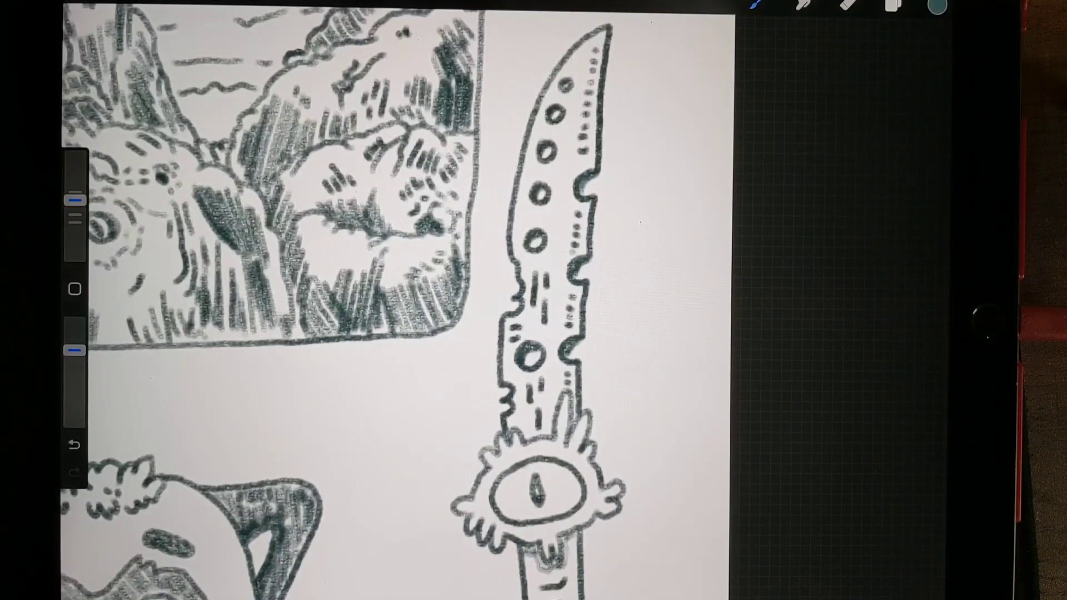
scroll(533, 468, up, 3)
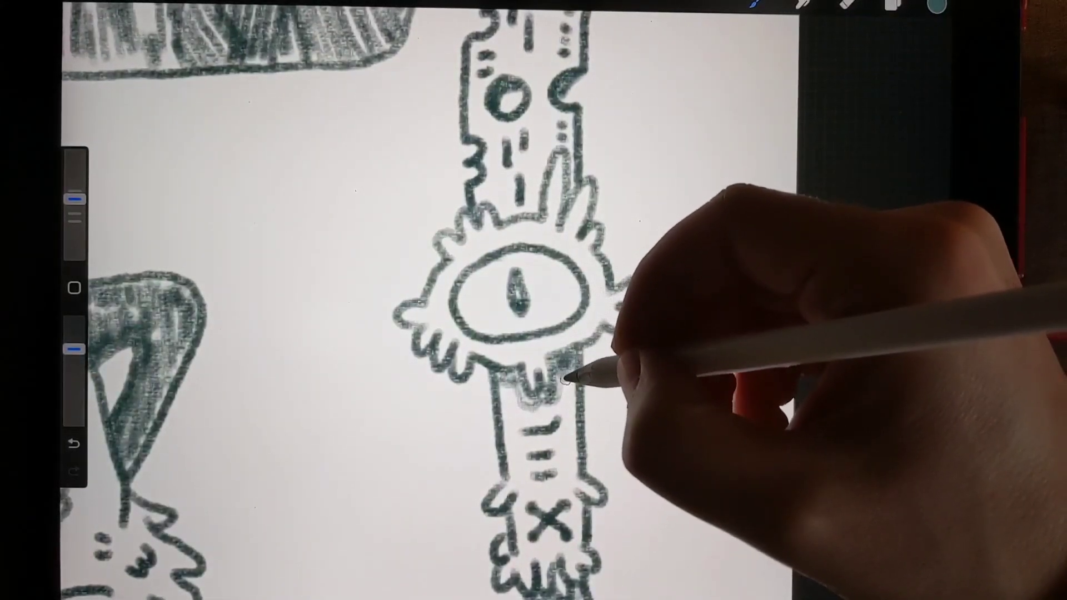
Darken the shading below the eye guard; bolden the guard, pommel and eye outlines.
mouse_move(567, 374)
mouse_down()
mouse_move(543, 405)
mouse_move(562, 410)
mouse_move(571, 381)
mouse_move(531, 407)
mouse_up()
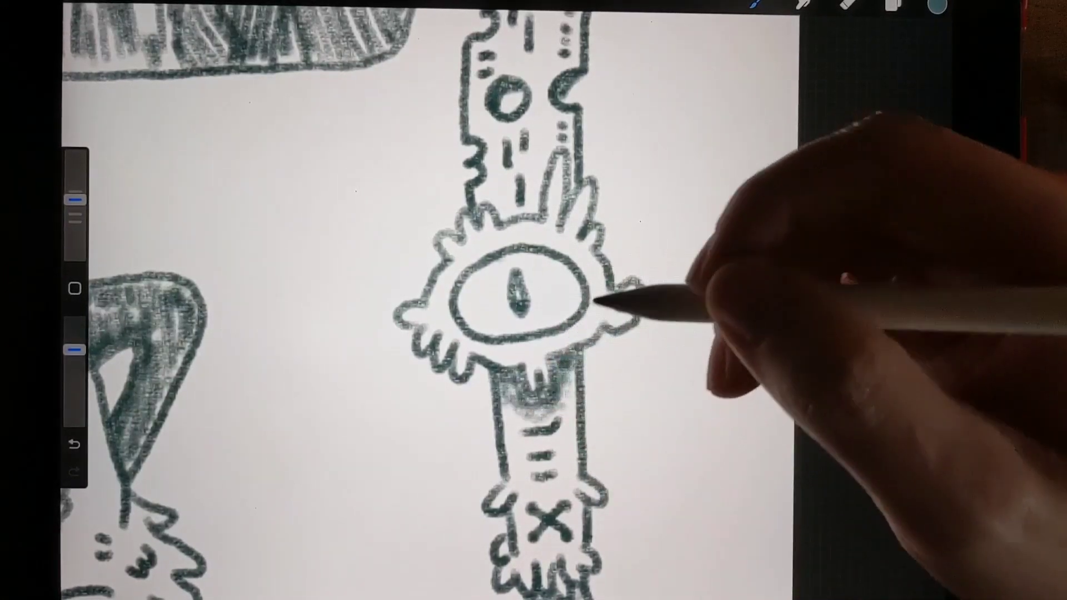
drag(615, 298, 638, 320)
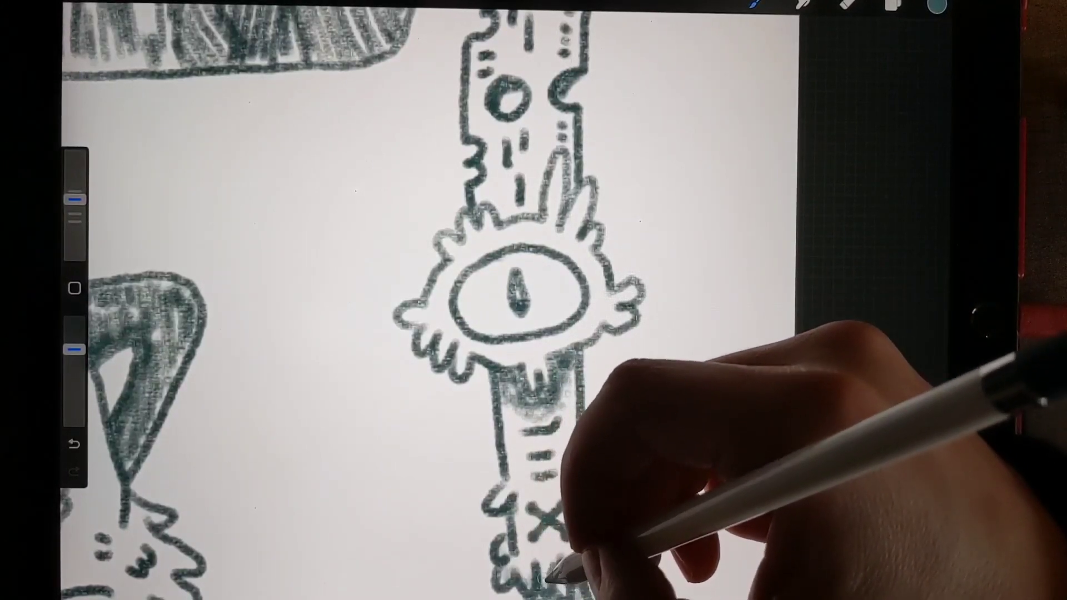
scroll(534, 334, down, 5)
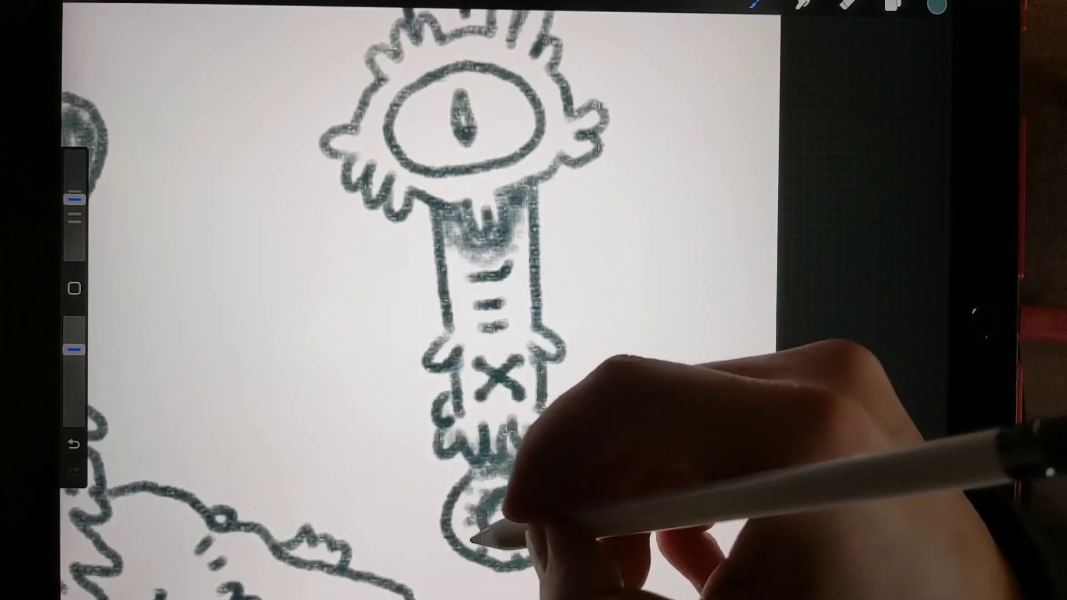
drag(501, 564, 546, 542)
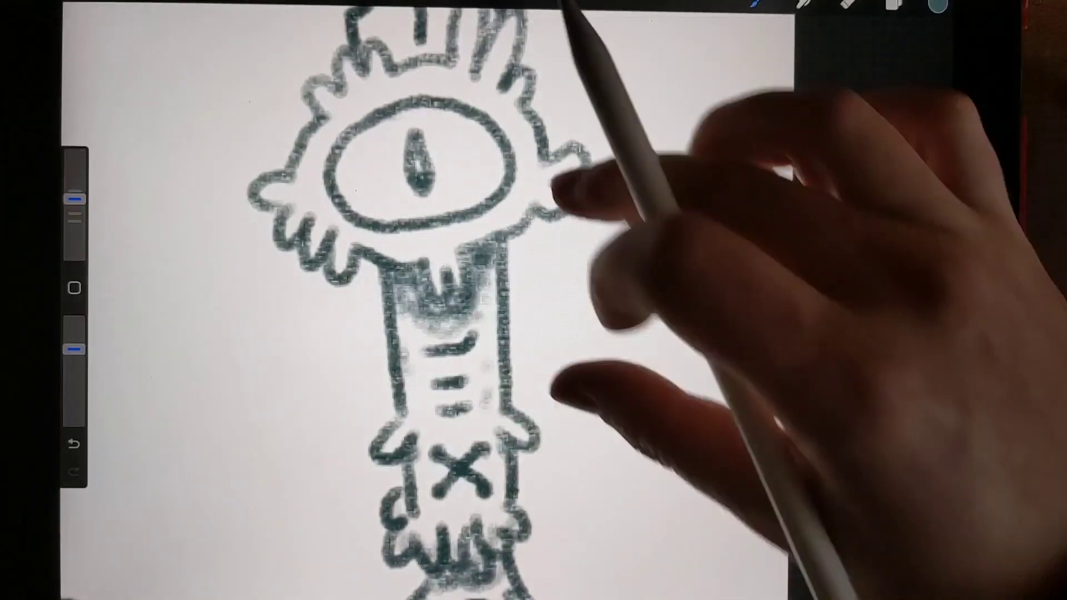
drag(550, 208, 617, 325)
drag(398, 328, 488, 333)
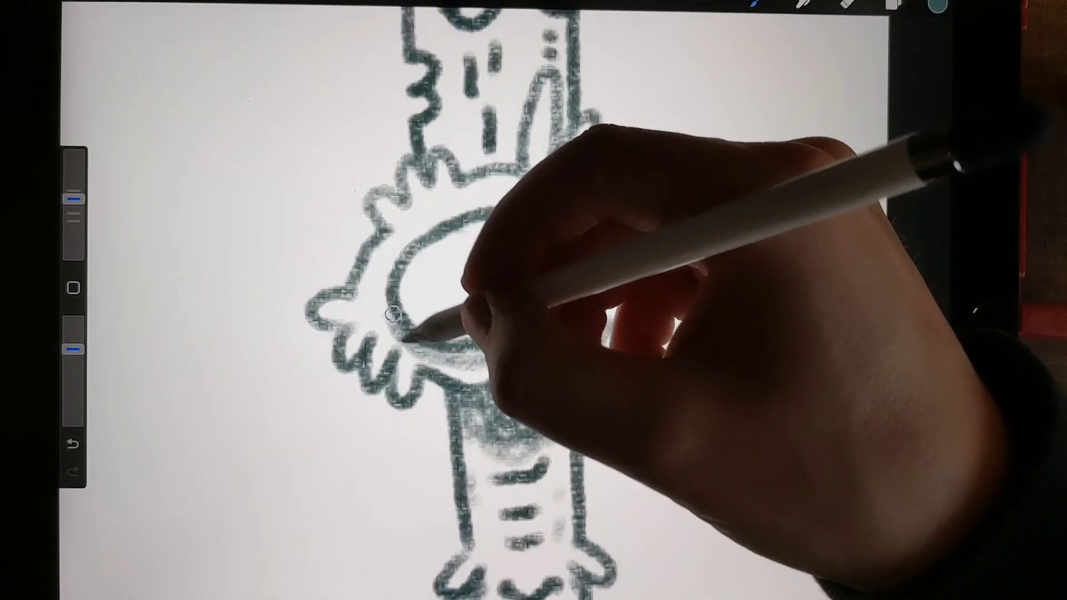
mouse_move(409, 338)
mouse_down()
mouse_move(489, 334)
mouse_move(631, 298)
mouse_move(594, 257)
mouse_up()
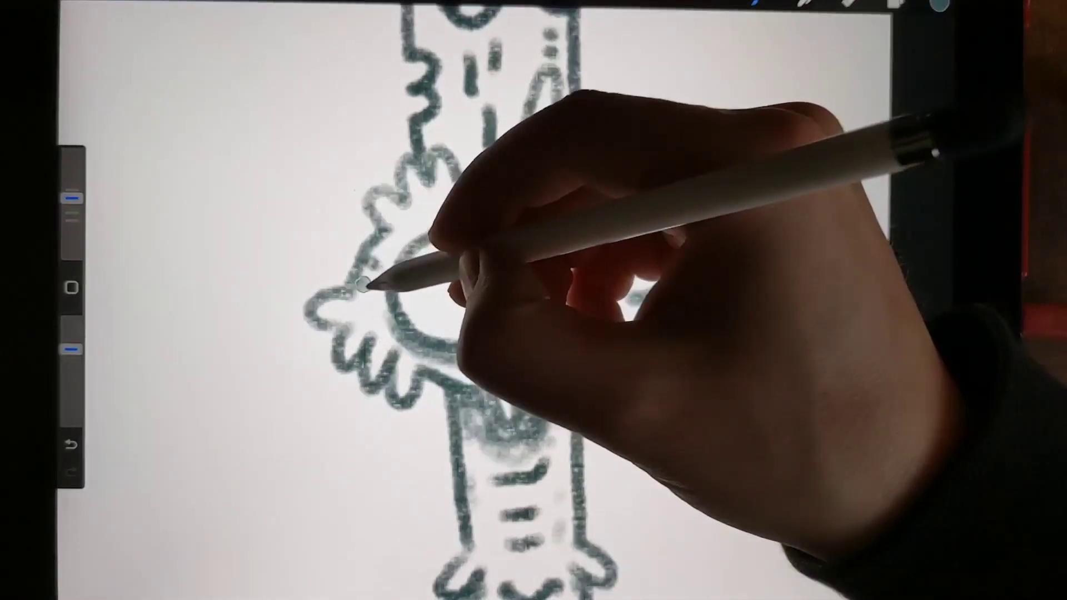
scroll(534, 301, down, 3)
scroll(667, 334, down, 5)
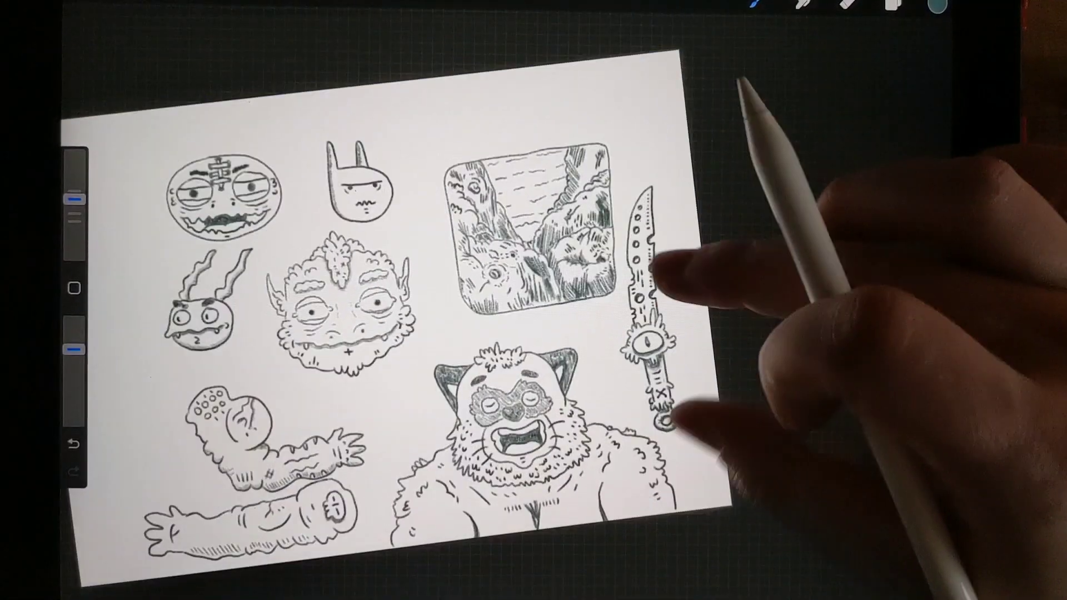
scroll(534, 317, up, 2)
scroll(533, 317, up, 2)
scroll(533, 318, up, 2)
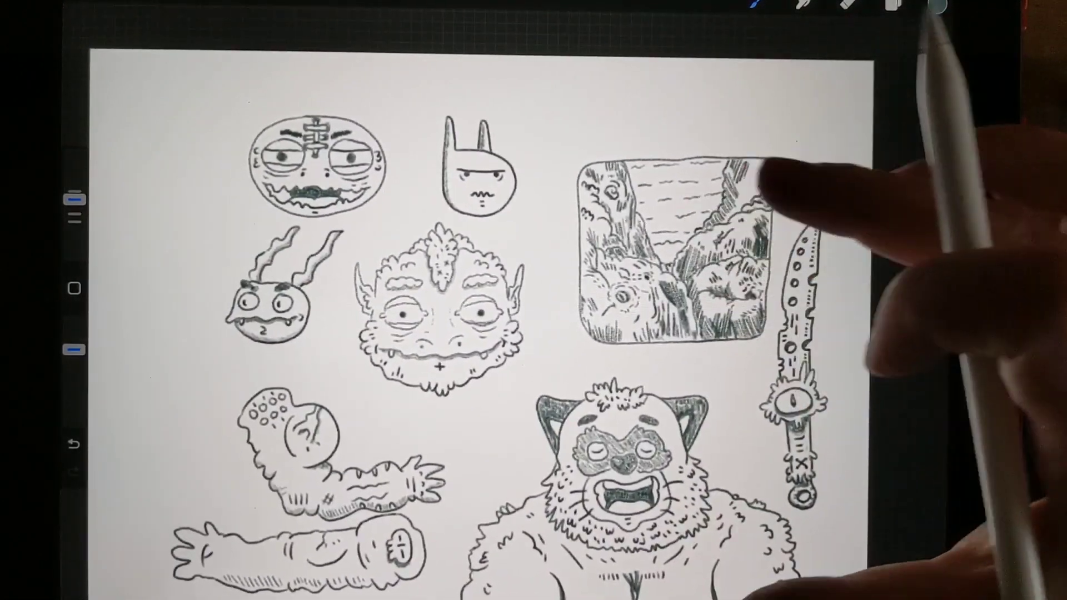
scroll(801, 250, left, 2)
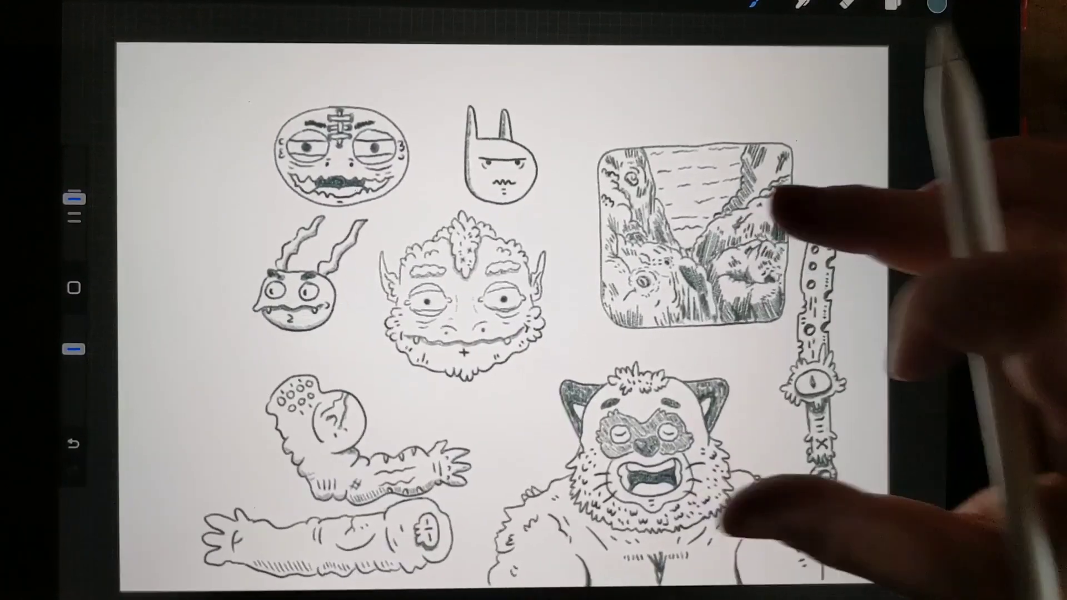
scroll(800, 250, left, 1)
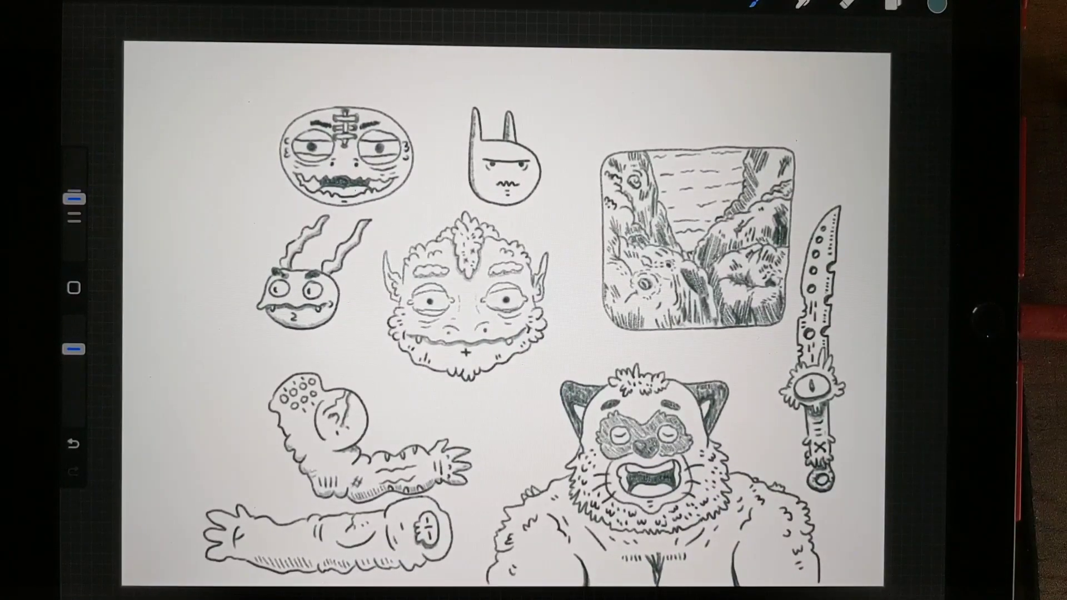